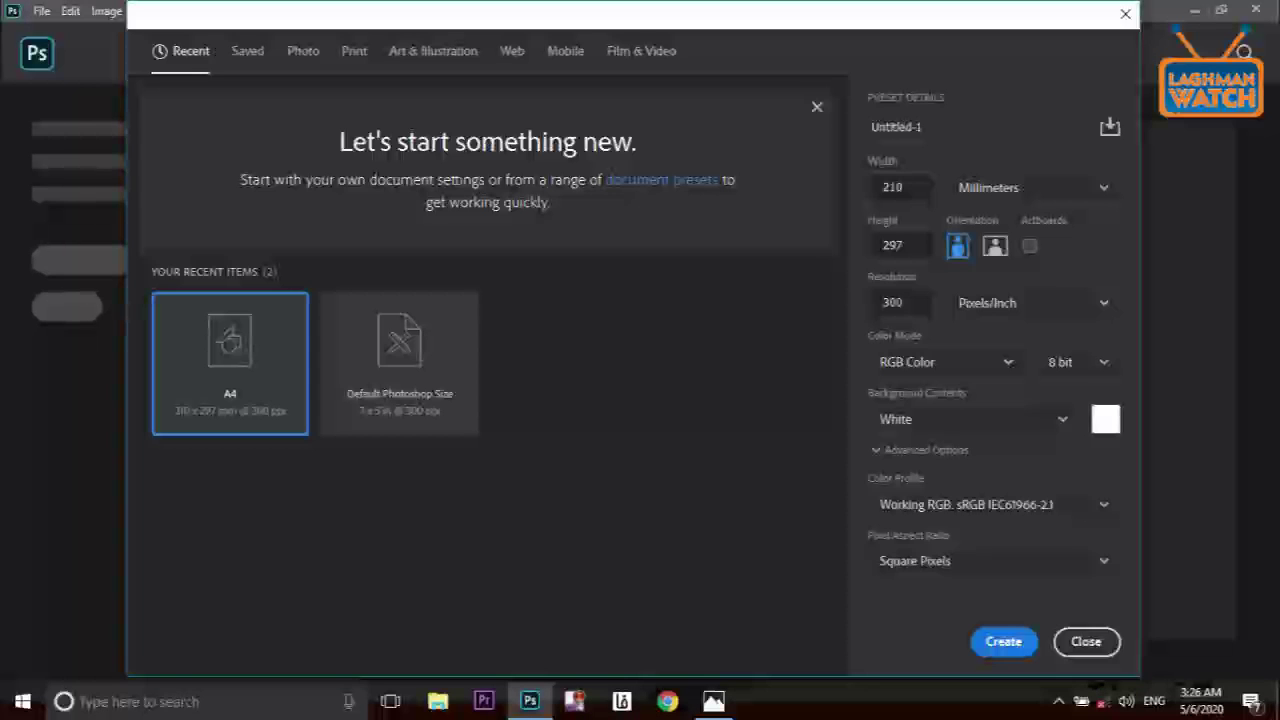
Create a new document from the A4 print preset, 210 x 297 mm at 300 pixels/inch
click(354, 51)
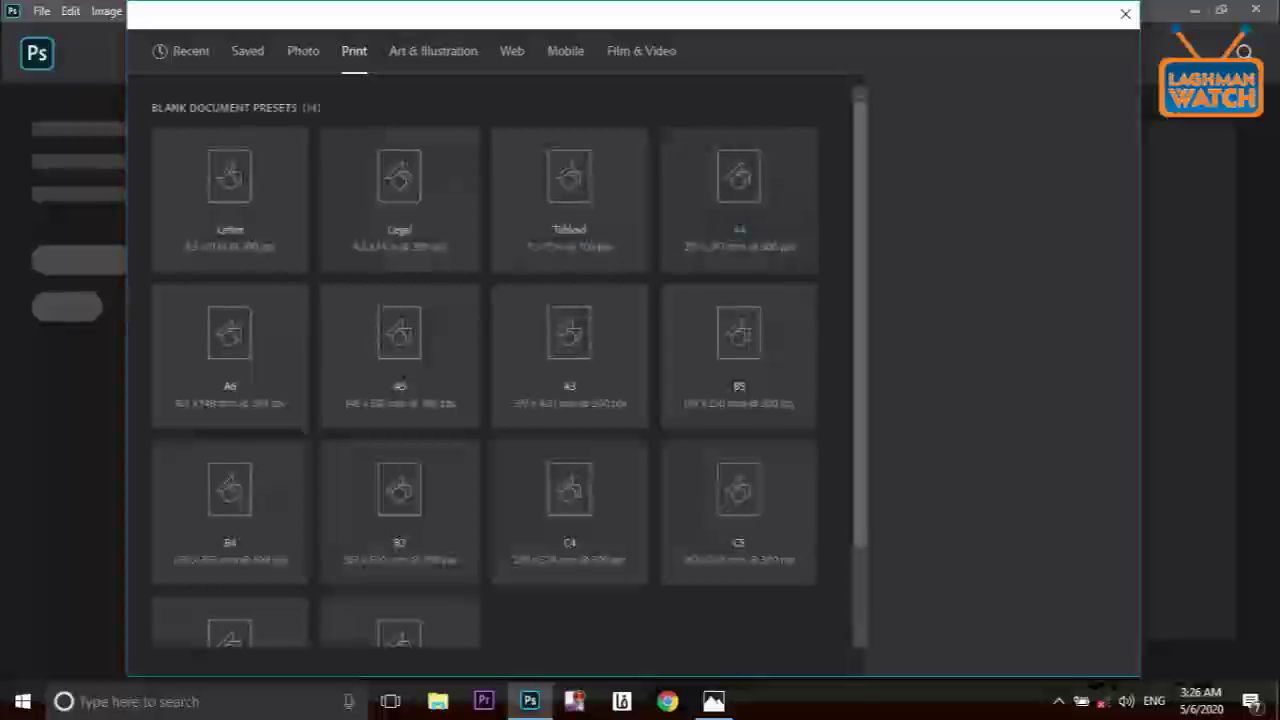
click(739, 229)
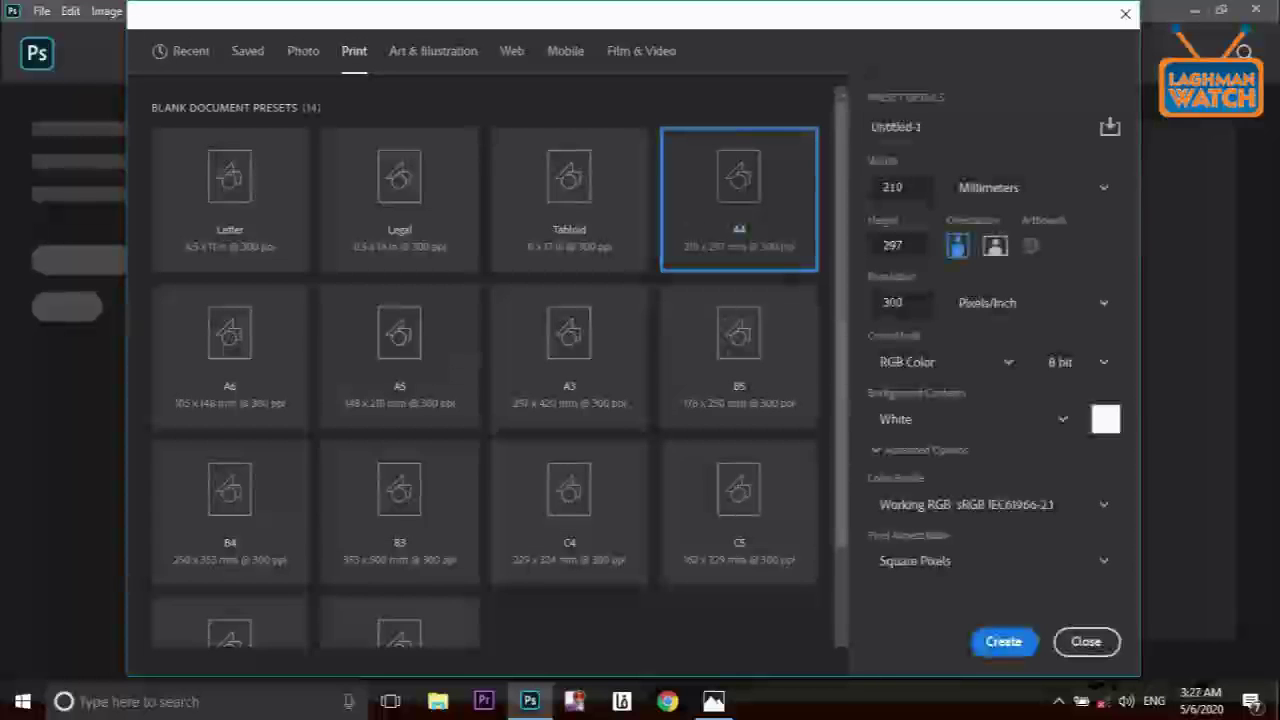
click(1003, 641)
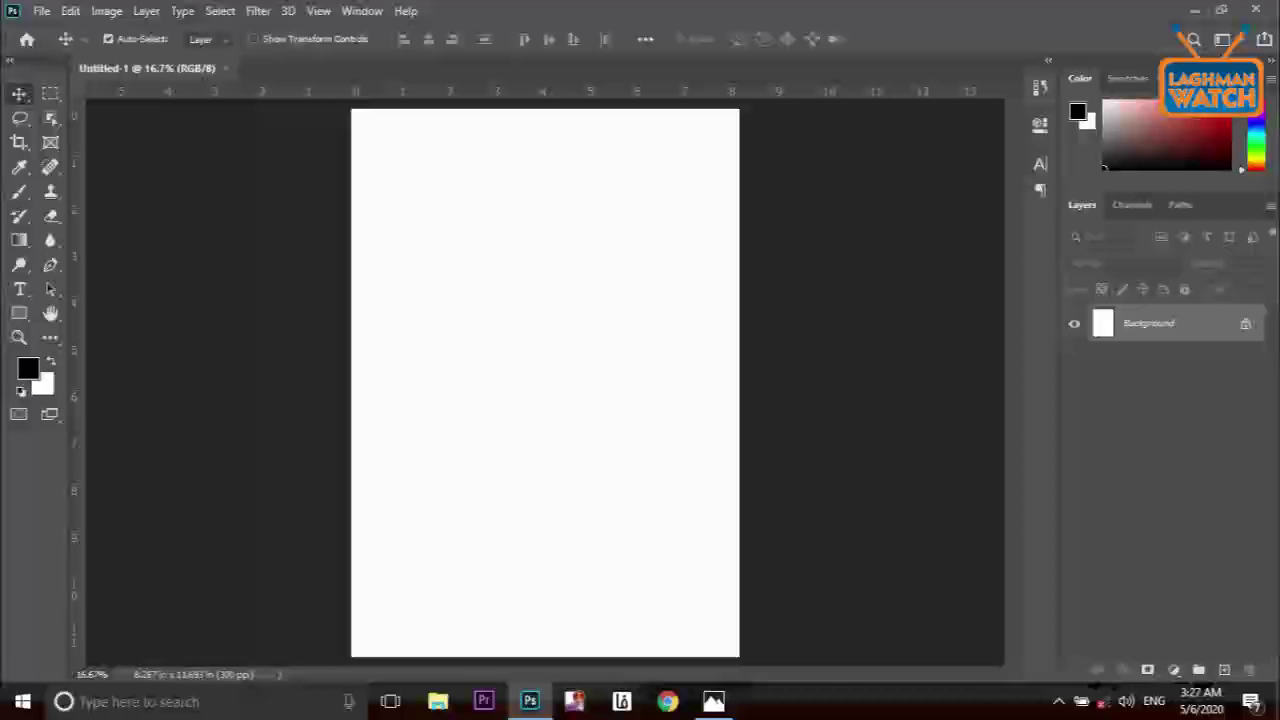
Rotate the blank canvas 90° clockwise into landscape orientation
click(106, 11)
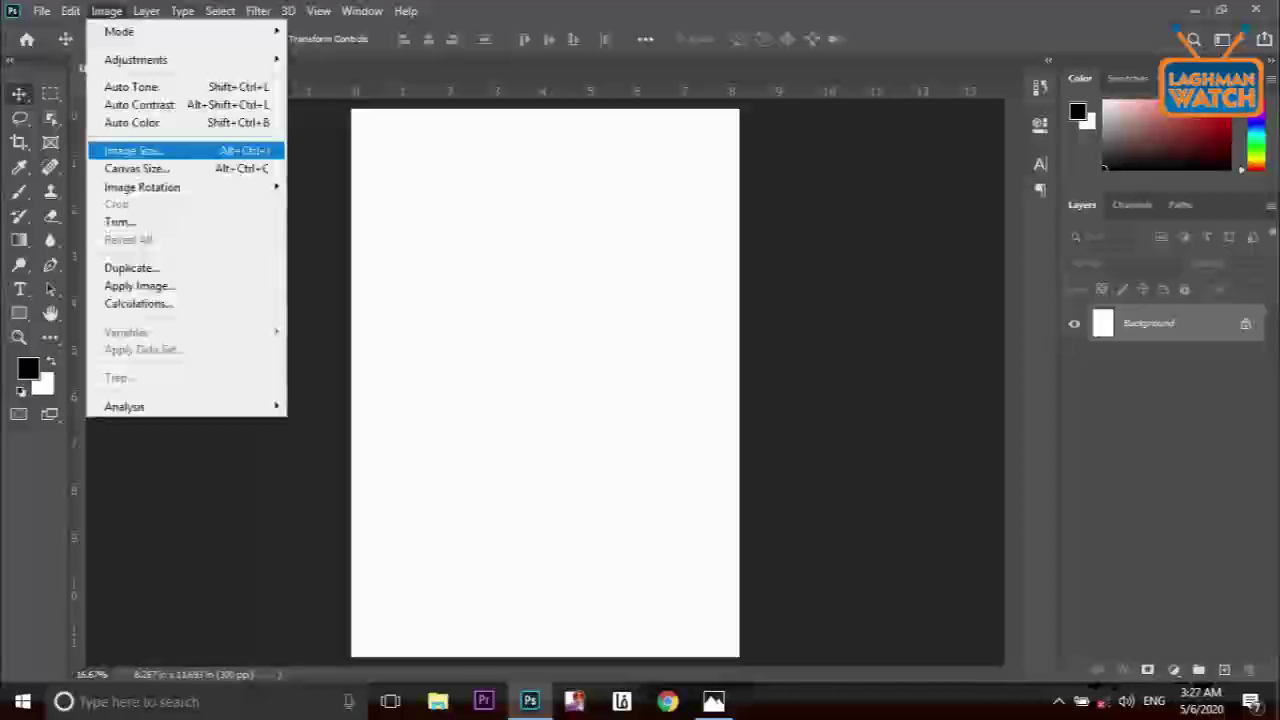
mouse_move(185, 187)
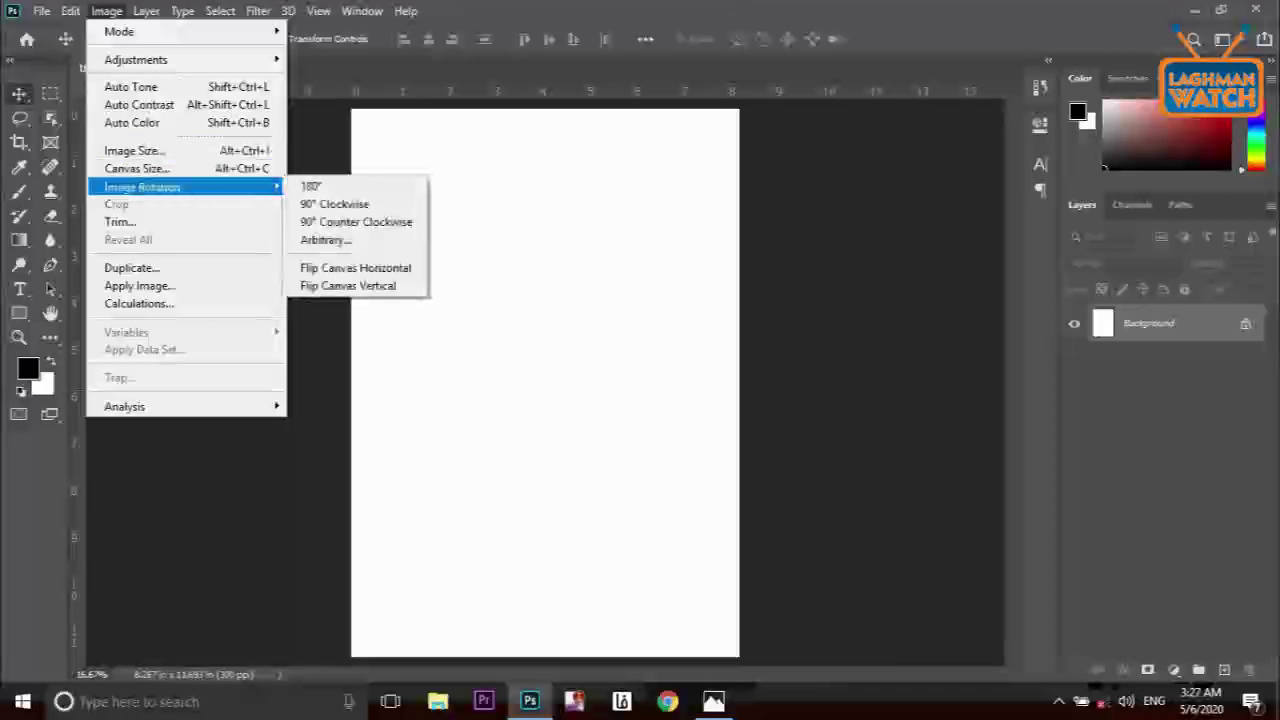
key(Down)
key(Return)
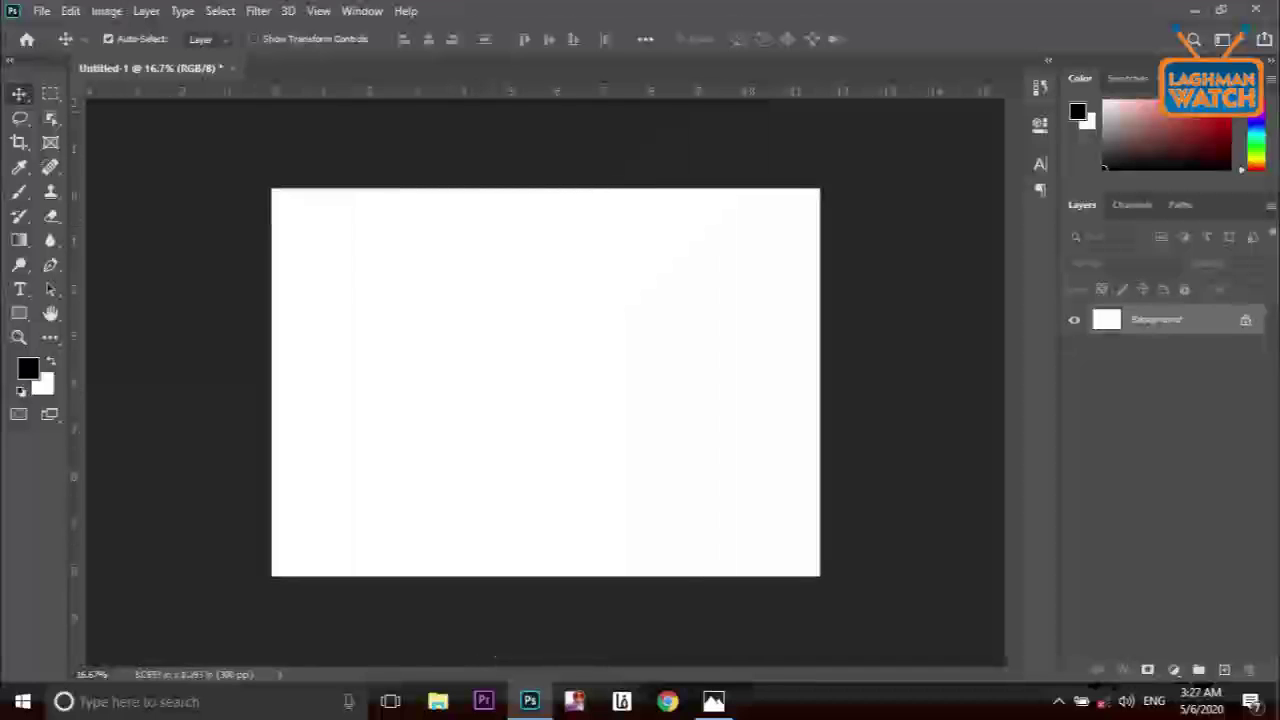
Keep the rulers shown in inches and place vertical guides at 4 and 8 inches to divide the page into three panels
key(ctrl+r)
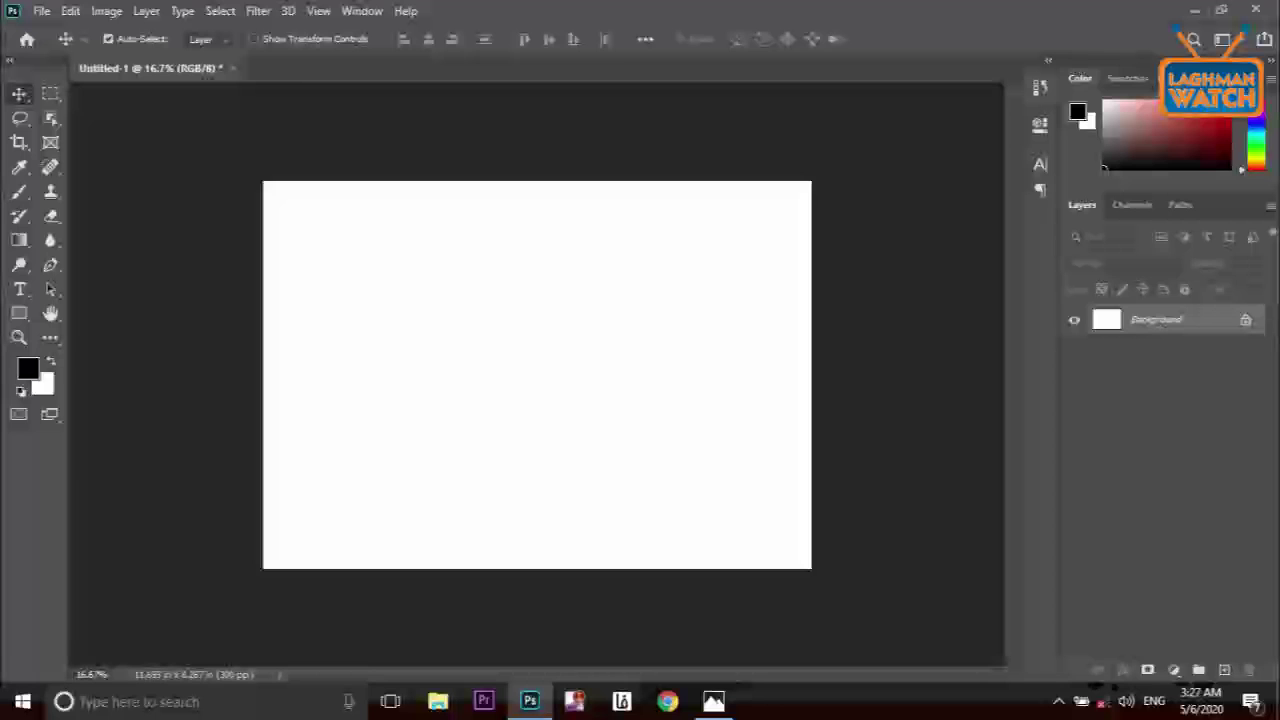
key(ctrl+r)
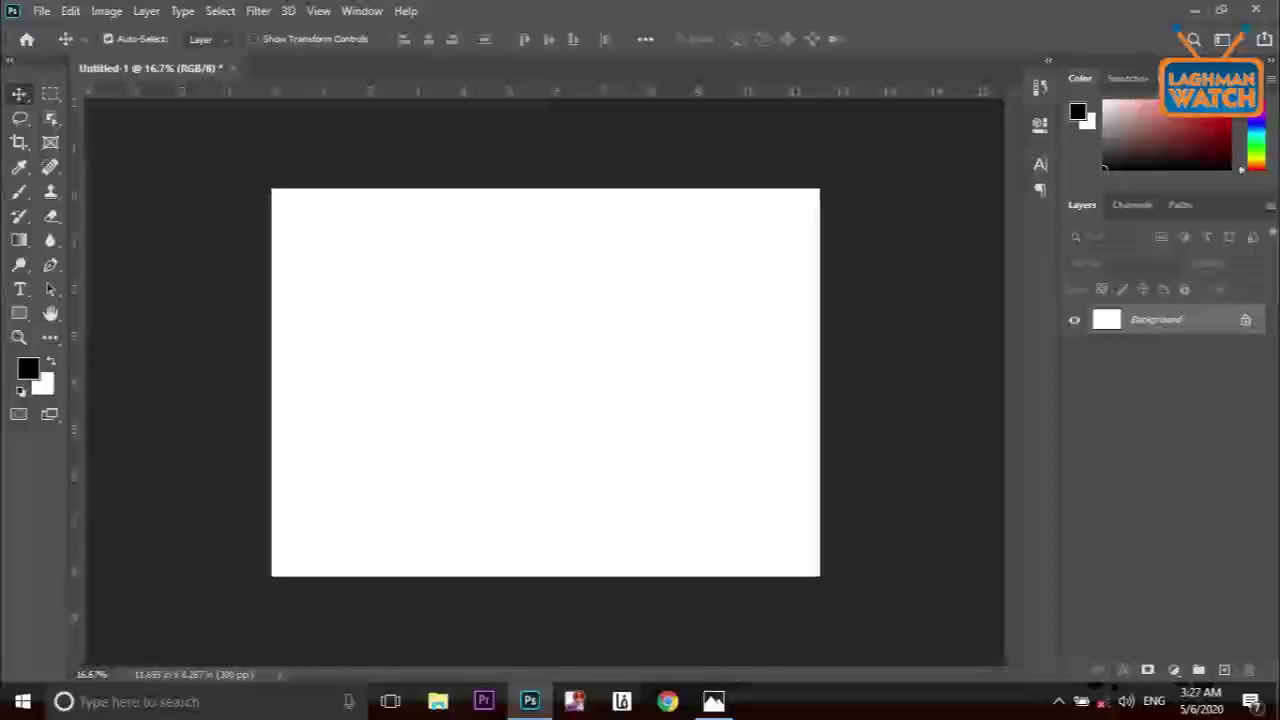
right_click(432, 90)
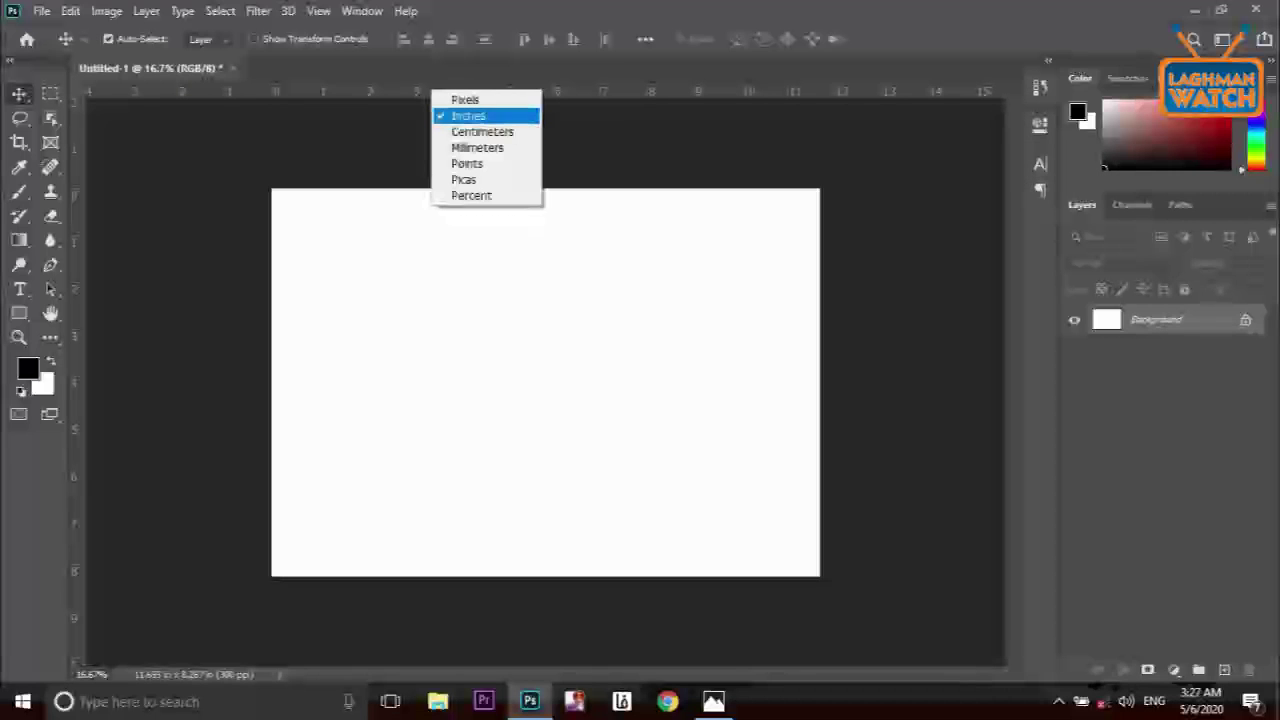
click(486, 117)
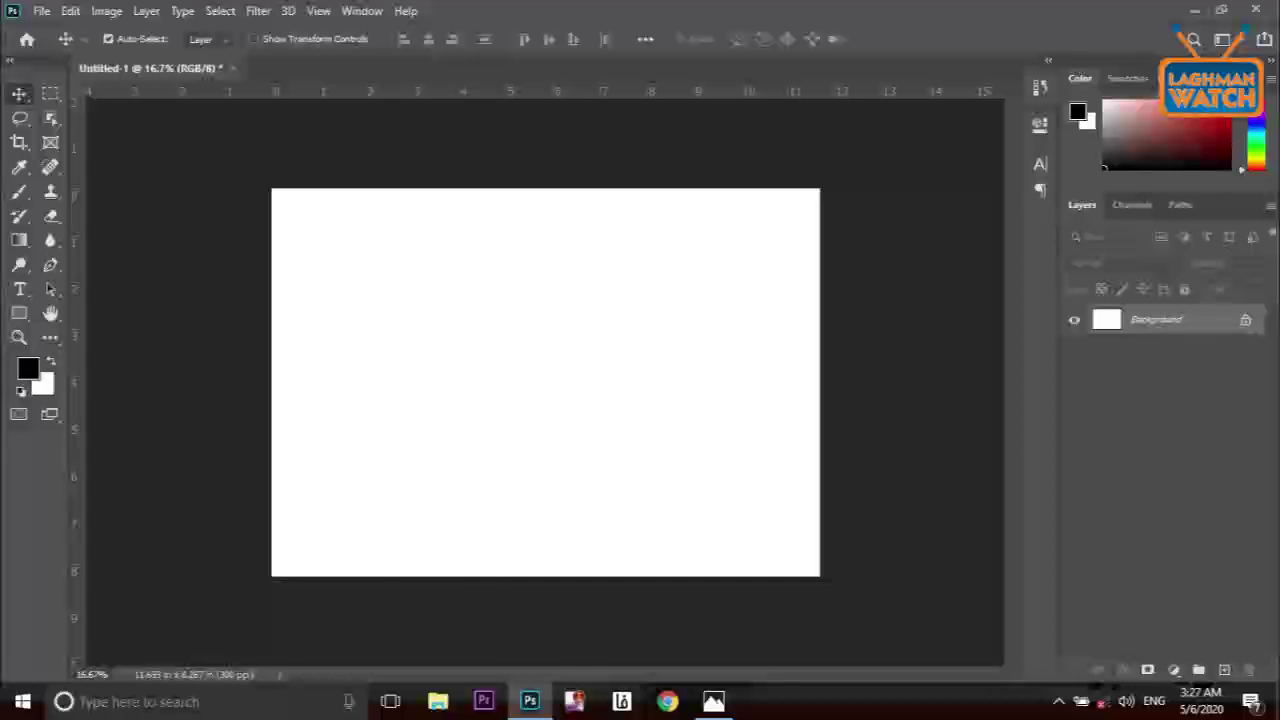
drag(85, 310, 461, 305)
drag(78, 370, 648, 361)
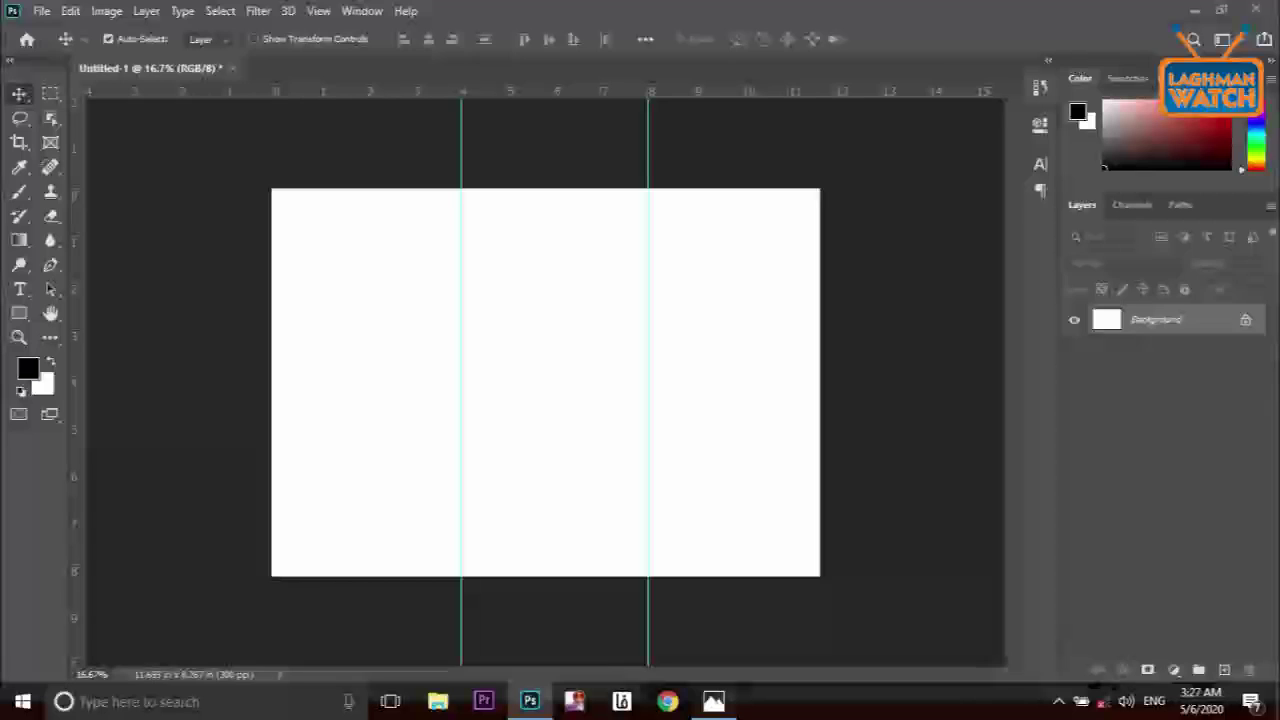
Check the brochure reference image, then draw a black rectangle about 2297 x 1277 px across the upper half of the middle and right panels
click(713, 701)
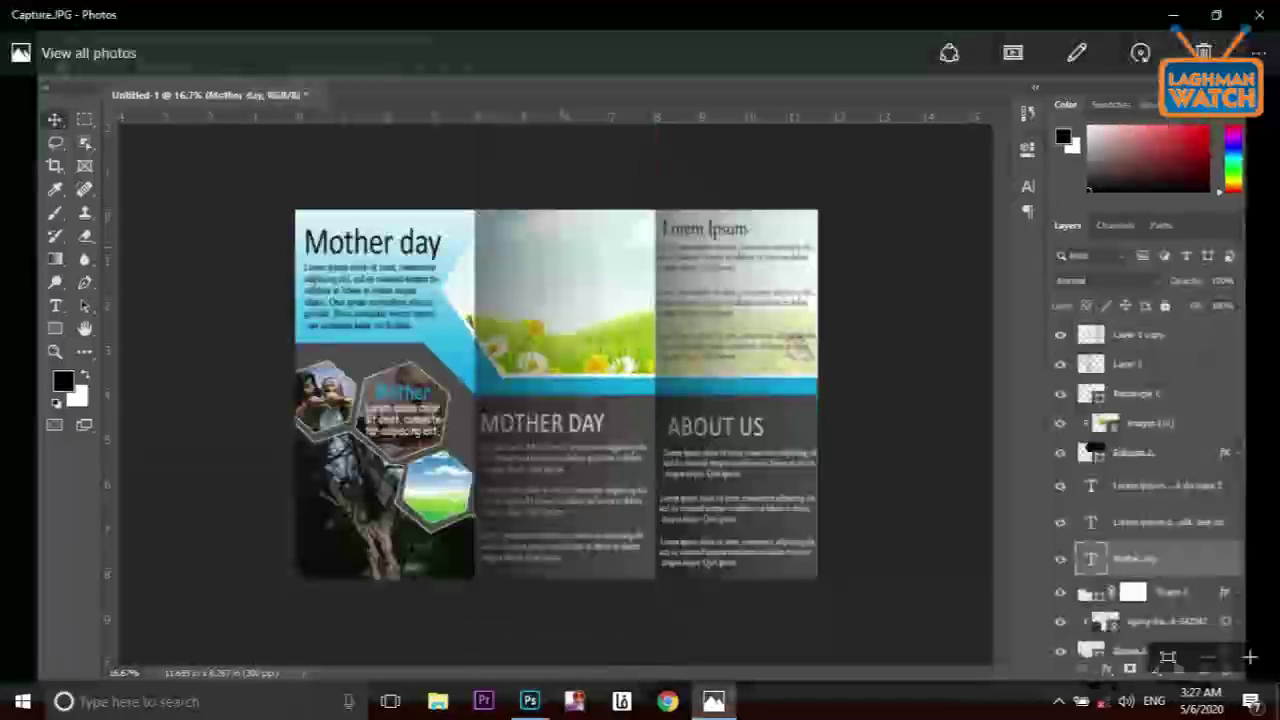
key(alt+Tab)
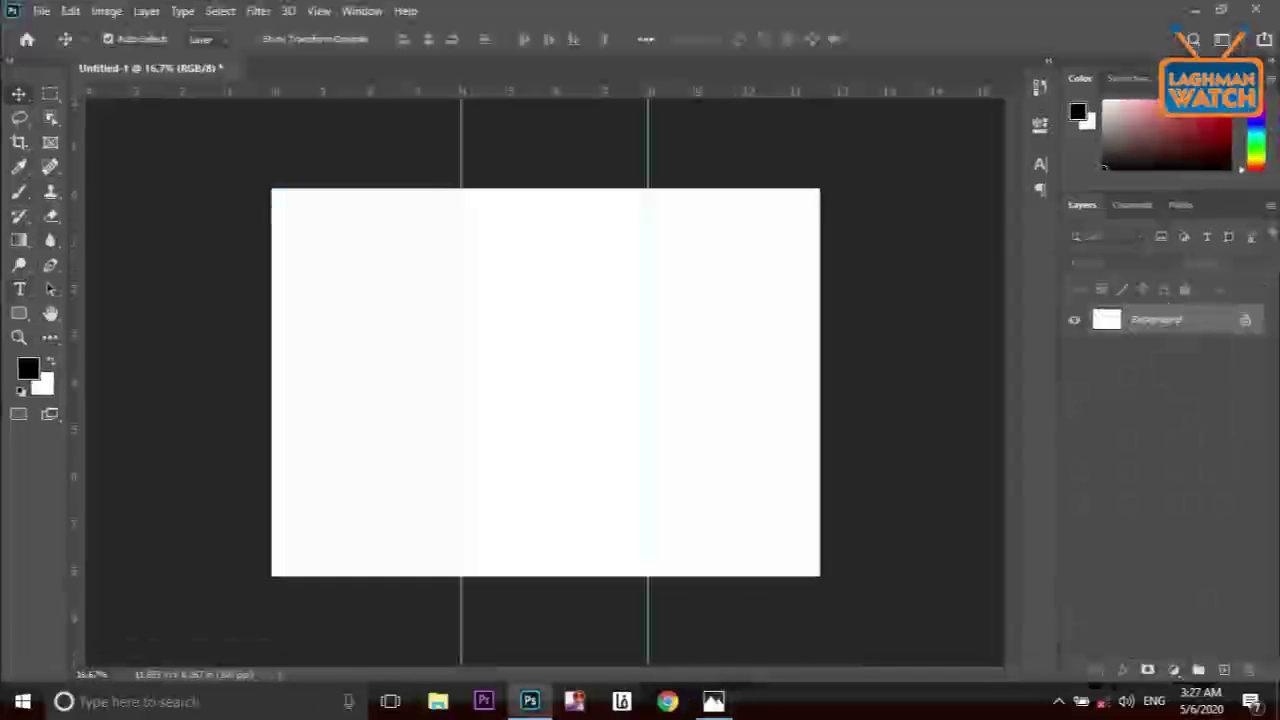
click(19, 313)
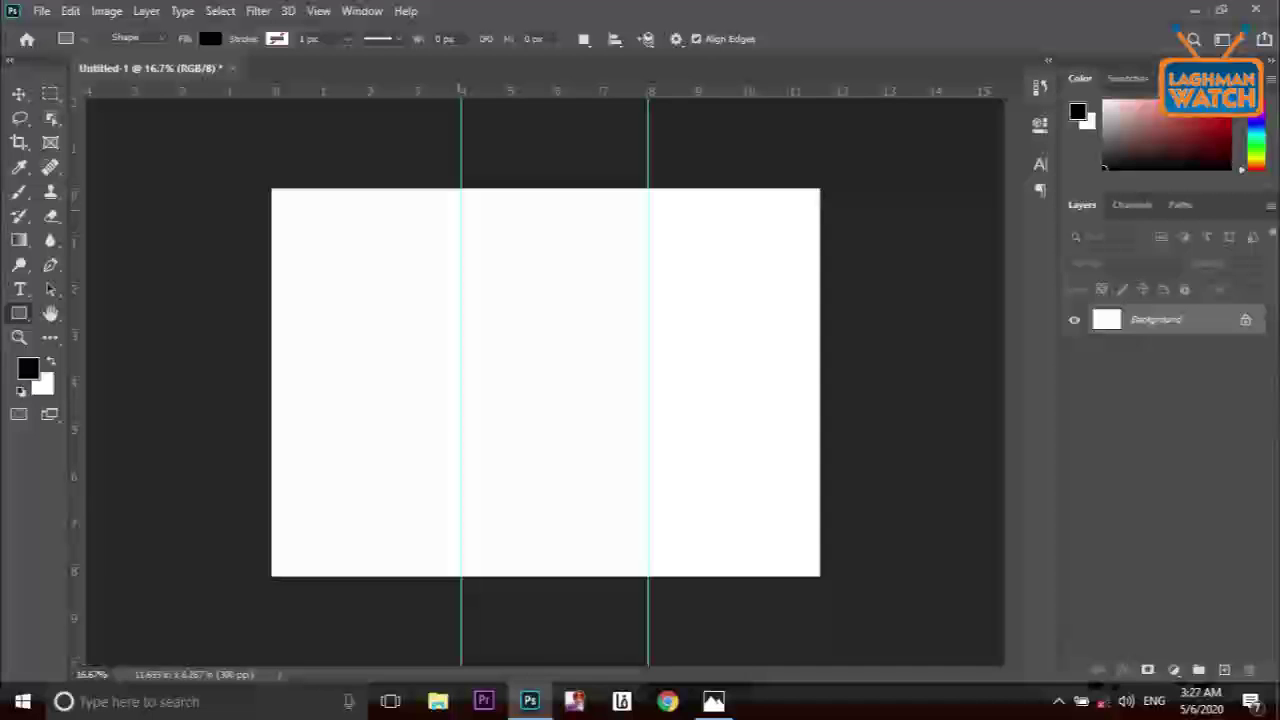
drag(461, 189, 820, 388)
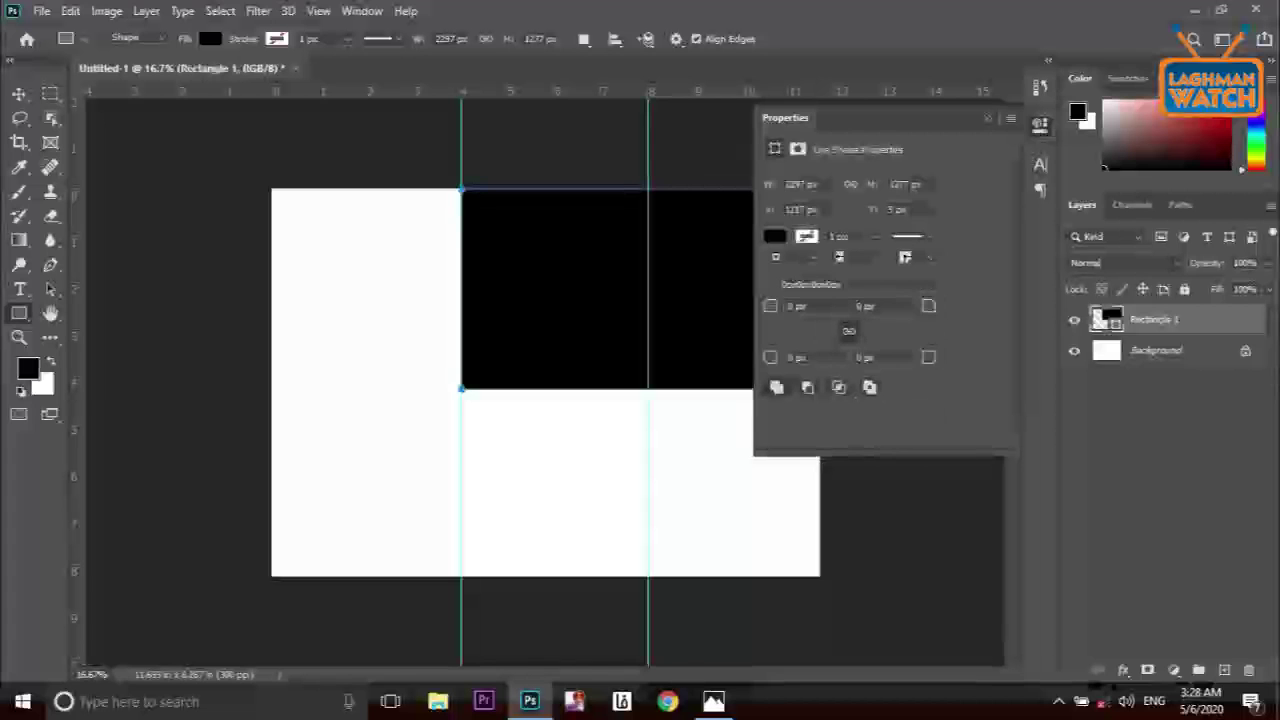
click(987, 118)
Move the black rectangle down about 1 inch from the page's upper edge, keeping it aligned with the 4-inch guide
key(v)
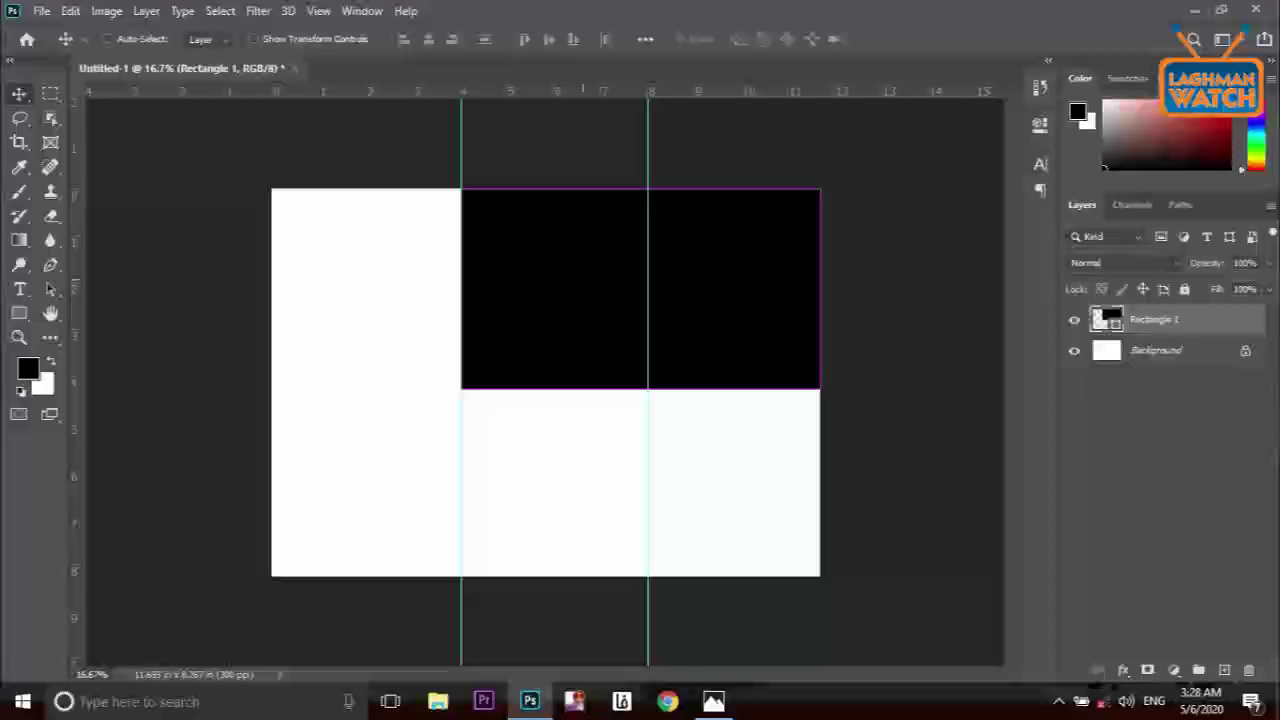
key(ctrl+t)
drag(603, 267, 610, 295)
key(Return)
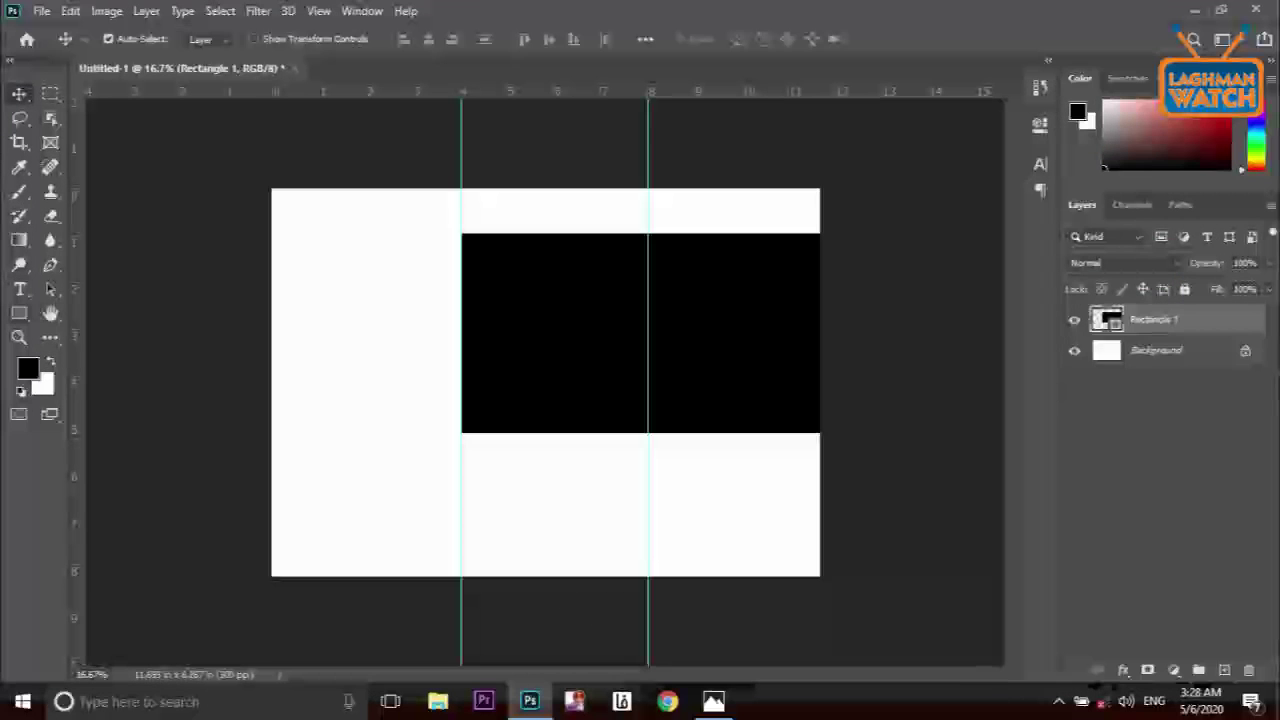
Draw a three-sided black polygon in the left panel and move it against the rectangle's left edge, pointing left
click(18, 313)
right_click(18, 313)
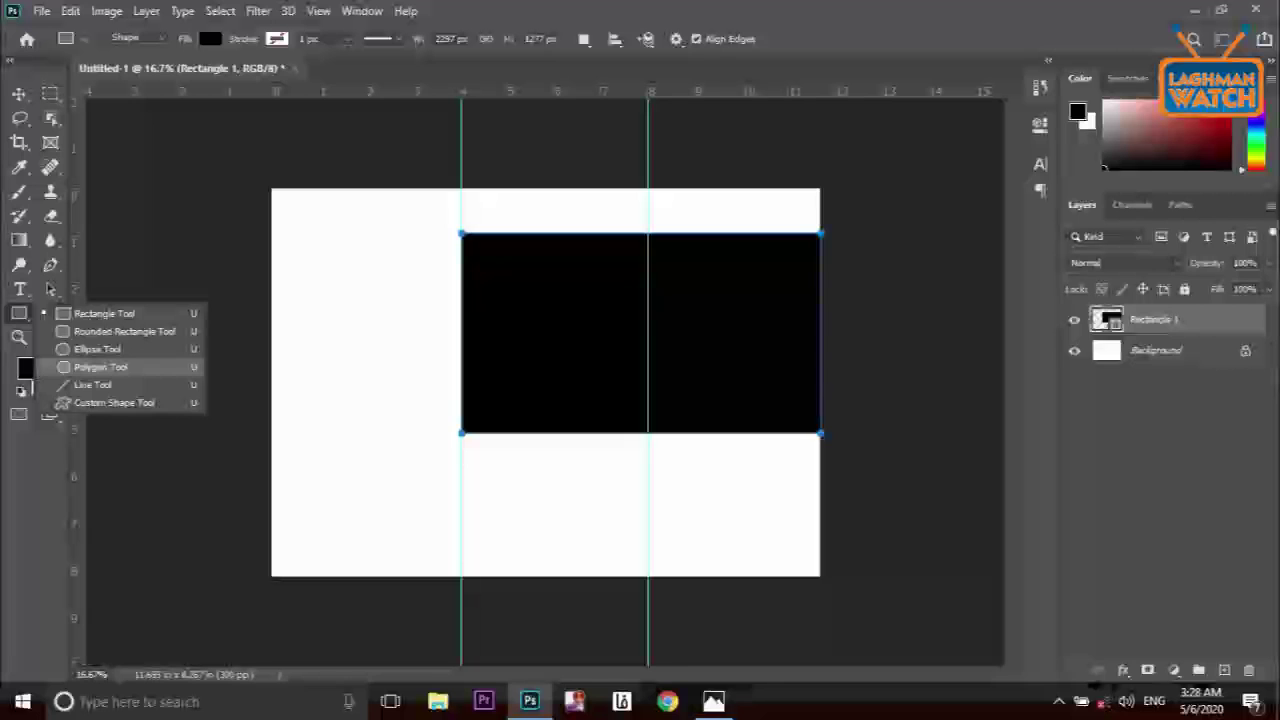
click(100, 367)
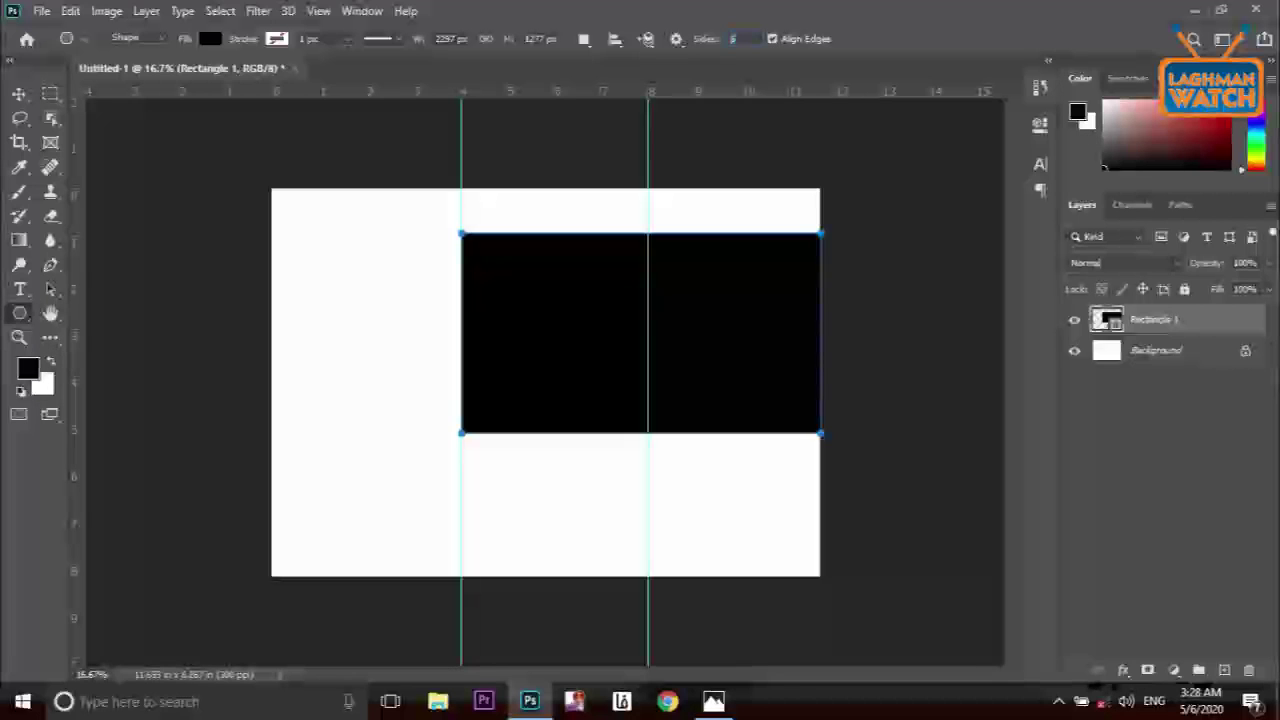
drag(334, 297, 399, 397)
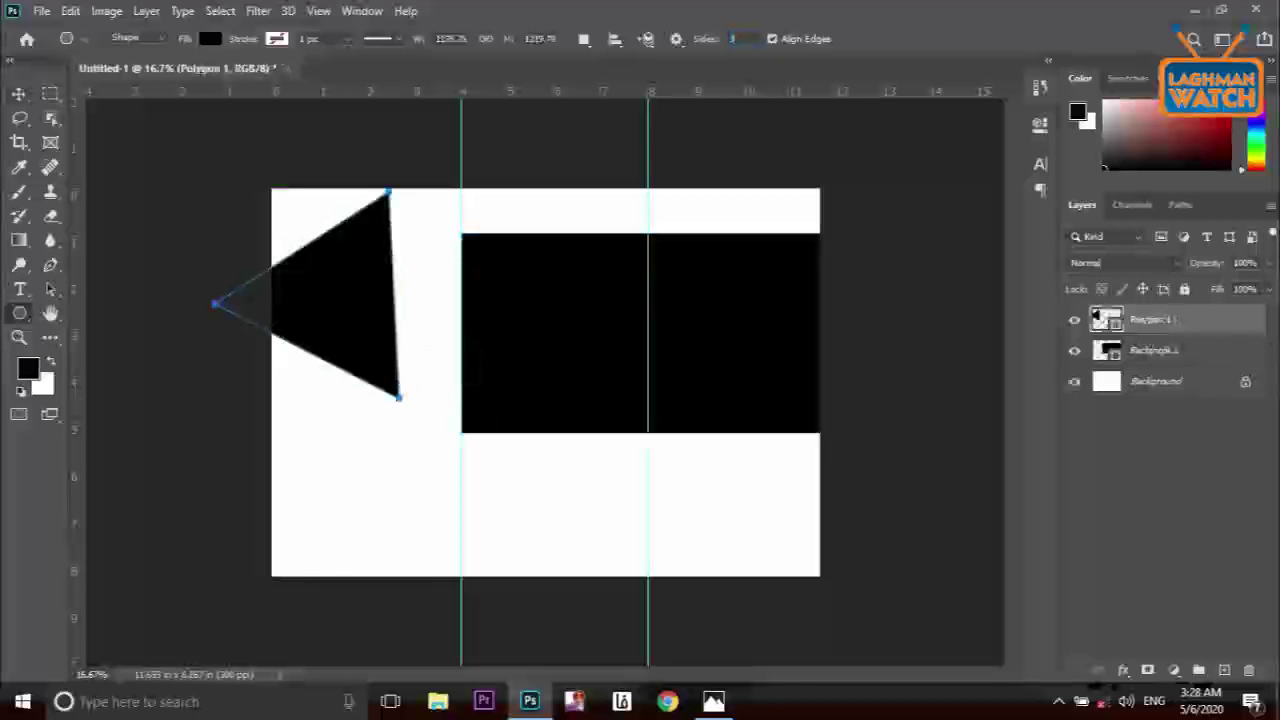
key(v)
drag(344, 242, 408, 274)
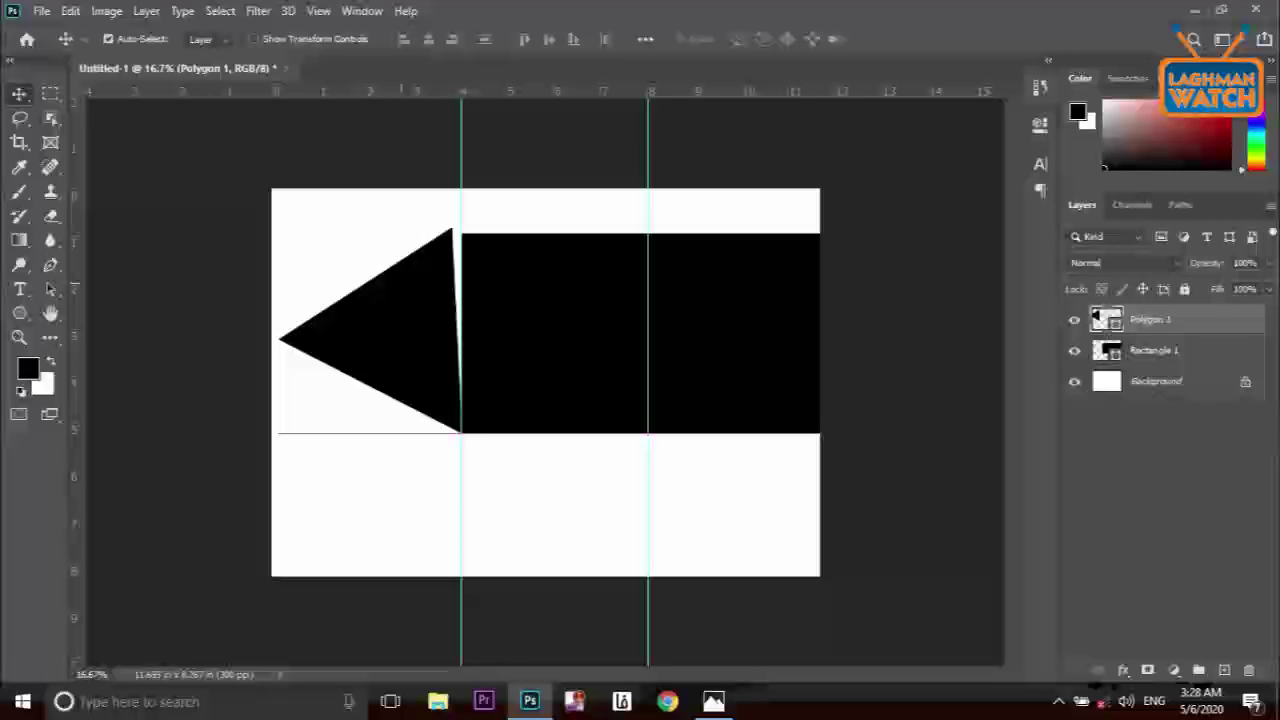
Rotate the triangle about 3.3° and scale it to about 98% so its upright side lines up with the 4-inch guide
key(ctrl+t)
drag(363, 214, 366, 214)
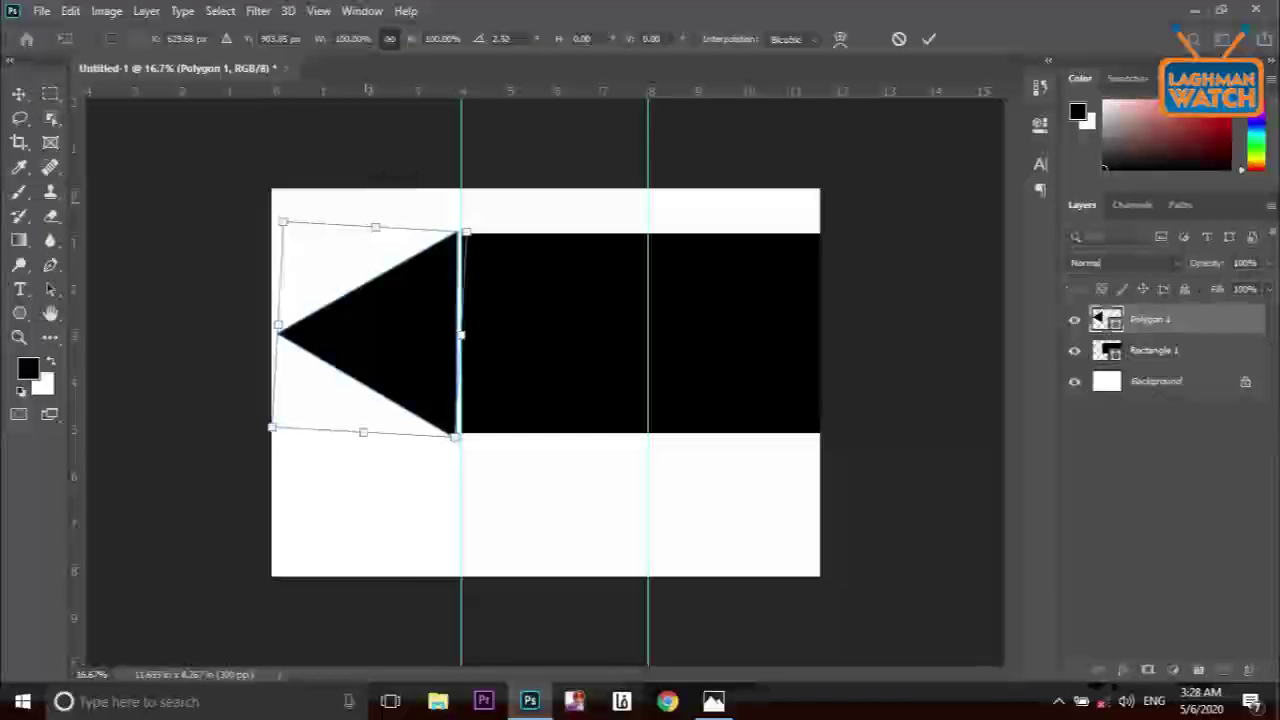
drag(415, 288, 422, 283)
drag(393, 221, 470, 229)
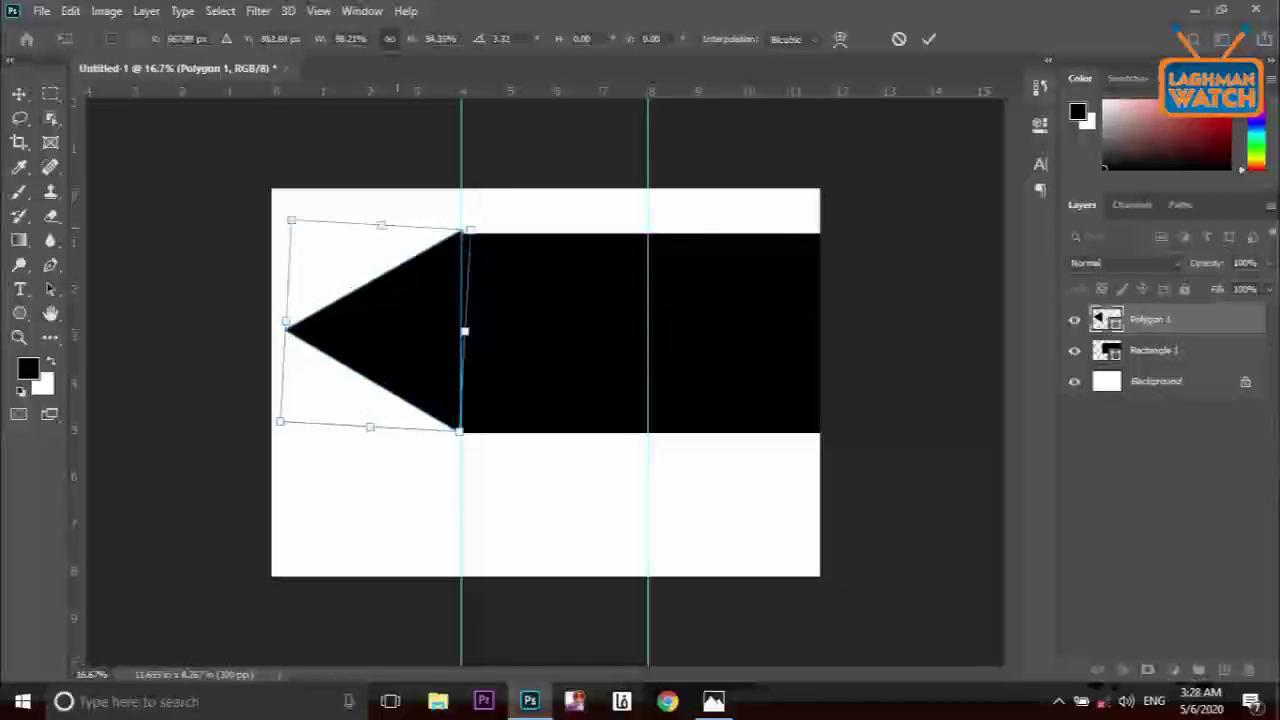
click(929, 38)
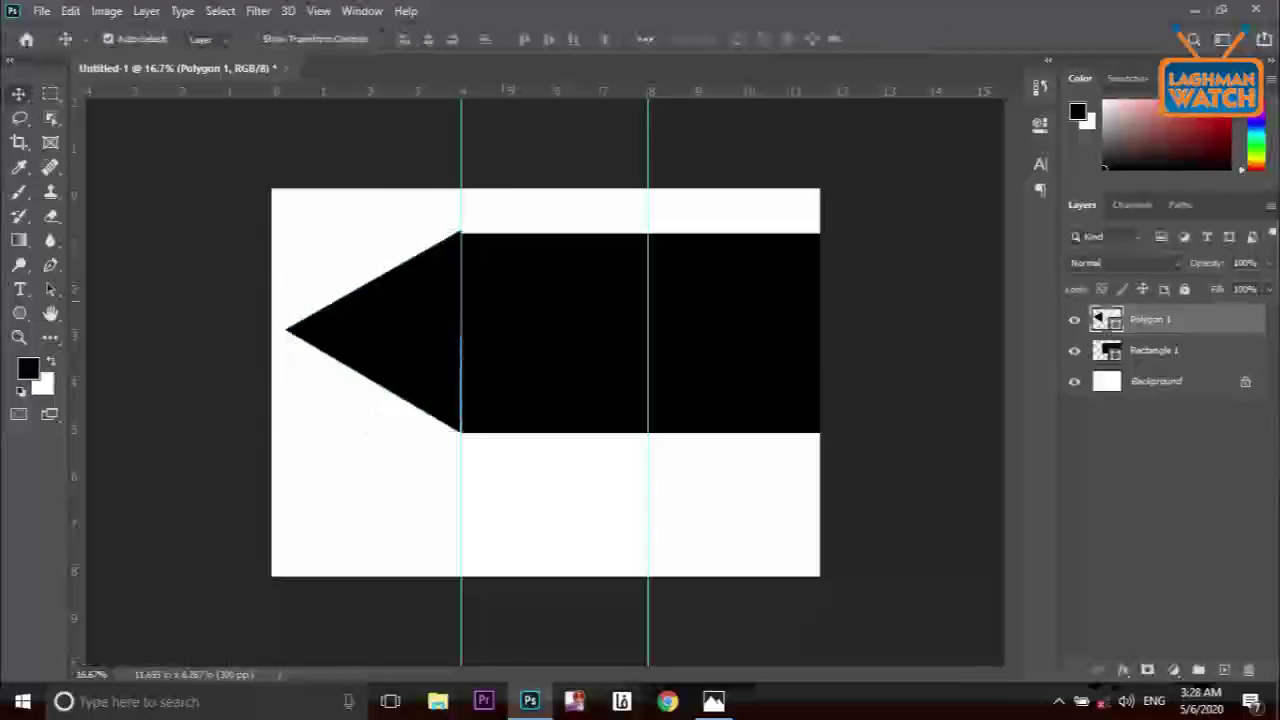
Try to narrow the triangle toward the rectangle to about 47% width, then undo the transform
key(ctrl+plus)
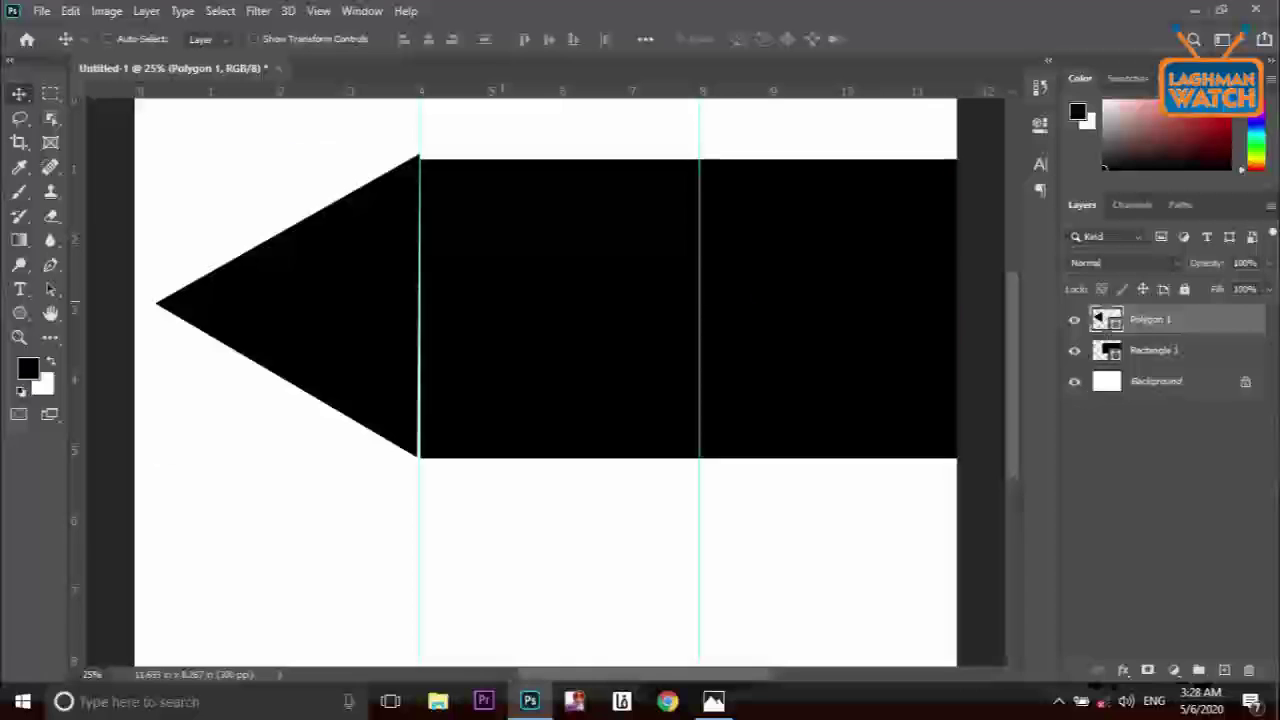
key(ctrl+t)
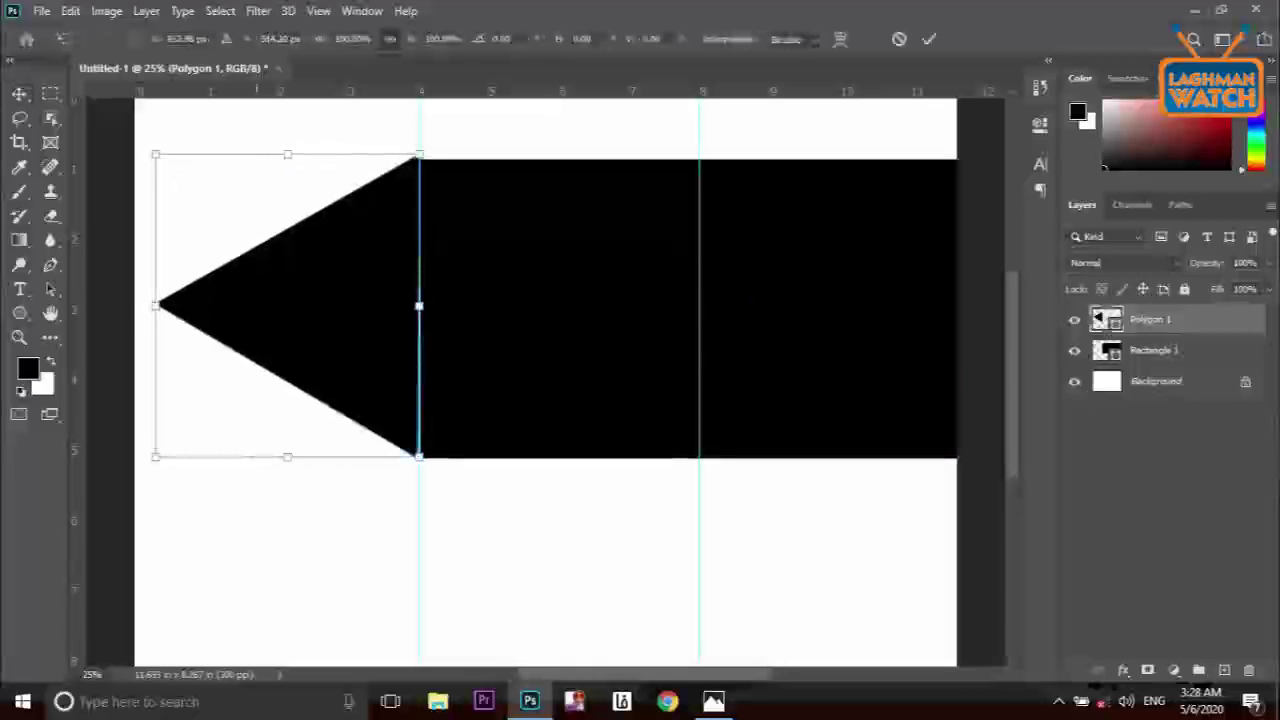
drag(155, 305, 220, 305)
drag(319, 420, 319, 456)
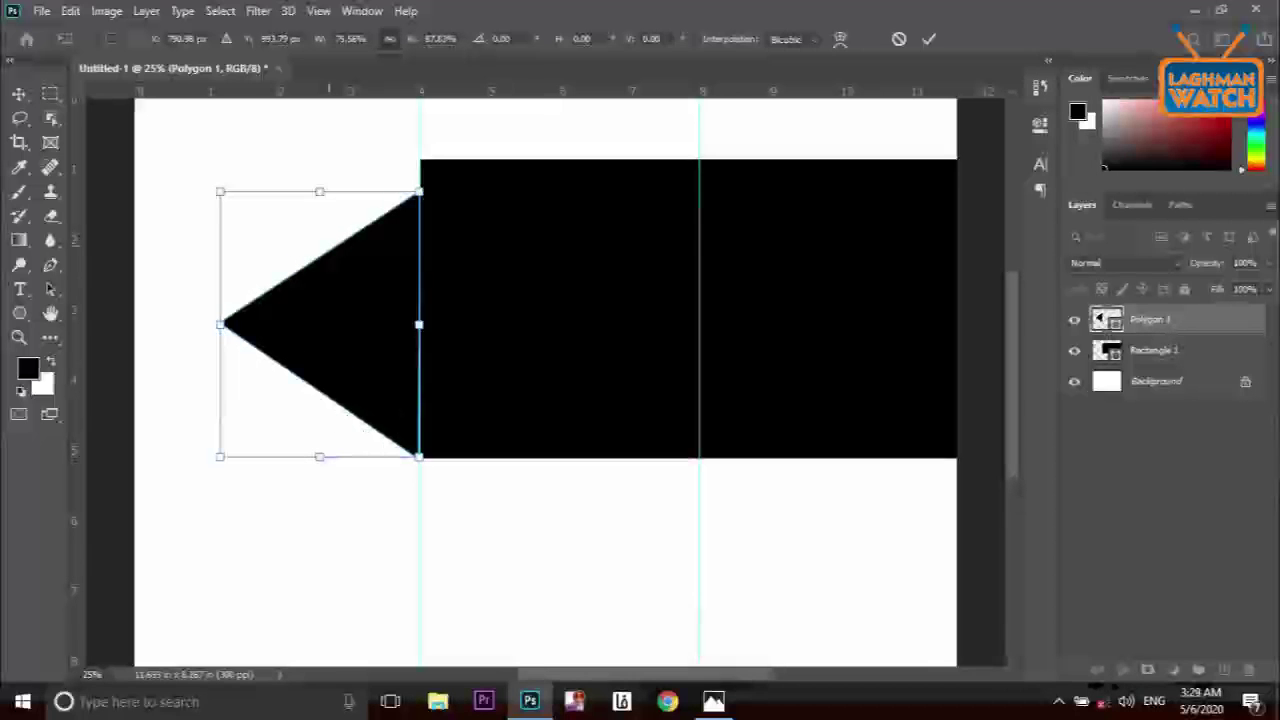
drag(319, 191, 319, 159)
drag(220, 308, 296, 308)
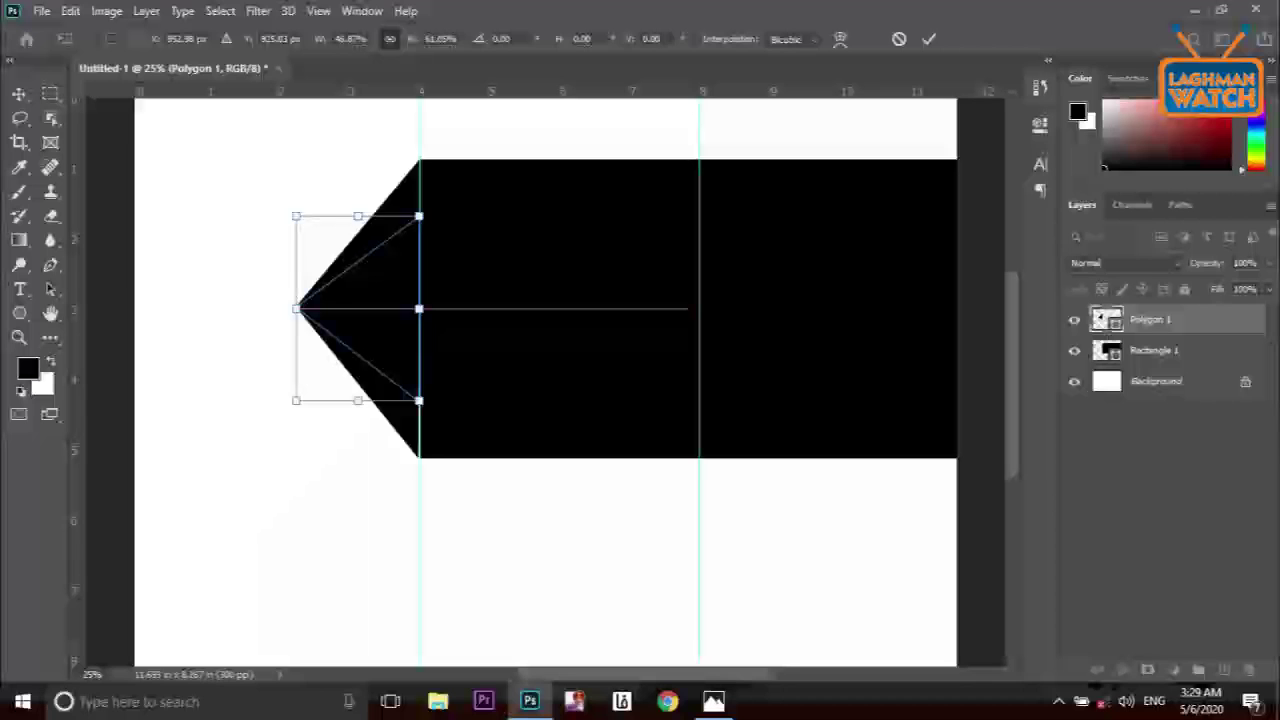
click(929, 38)
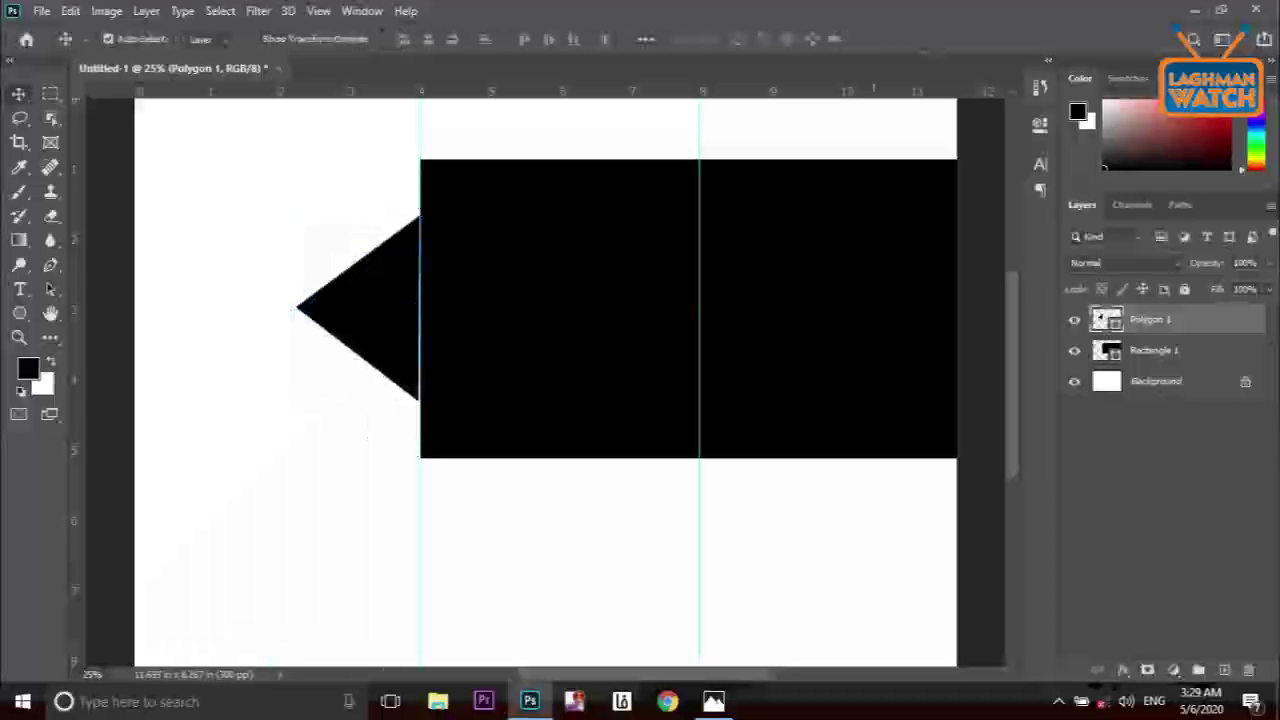
key(ctrl+z)
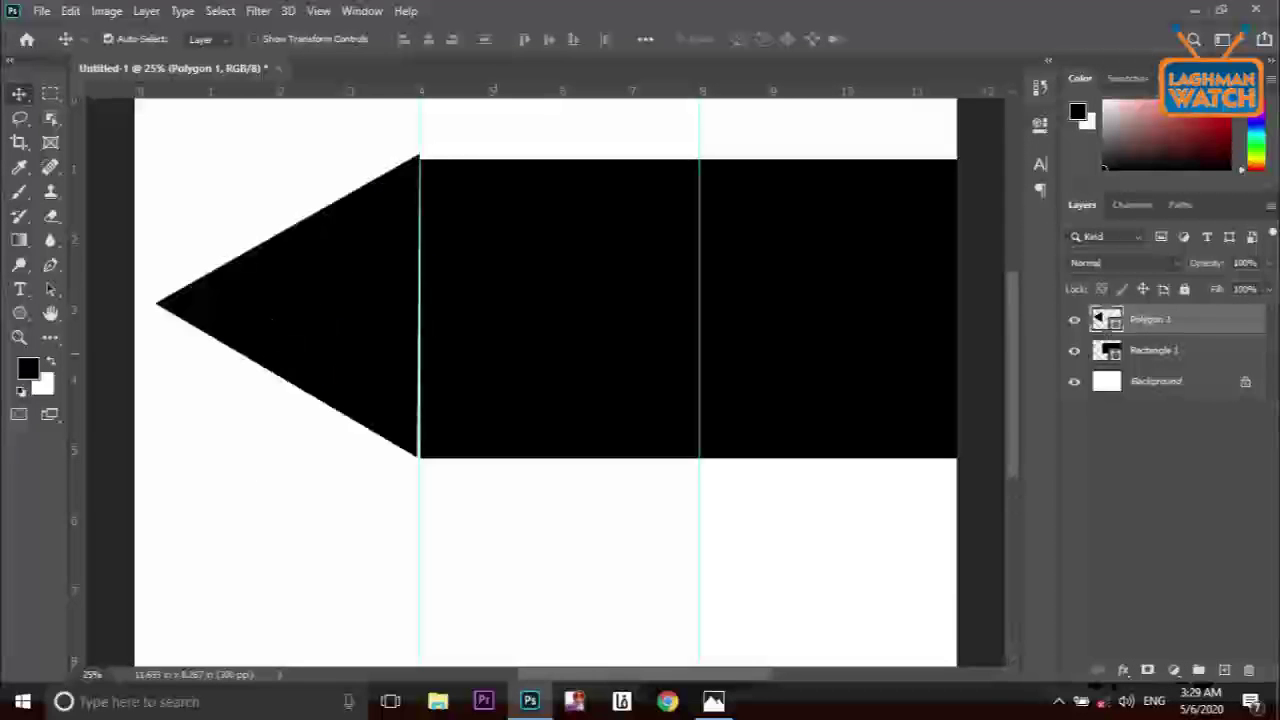
Scale the triangle to about 61% width and 98% height so its upright side matches the rectangle's height
key(ctrl+t)
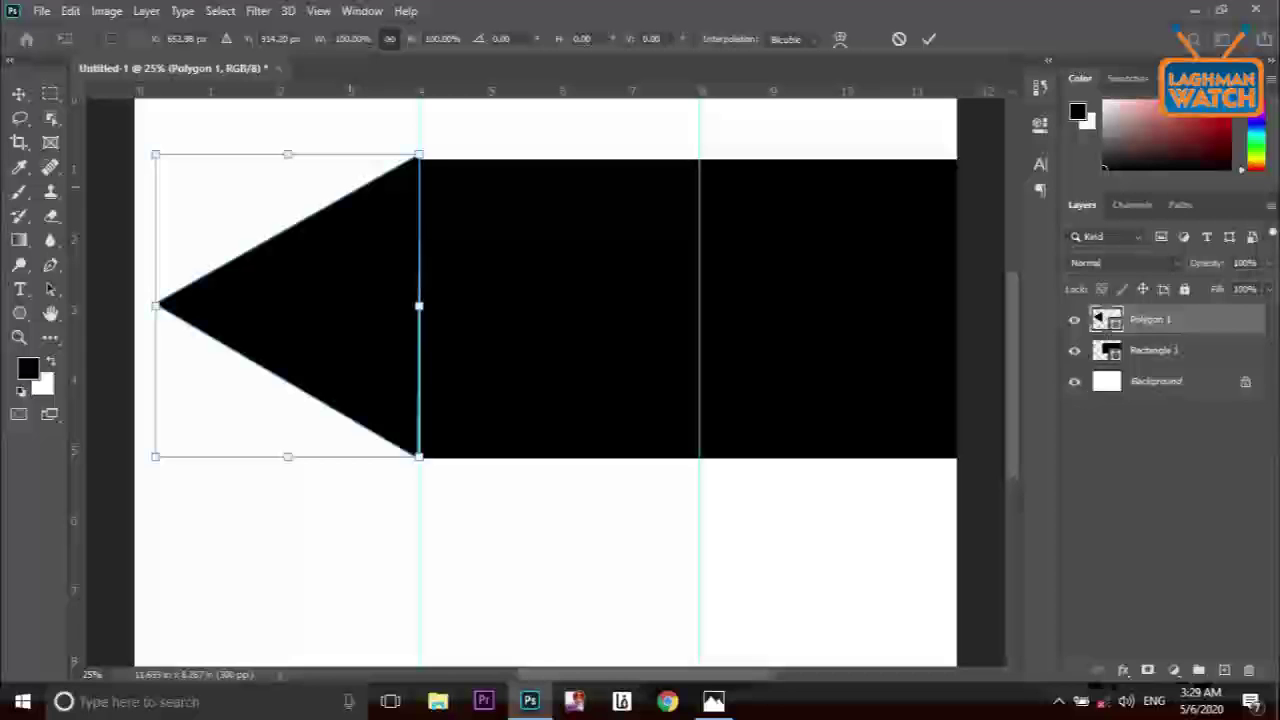
drag(156, 305, 259, 305)
drag(364, 154, 364, 159)
drag(376, 459, 376, 460)
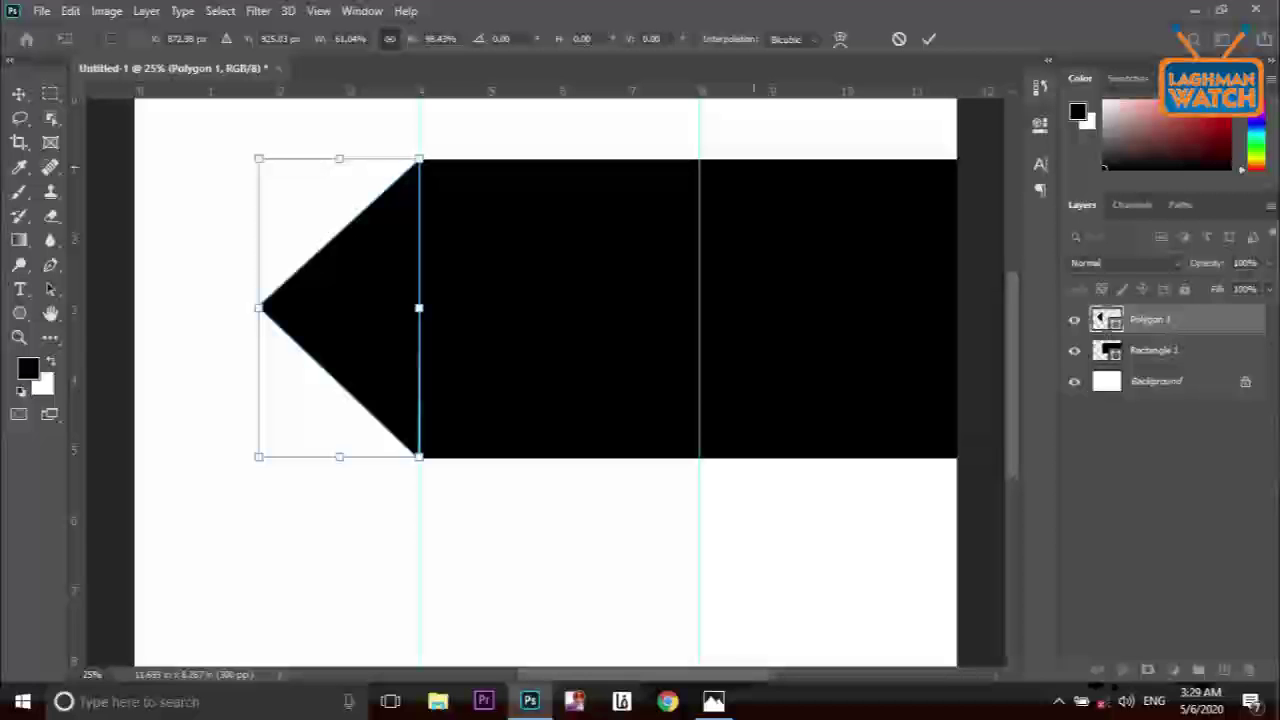
key(Return)
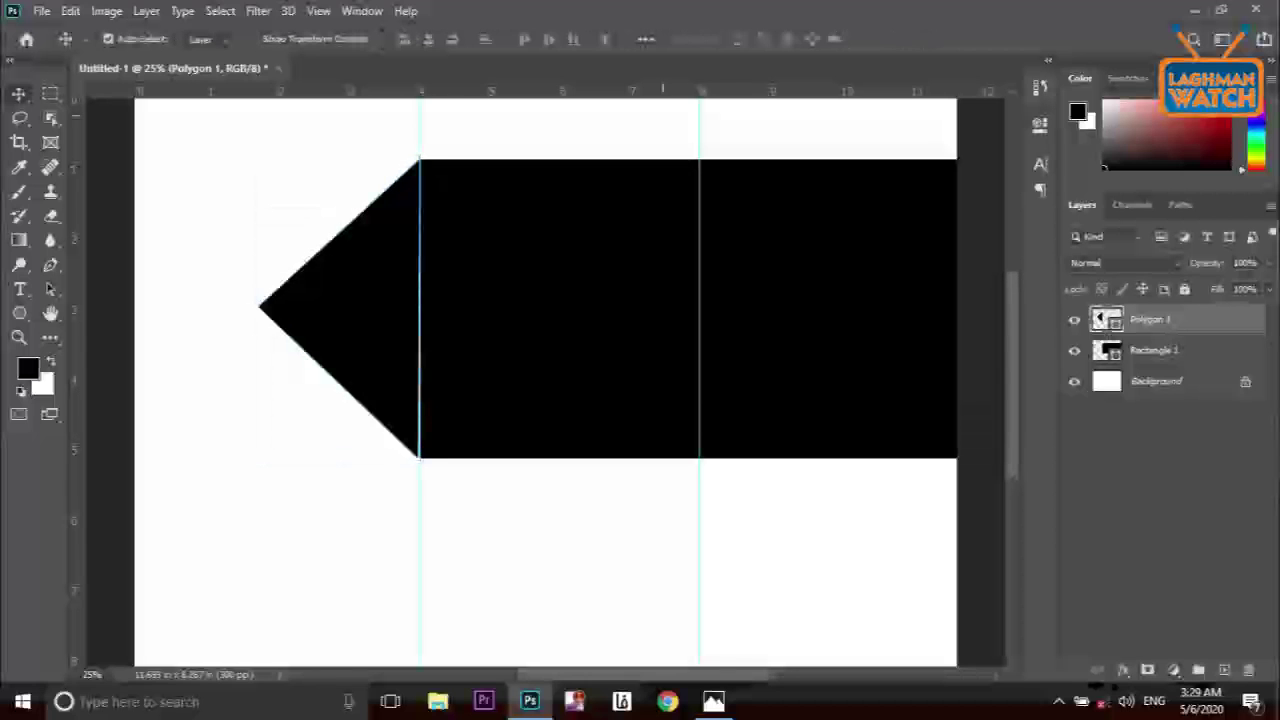
Nudge the triangle slightly right and up to close the gap with the rectangle, and check its alignment distances
key(Right)
key(Right)
key(Up)
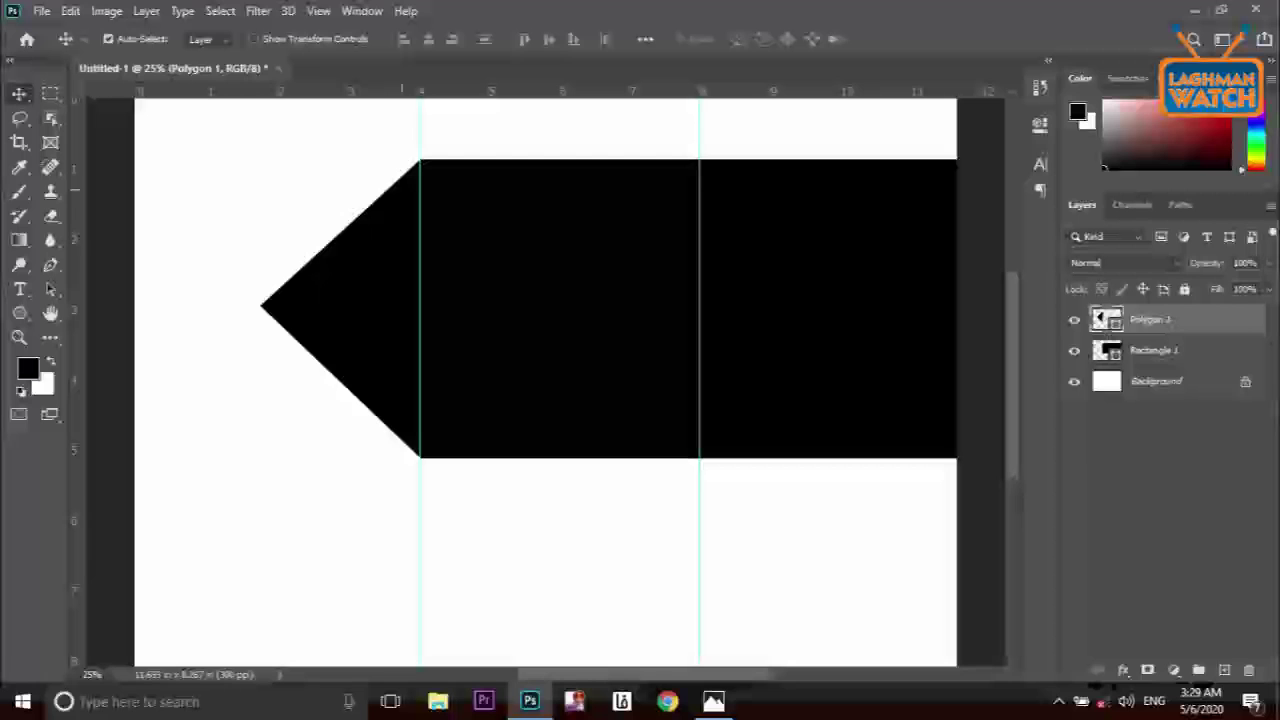
key(ctrl)
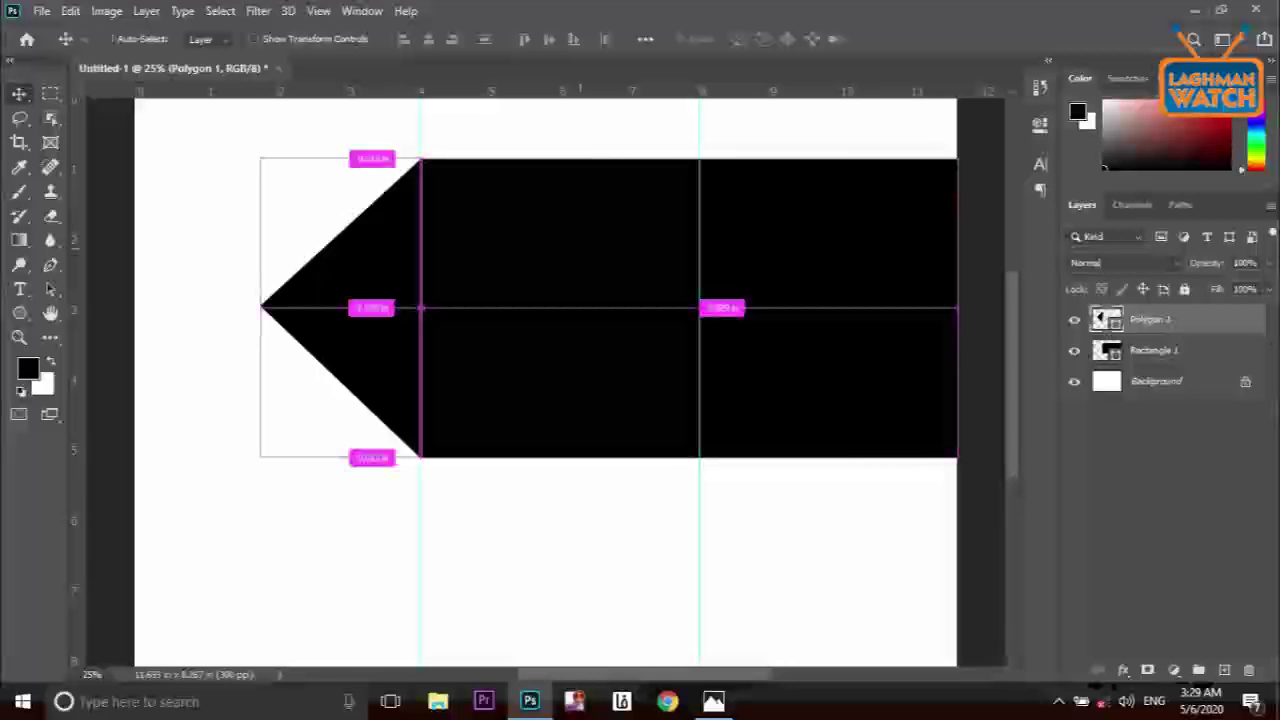
Scale the triangle and rectangle together to about 85% width and 95% height, and move them against the page's top and right edges
ctrl+click(1154, 350)
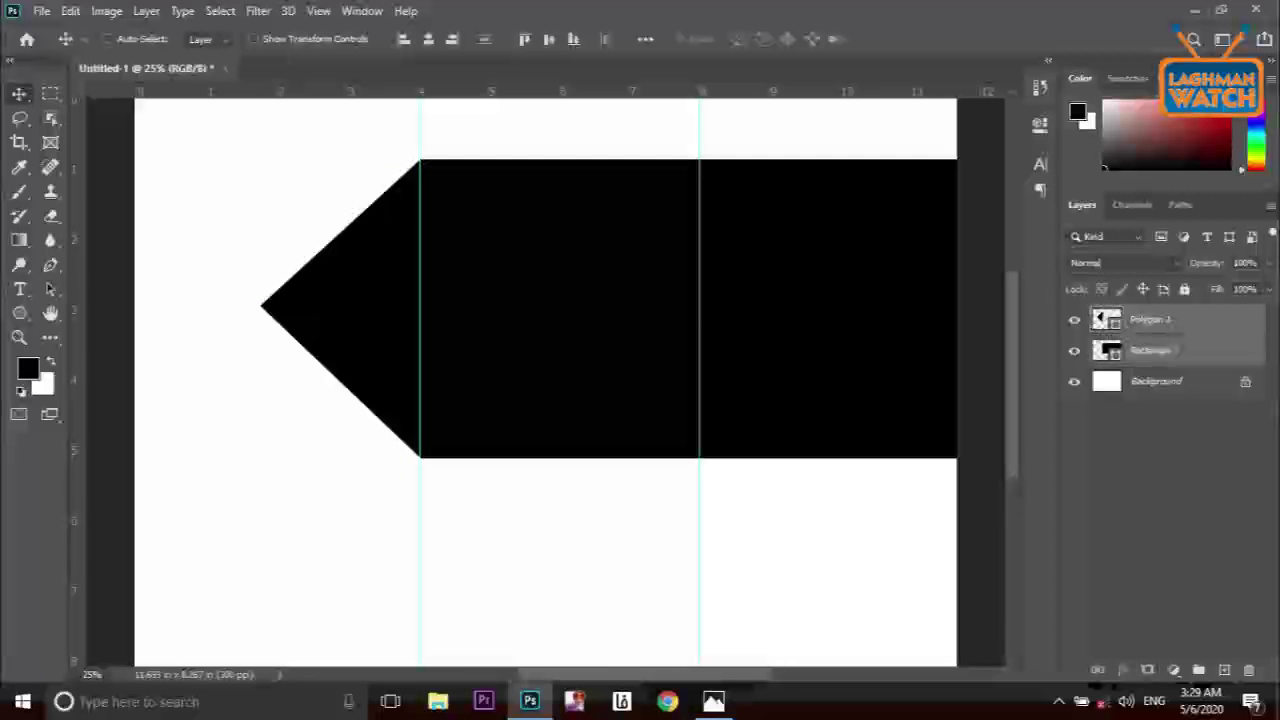
key(ctrl+t)
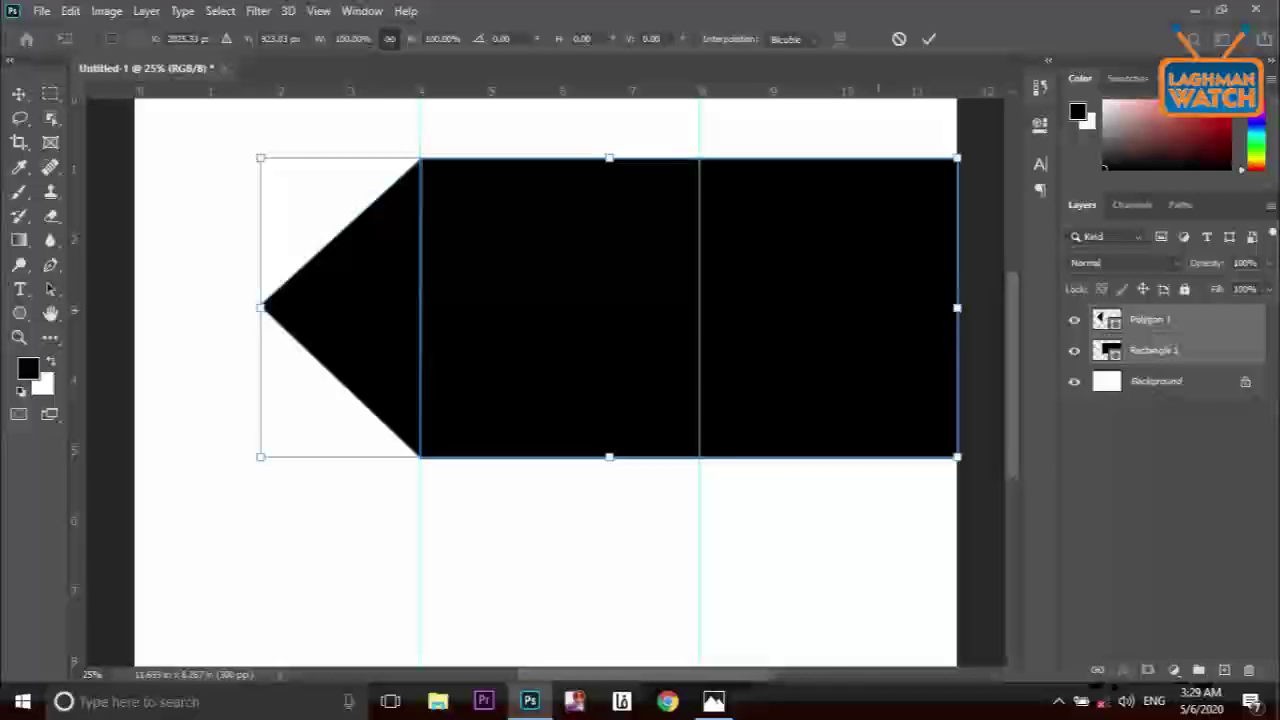
key(ctrl+minus)
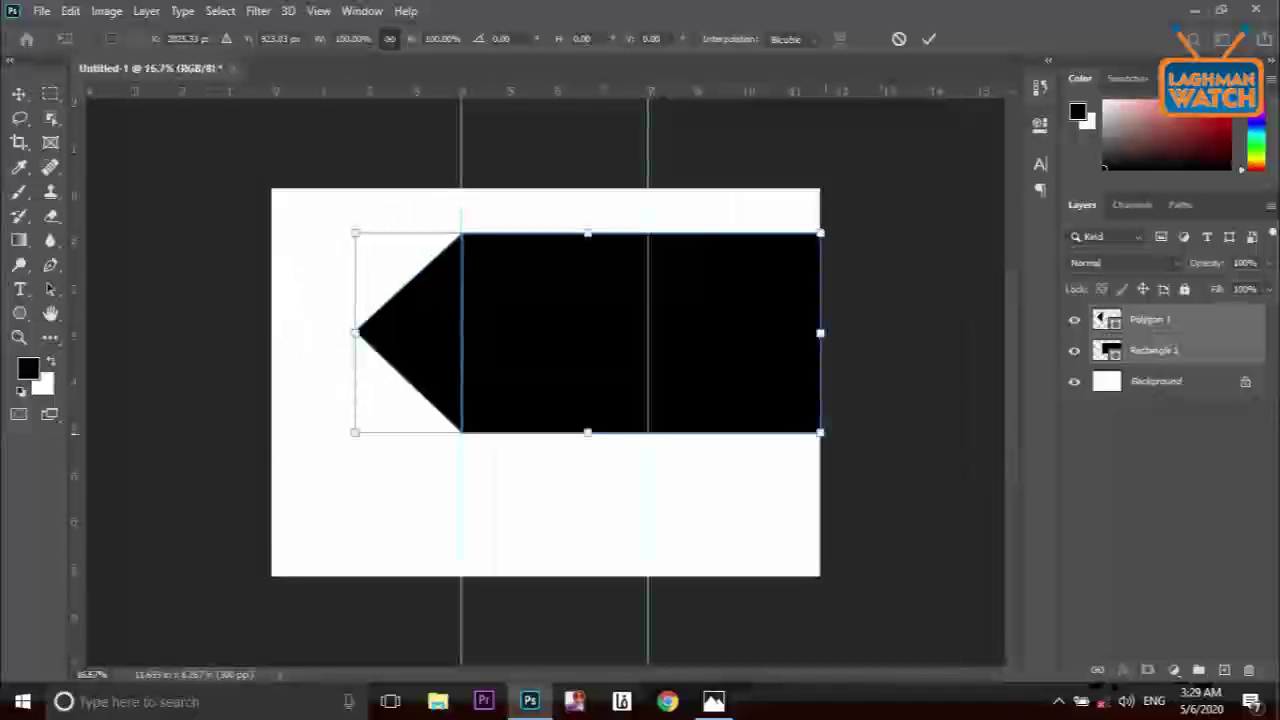
drag(821, 433, 809, 428)
drag(763, 333, 774, 286)
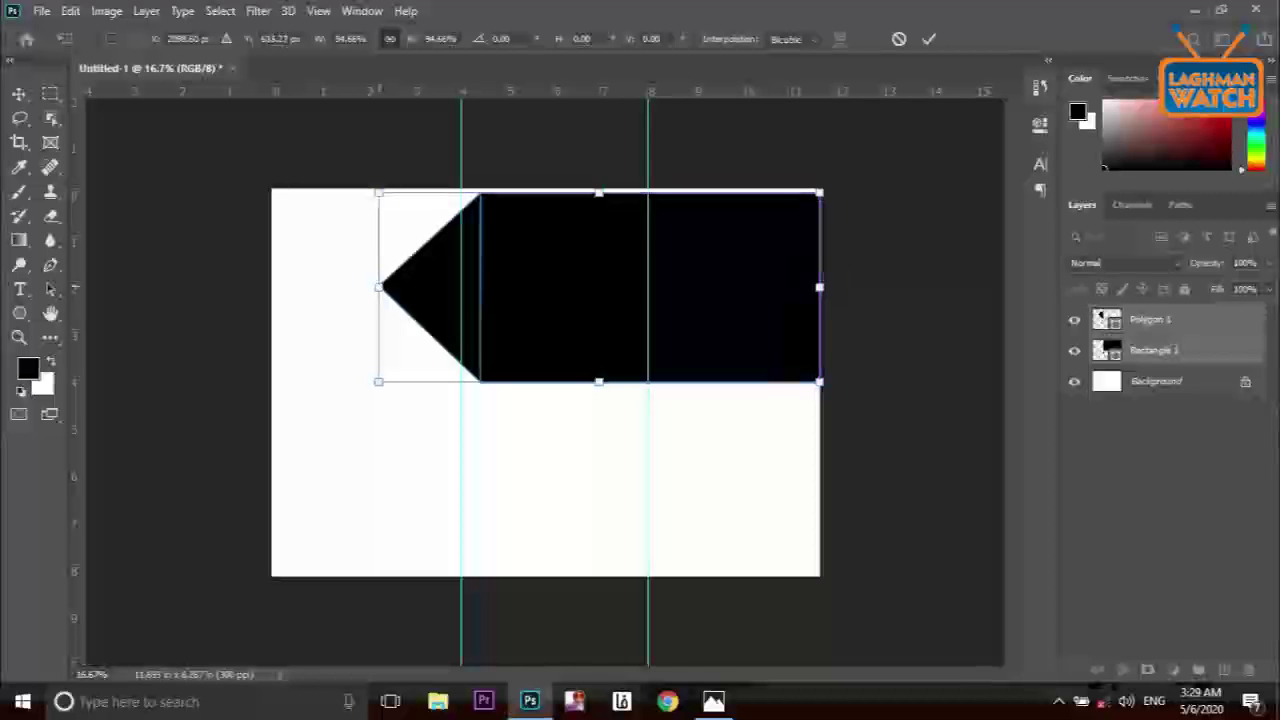
drag(378, 287, 422, 287)
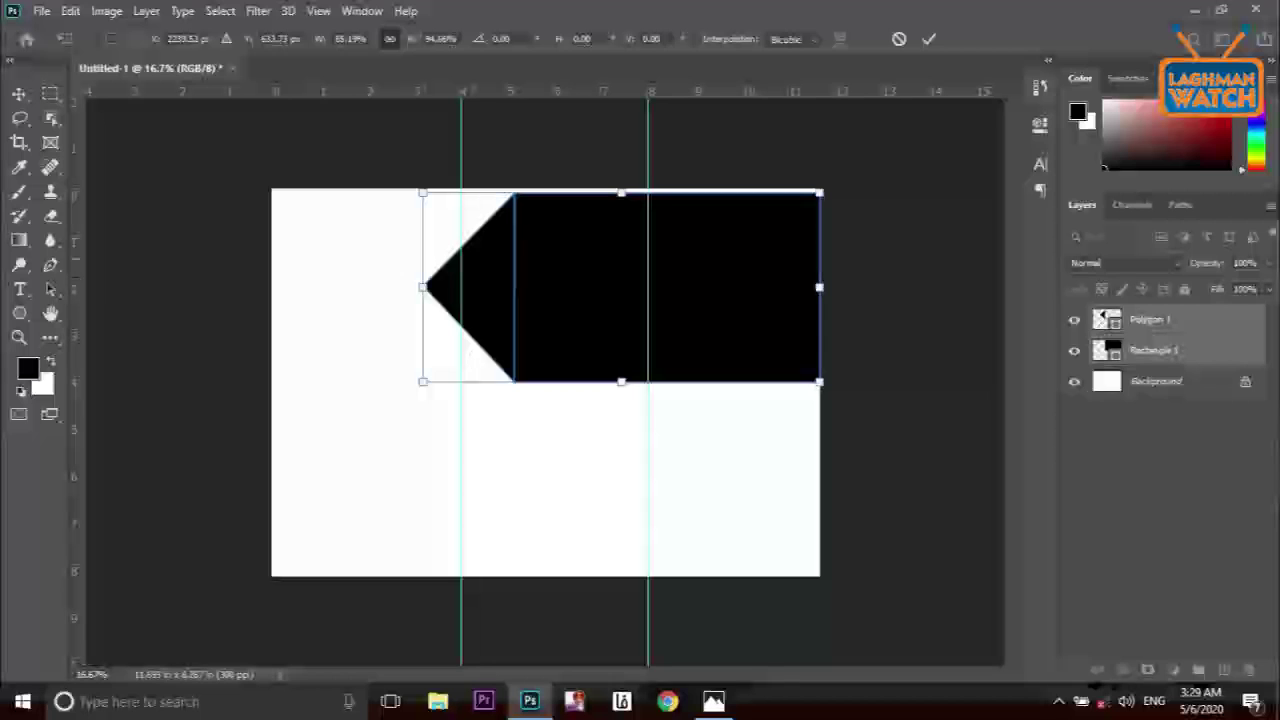
click(929, 38)
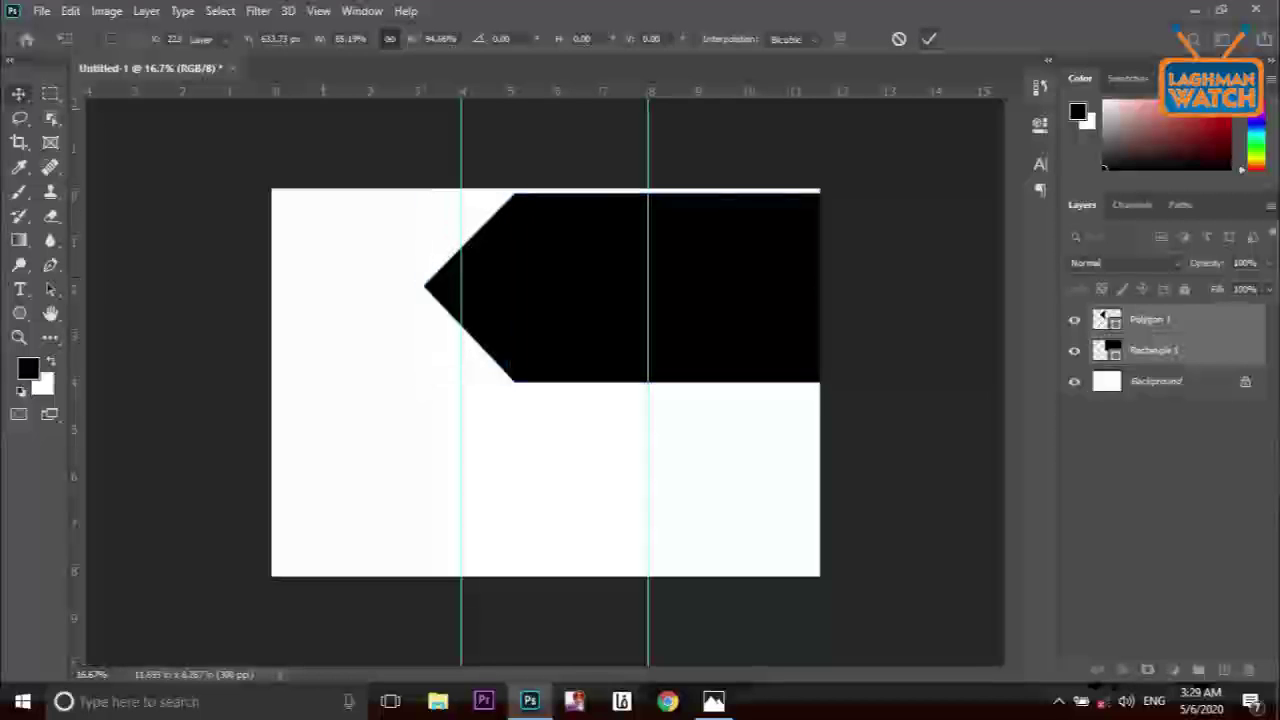
drag(666, 236, 666, 231)
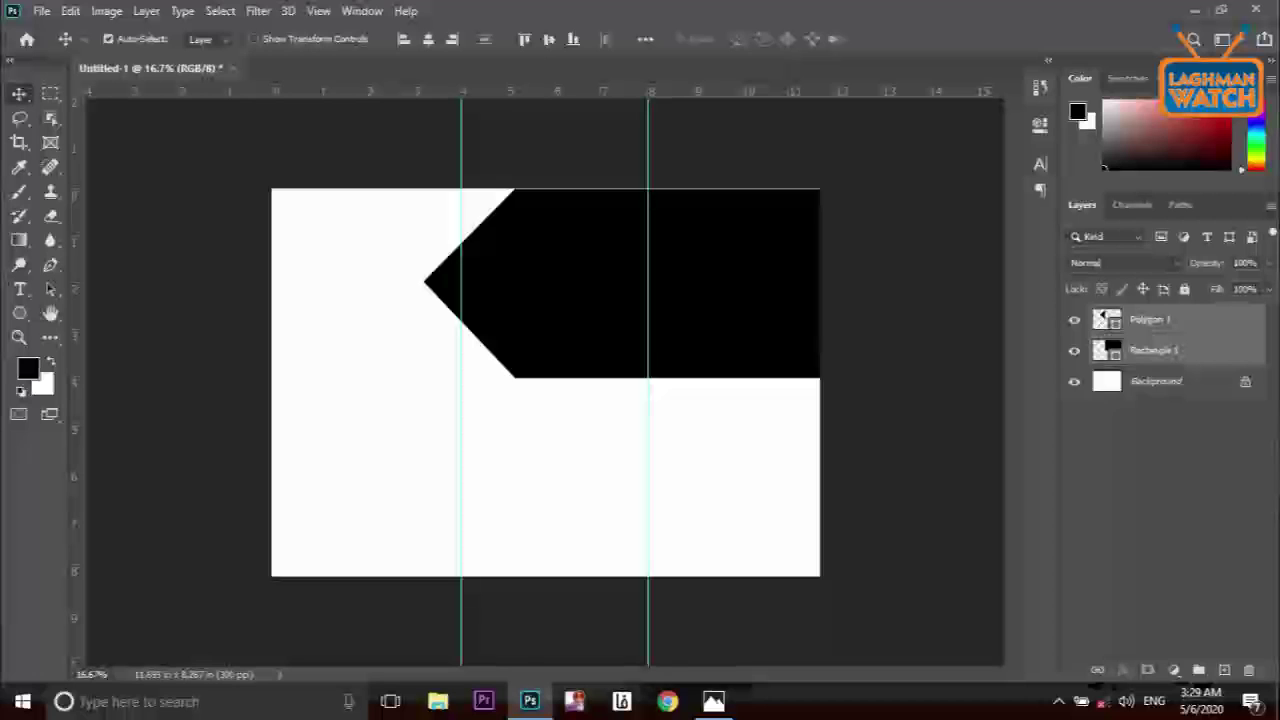
Merge the triangle and rectangle into one arrow shape and scale it to about 102%, aligned with the page's top-right corner
key(ctrl+e)
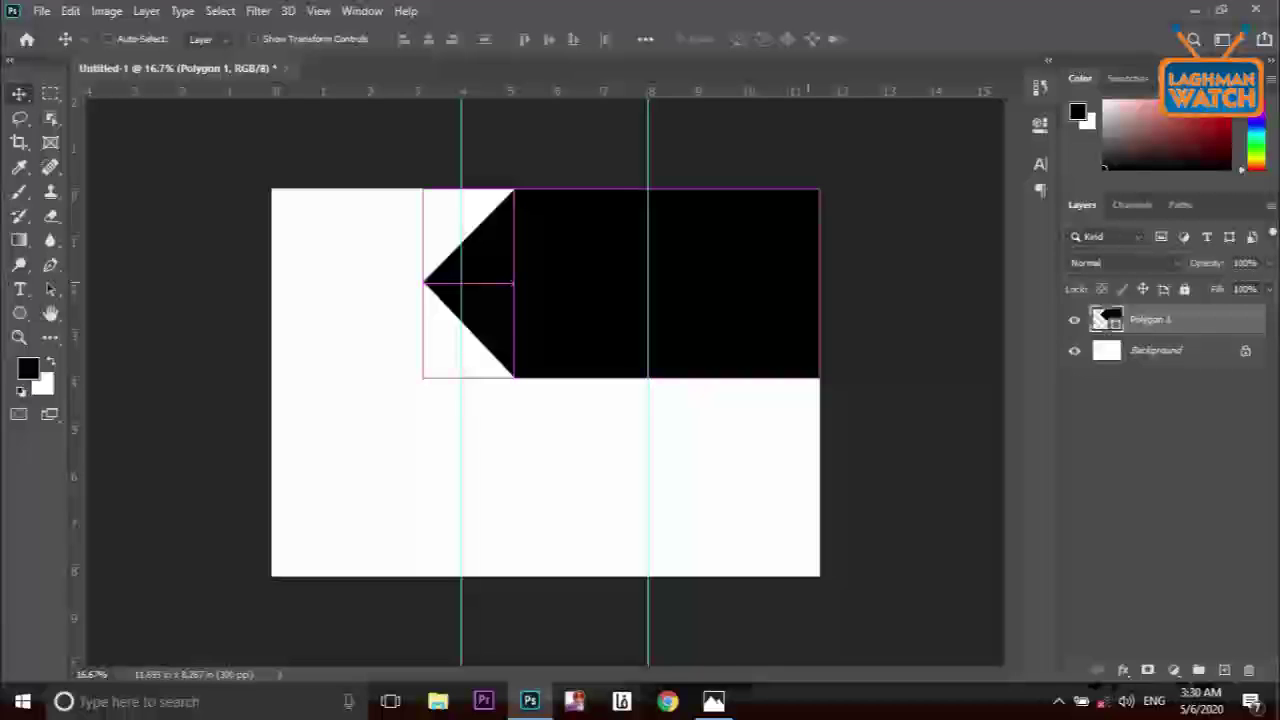
key(ctrl+t)
drag(819, 188, 825, 185)
drag(764, 261, 755, 257)
drag(765, 210, 766, 217)
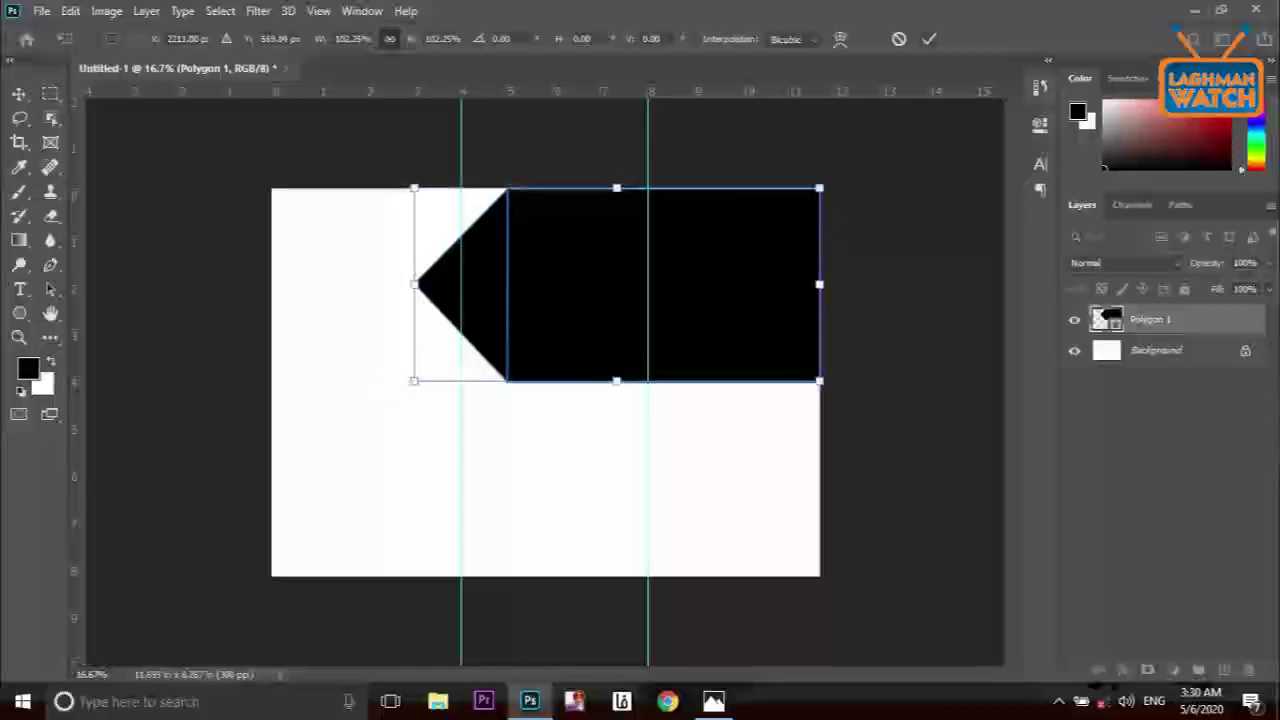
key(Return)
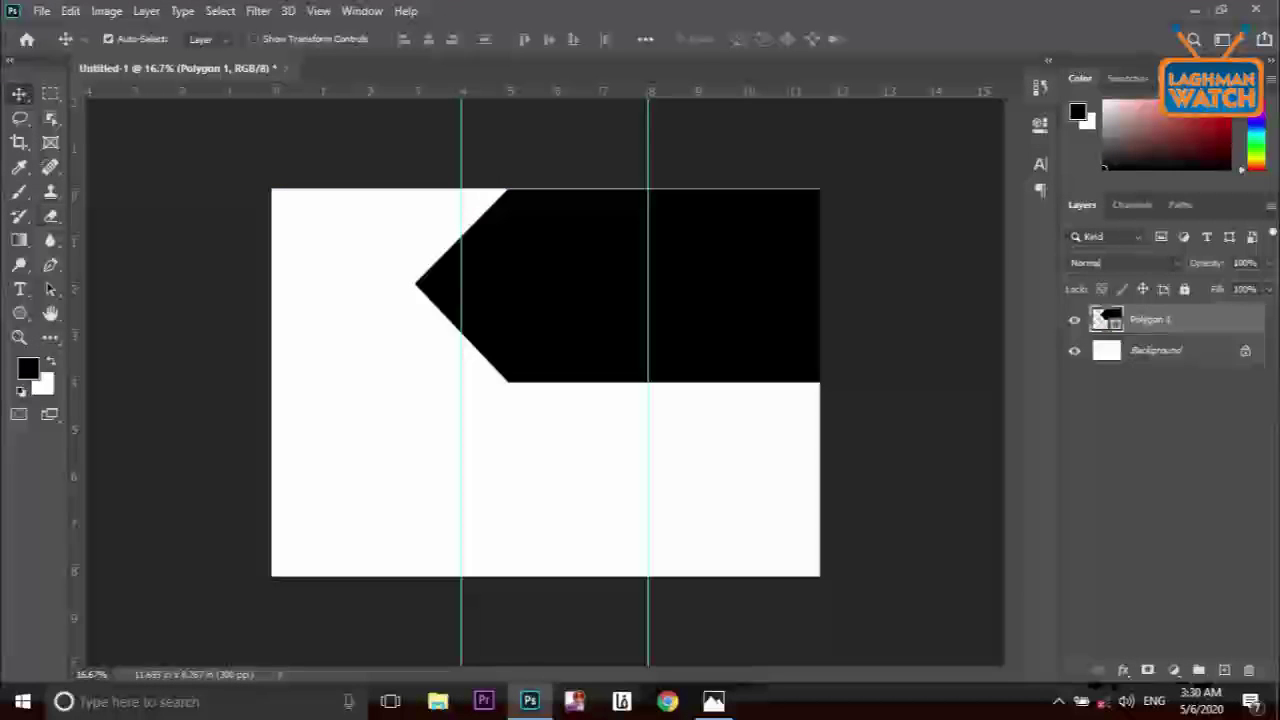
Add a horizontal guide just below the arrow and start a Pen shape along it, from beyond the page's right side to under the arrow's lower-left corner
drag(510, 92, 515, 403)
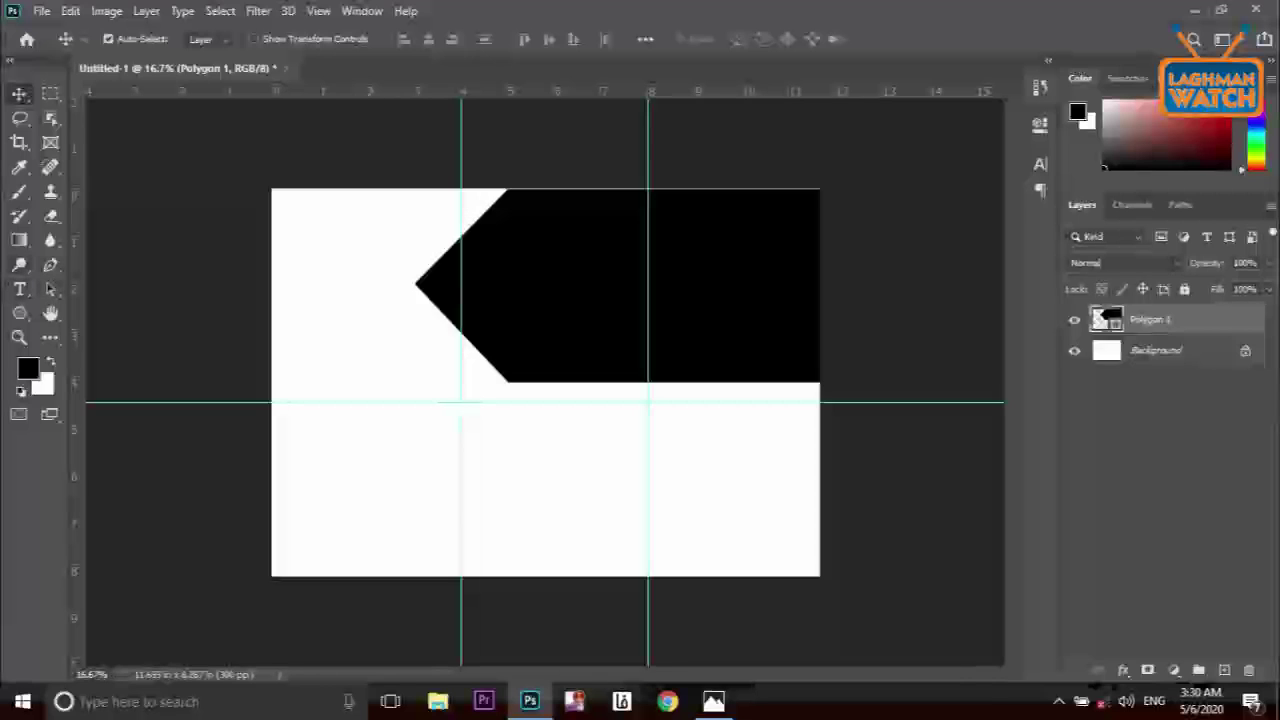
click(50, 265)
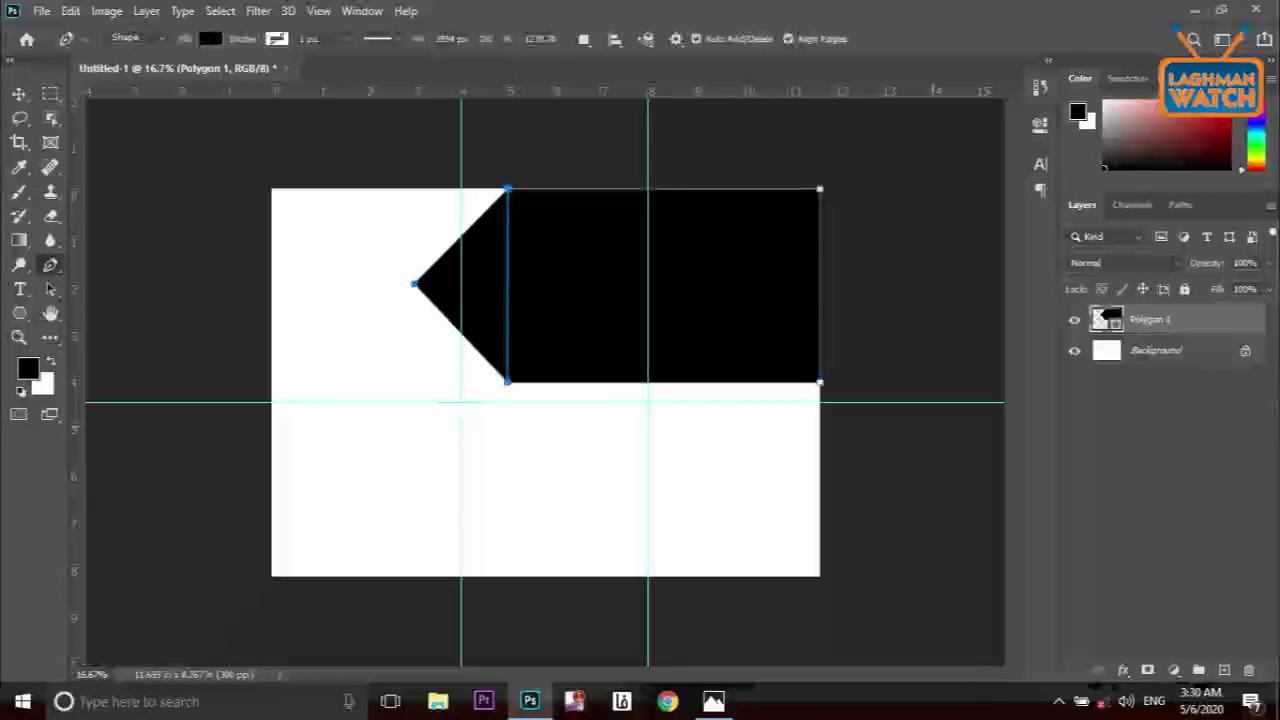
click(888, 403)
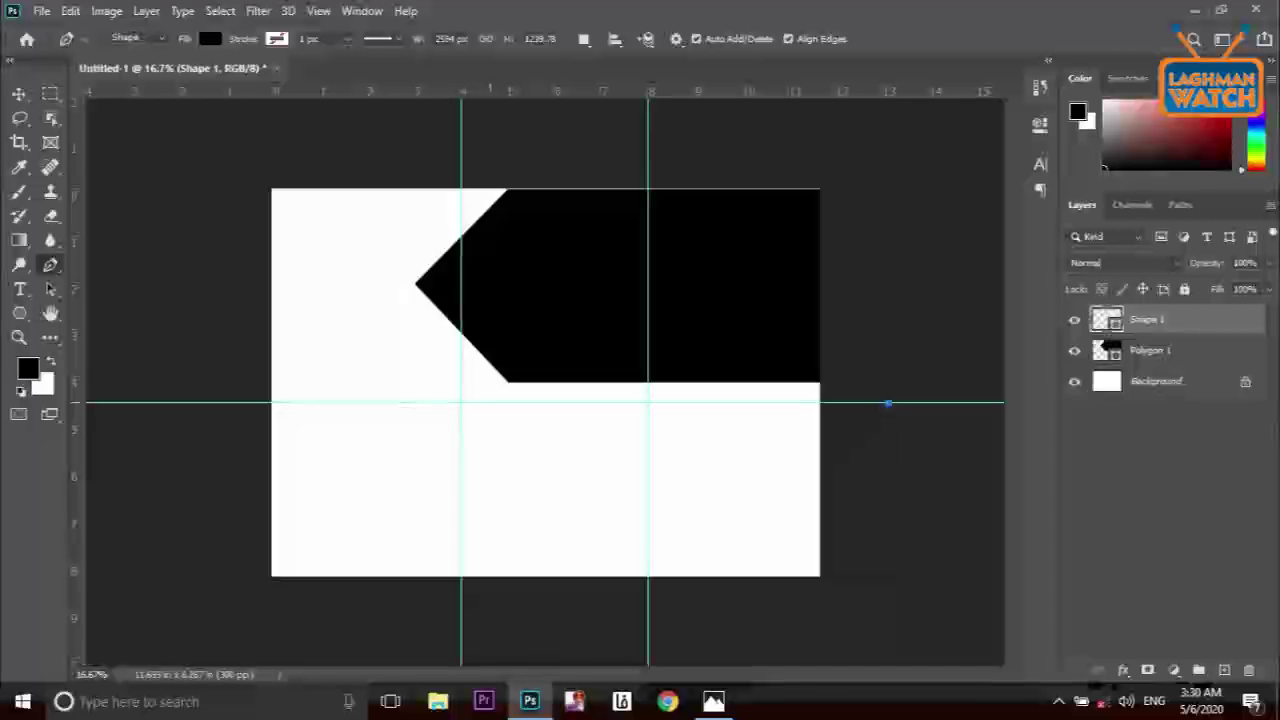
click(498, 403)
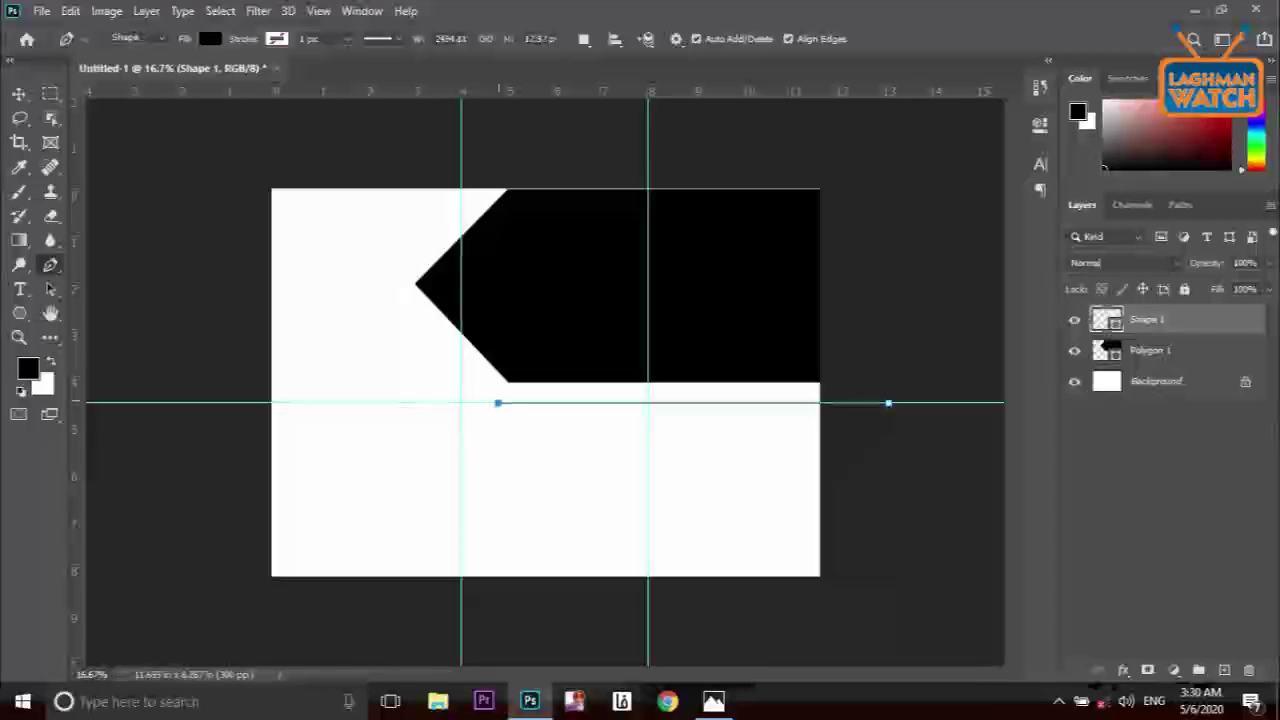
Add a second horizontal guide slightly above the arrow's lower edge and close the Pen outline along it and around the page's top
drag(520, 91, 520, 364)
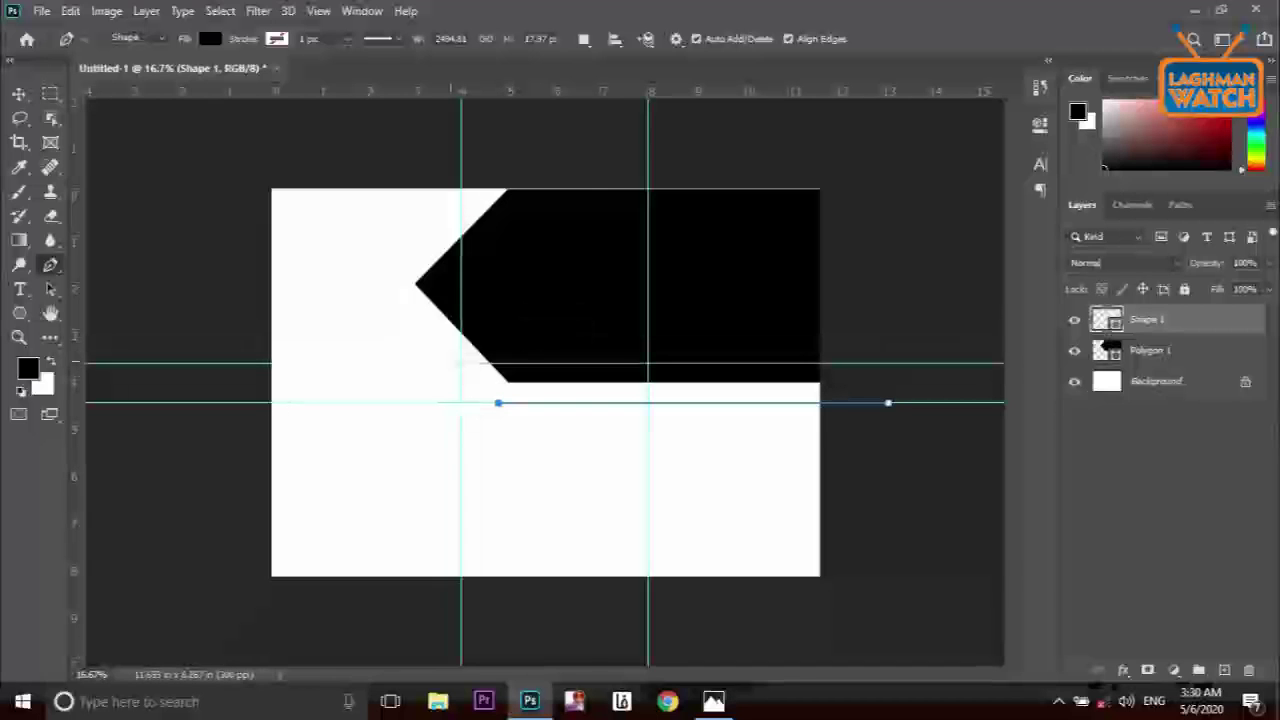
click(450, 364)
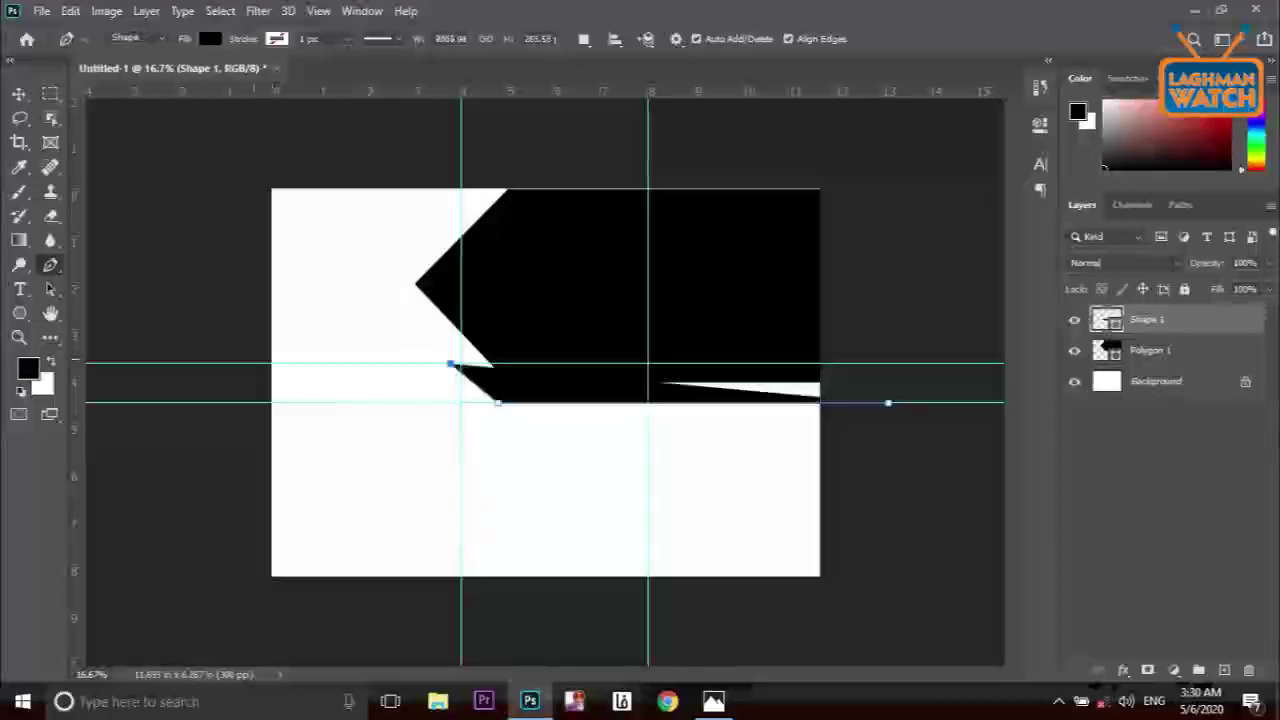
drag(253, 364, 235, 163)
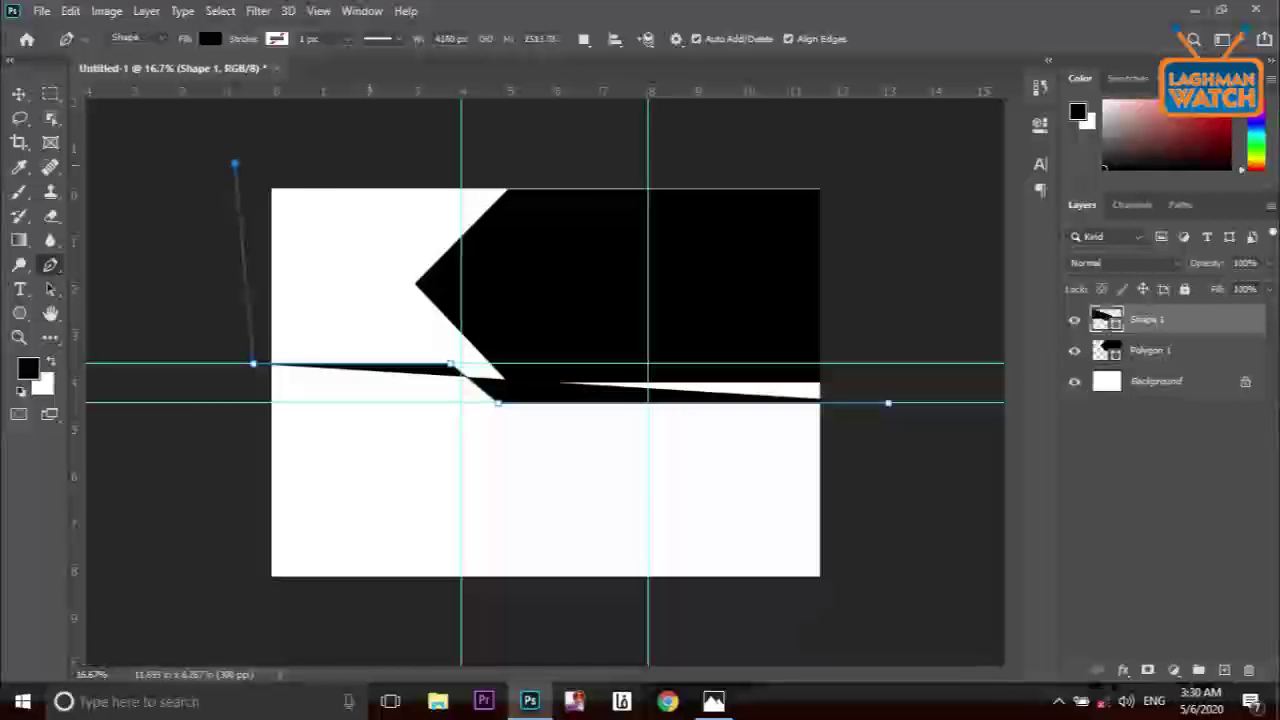
click(878, 169)
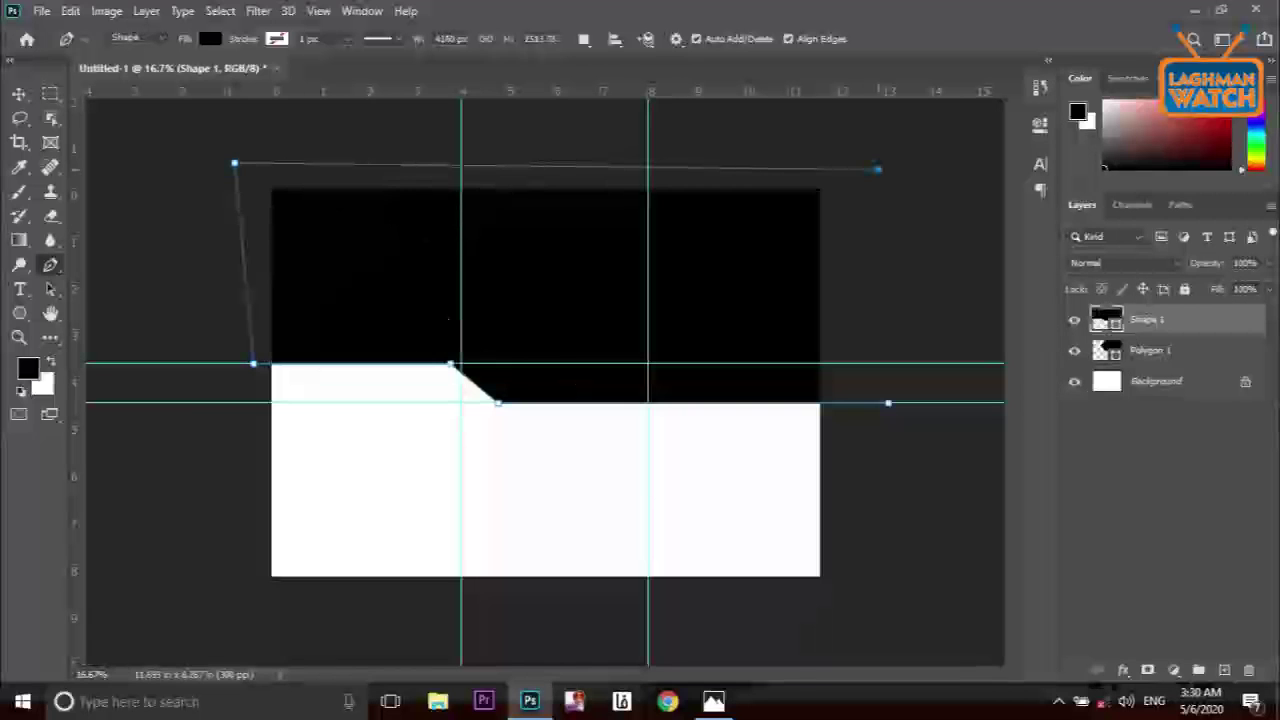
click(888, 403)
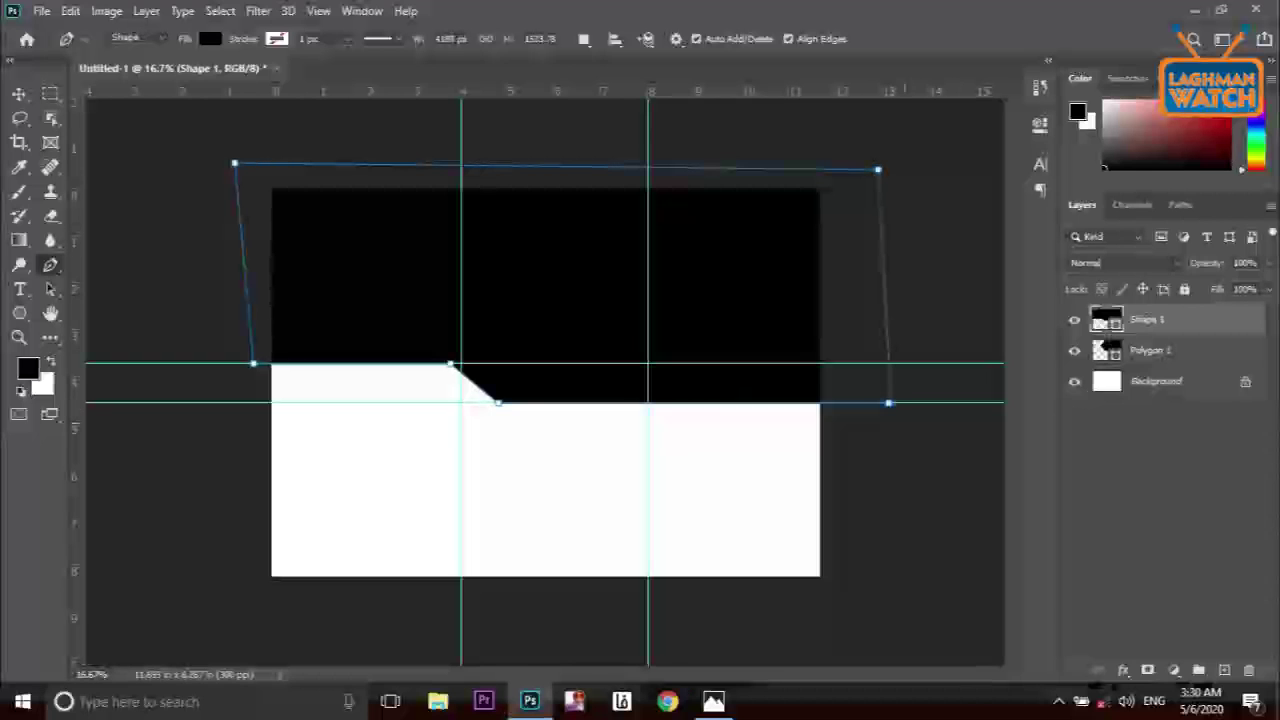
Place the stepped shape beneath the arrow in the layer order and fill it with dark grey 5b5959
drag(1150, 319, 1150, 366)
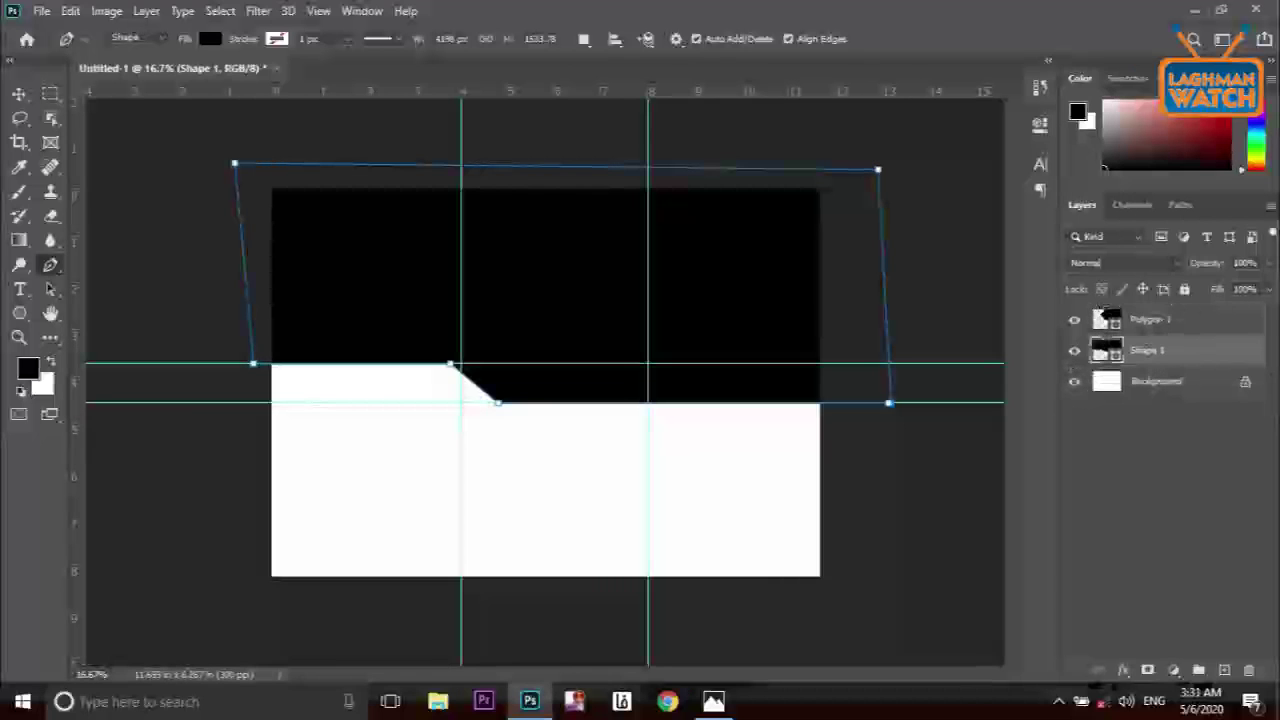
double_click(1106, 348)
click(790, 421)
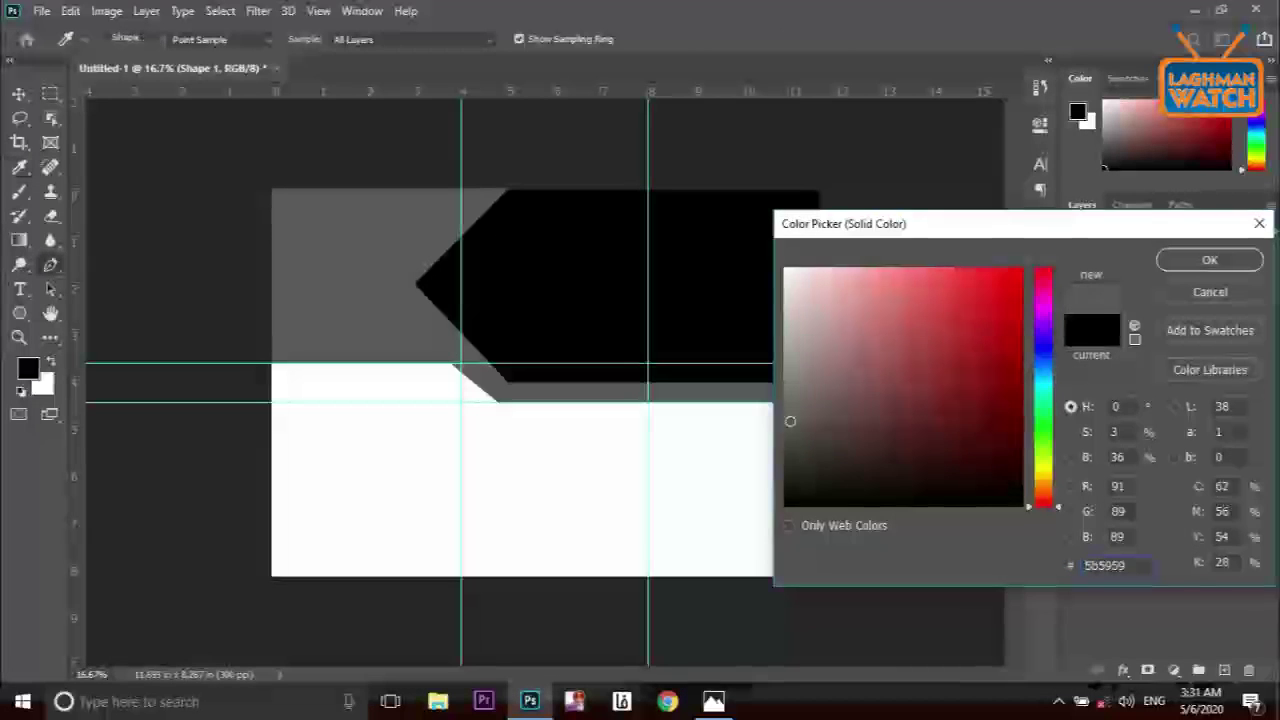
key(Return)
key(v)
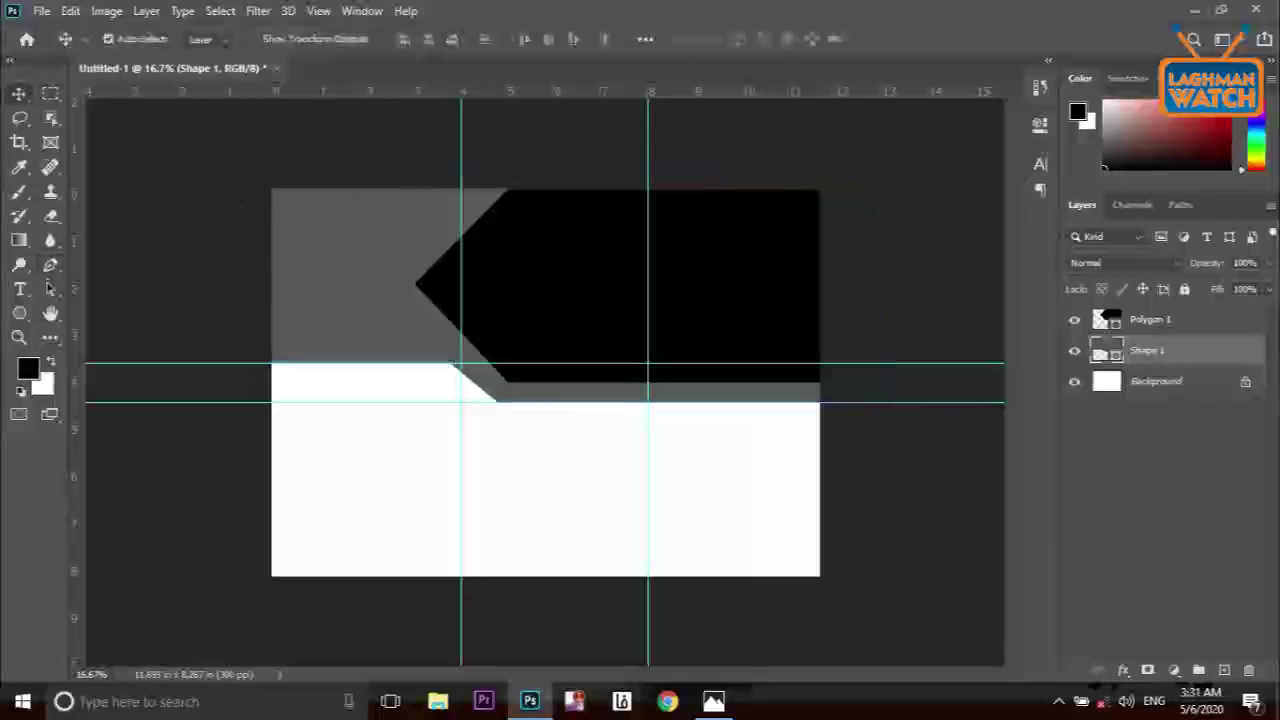
Add a Gradient Overlay to the stepped shape and uncover the artwork behind the layer style dialog
right_click(1150, 350)
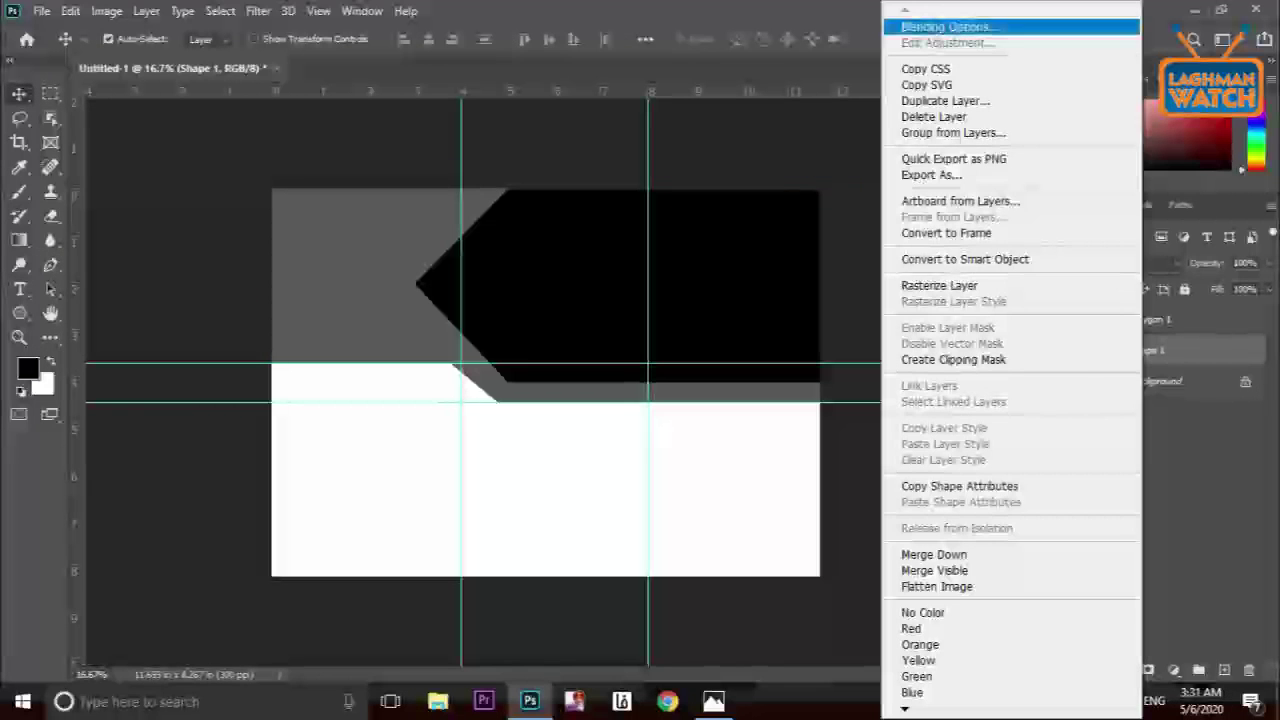
click(945, 27)
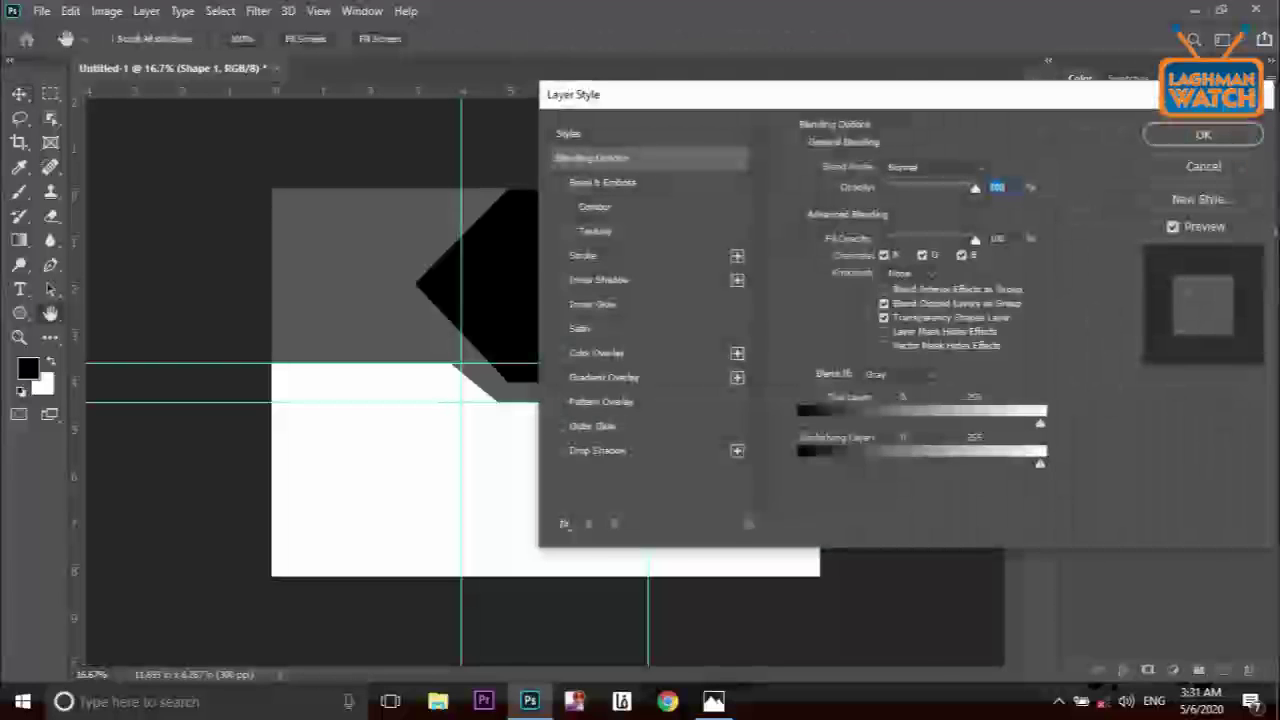
click(604, 377)
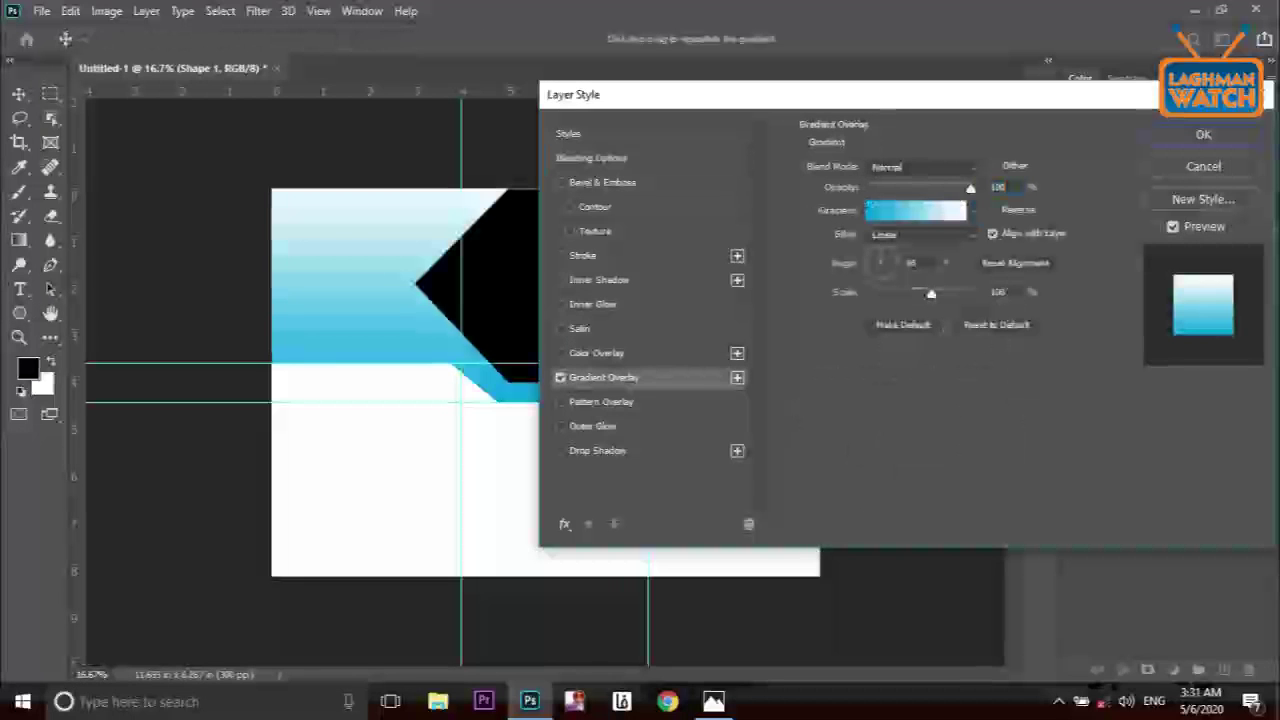
drag(640, 94, 812, 132)
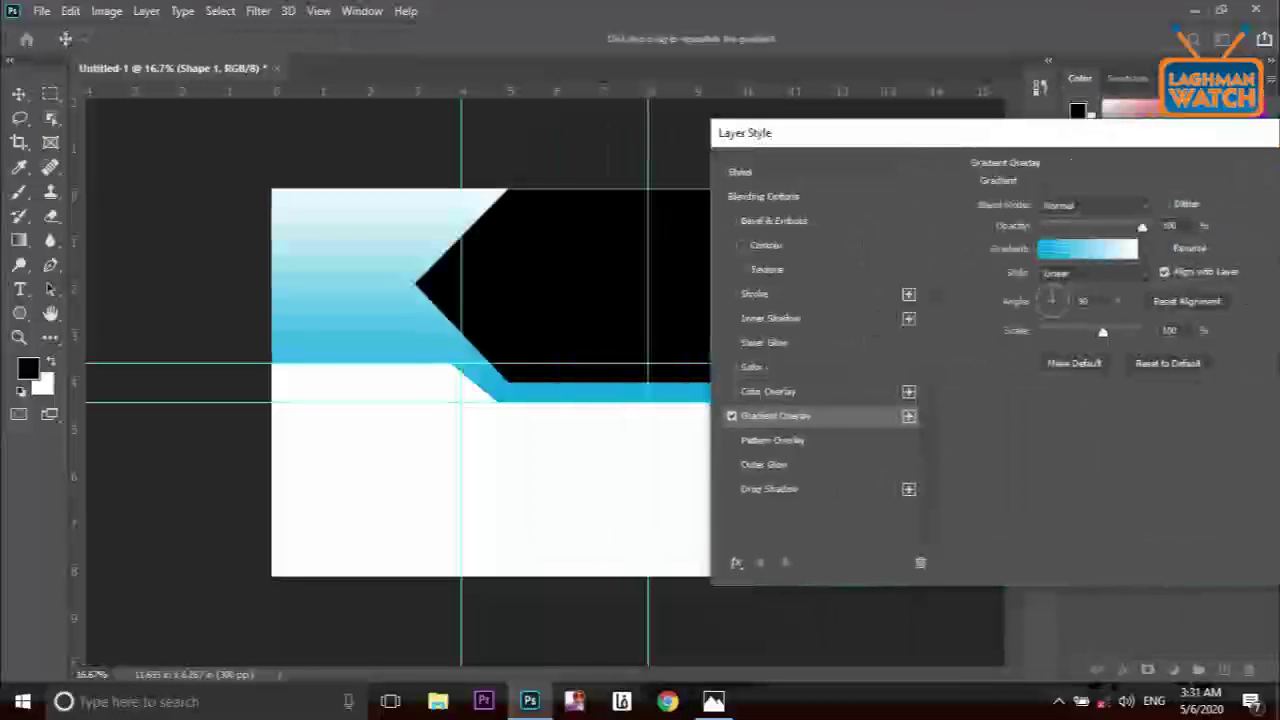
Try the Blue_14 and Blue_09 presets for the overlay gradient and choose Blue_01, keeping the artwork visible
click(1087, 248)
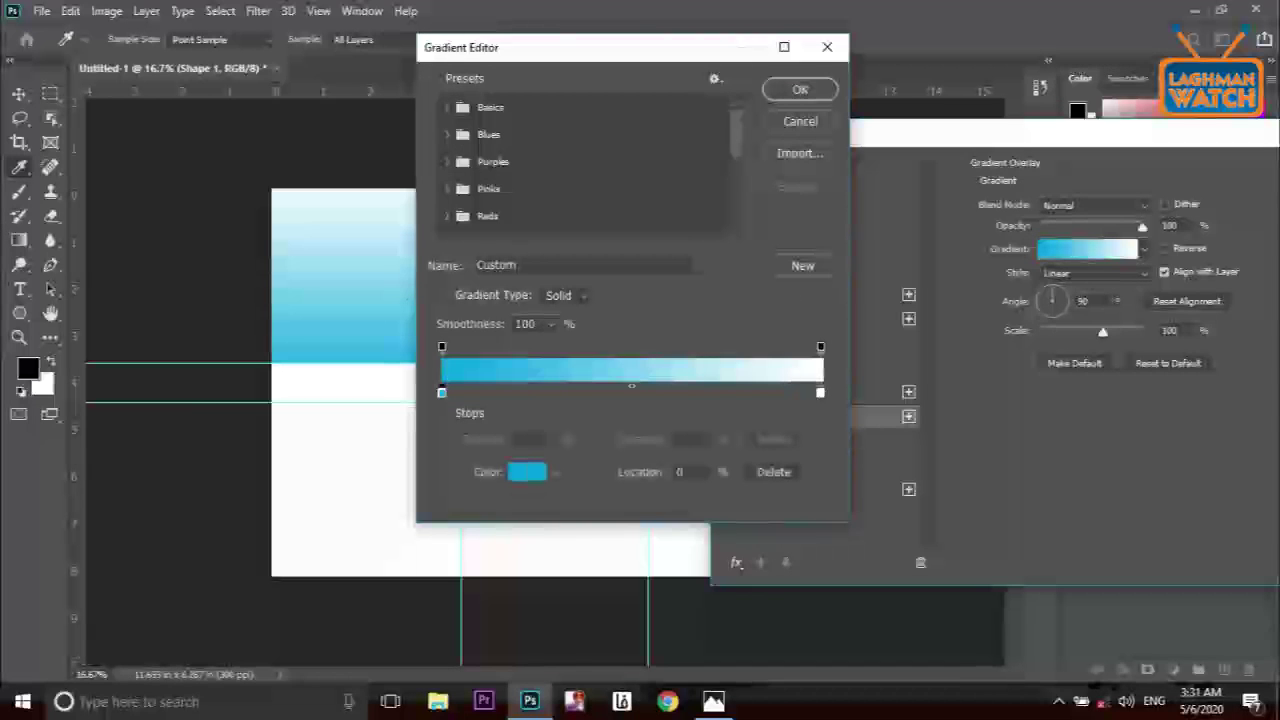
click(447, 107)
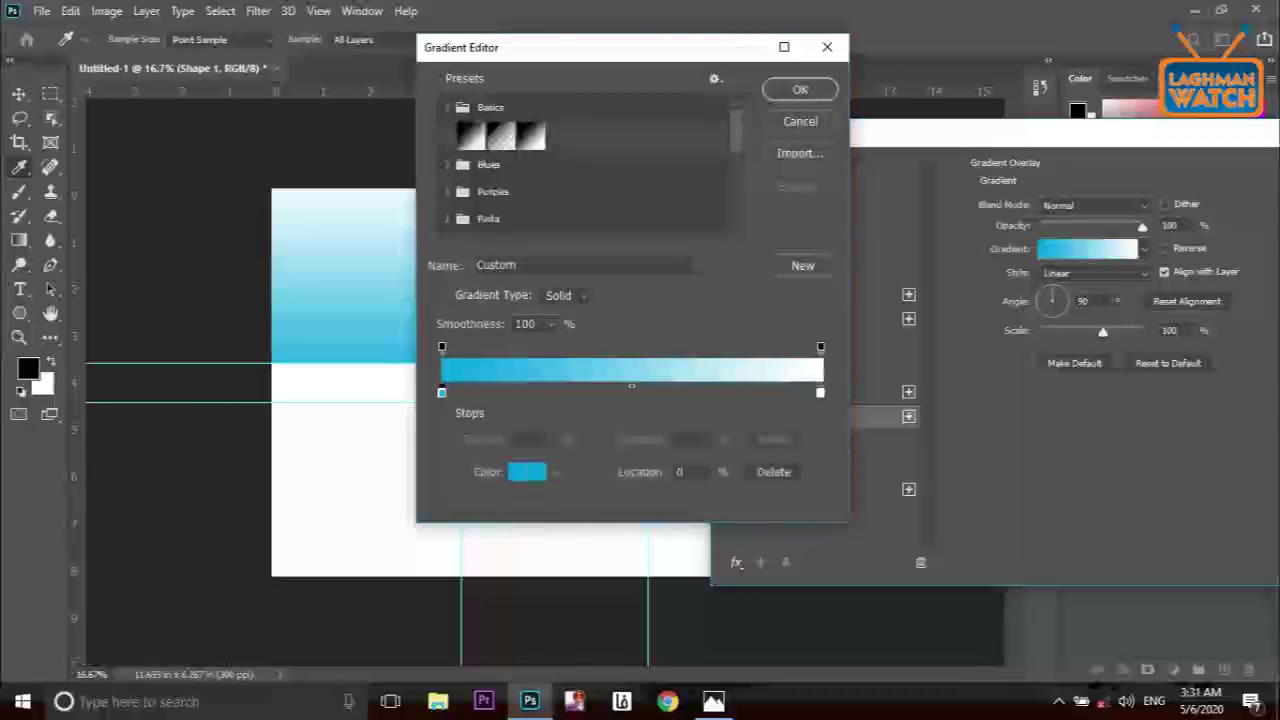
click(448, 164)
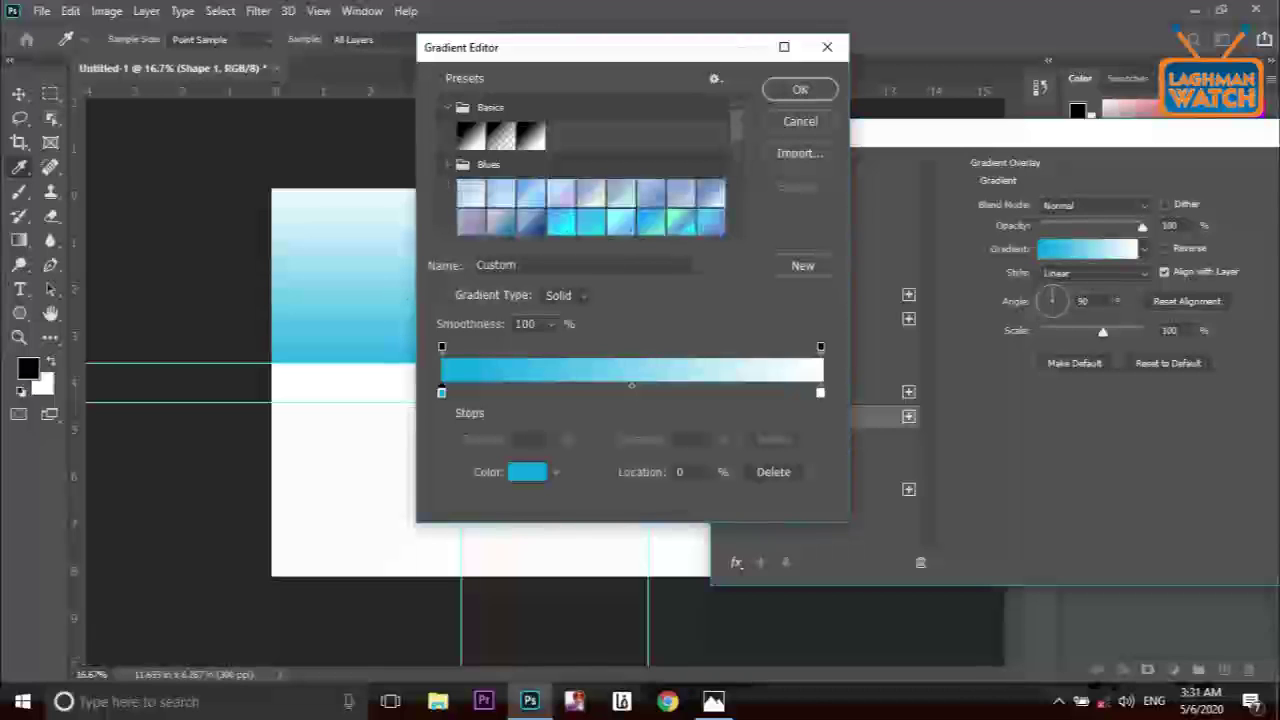
click(590, 222)
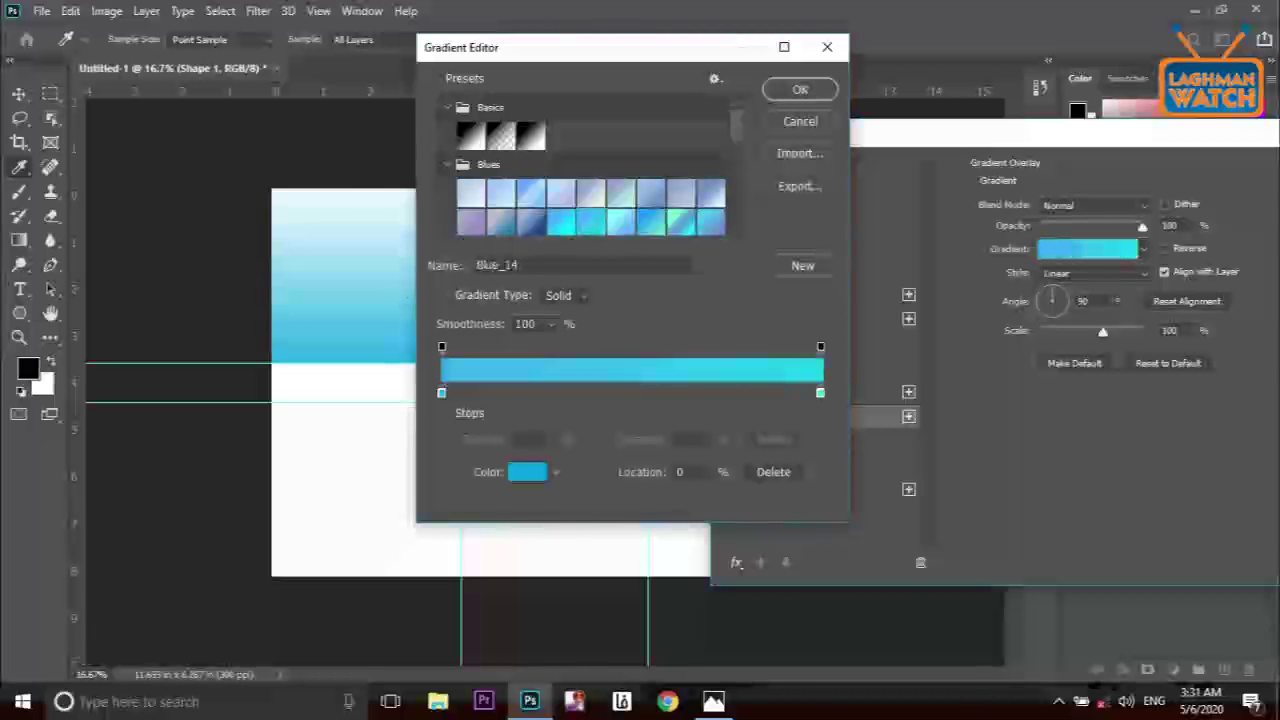
drag(550, 47, 756, 42)
click(916, 188)
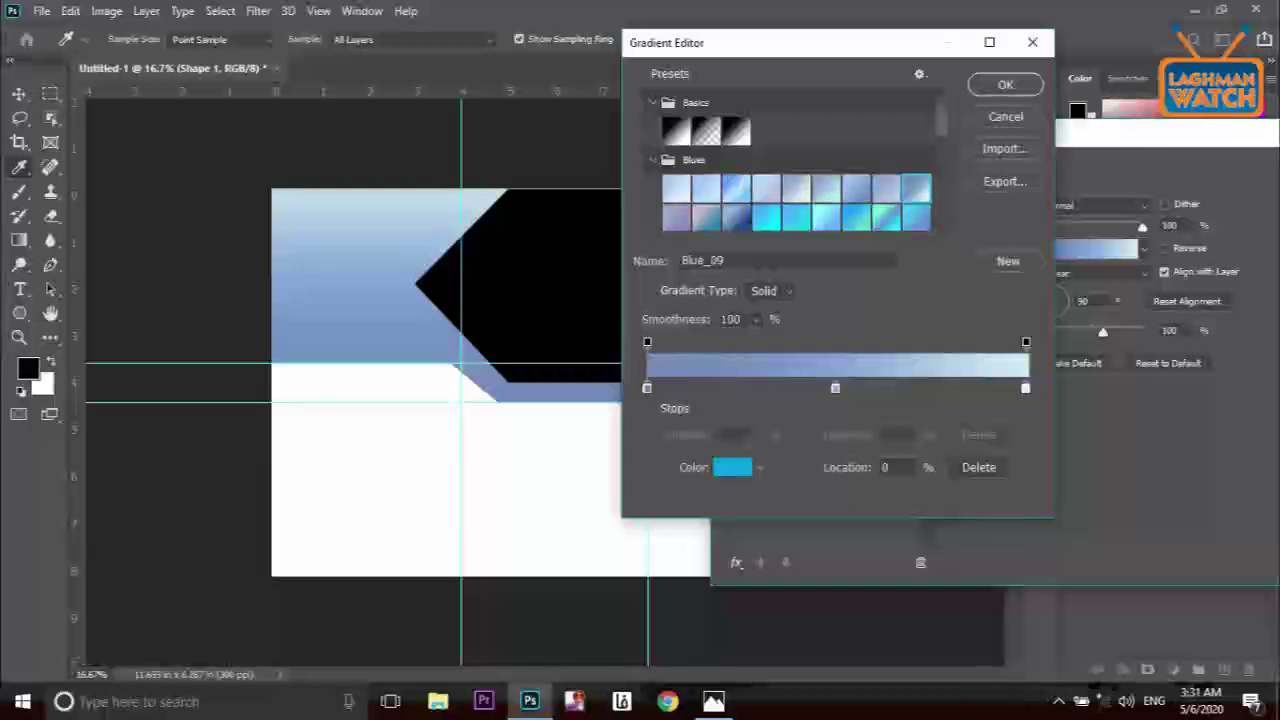
click(676, 188)
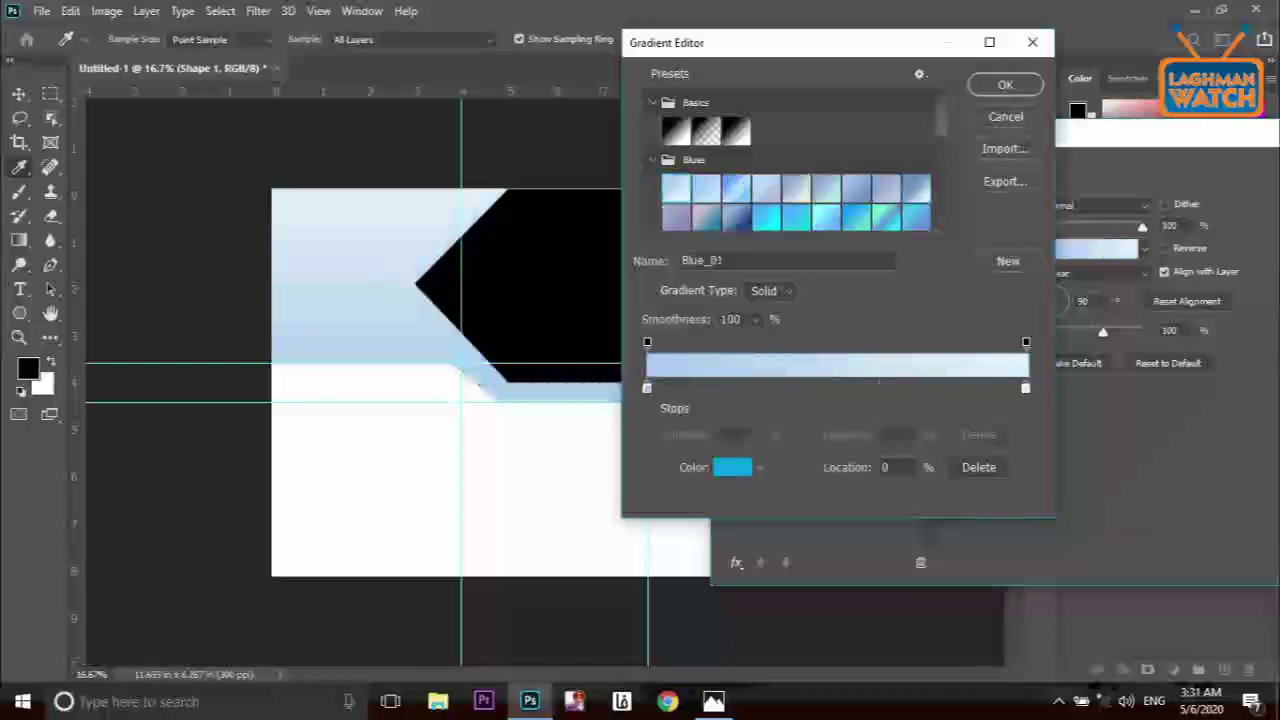
Recolour the overlay gradient's end stop to dark blue 09408f and apply the layer style to the stepped shape
click(1026, 388)
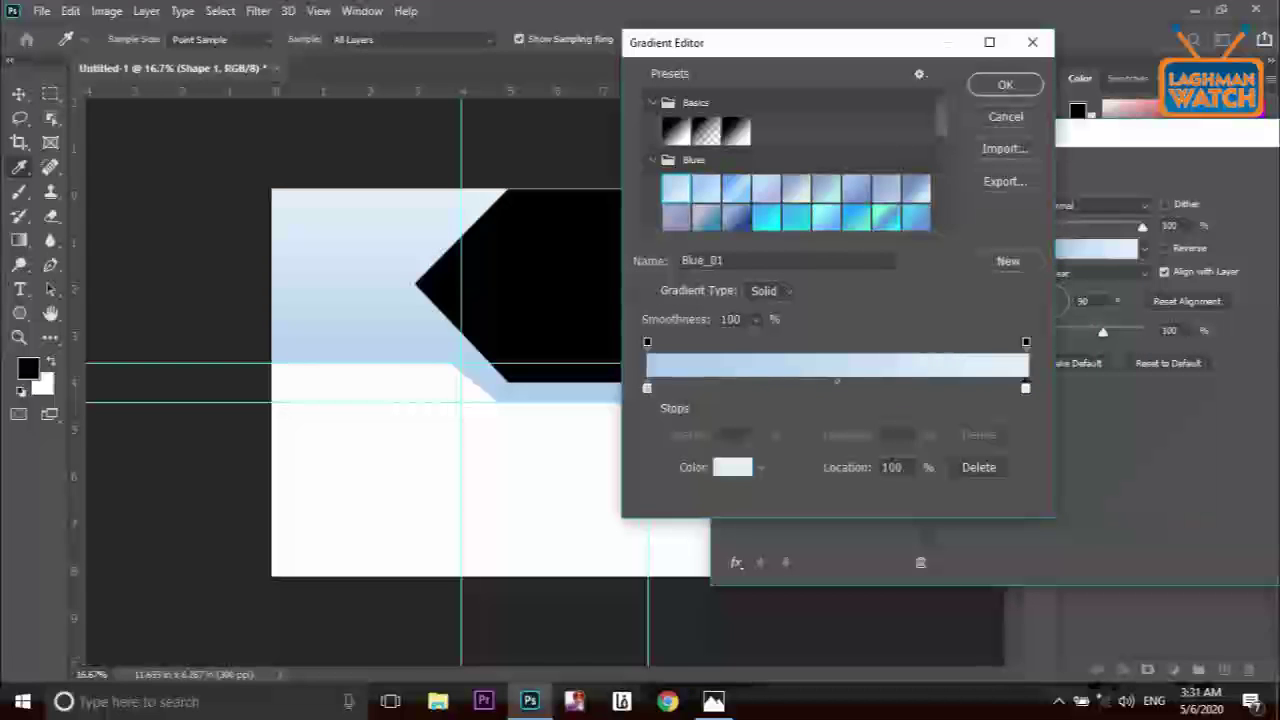
click(732, 467)
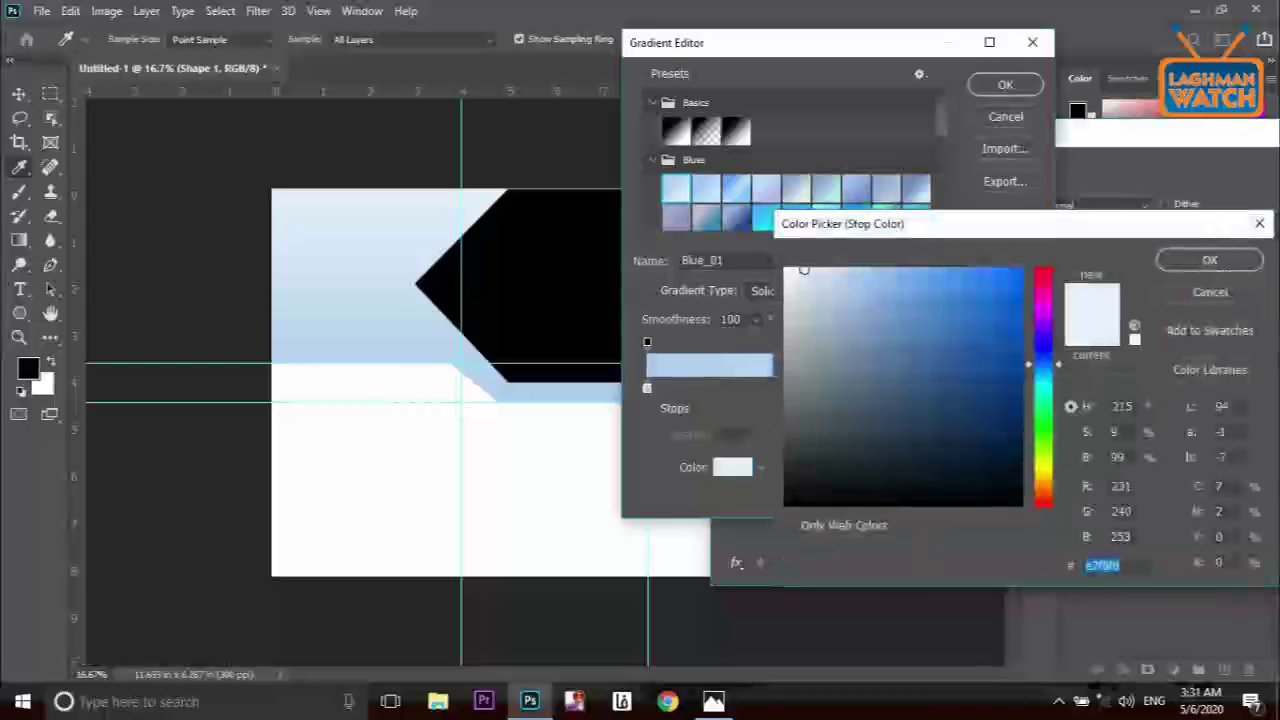
click(990, 376)
click(1007, 372)
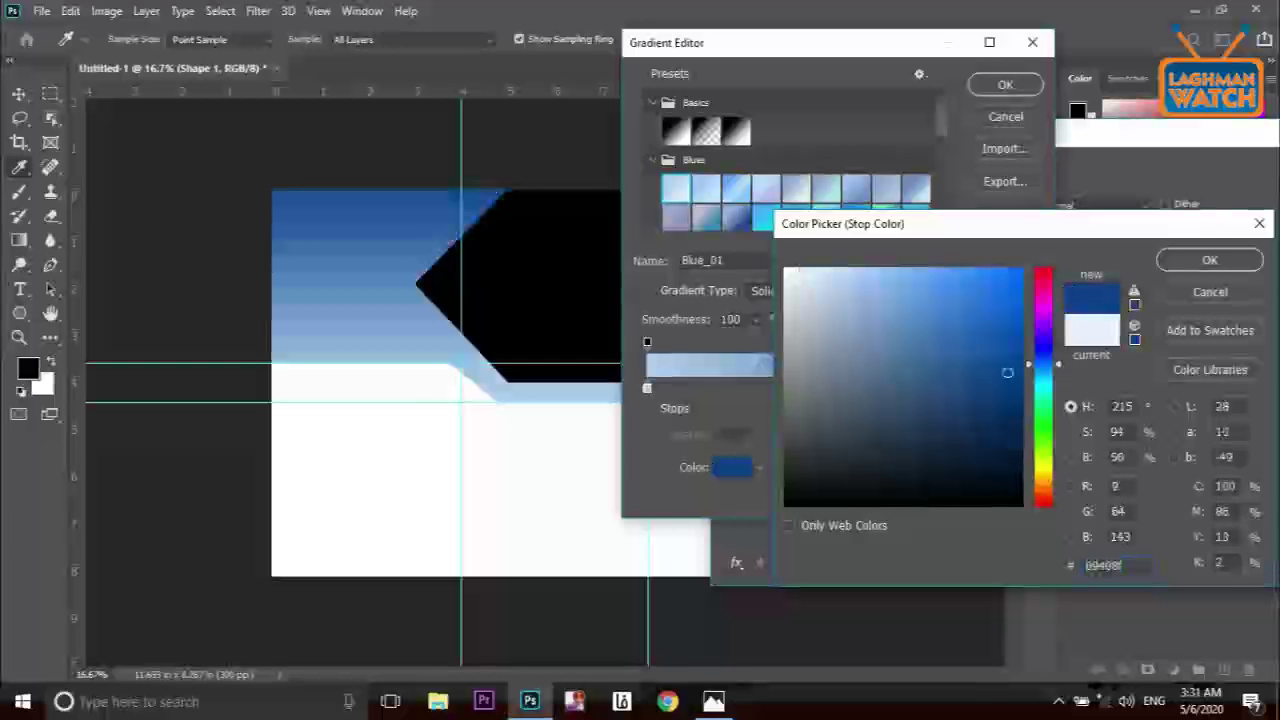
key(Return)
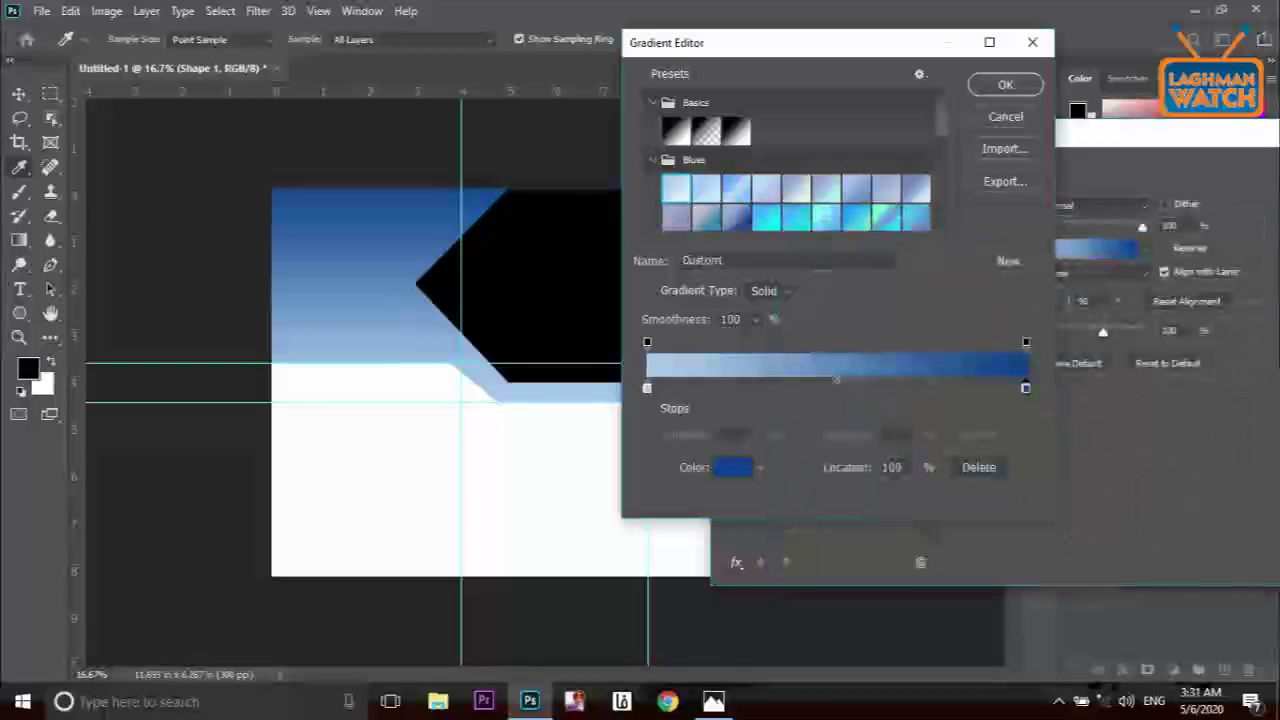
key(Return)
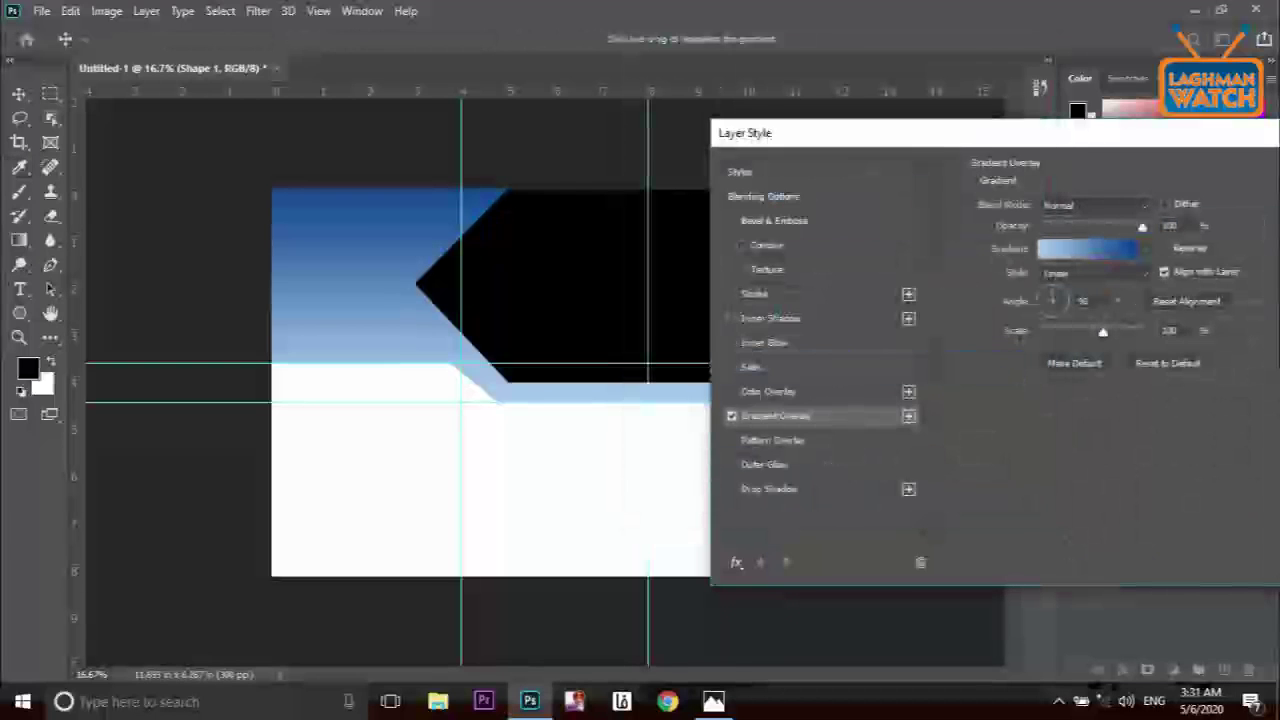
key(Return)
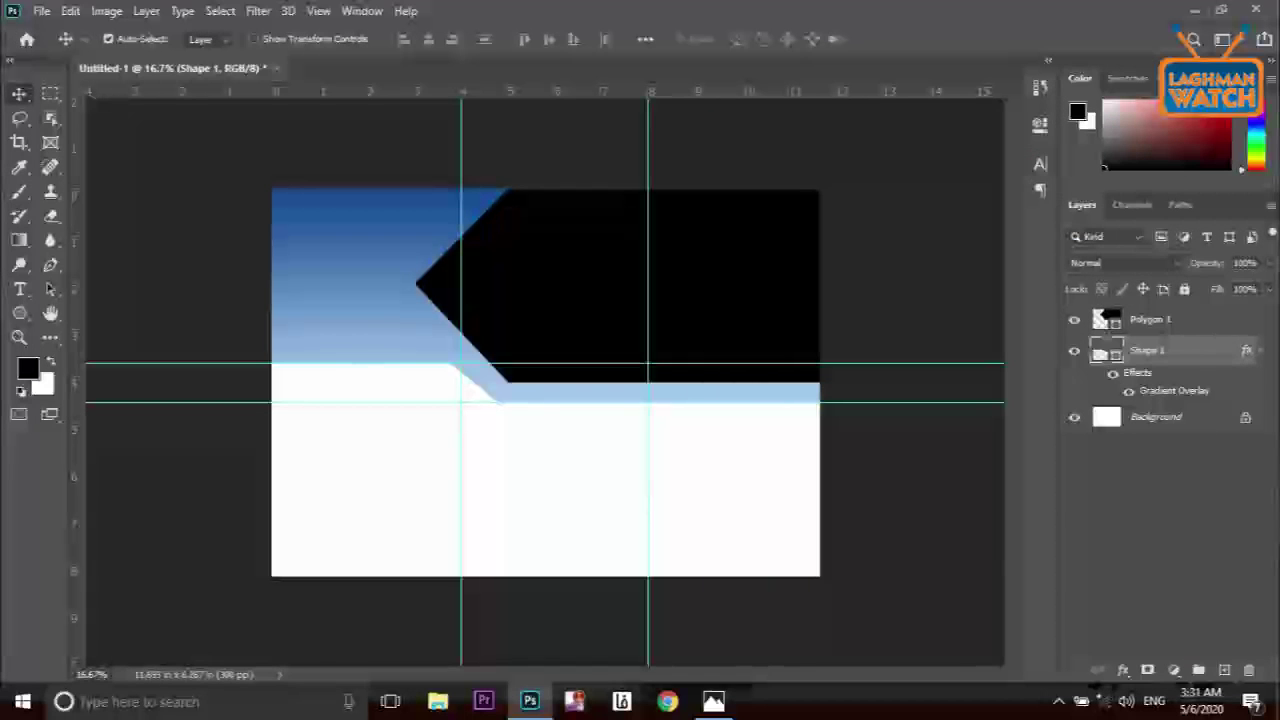
Add a white 20 px inside Stroke to the arrow-shaped Polygon 1 layer
click(1104, 320)
right_click(1166, 320)
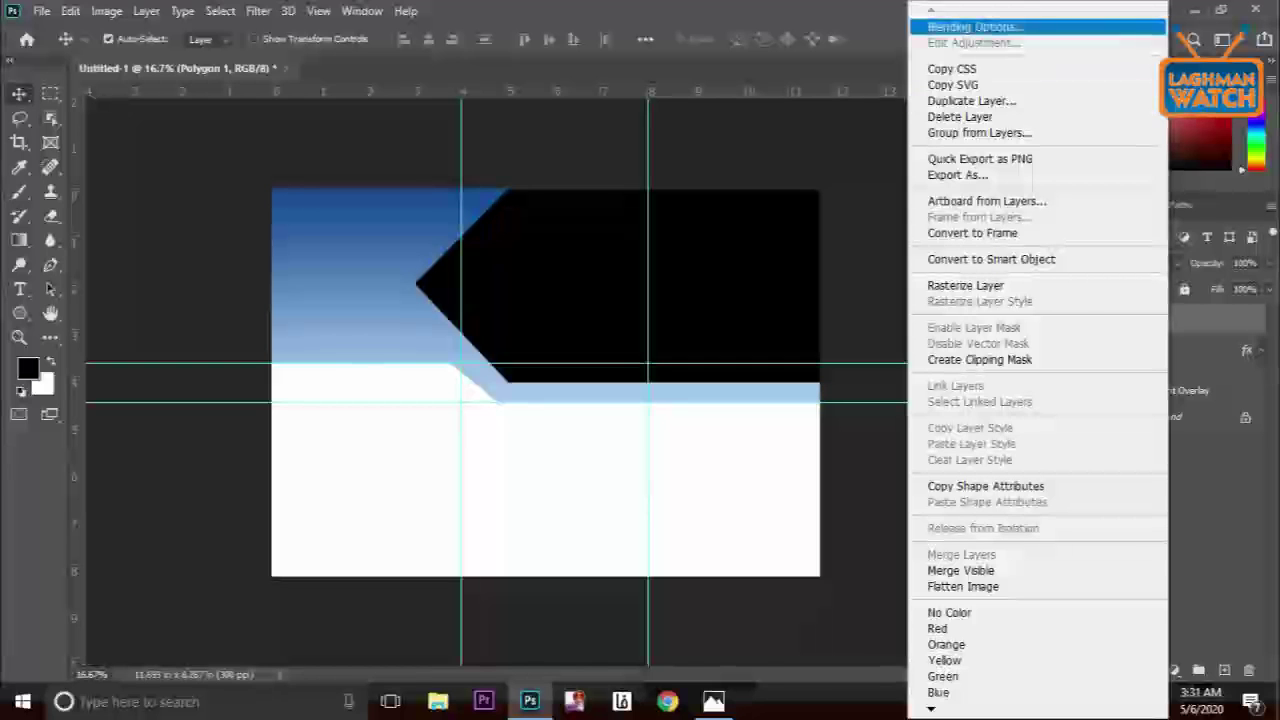
click(982, 27)
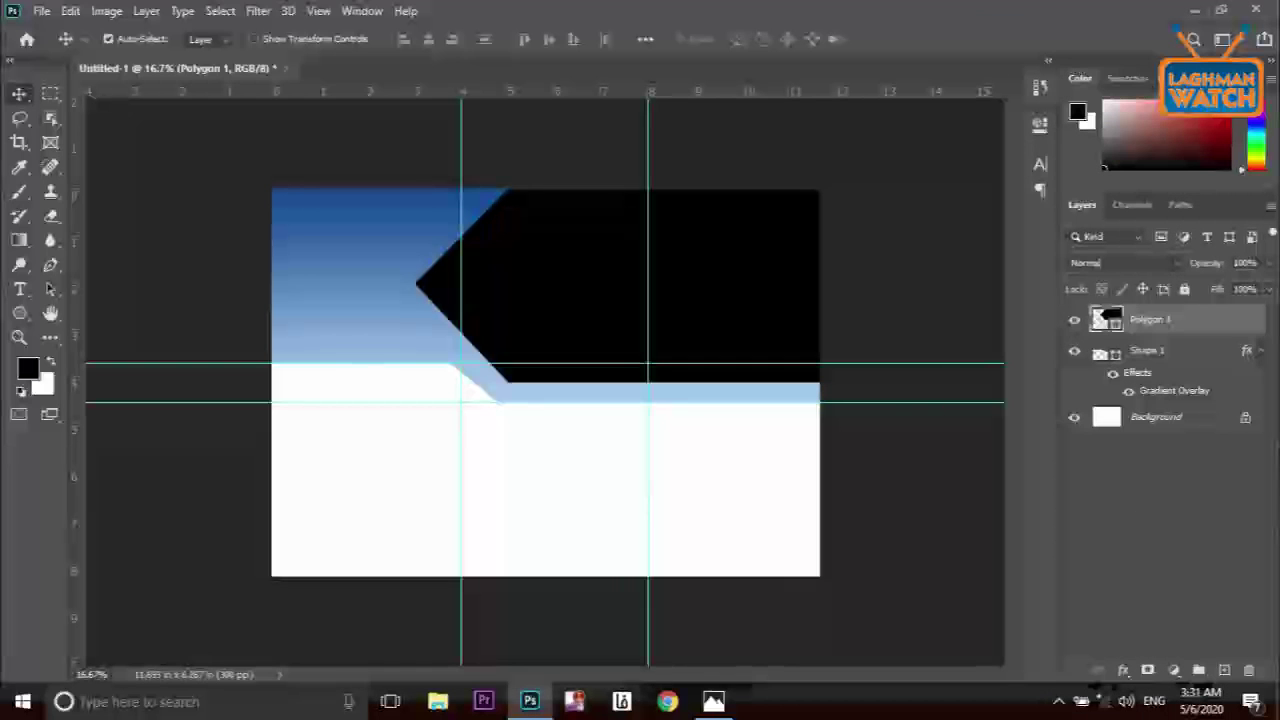
double_click(1200, 320)
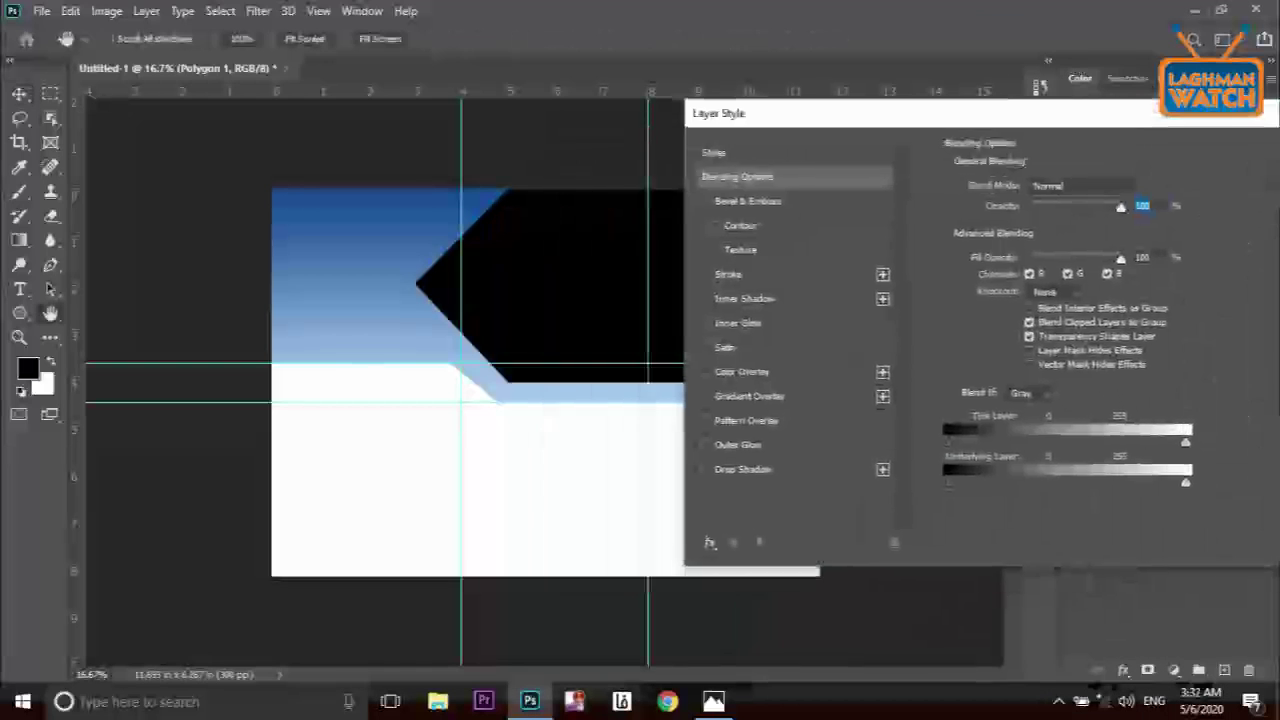
click(730, 273)
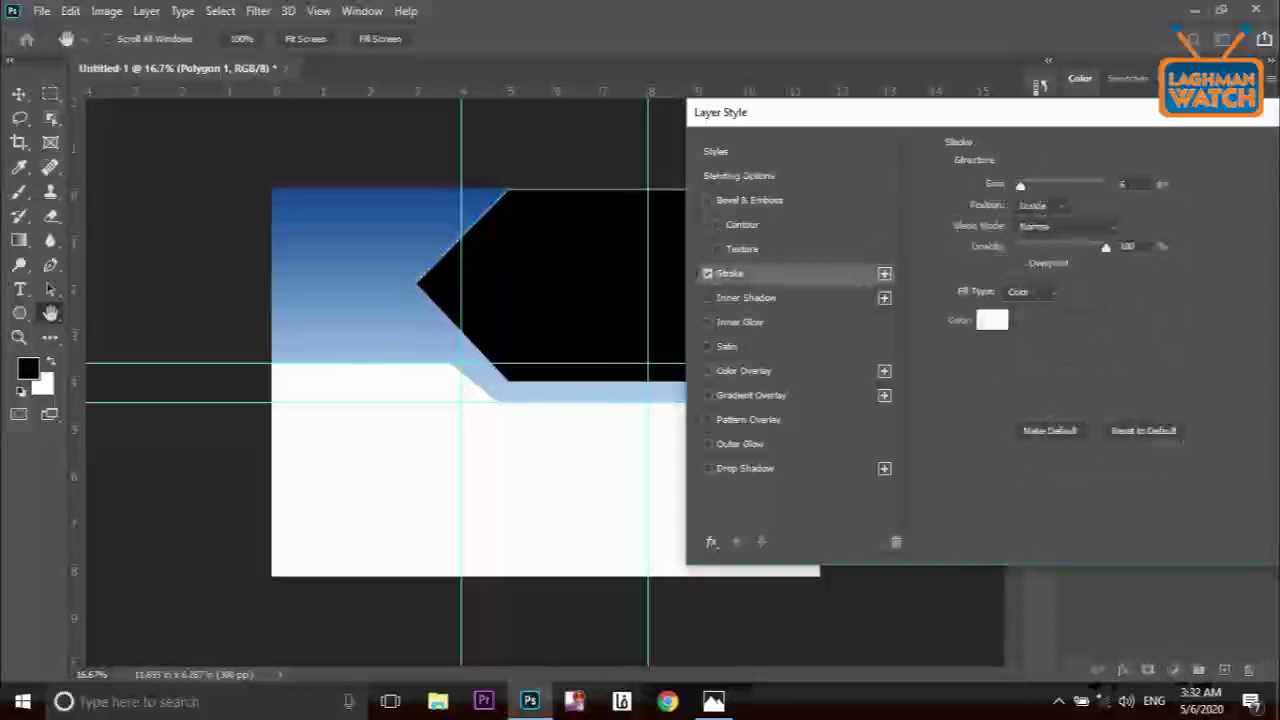
text(20)
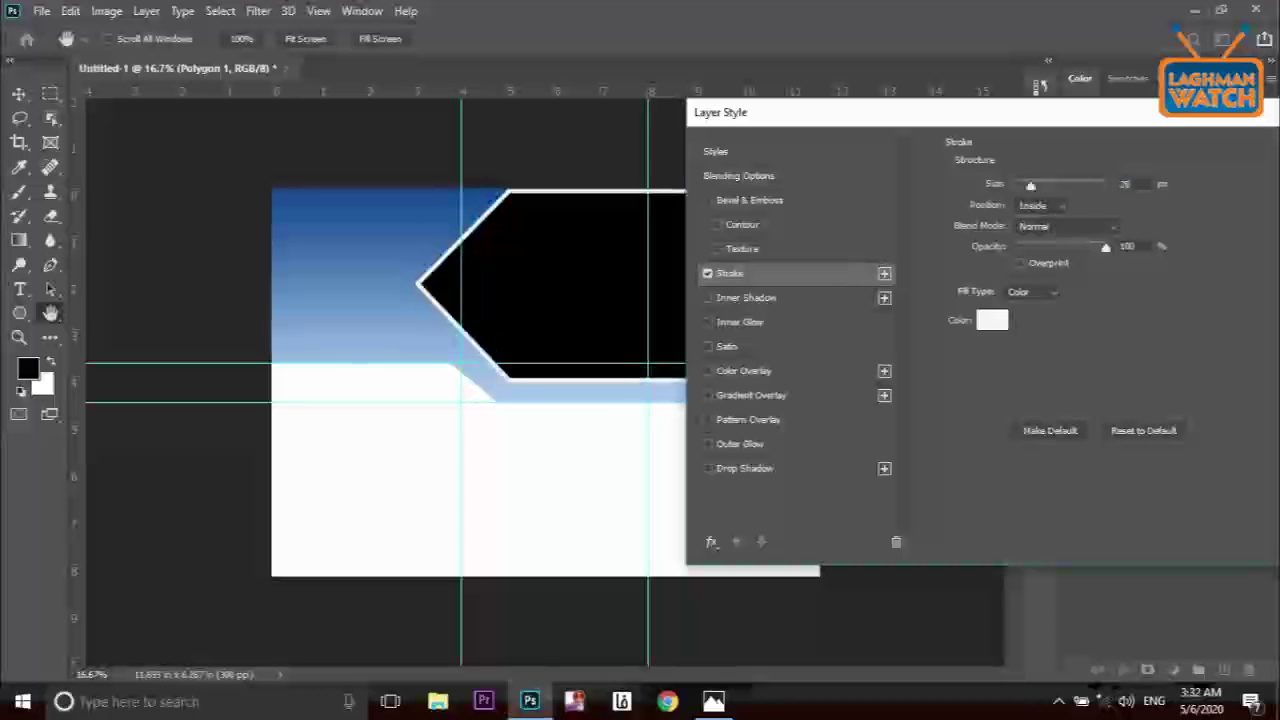
key(Return)
Transform the arrow shape so its top and right borders extend past the page and its tip sits slightly farther right
key(ctrl)
key(ctrl+t)
drag(820, 190, 837, 179)
drag(414, 279, 431, 279)
click(929, 38)
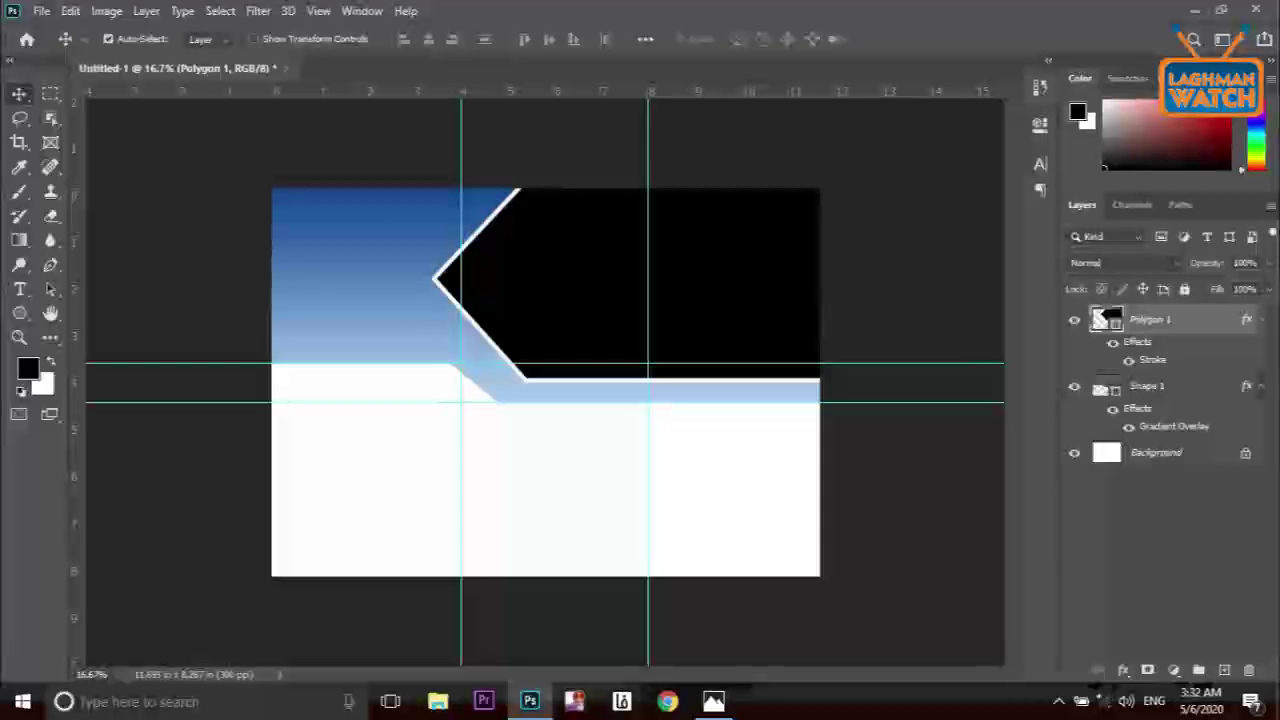
Place the audi-automobile-car-lights-1149831 photo as a linked image from the Cars folder inside Backgryoond on drive D
click(41, 11)
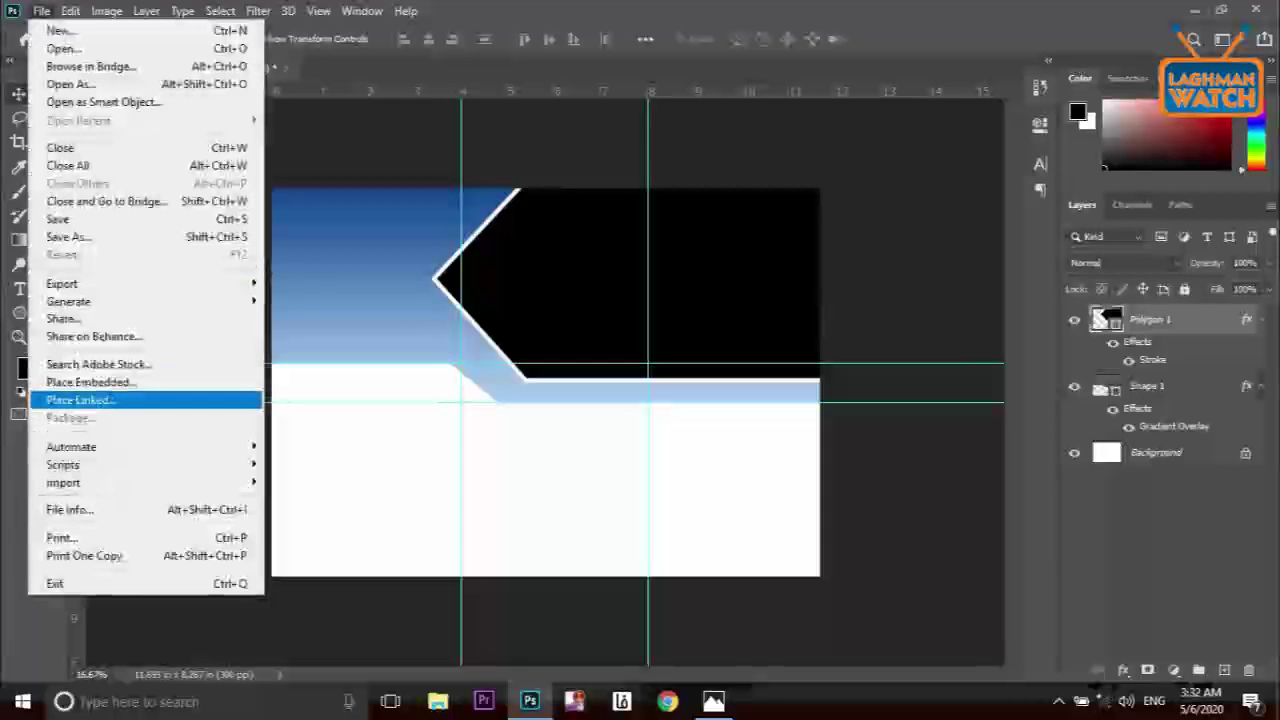
key(Escape)
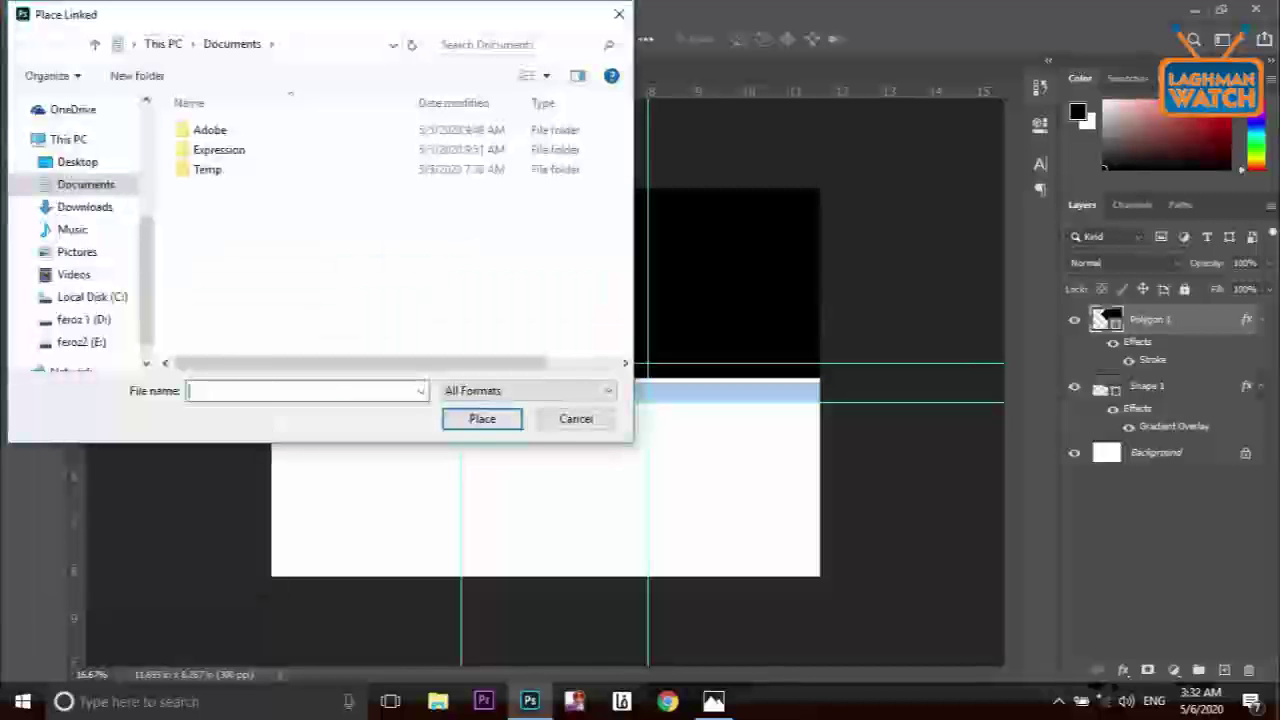
click(84, 319)
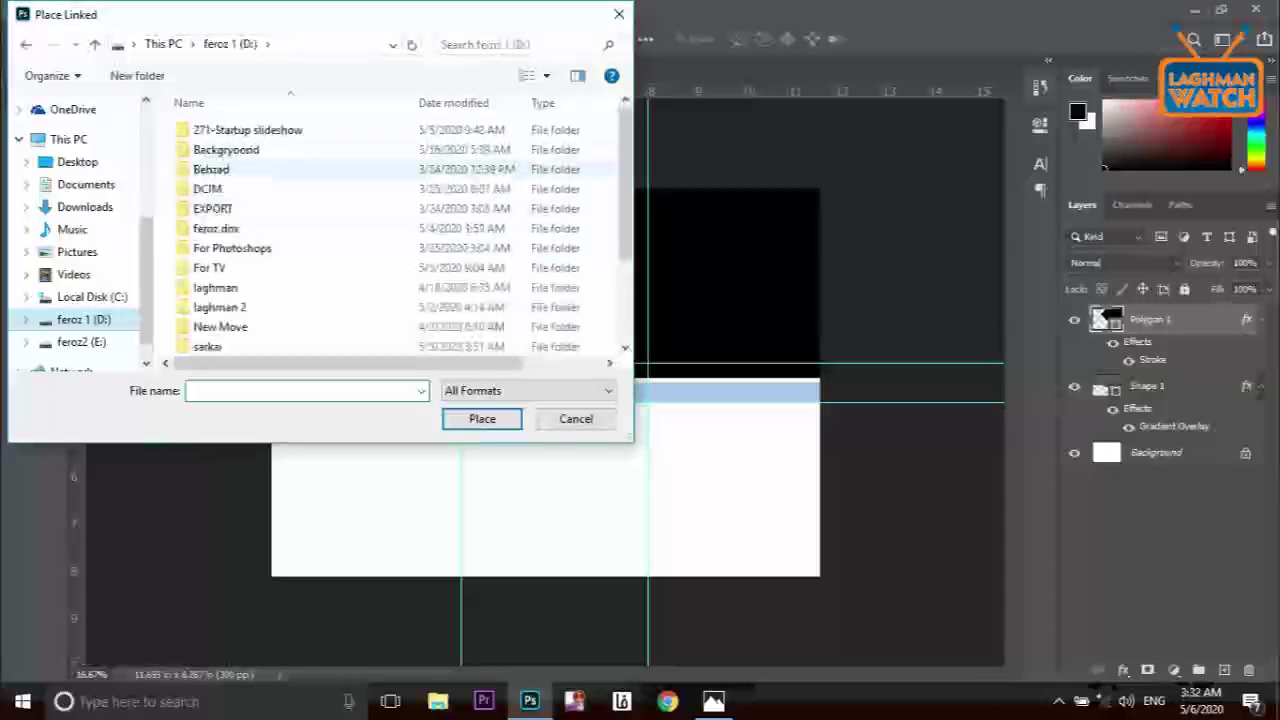
click(226, 149)
double_click(226, 149)
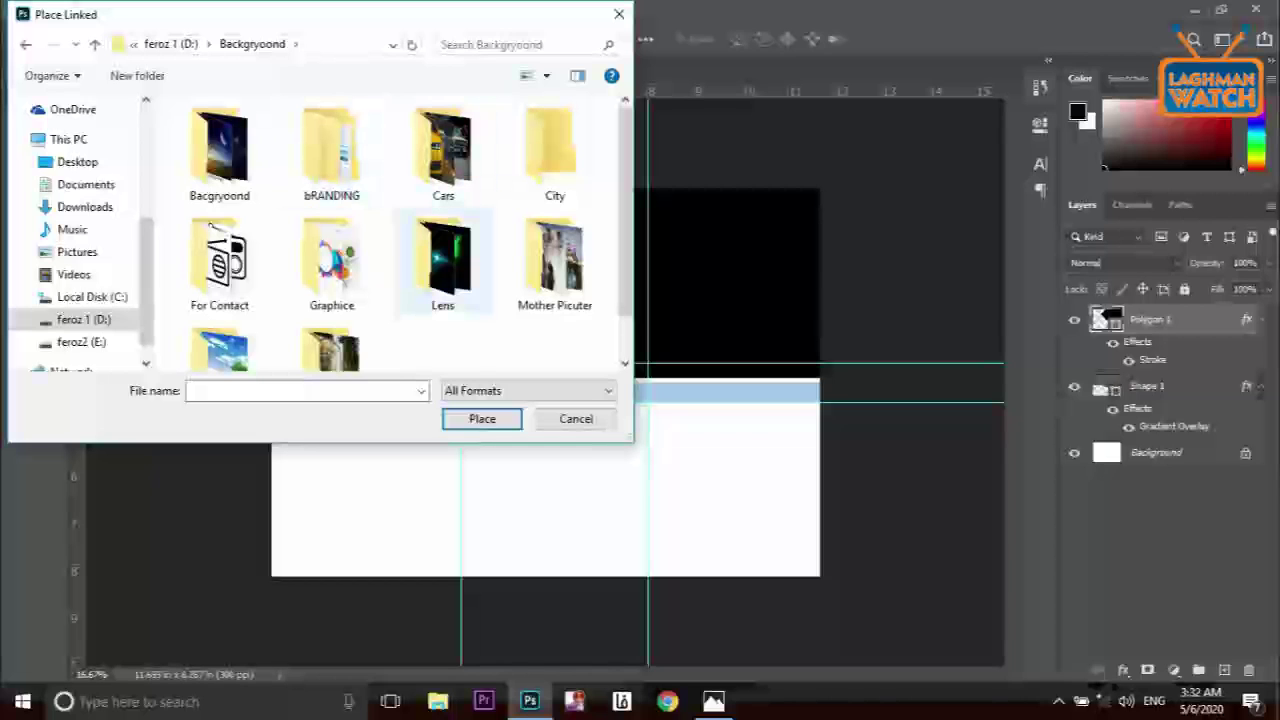
click(443, 150)
double_click(443, 150)
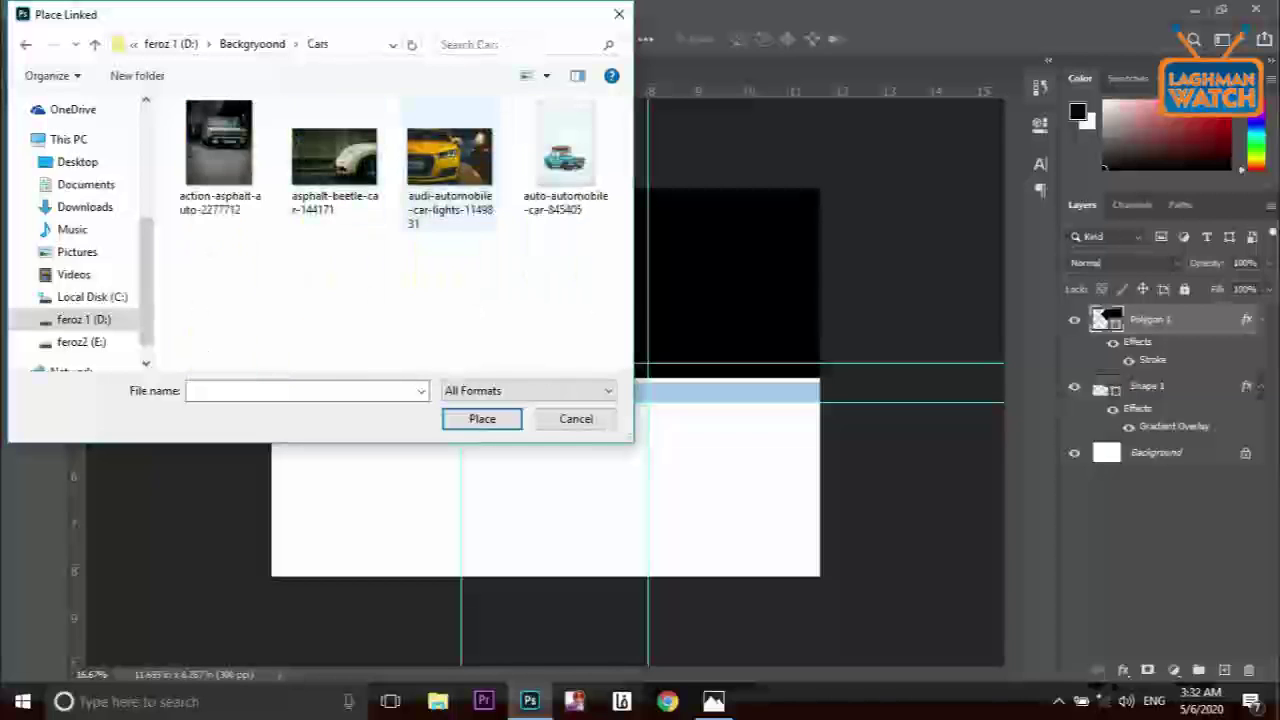
double_click(449, 165)
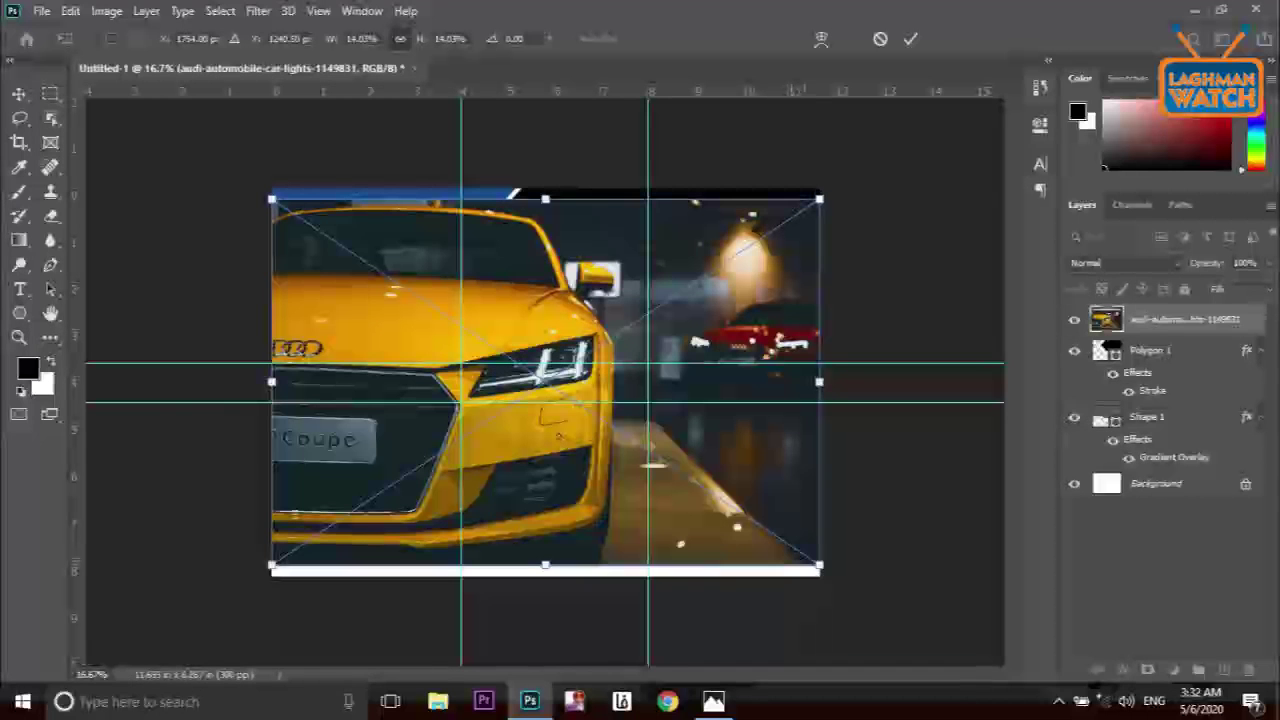
Scale the car photo down over the arrow shape, flip it horizontally and fit it to the page's right edge
drag(820, 568, 712, 493)
drag(615, 446, 690, 348)
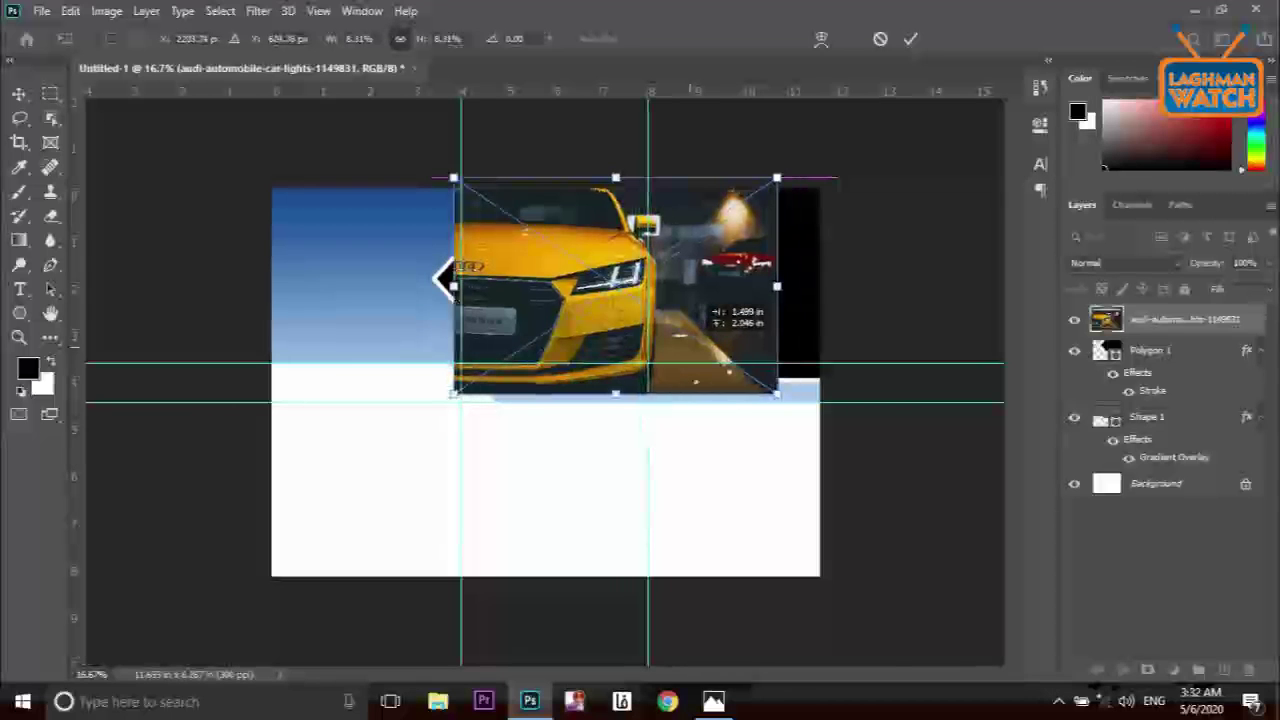
right_click(690, 348)
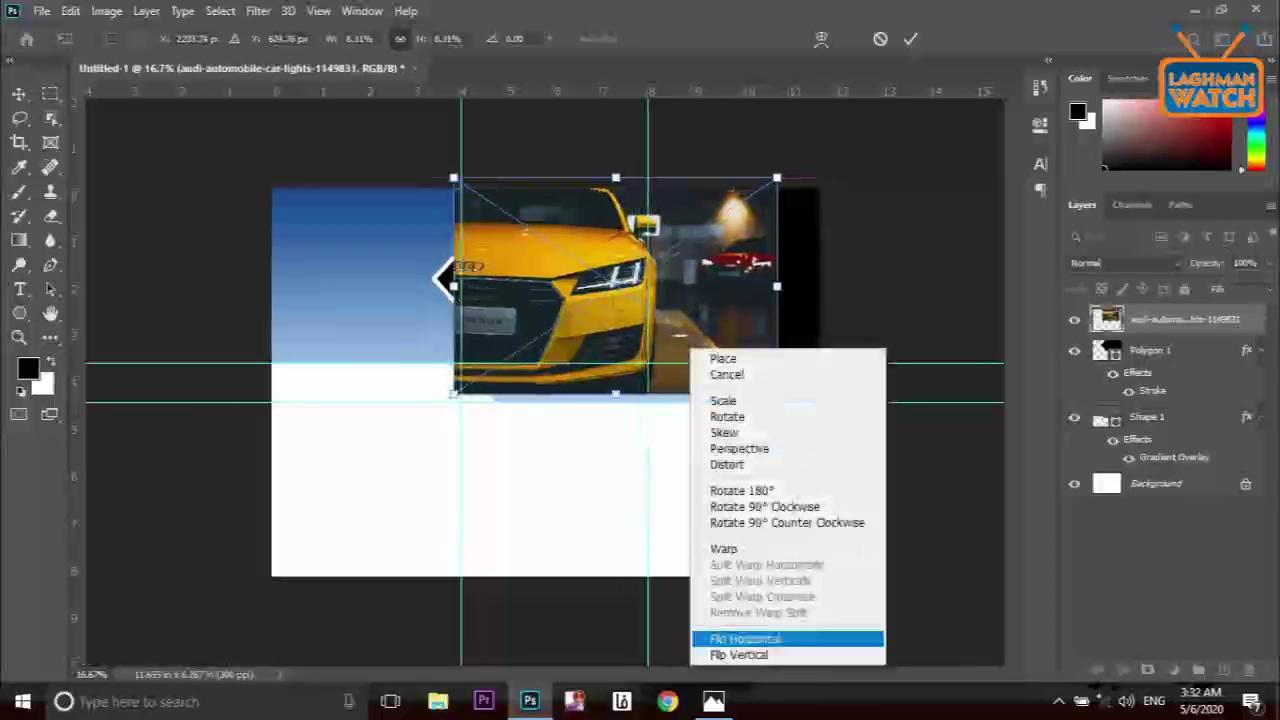
click(745, 639)
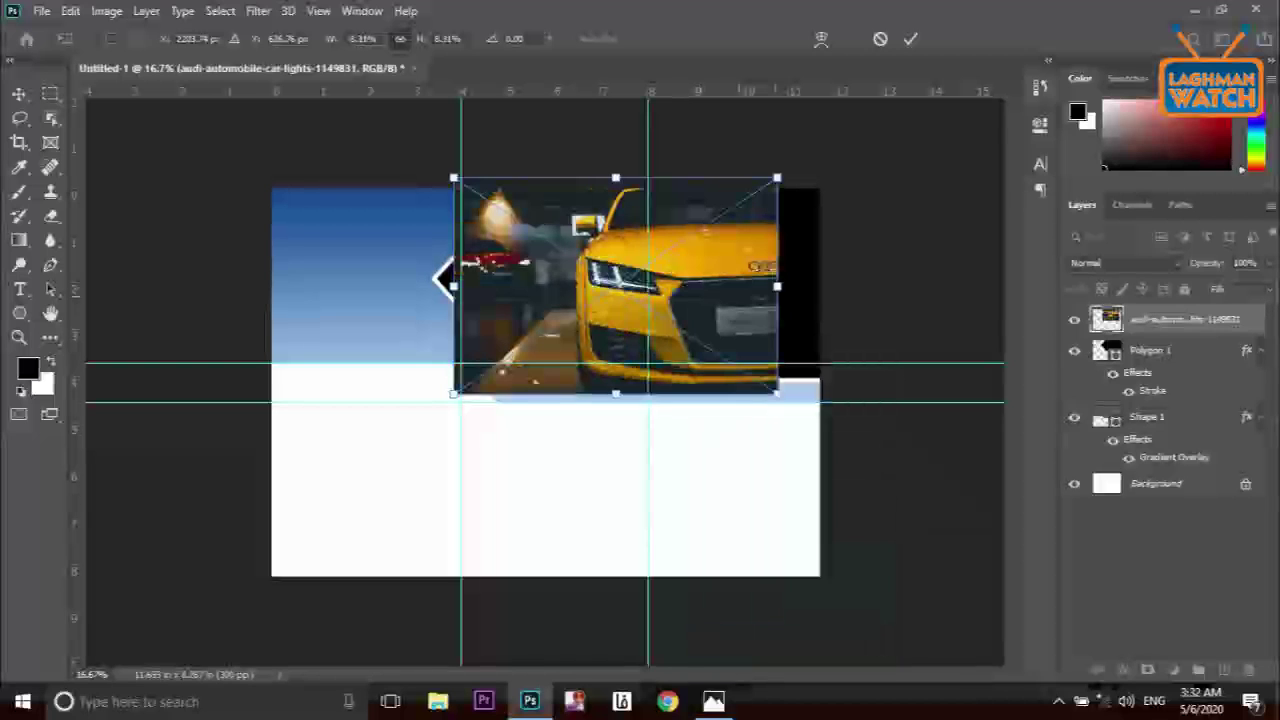
drag(777, 178, 818, 152)
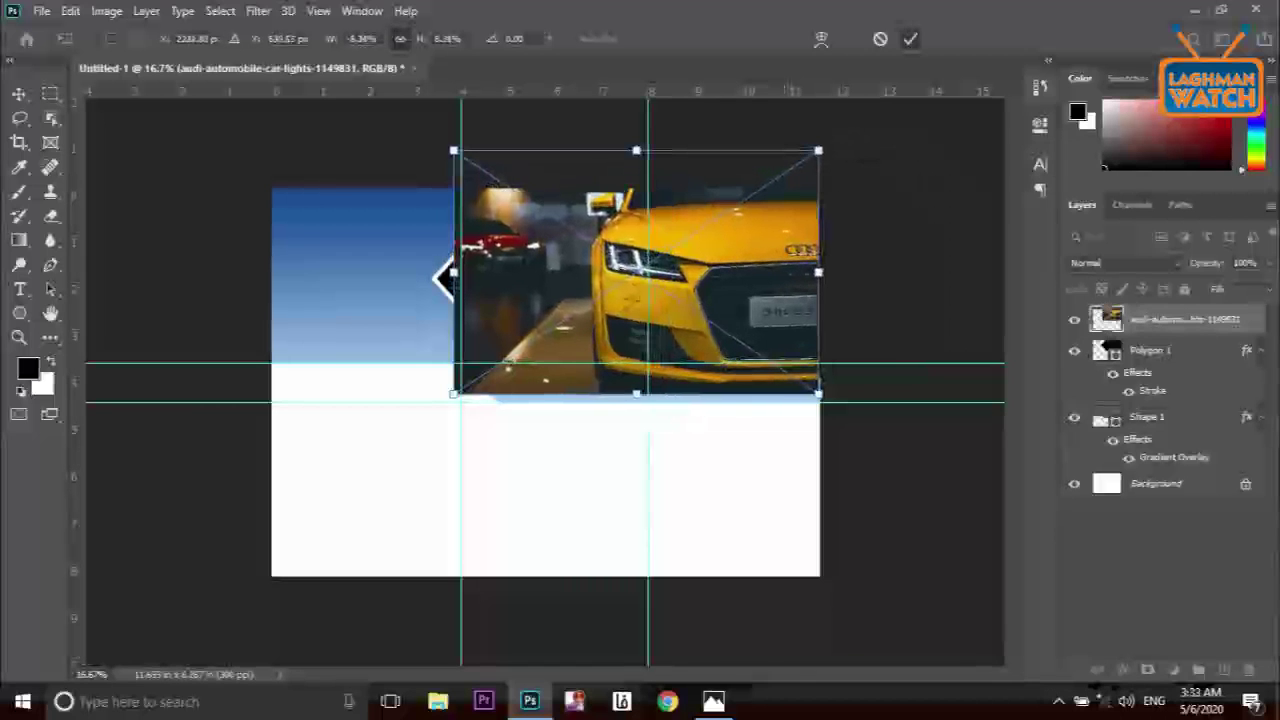
click(910, 38)
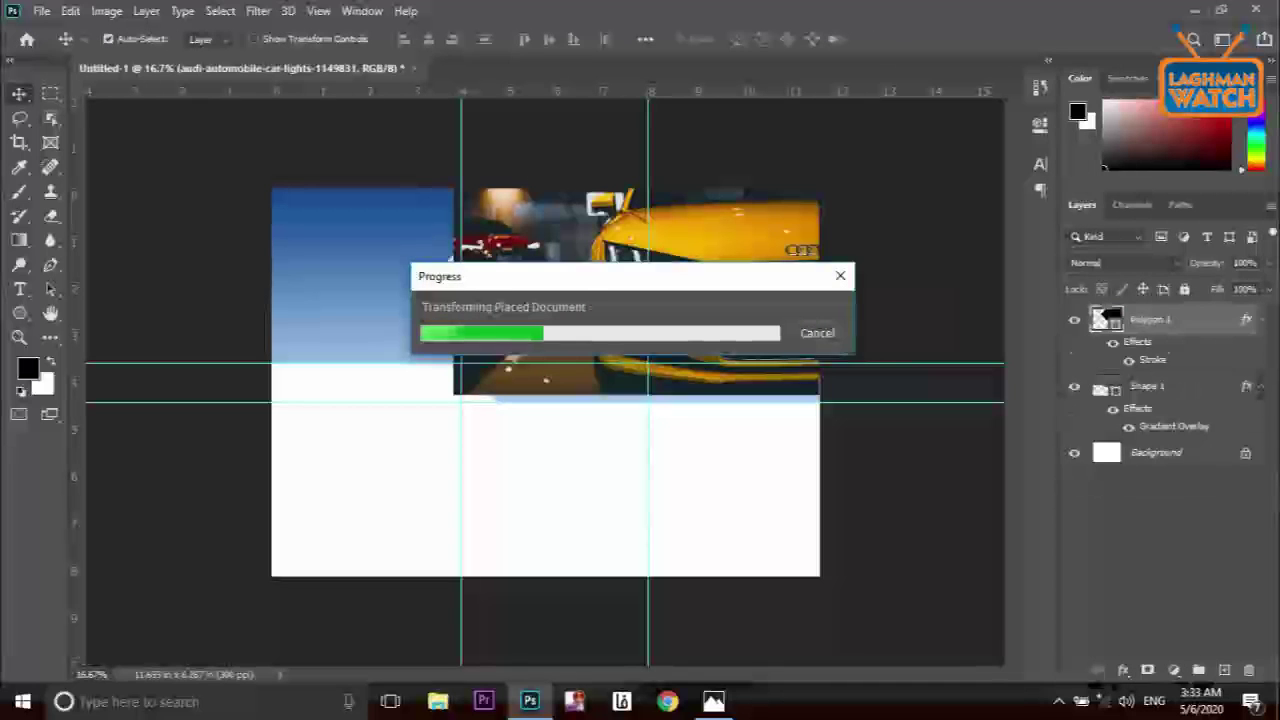
Clip the car photo to the arrow shape and enlarge it until it fills the arrow's tip
right_click(1110, 318)
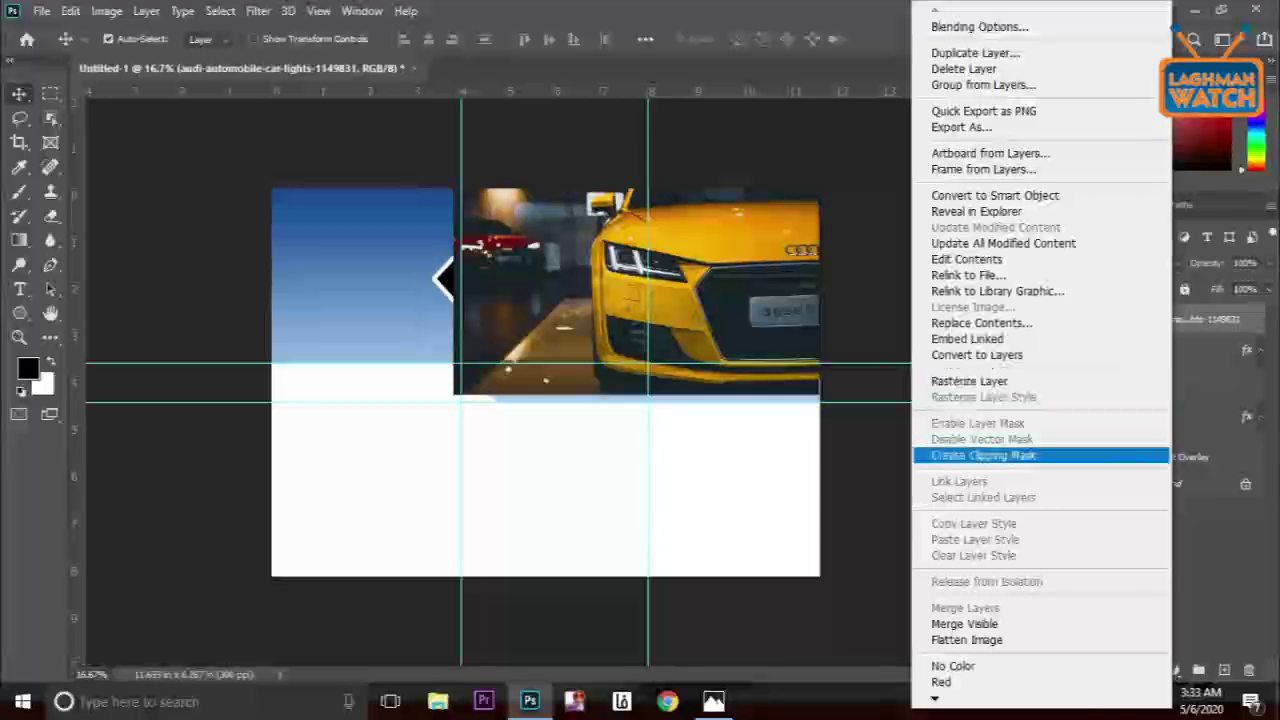
click(985, 455)
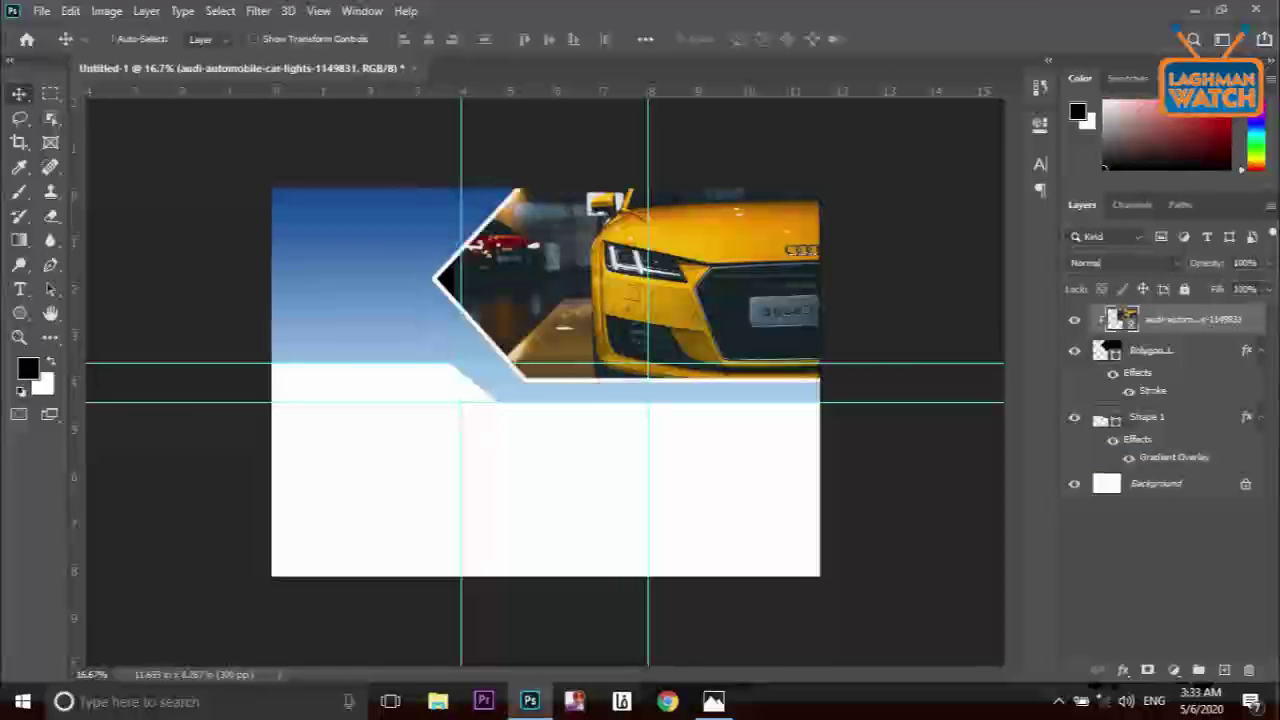
key(ctrl+t)
drag(457, 270, 431, 272)
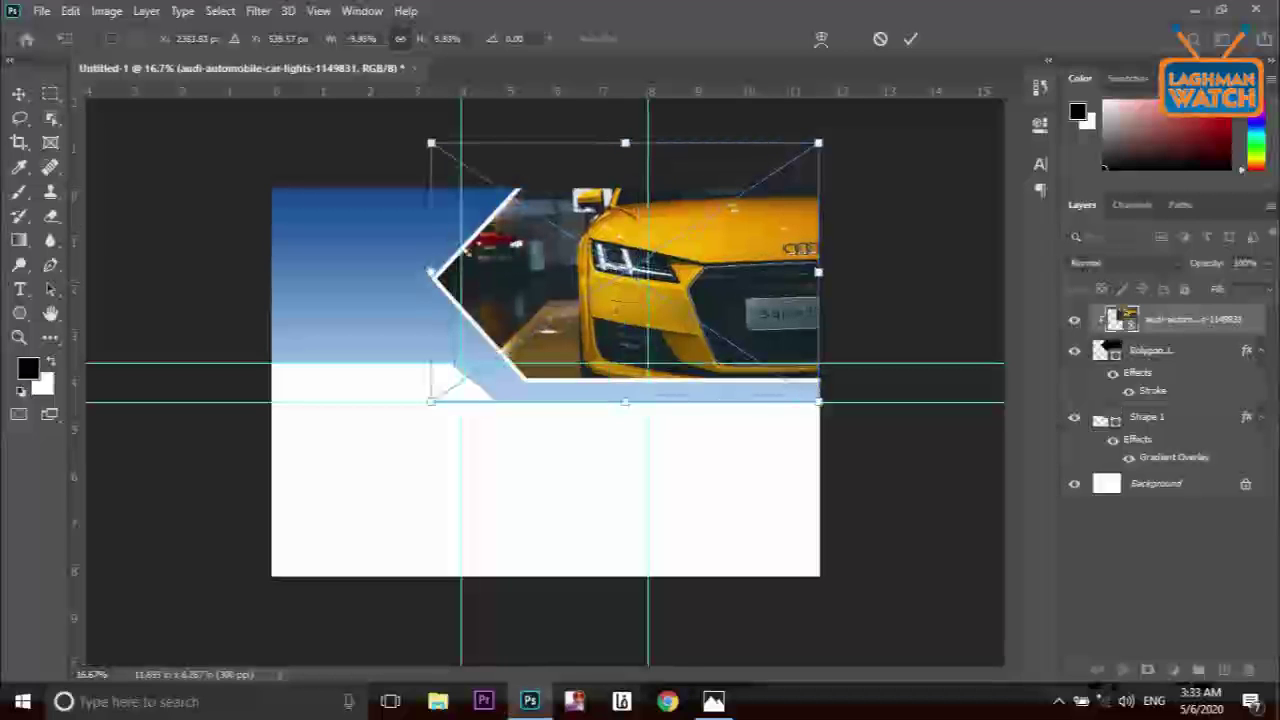
click(910, 38)
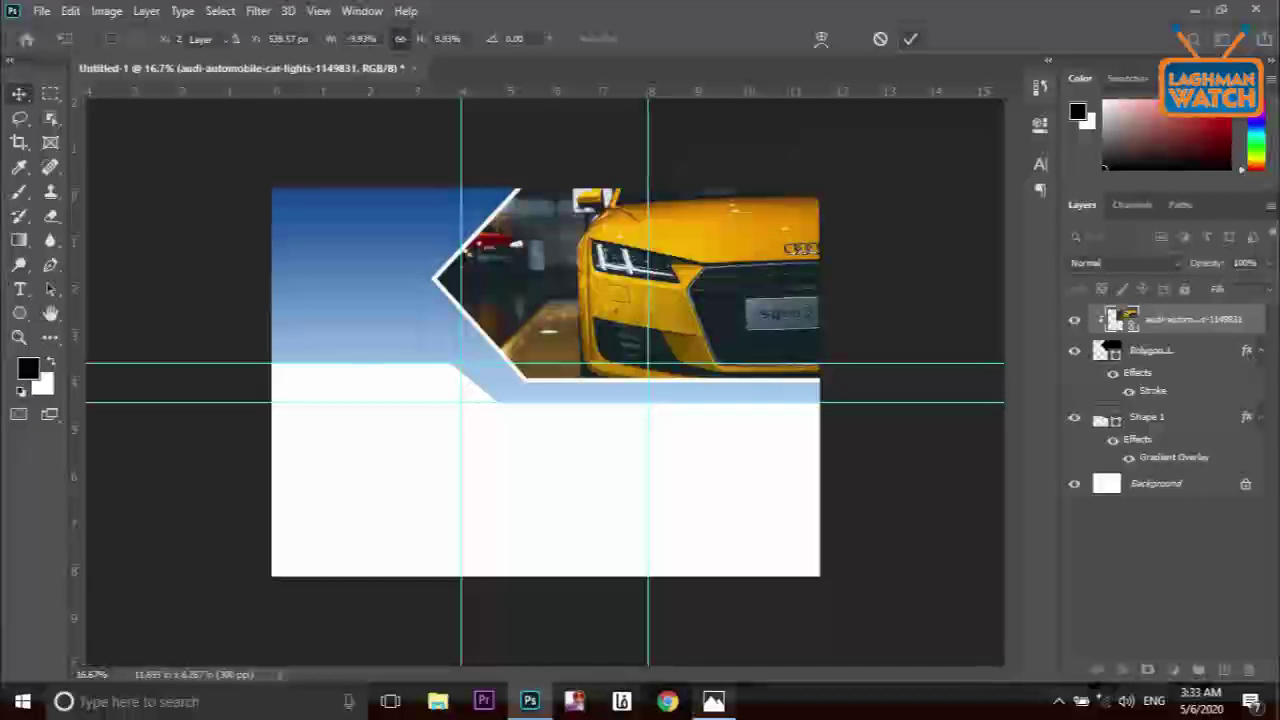
Check the reference brochure in Photos, then return to Photoshop and add a "Car Wash" text heading in the upper blue gradient area
click(714, 701)
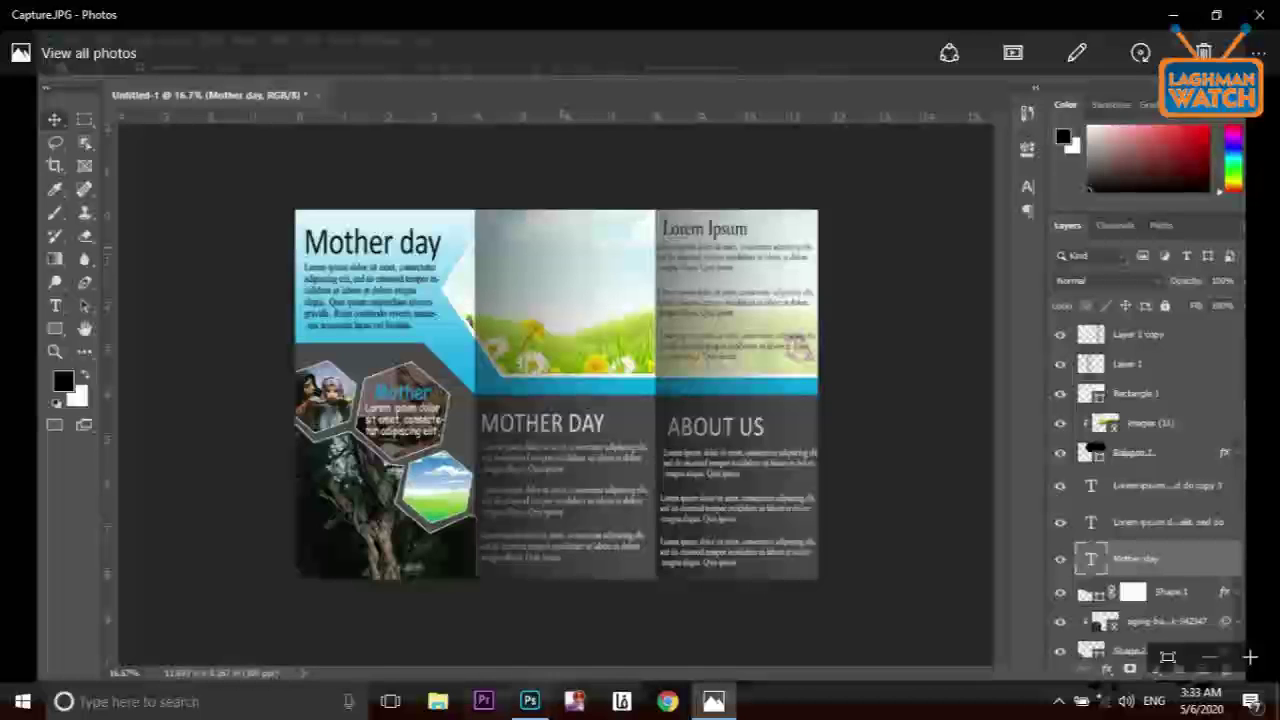
click(530, 701)
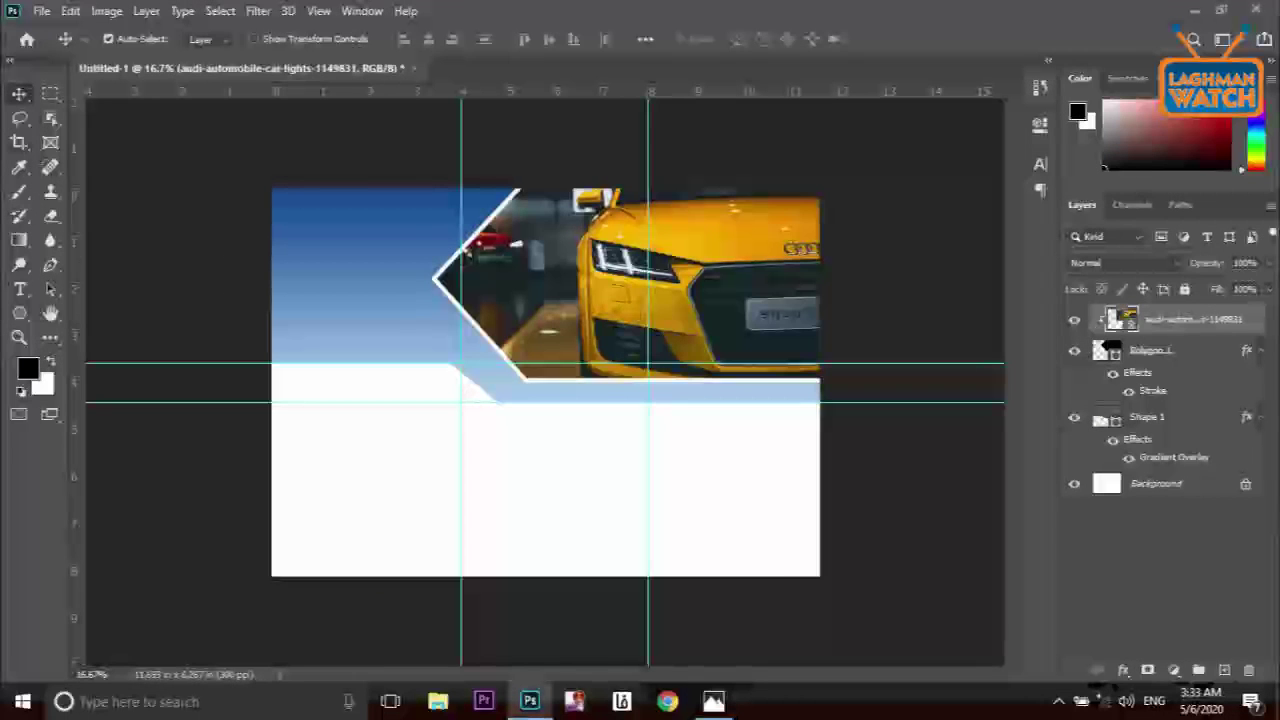
click(19, 289)
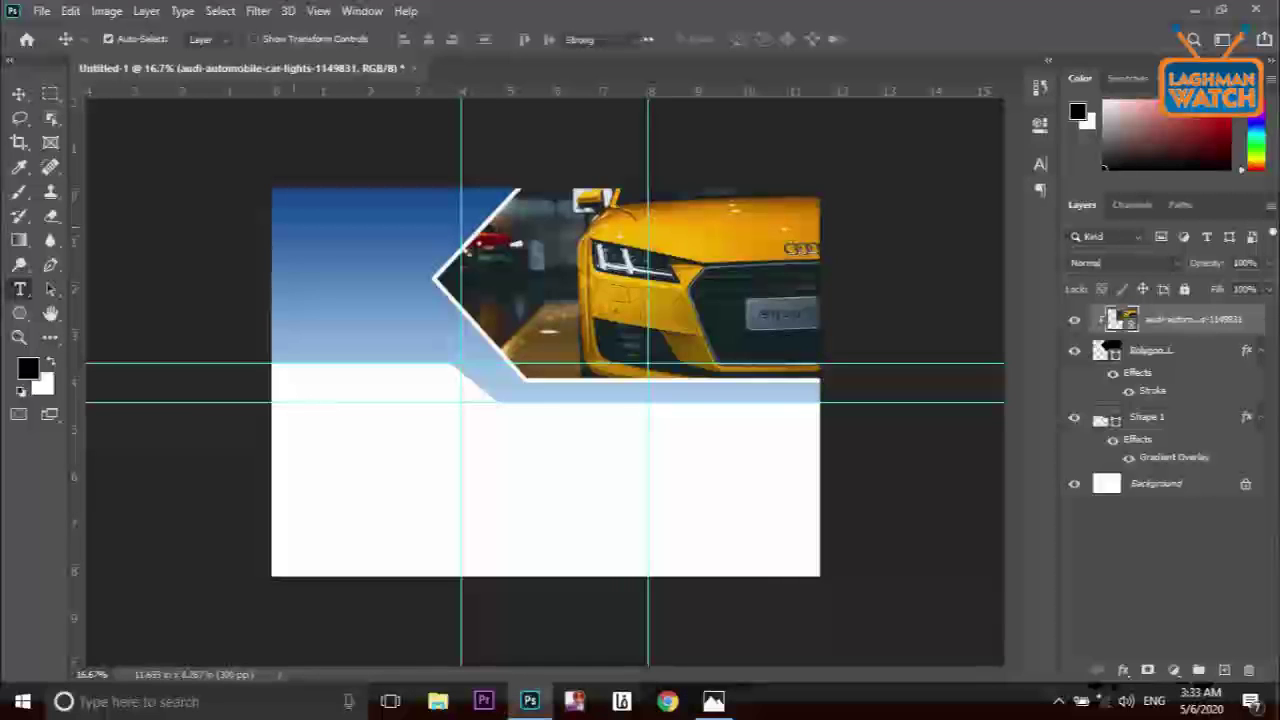
click(294, 228)
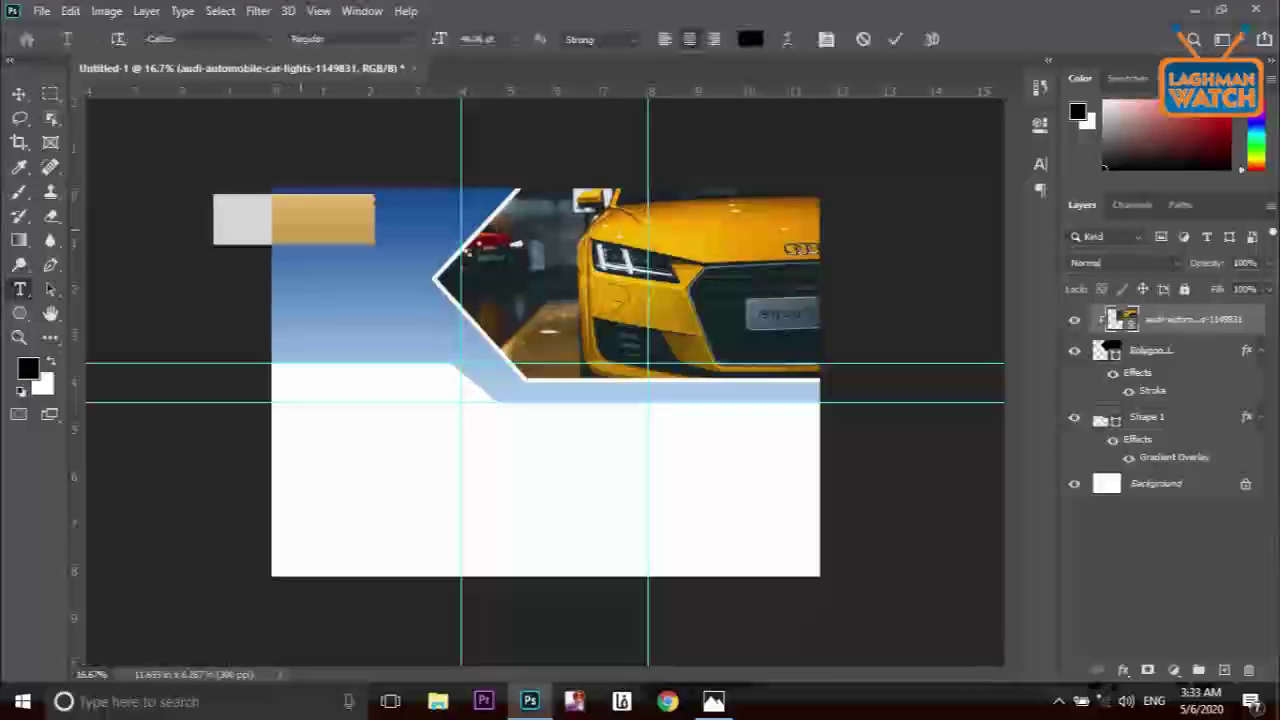
drag(443, 280, 506, 284)
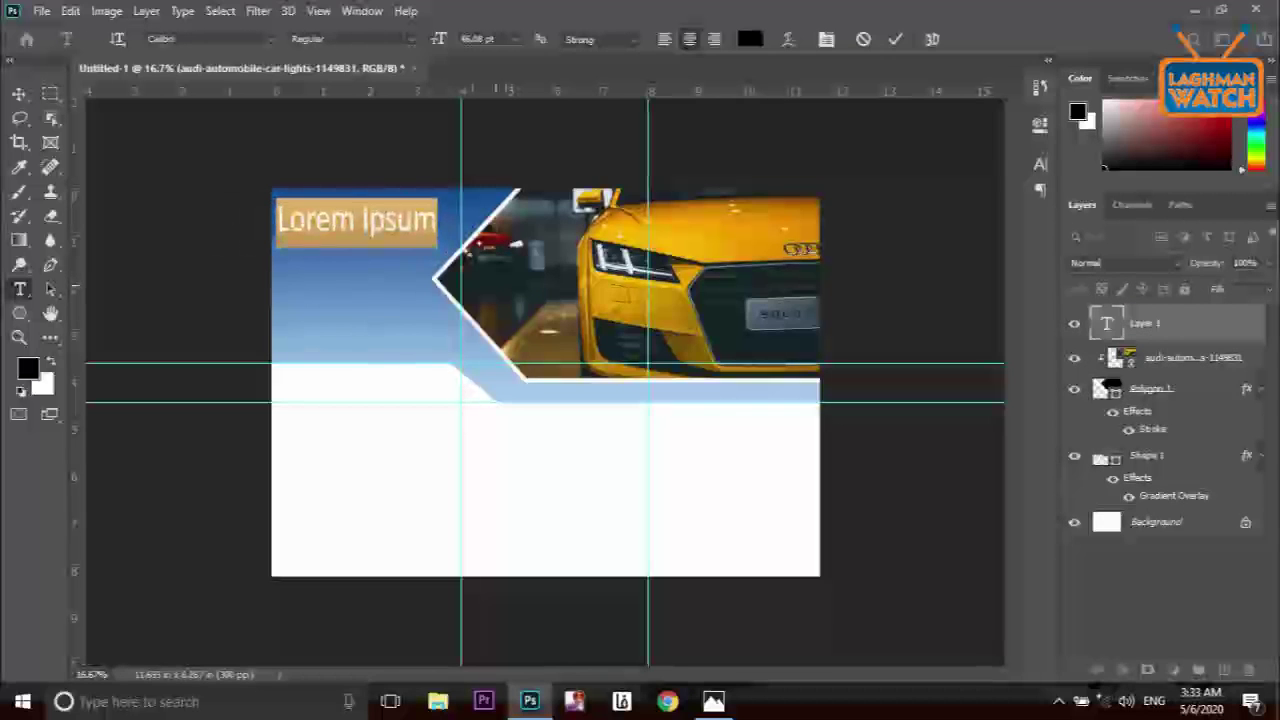
text(Car)
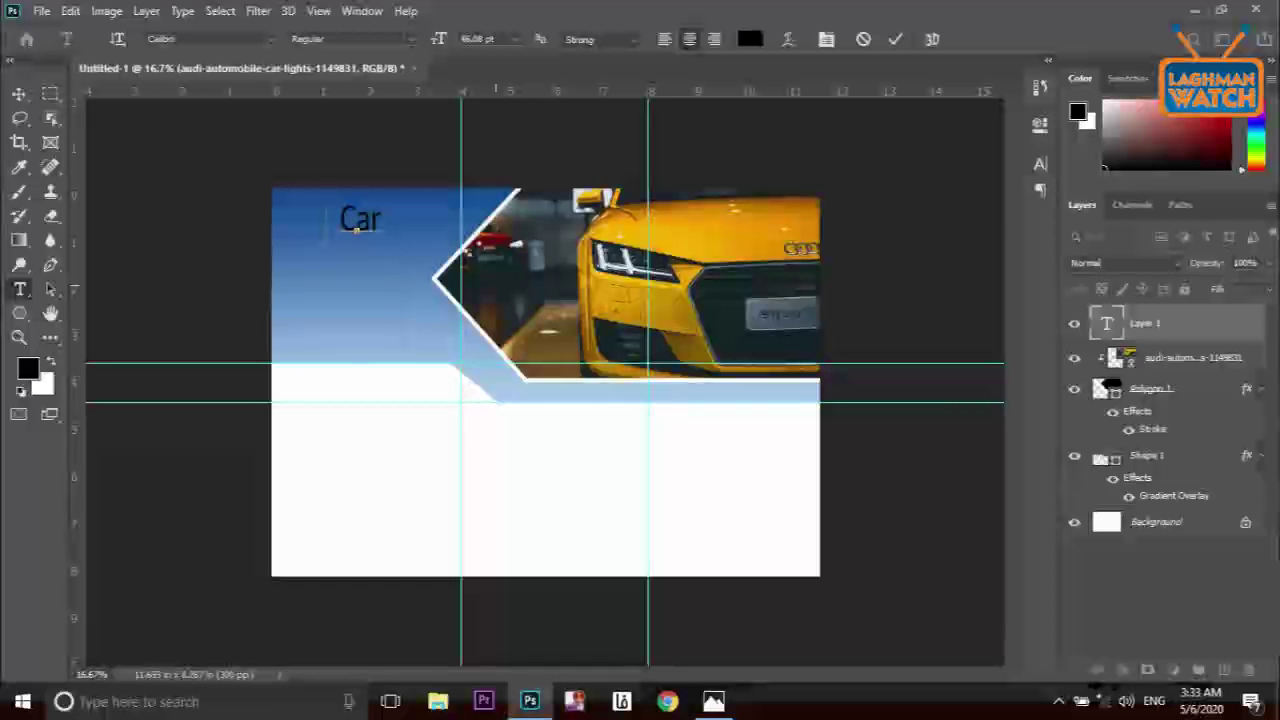
text( Wash)
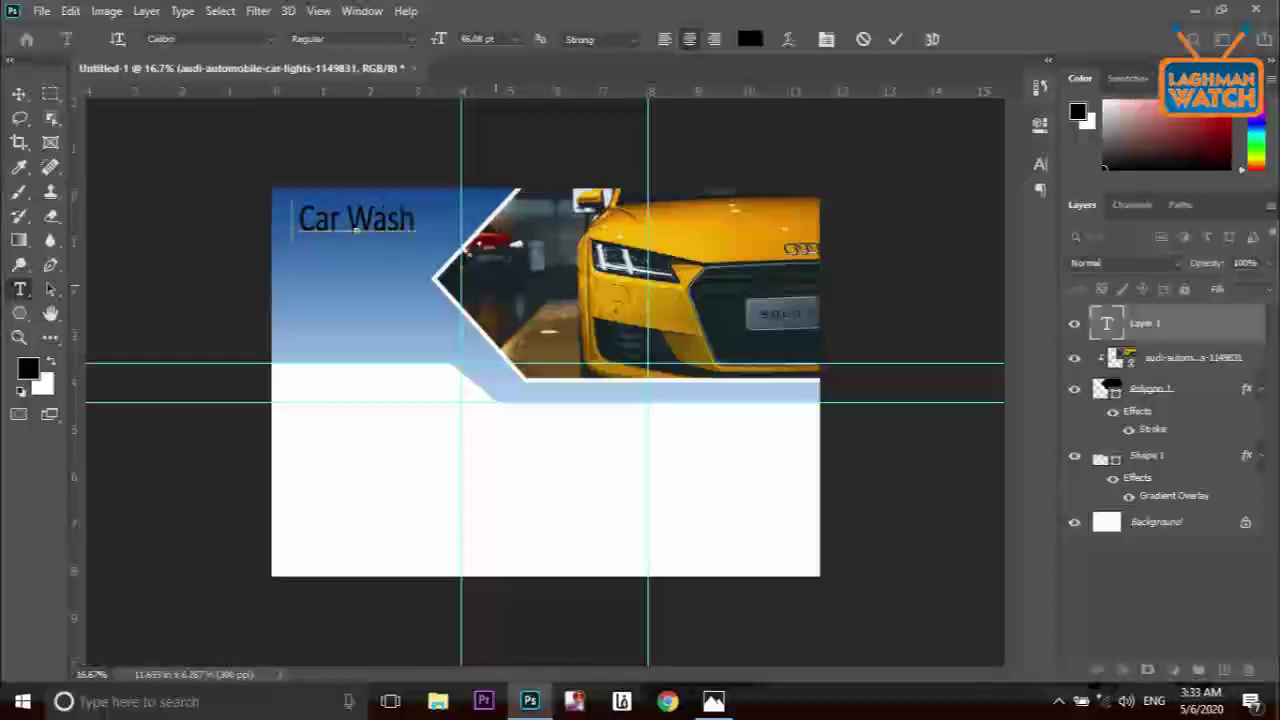
Set the Car Wash heading to Calibri Bold and move it slightly down and left within the blue area
key(ctrl+a)
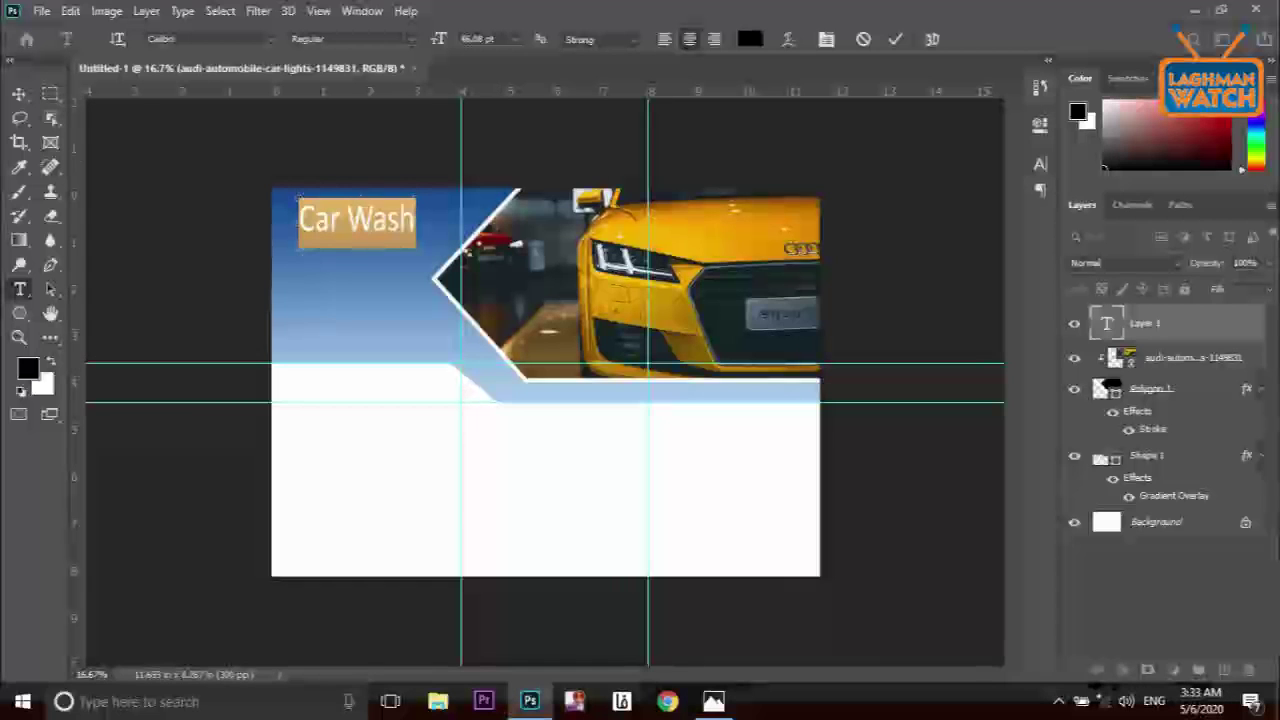
click(350, 38)
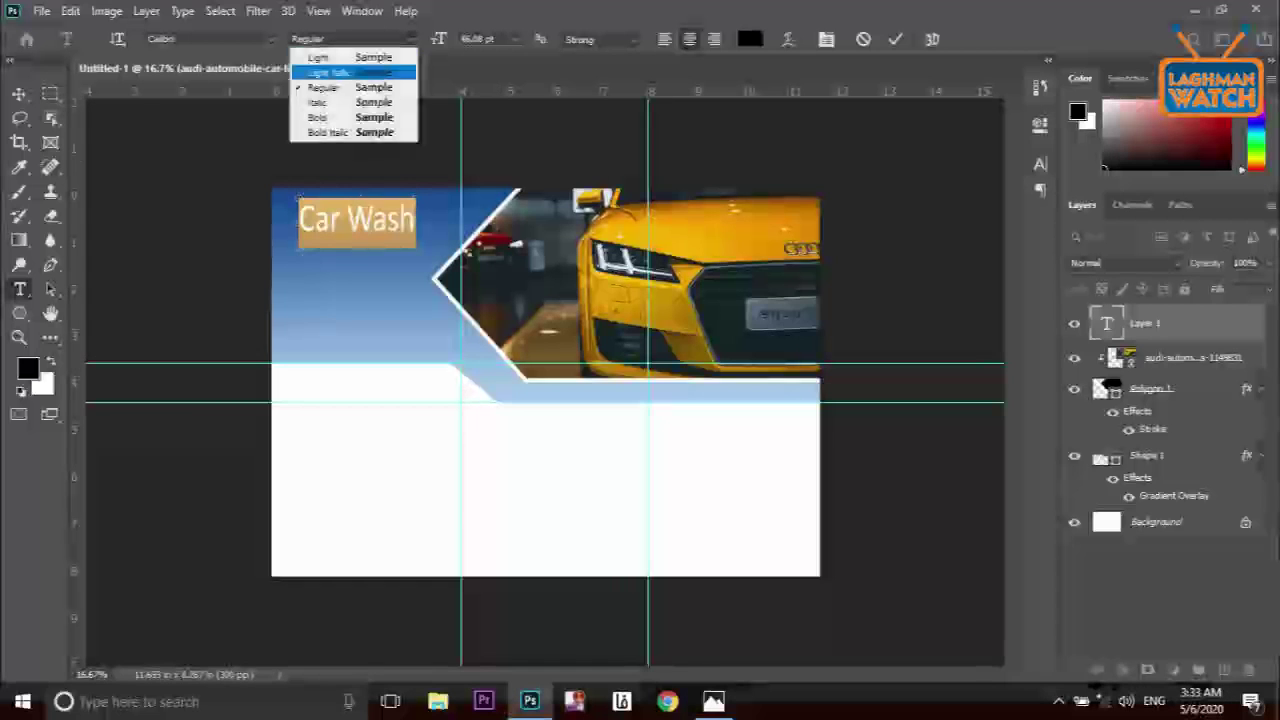
click(318, 116)
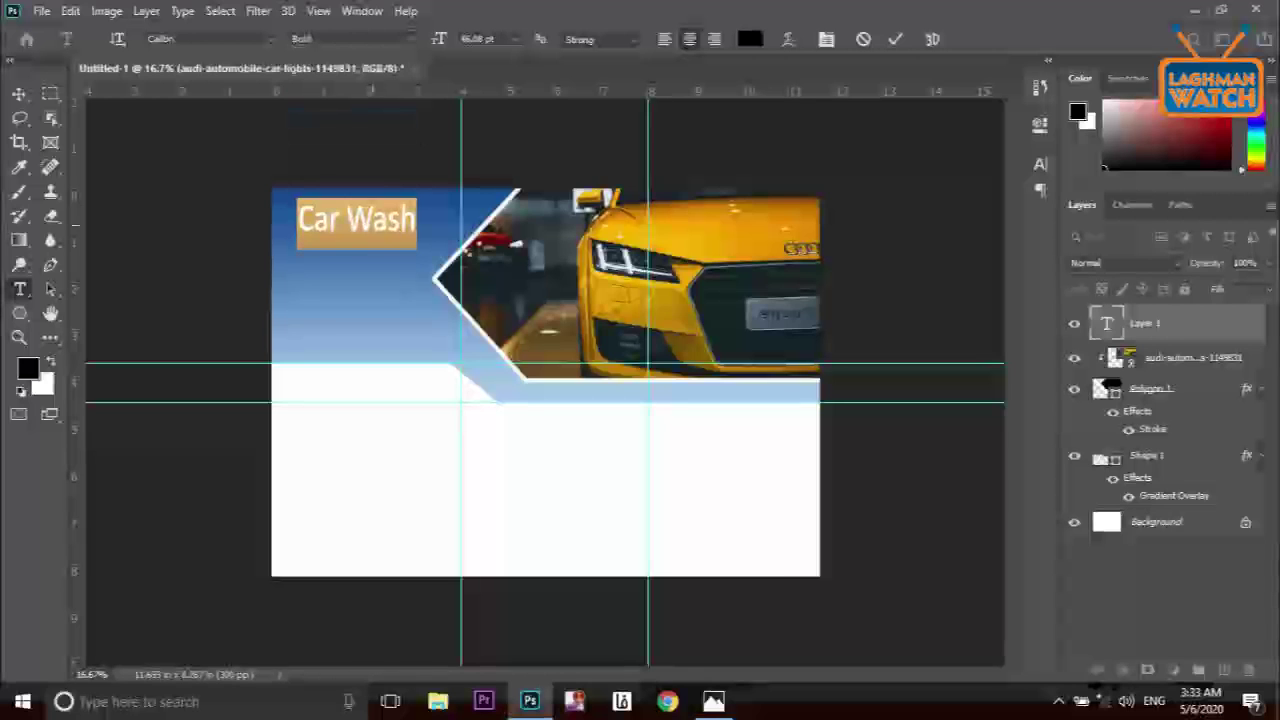
click(371, 225)
drag(356, 228, 346, 240)
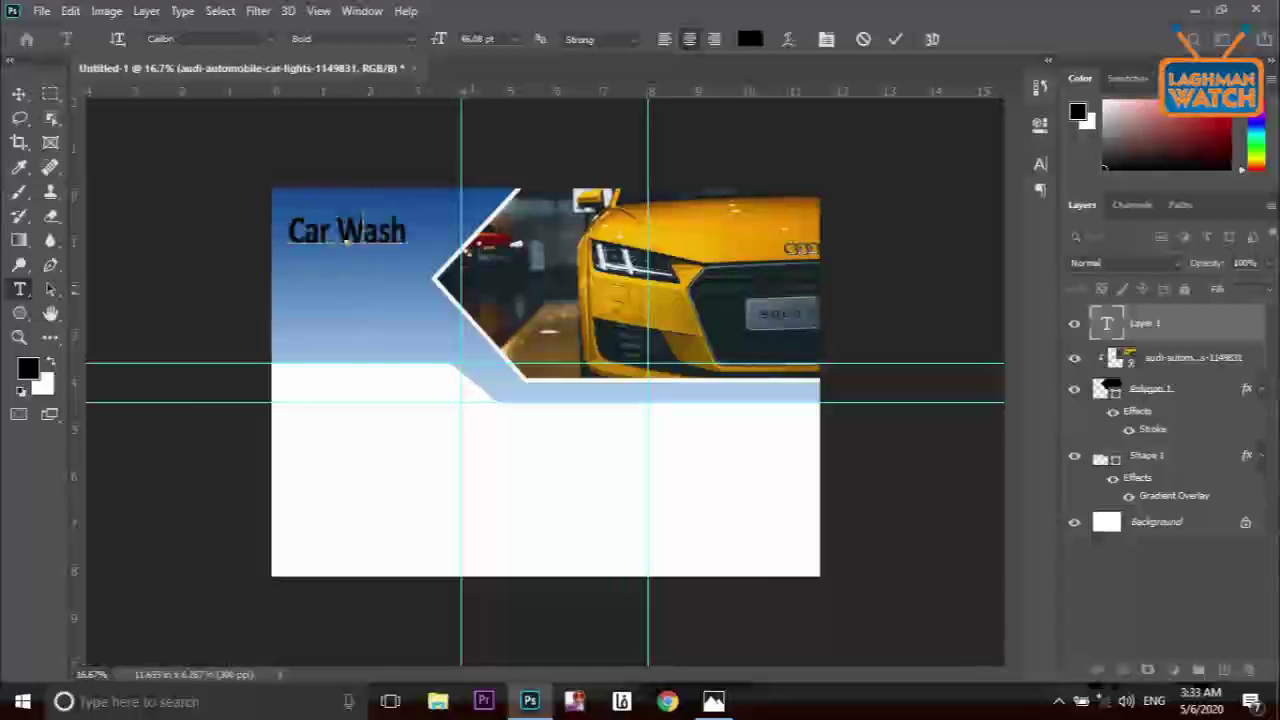
Enlarge the Car Wash heading to 62.08 pt and shift it slightly up and right
key(ctrl+a)
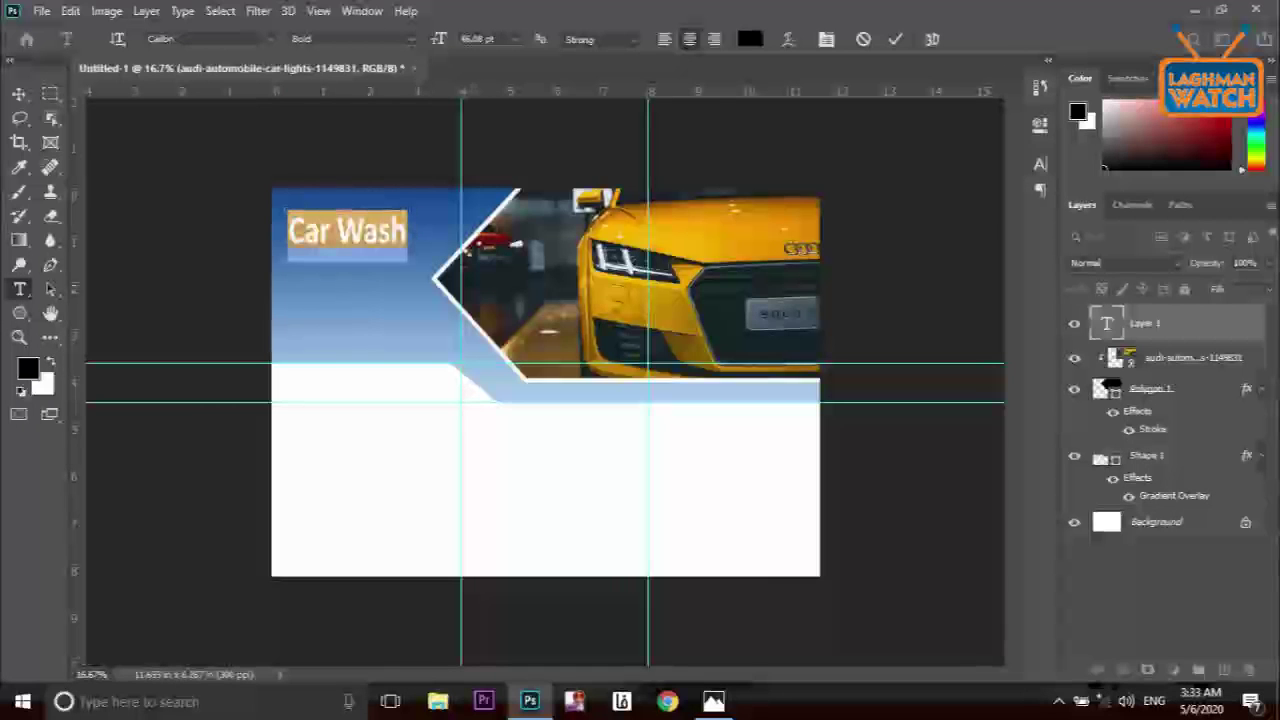
drag(438, 39, 455, 39)
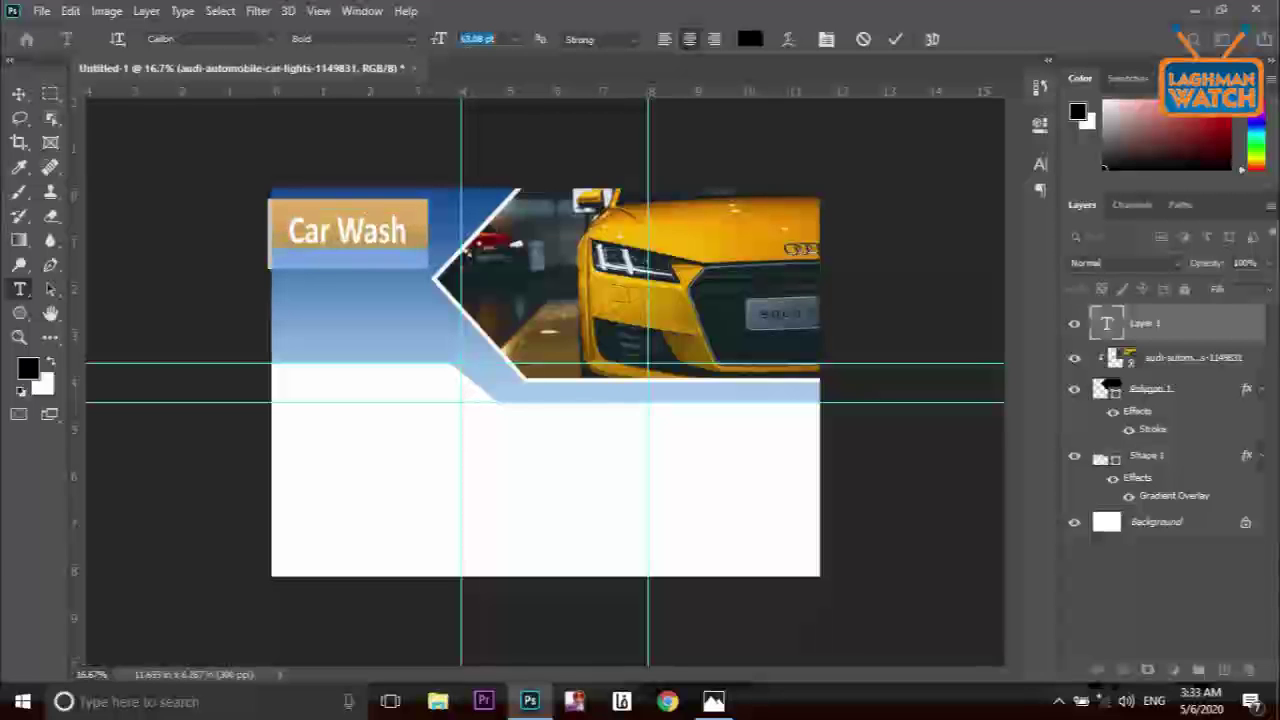
click(391, 226)
drag(522, 255, 536, 255)
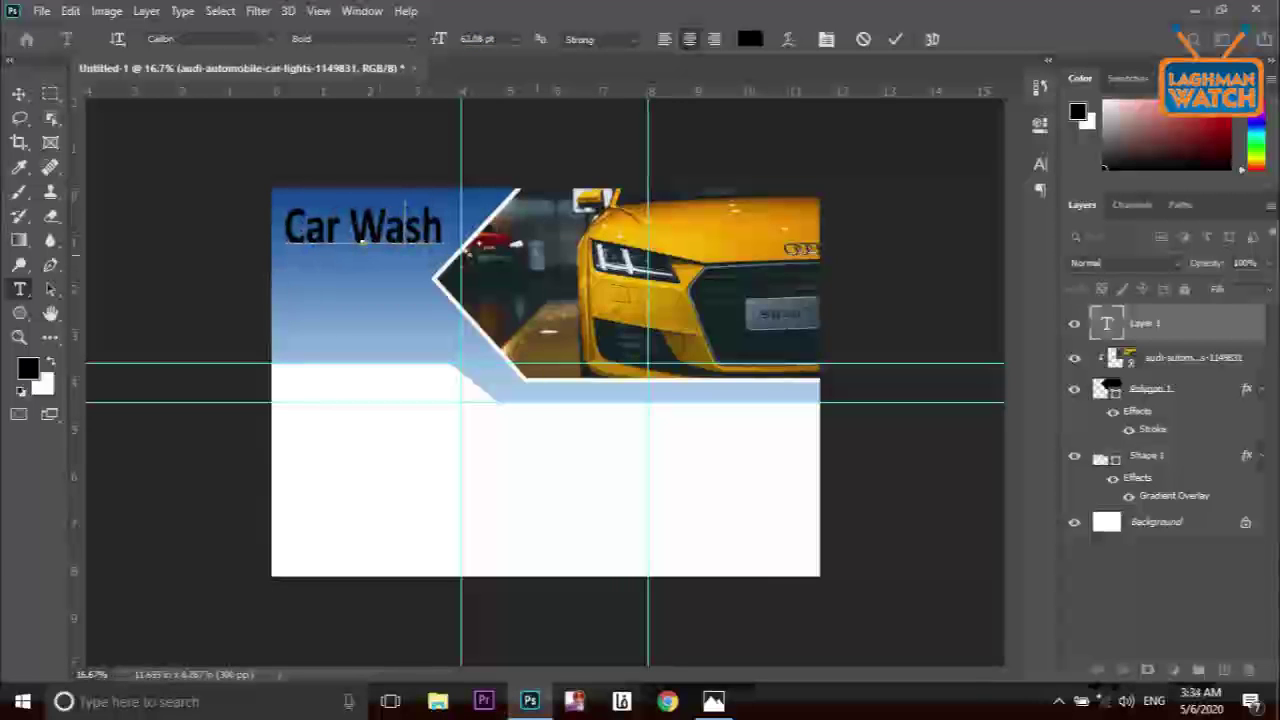
Try near-white and black as the text colour of the Car Wash heading
key(ctrl+a)
click(750, 39)
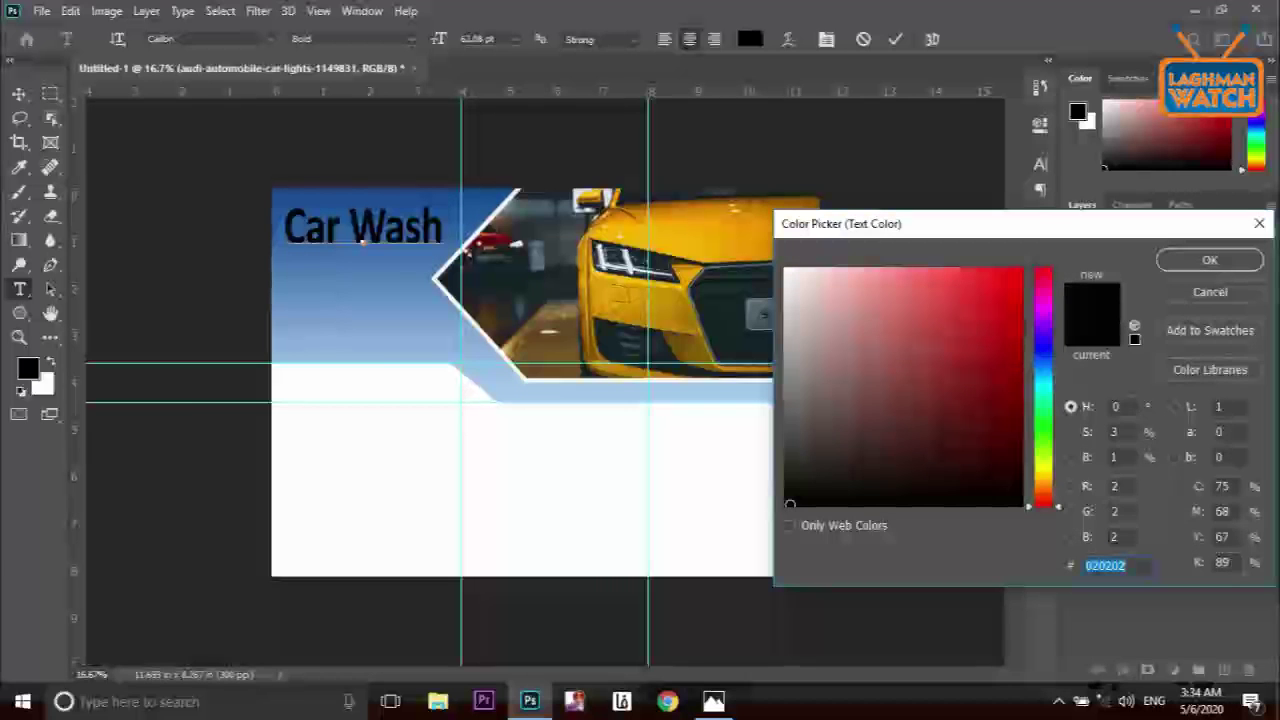
click(788, 271)
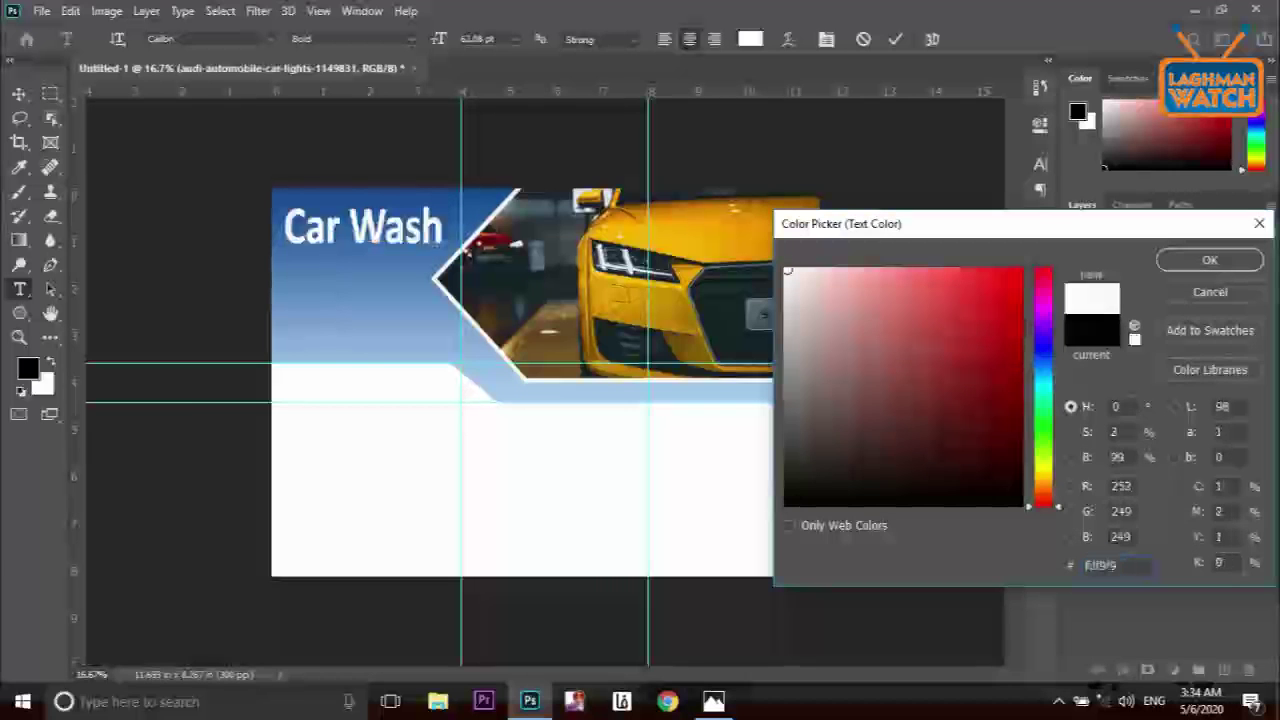
text(000000)
key(Return)
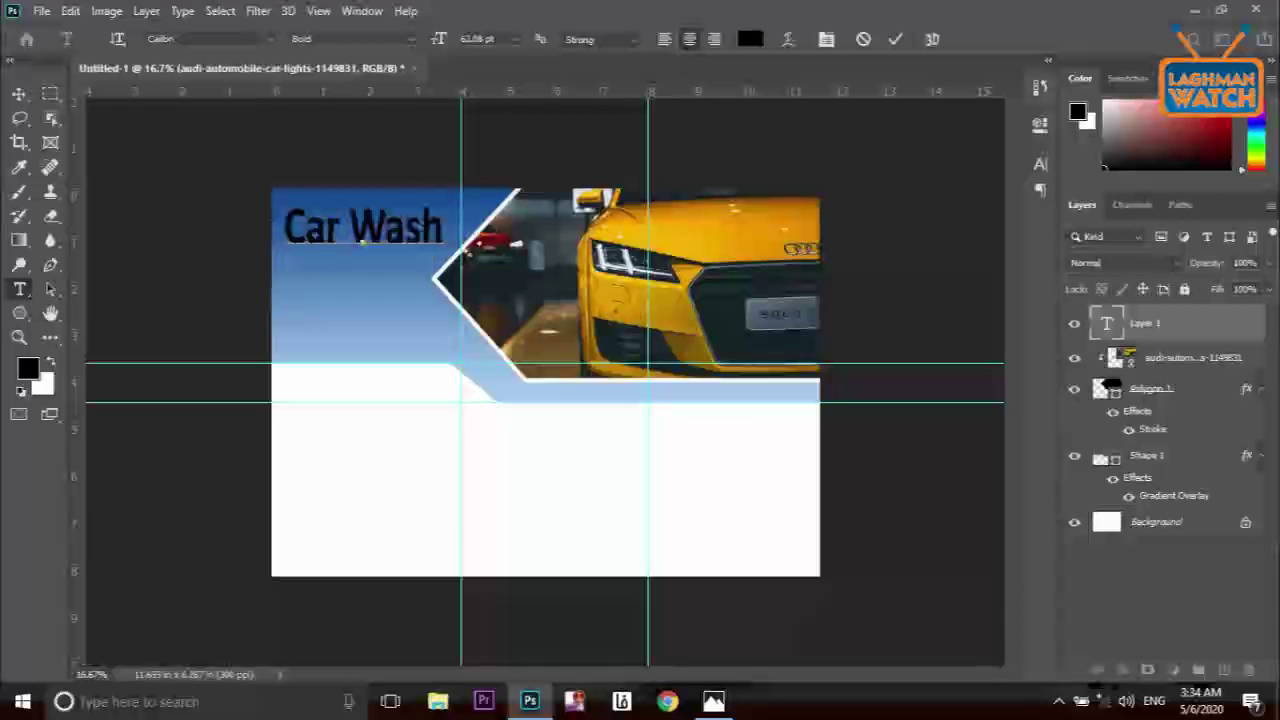
Recolour the Car Wash heading golden yellow by sampling the car's bodywork
click(750, 39)
click(598, 300)
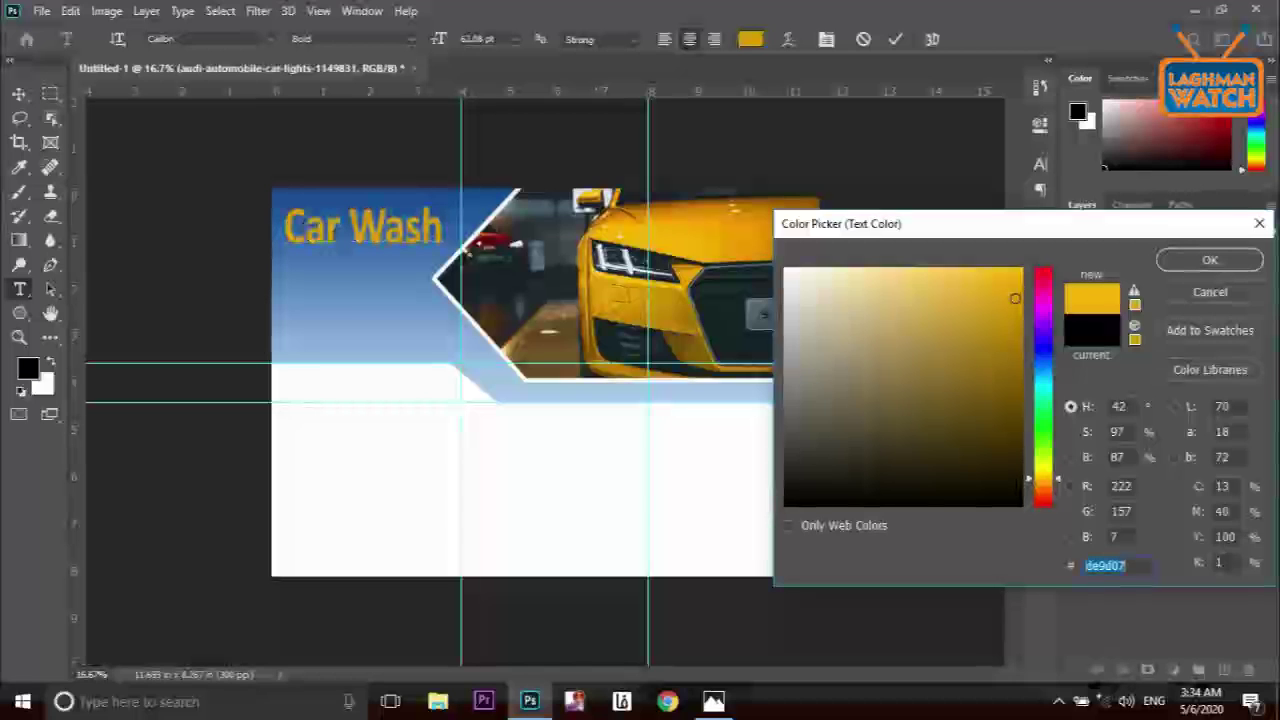
key(Return)
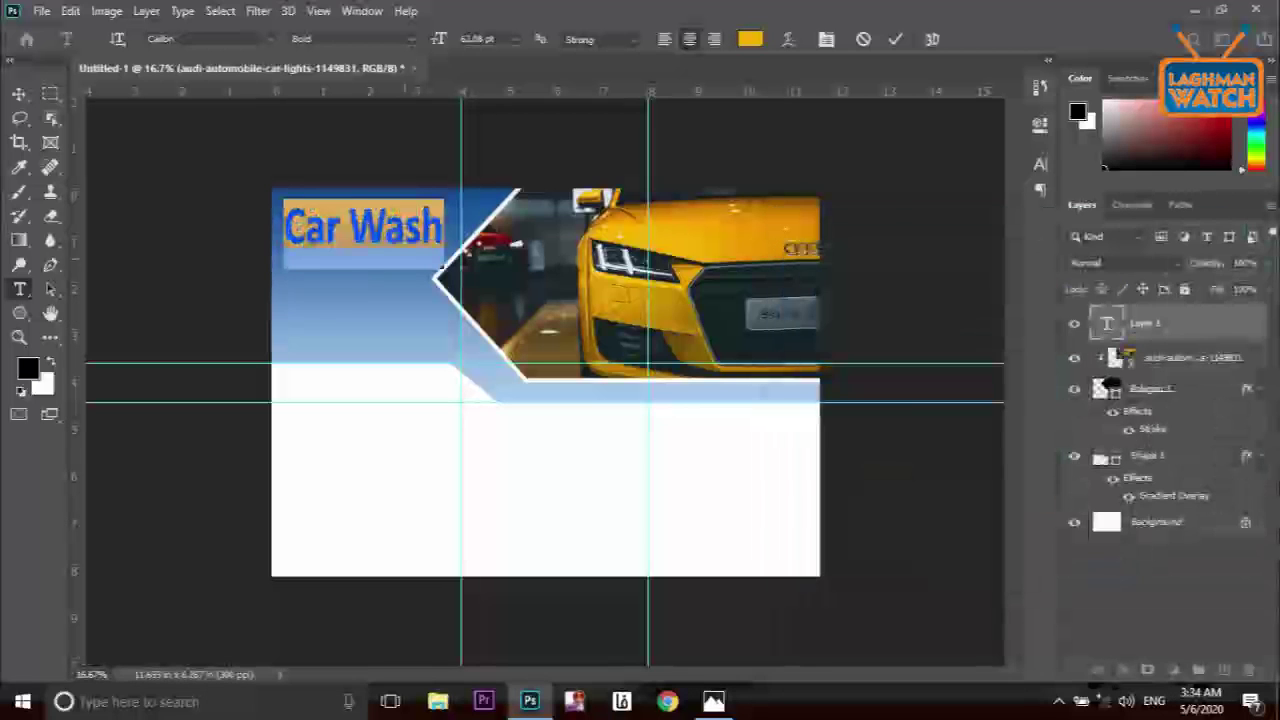
Reduce the Car Wash heading's font size to 52.08 pt
key(Down)
key(Down)
key(Down)
key(Down)
key(Down)
key(Down)
key(Down)
key(Down)
key(Down)
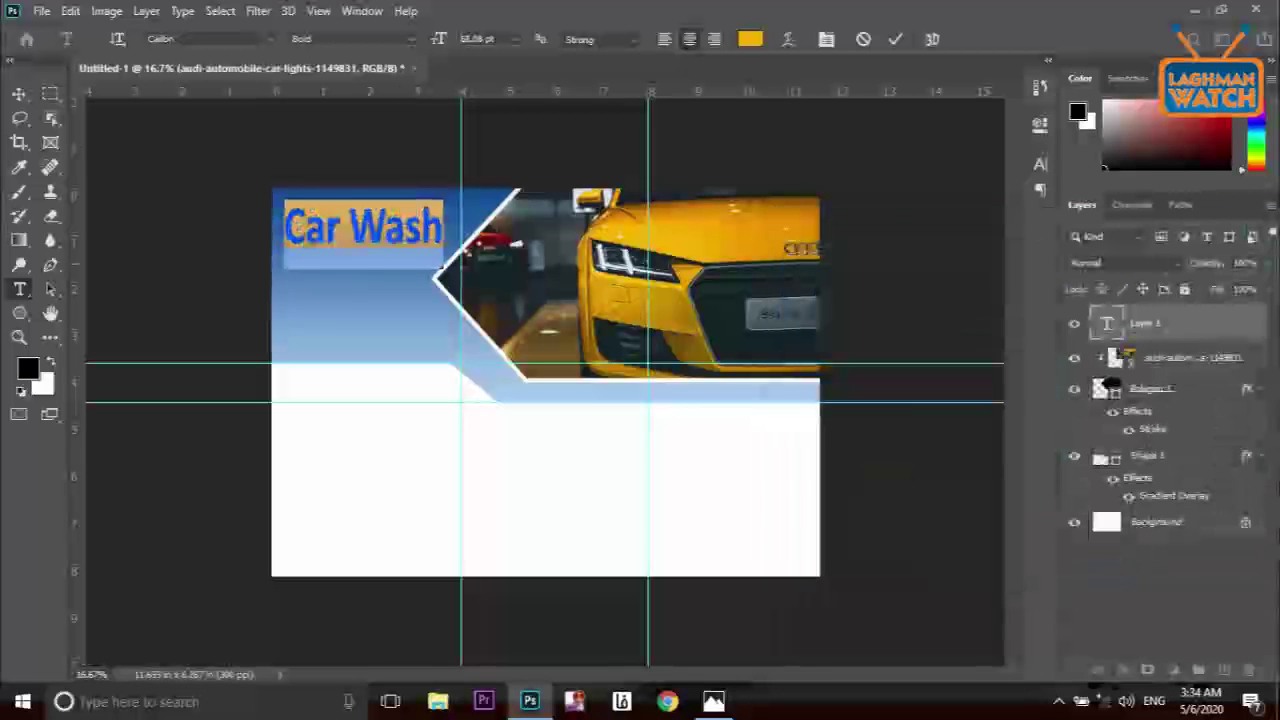
key(ctrl+plus)
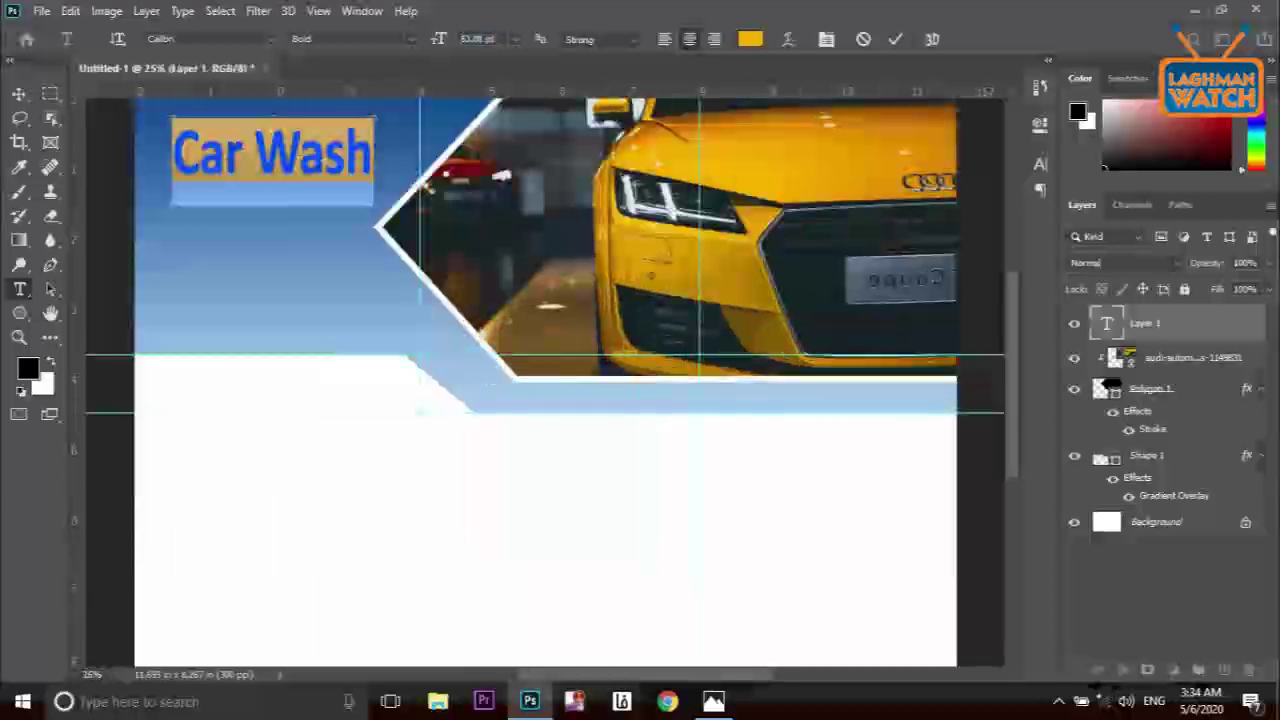
scroll(545, 380, up, 2)
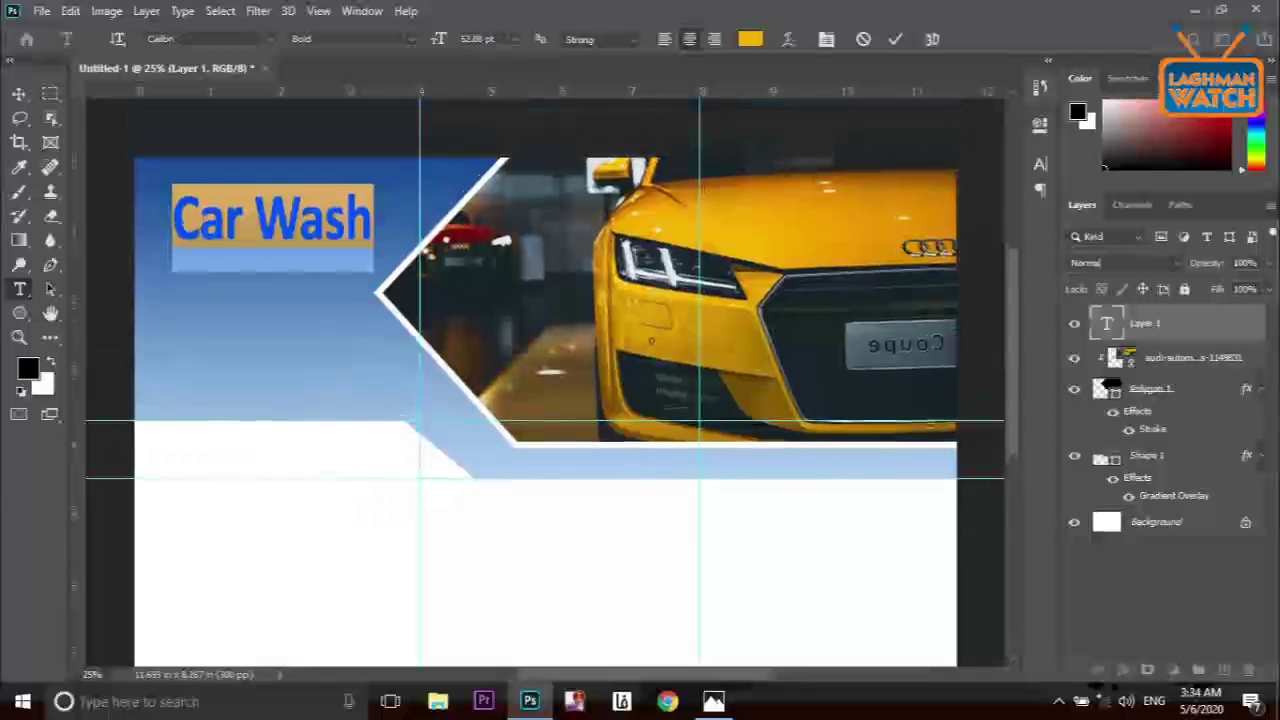
Move the Car Wash heading closer to the page's upper-left corner and commit the text
click(254, 190)
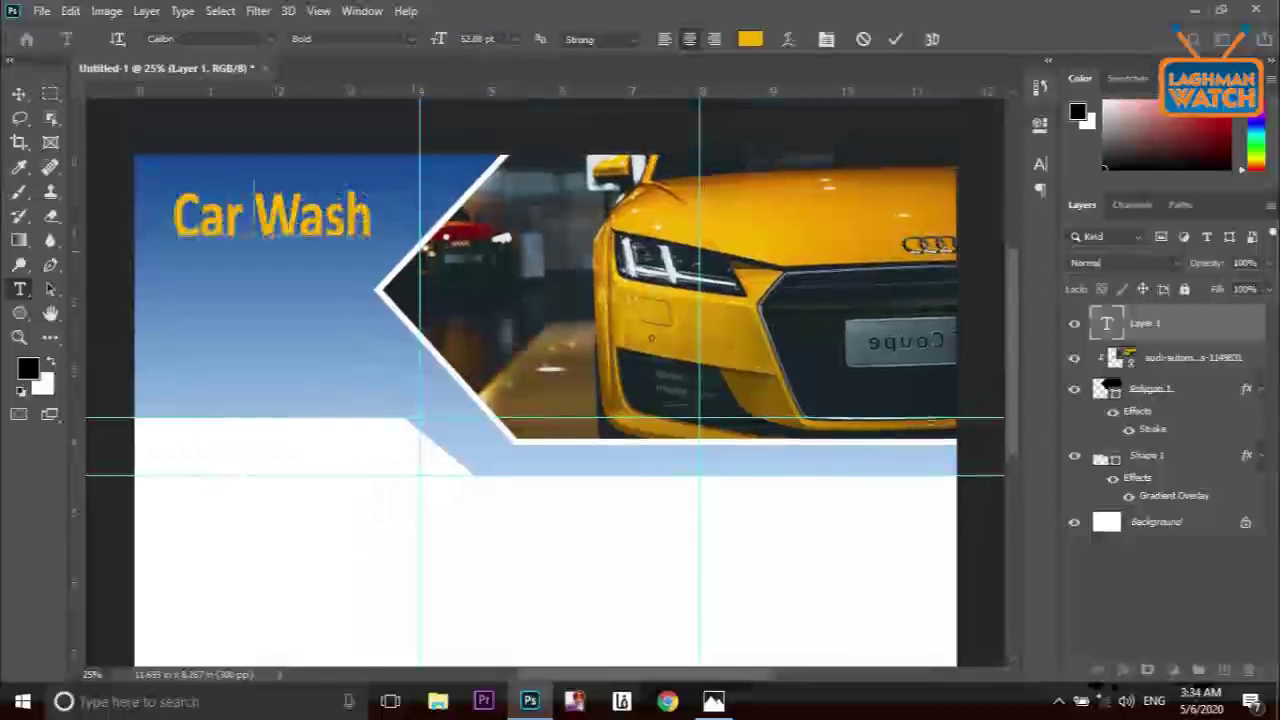
drag(254, 190, 235, 182)
click(895, 39)
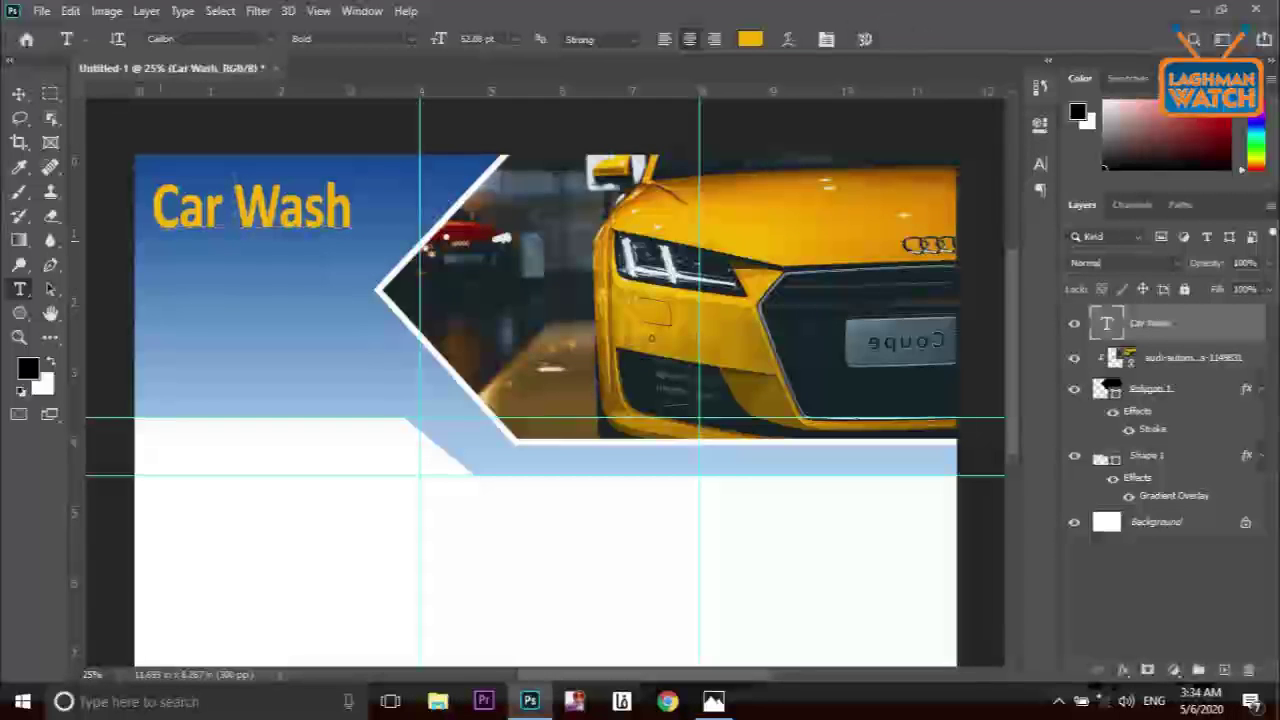
Draw a paragraph text box with Lorem Ipsum placeholder beneath the Car Wash heading, reaching down to the blue area's lower edge
drag(155, 242, 218, 405)
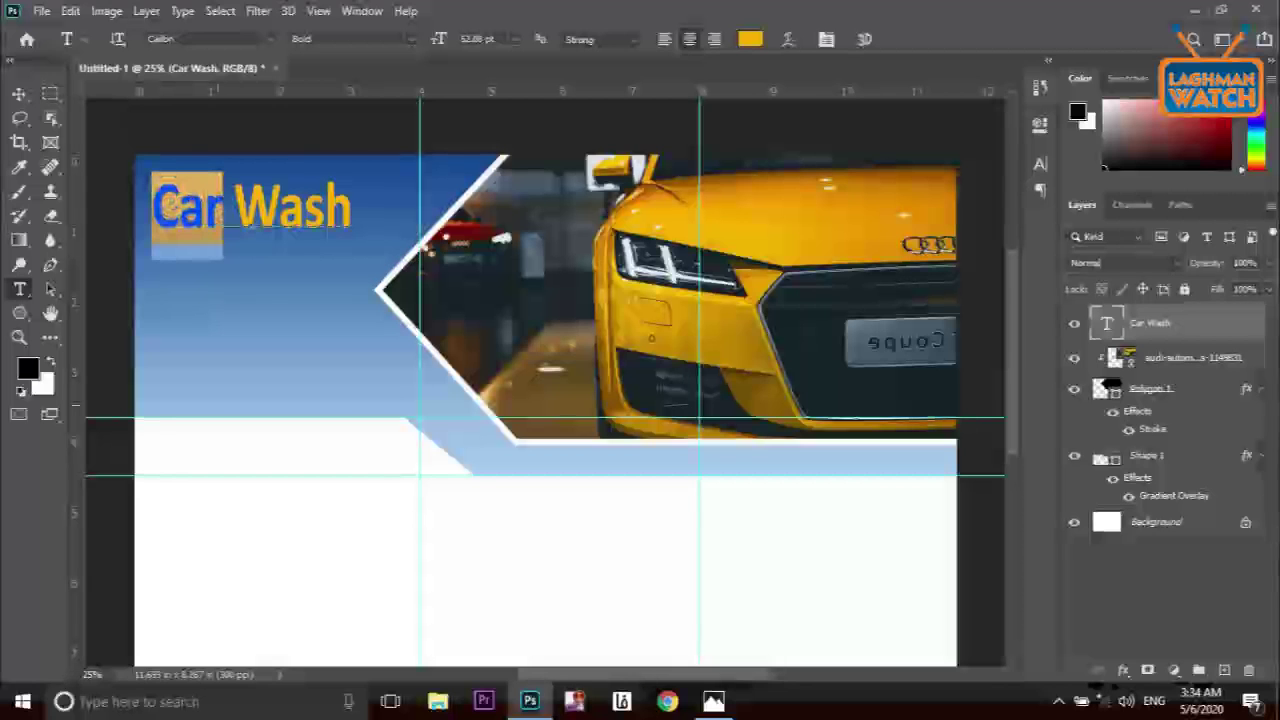
click(895, 39)
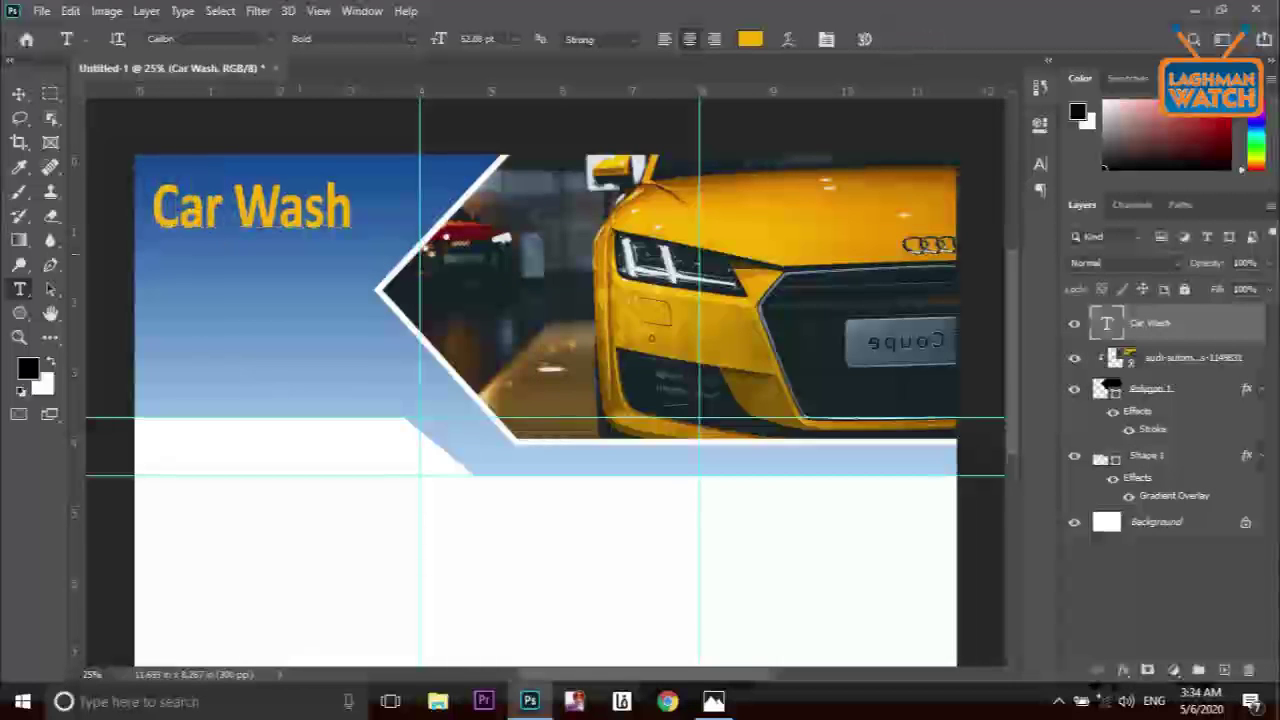
drag(152, 260, 368, 396)
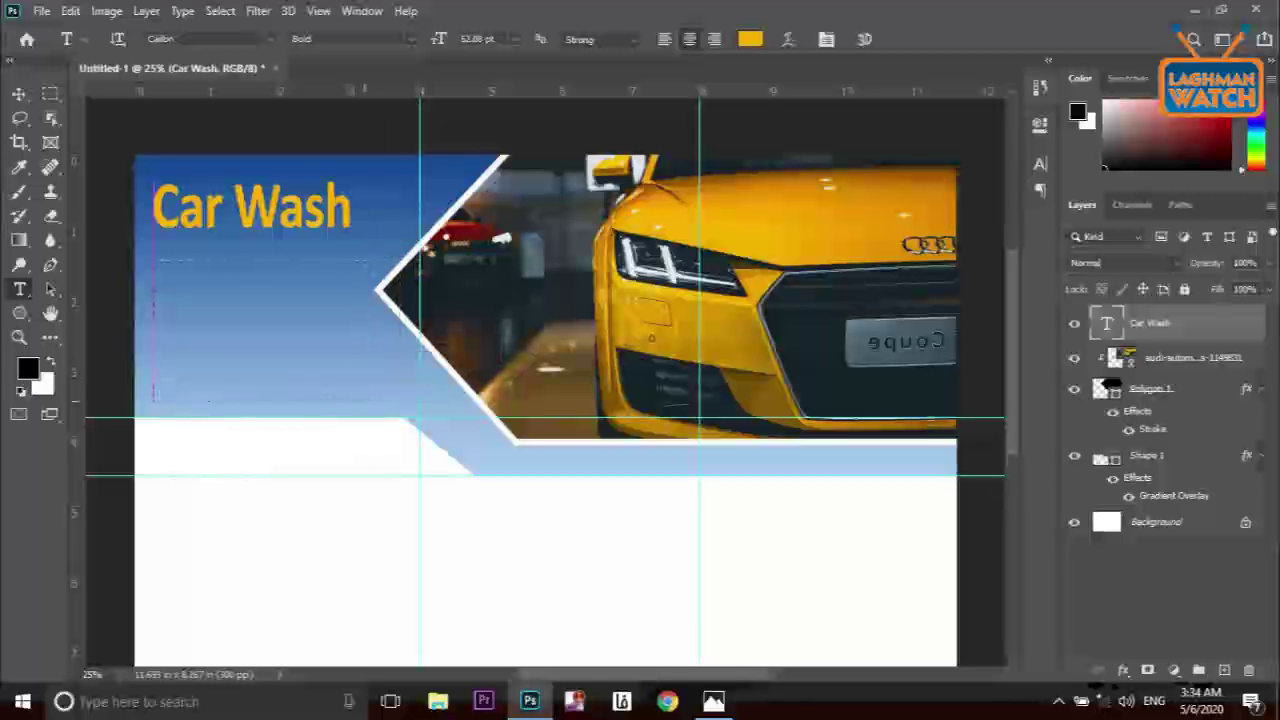
key(Escape)
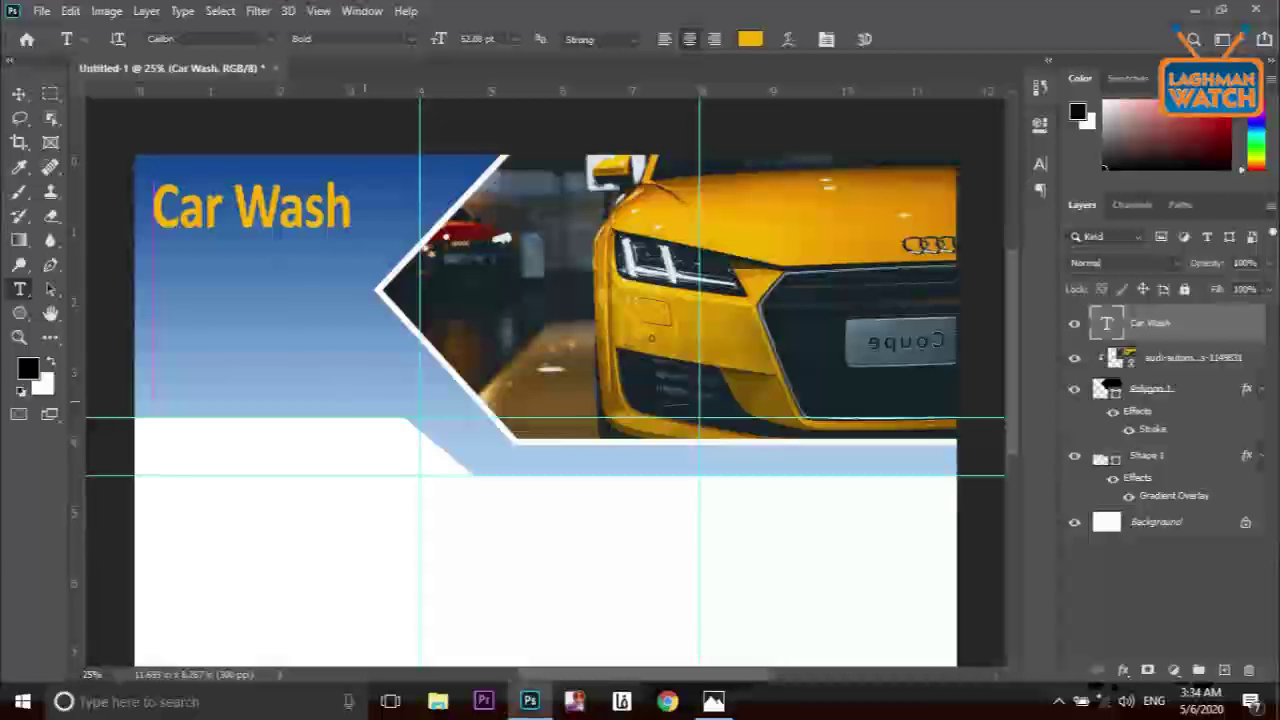
drag(365, 401, 368, 417)
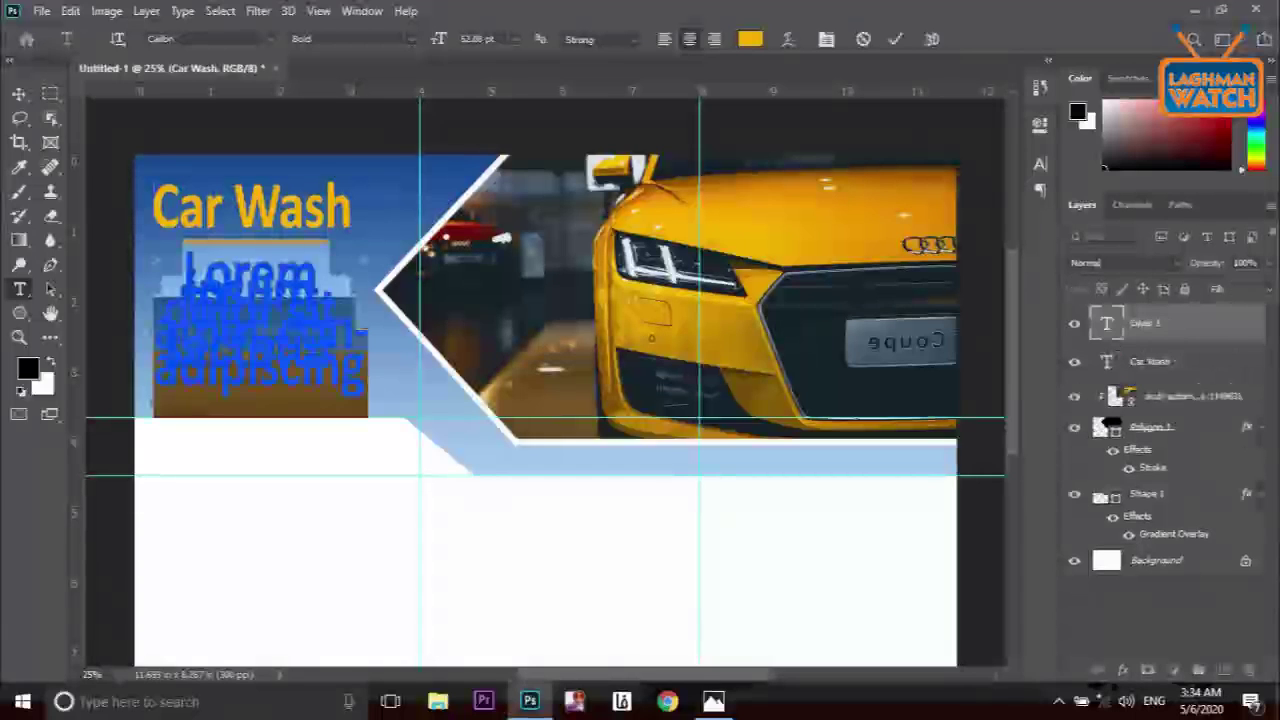
Set the placeholder paragraph to 16.08 pt with 40.64 pt leading and align it left
click(826, 39)
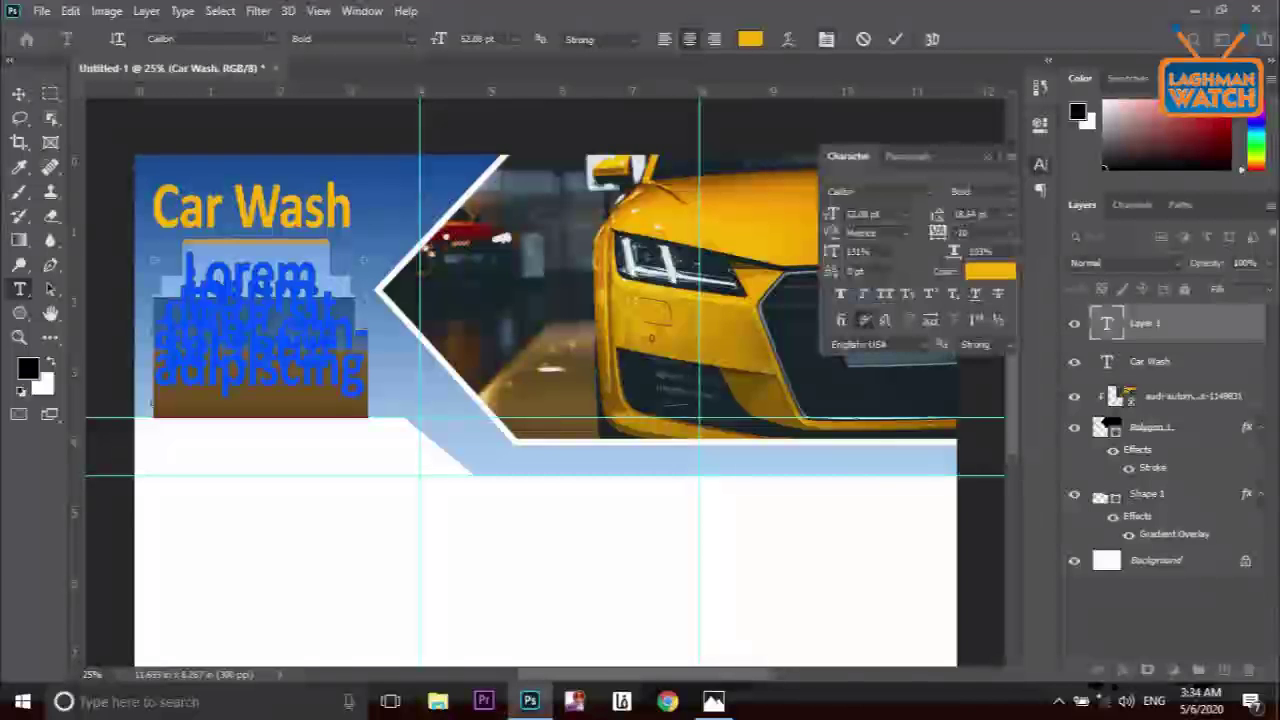
drag(937, 214, 961, 214)
drag(831, 214, 794, 214)
key(Return)
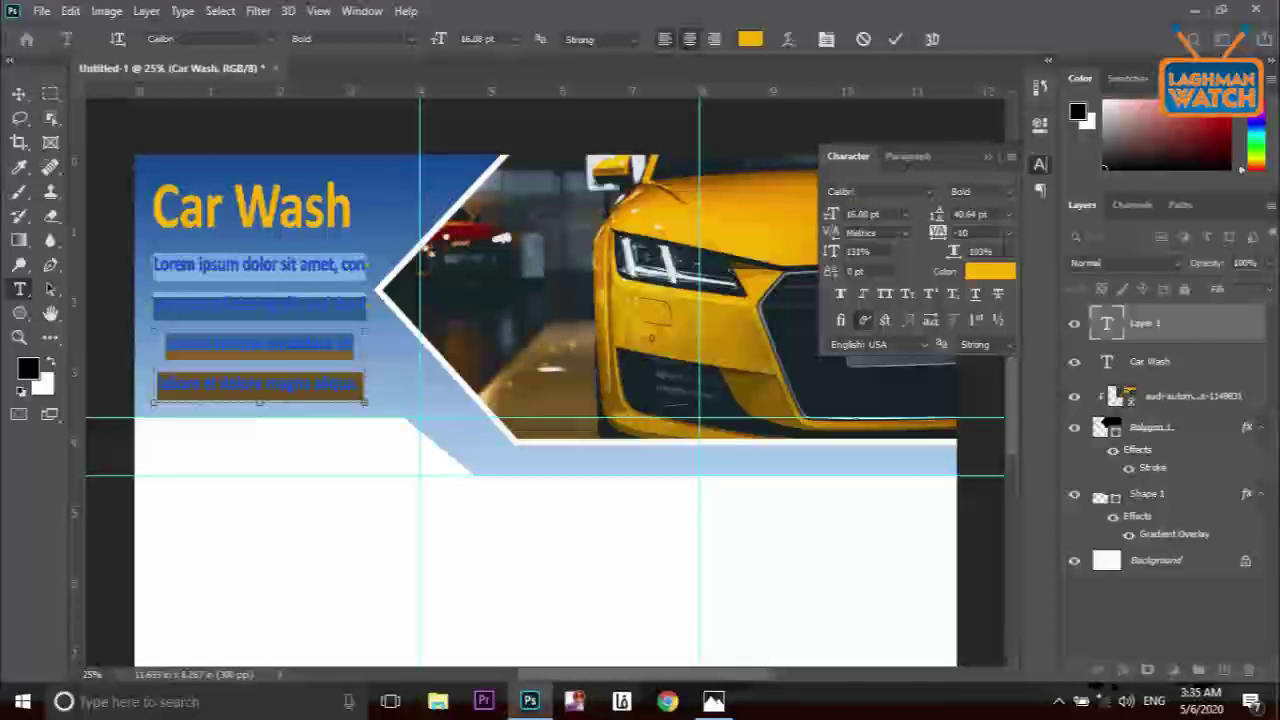
key(ctrl+shift+l)
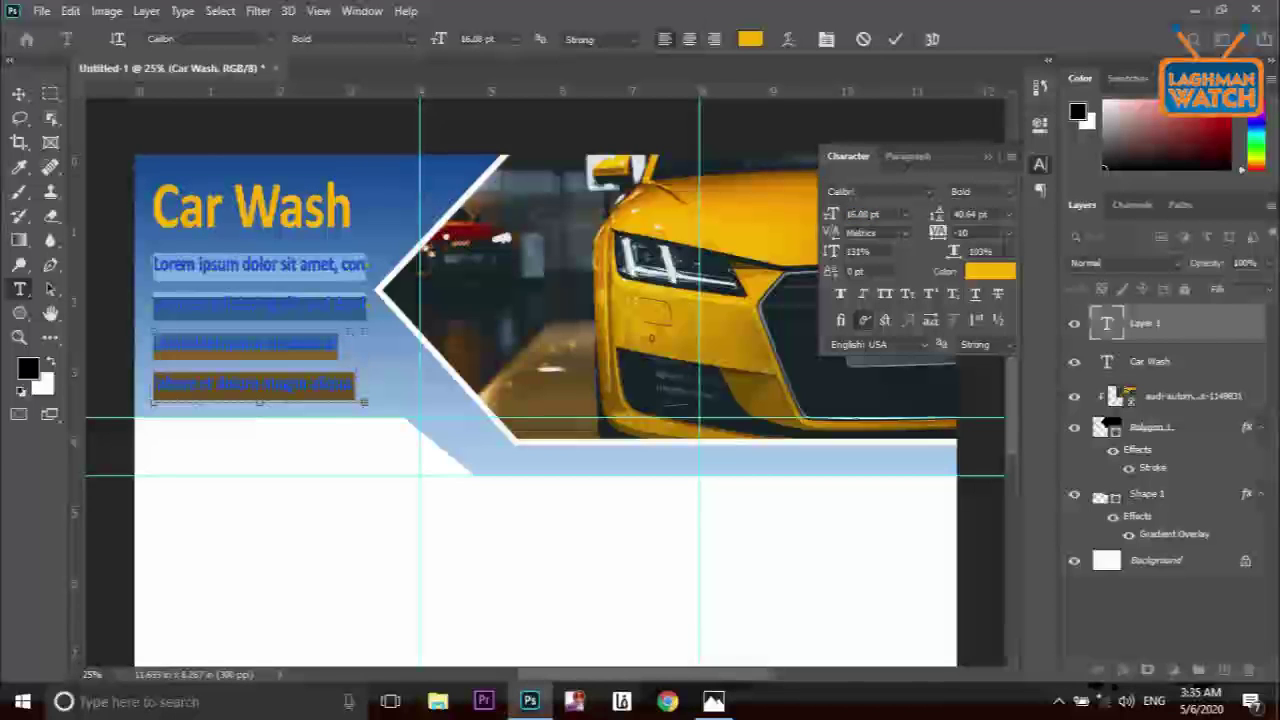
Tighten the placeholder paragraph's leading to 28.64 pt, move it slightly up toward the heading and select all its text
drag(936, 214, 923, 214)
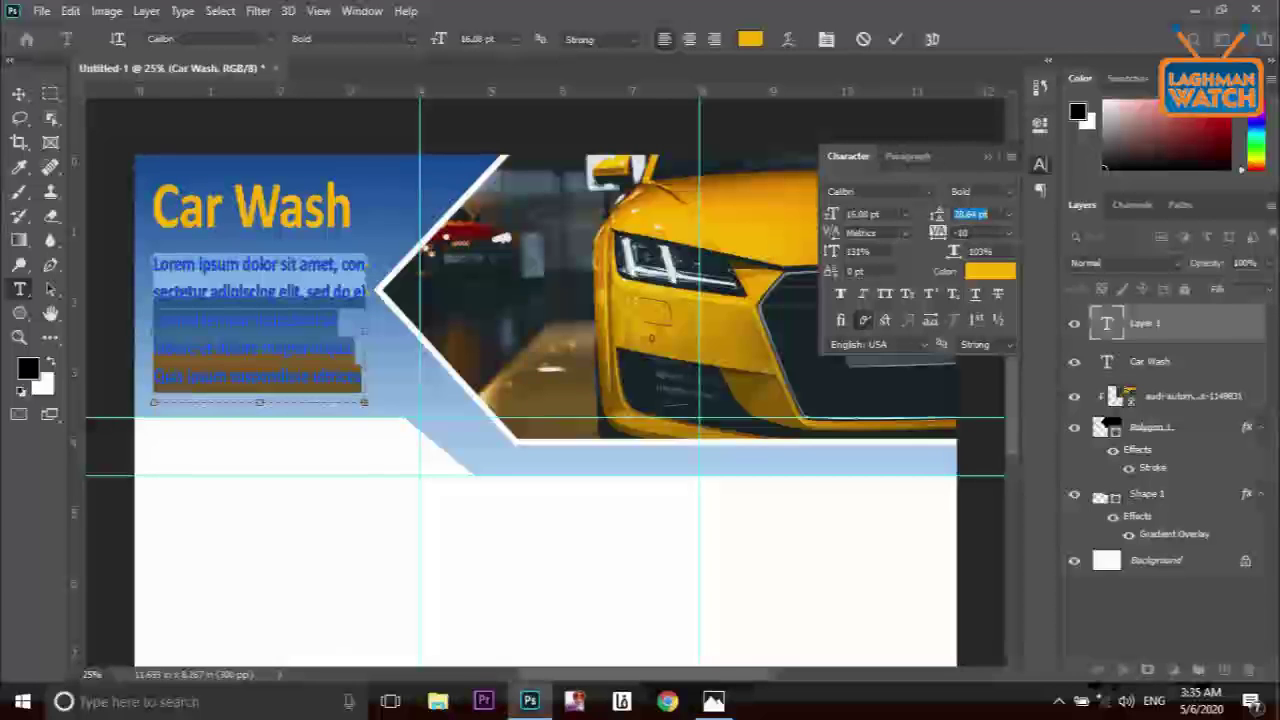
click(279, 294)
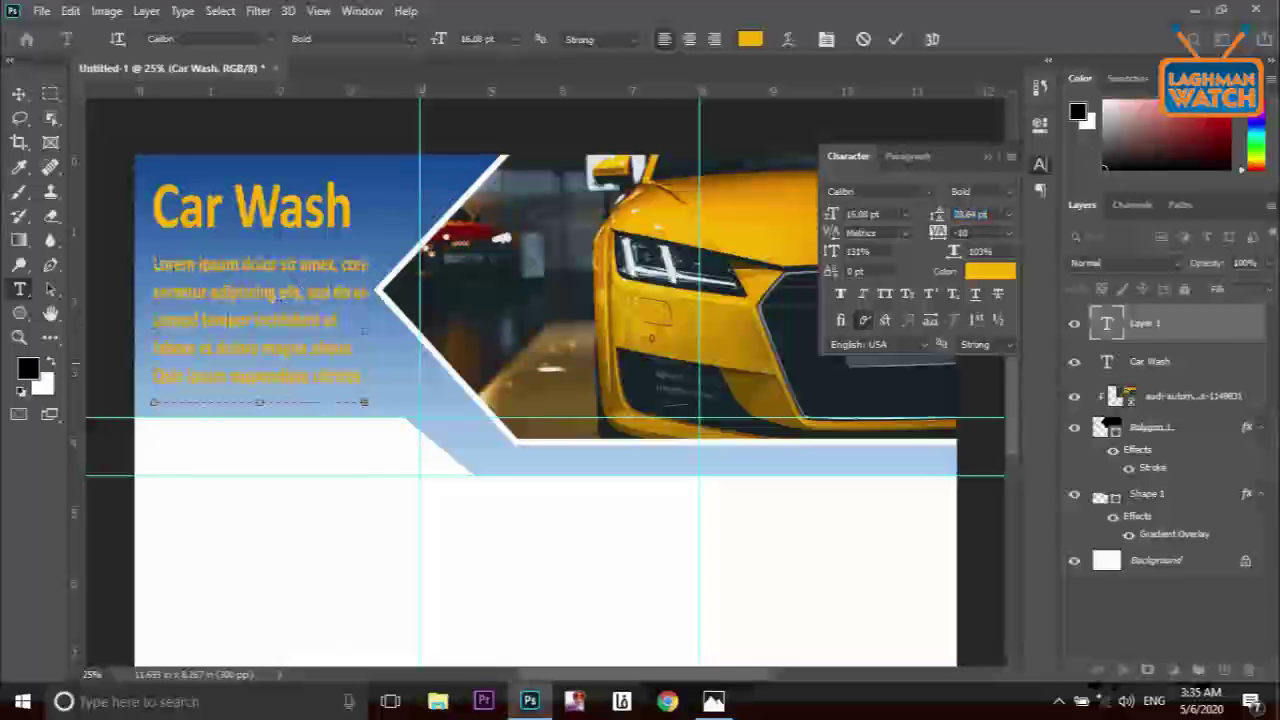
drag(422, 363, 423, 351)
key(ctrl+a)
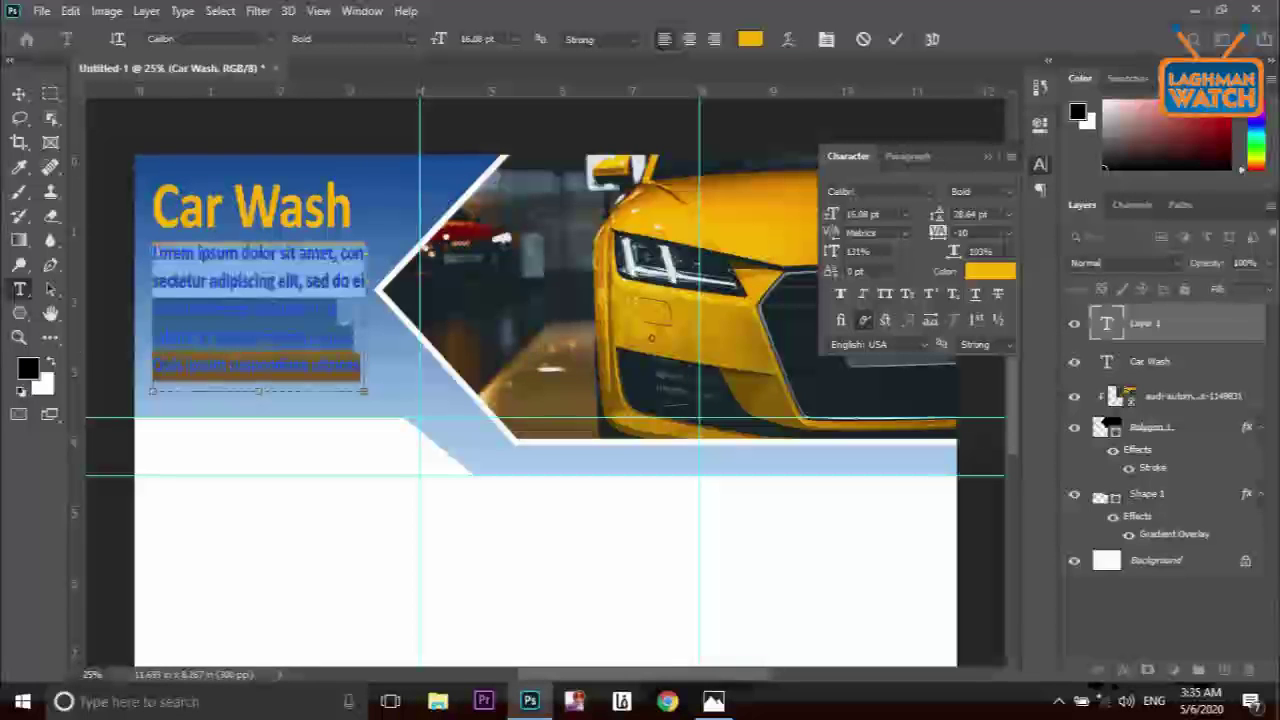
Recolour the selected placeholder paragraph black (#000000) and commit the text
click(989, 271)
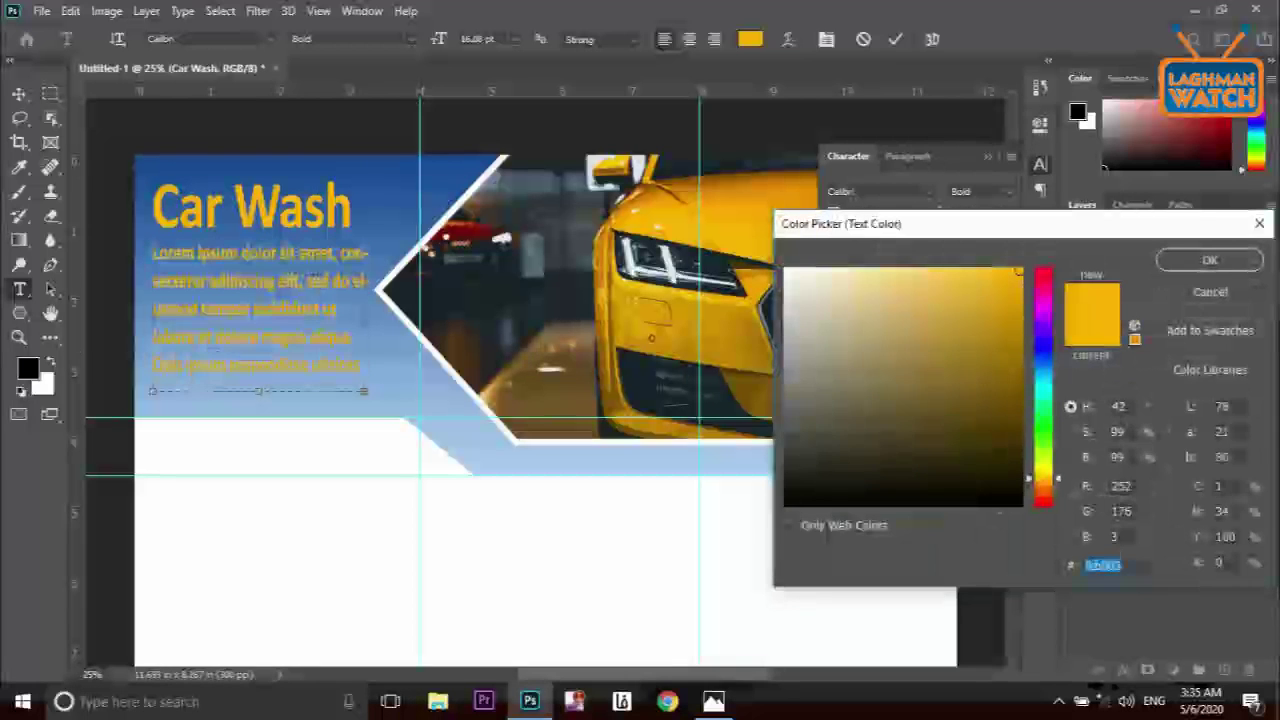
text(000000)
key(Return)
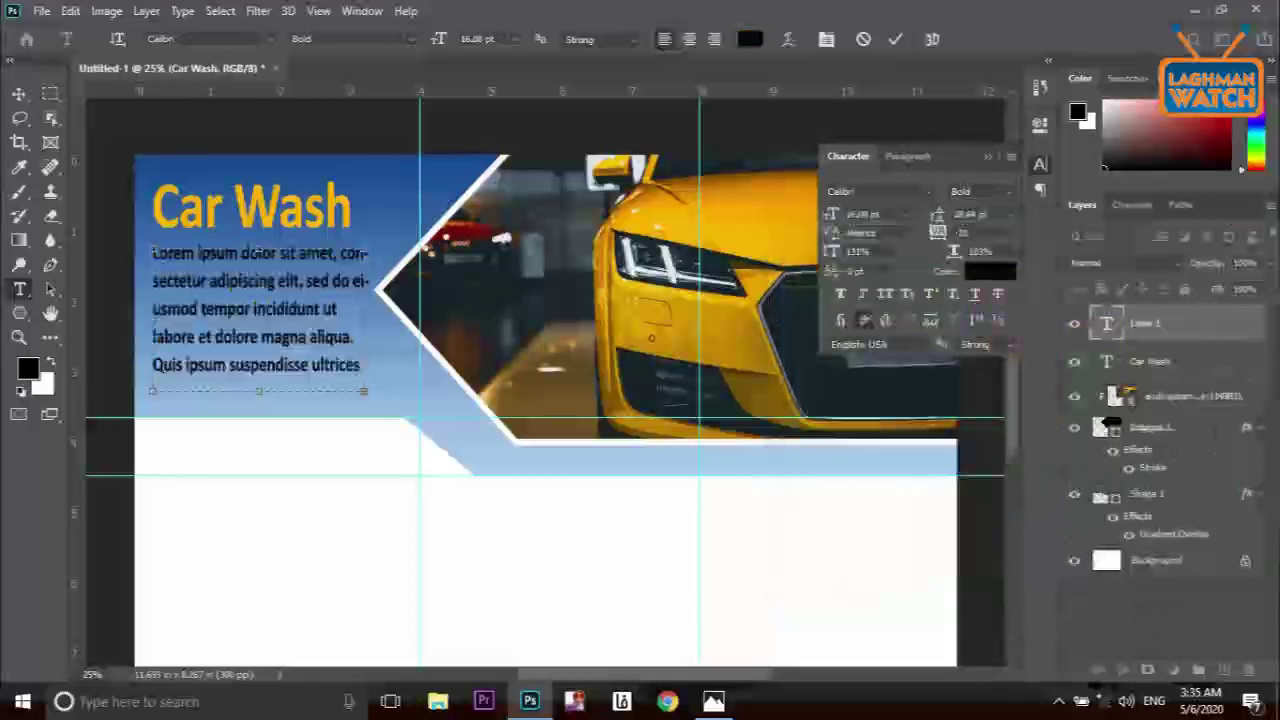
key(ctrl+Return)
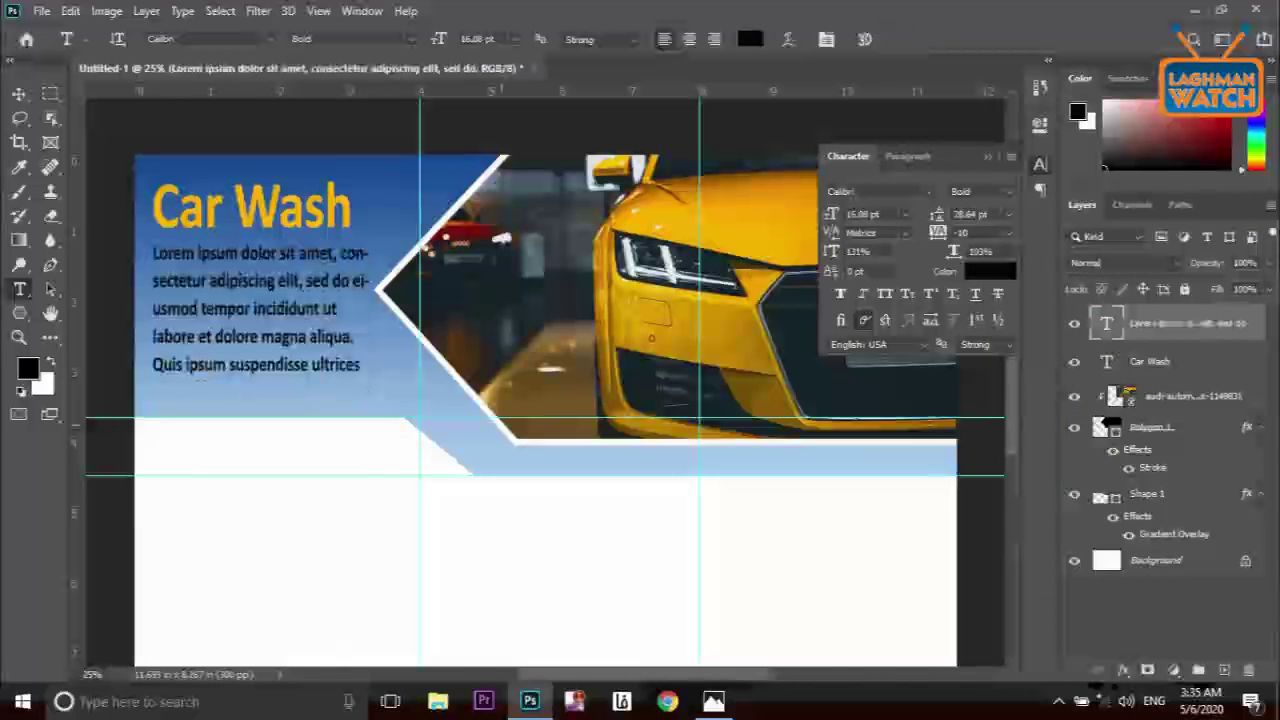
Check the reference layout, then draw a black six-sided polygon beneath the placeholder paragraph in the first column
key(ctrl+minus)
key(ctrl+minus)
key(ctrl+plus)
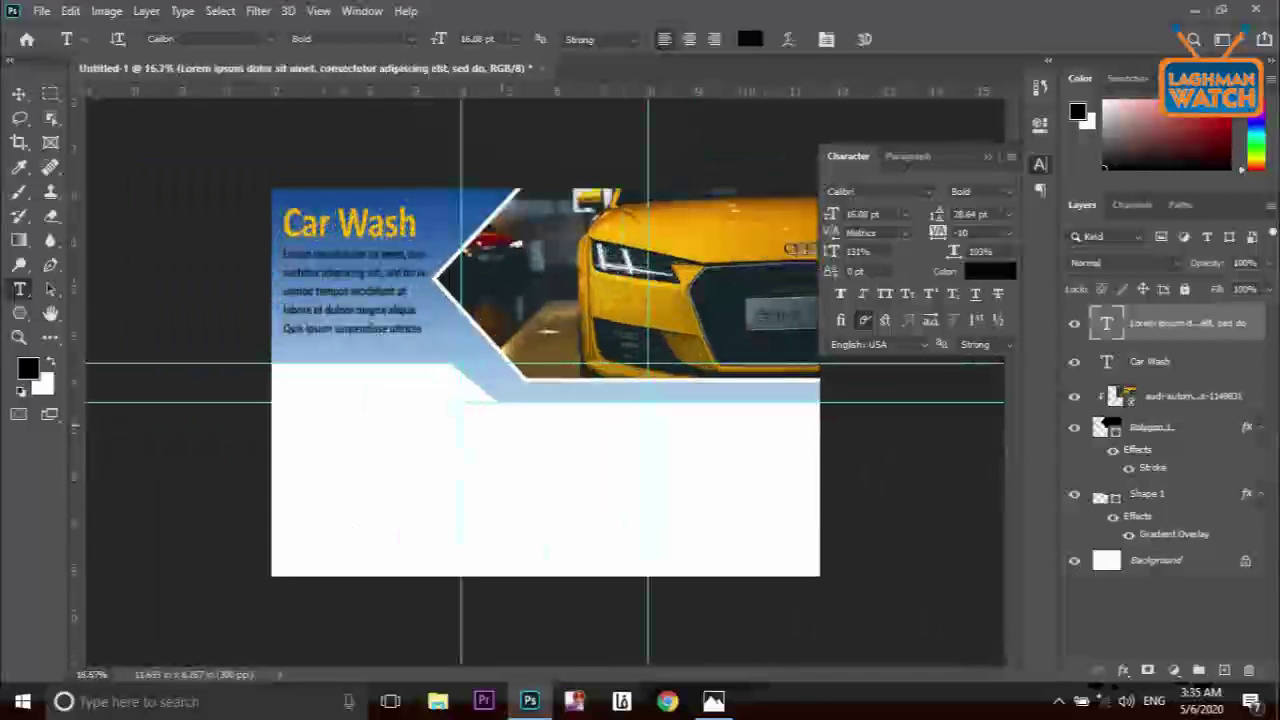
click(713, 701)
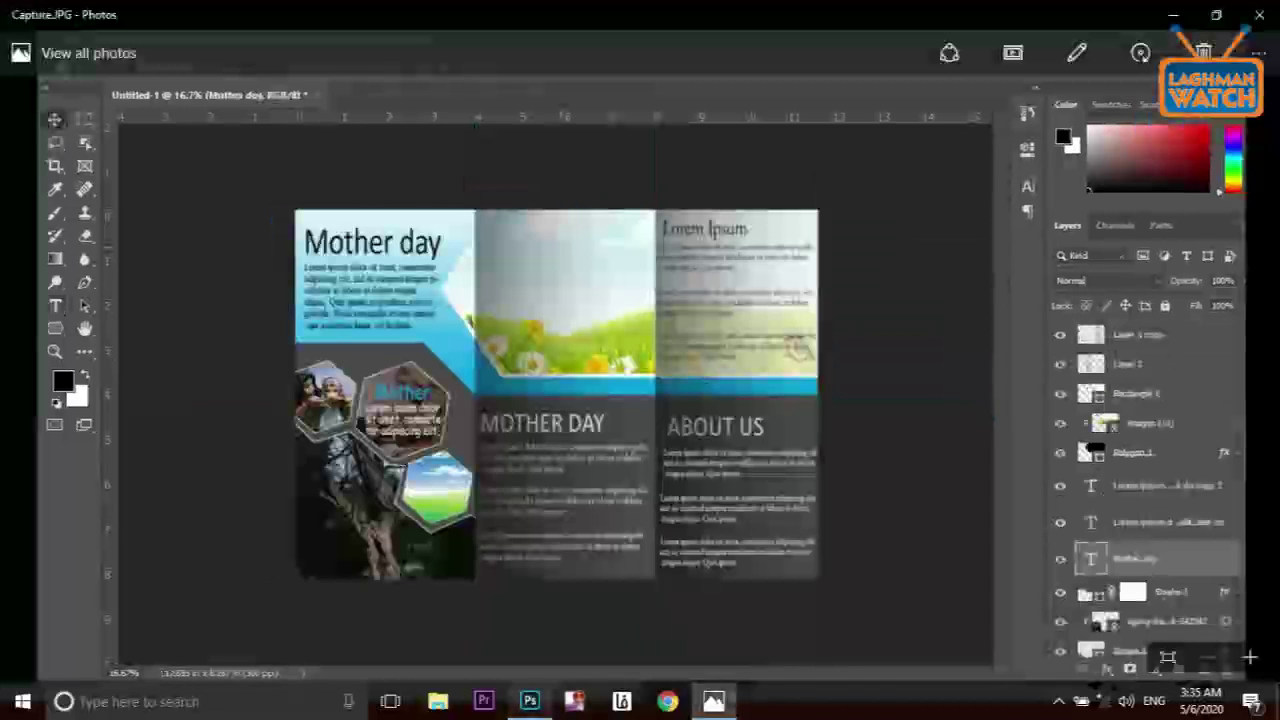
click(529, 701)
click(19, 313)
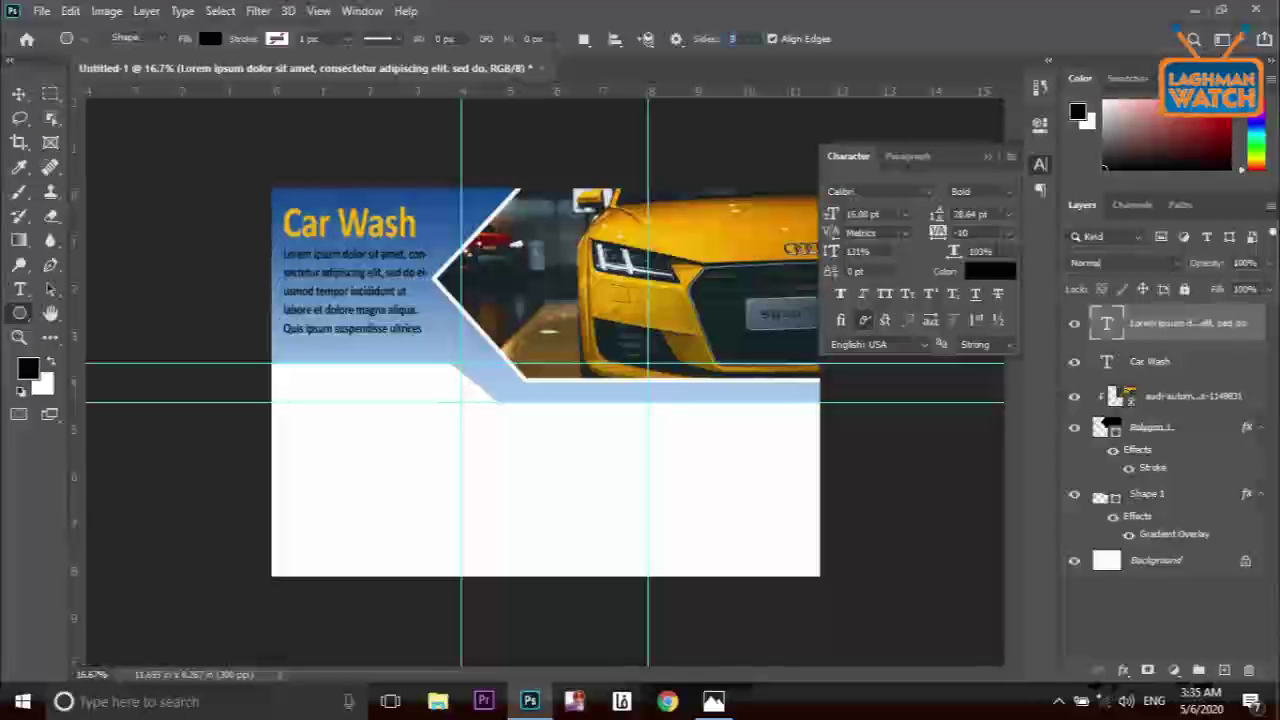
drag(345, 403, 400, 388)
drag(389, 431, 387, 432)
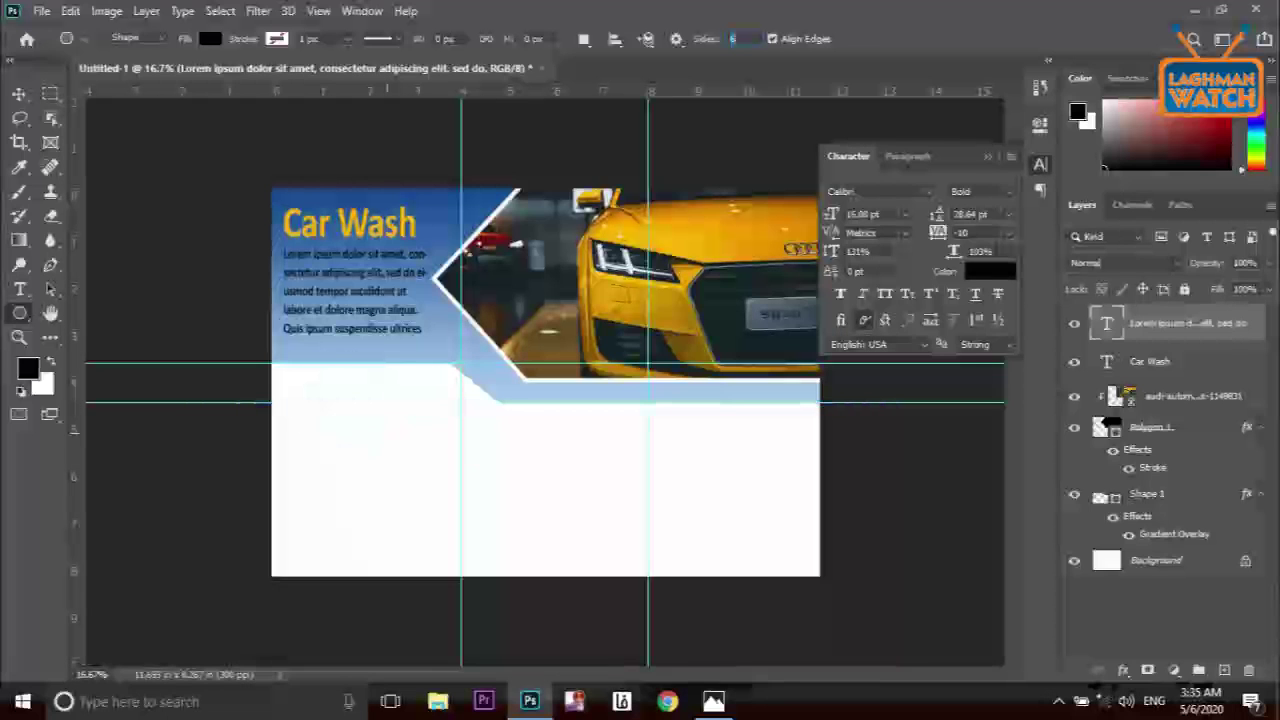
Shift the black hexagon slightly right and down so it sits just below the blue area's lower edge
key(v)
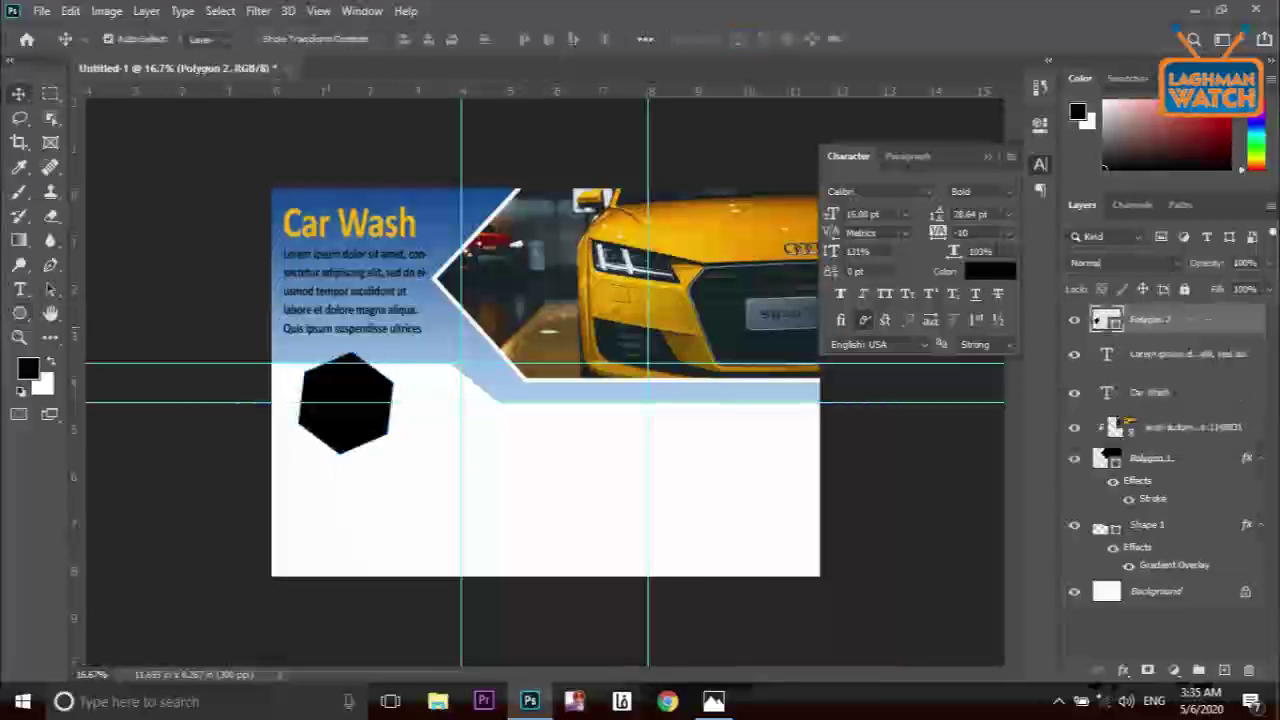
drag(389, 402, 386, 413)
key(ctrl+z)
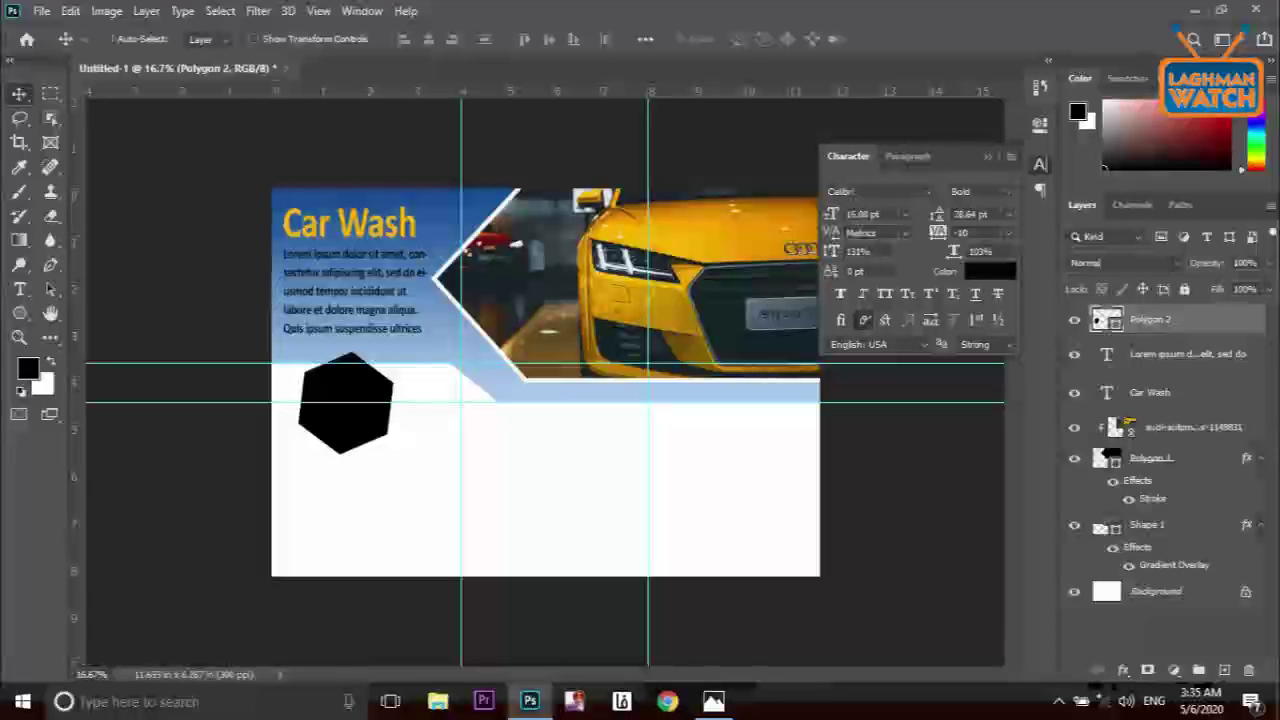
key(ctrl+t)
drag(385, 378, 407, 390)
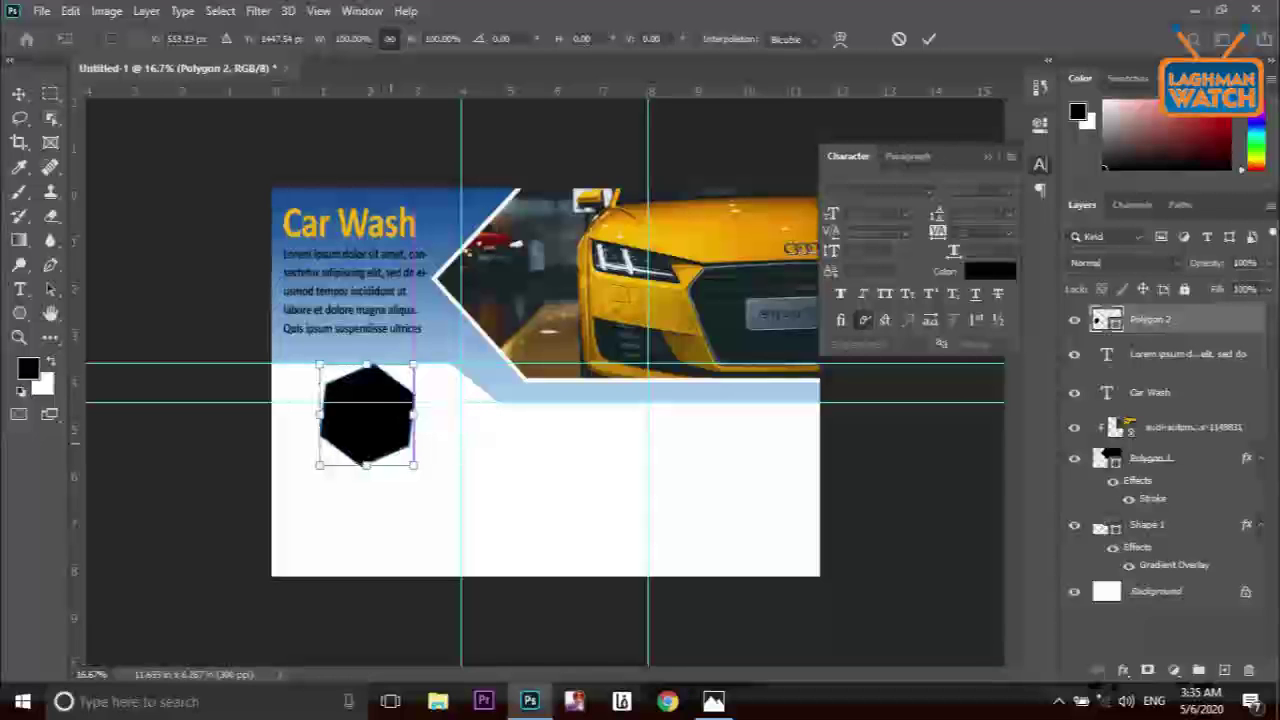
key(ctrl+plus)
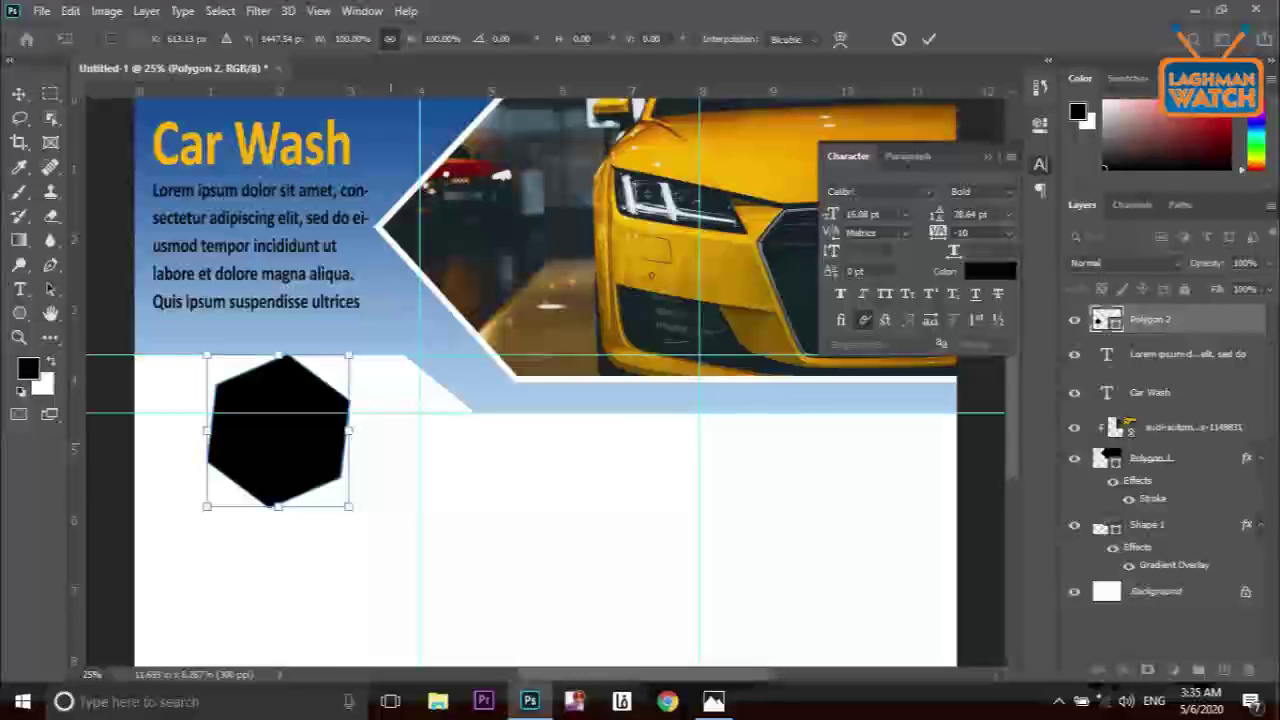
drag(325, 398, 335, 407)
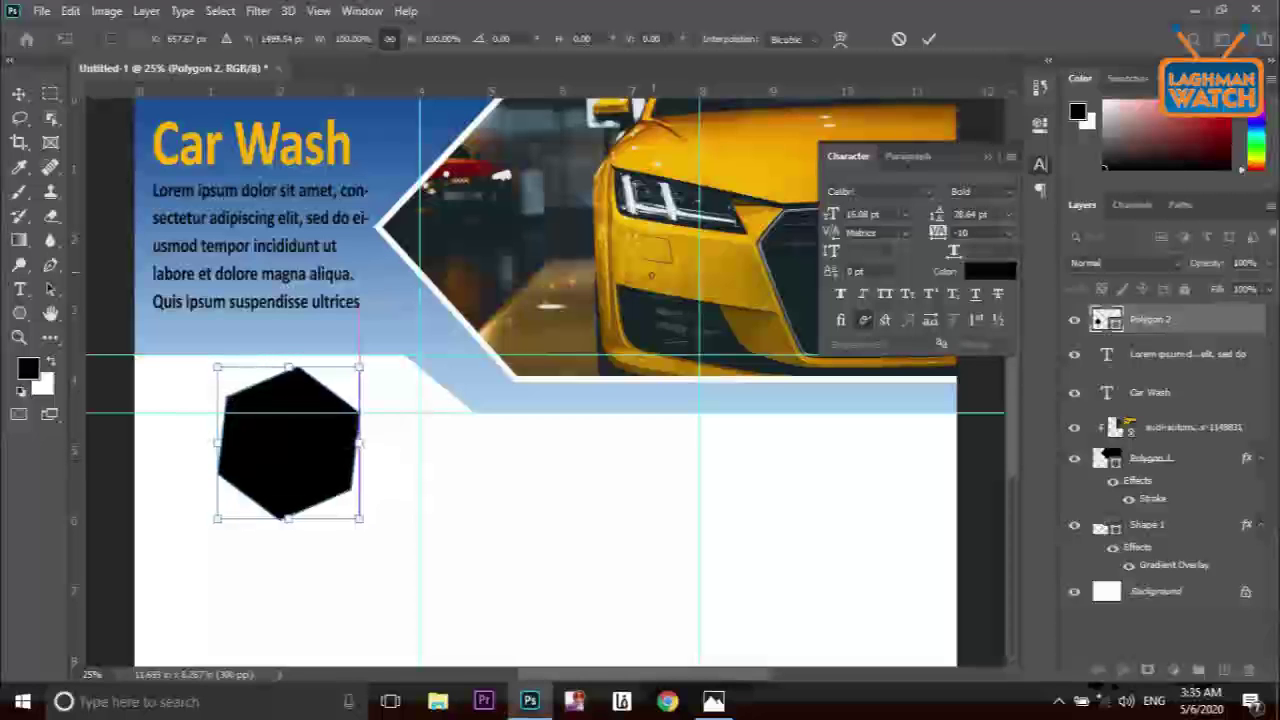
key(Return)
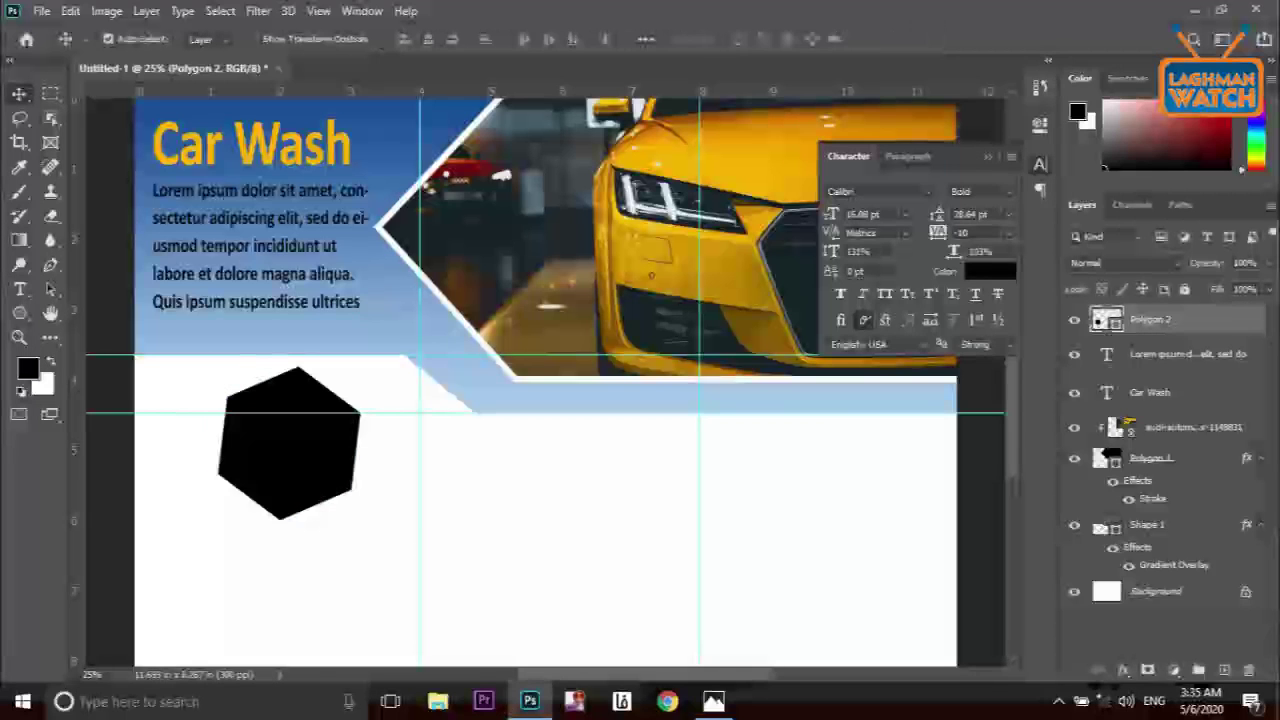
right_click(1168, 319)
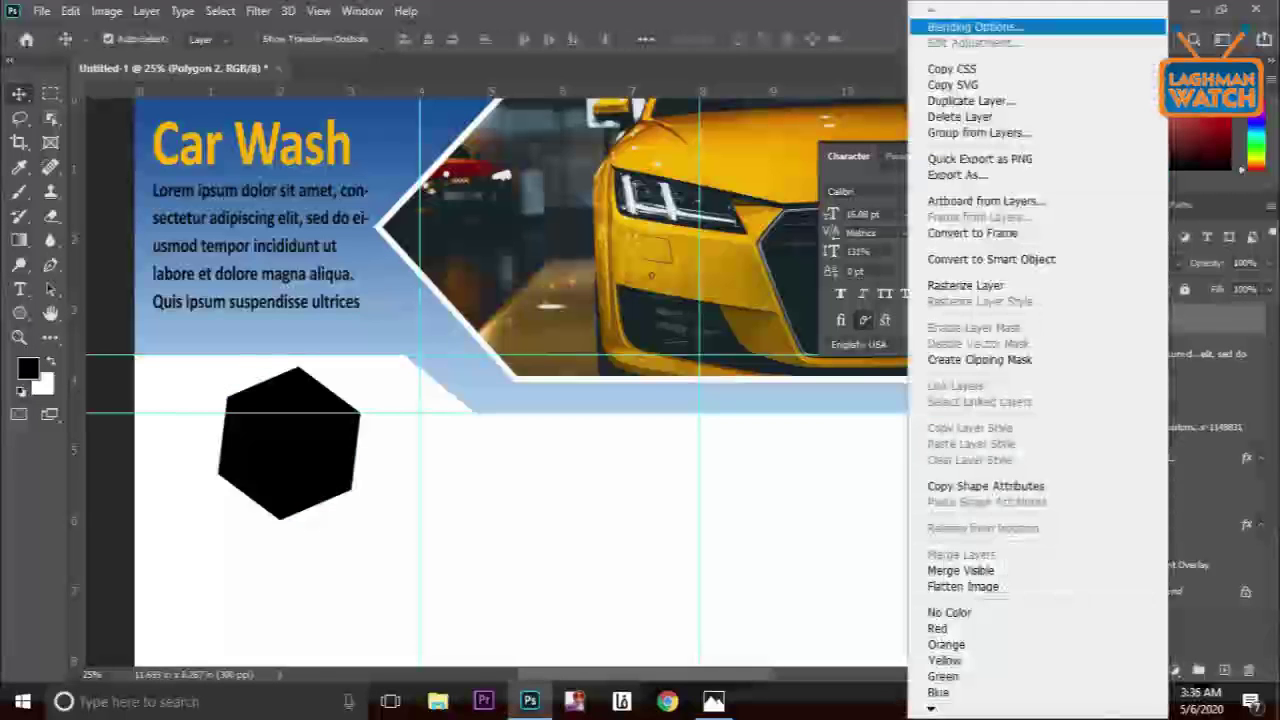
click(975, 27)
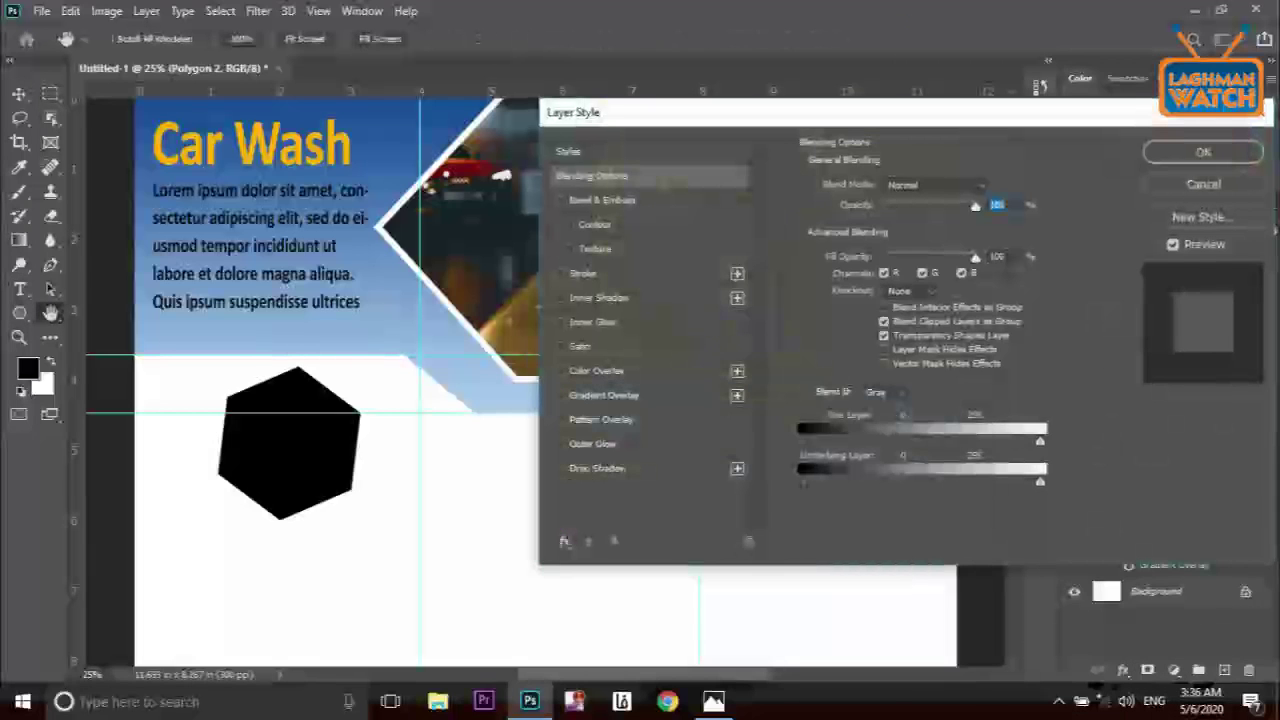
click(560, 346)
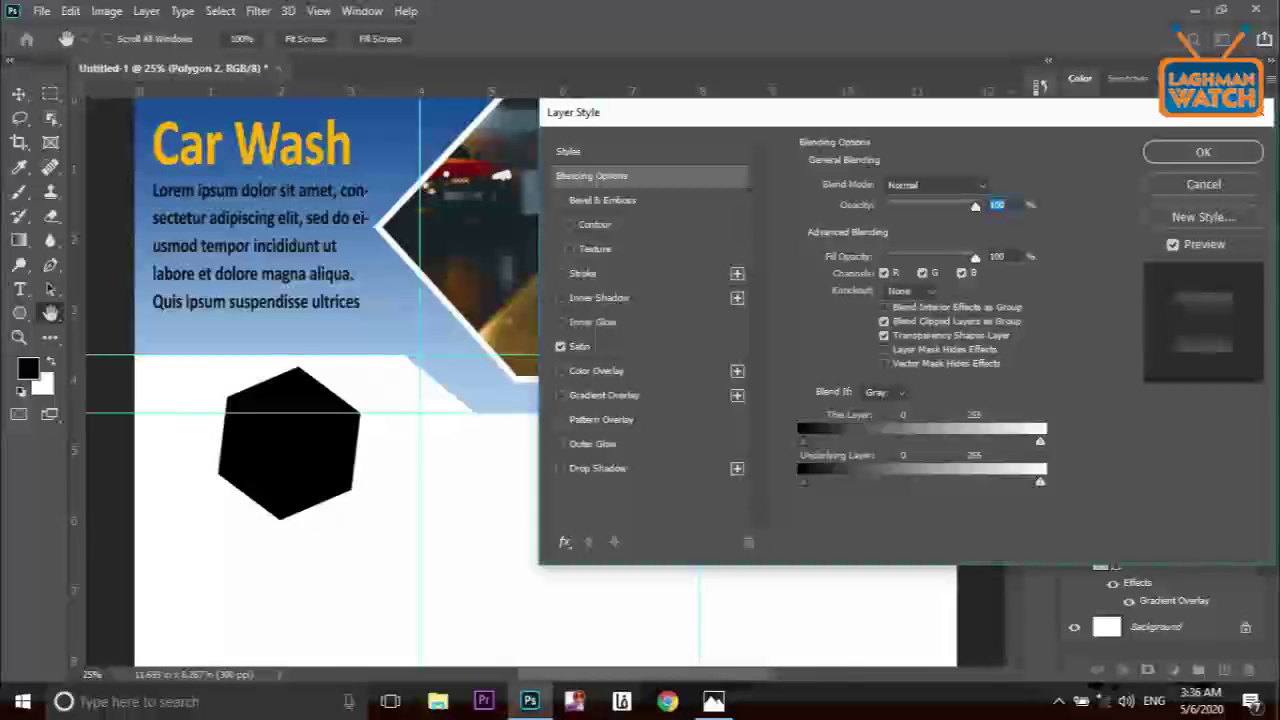
click(560, 346)
click(1205, 152)
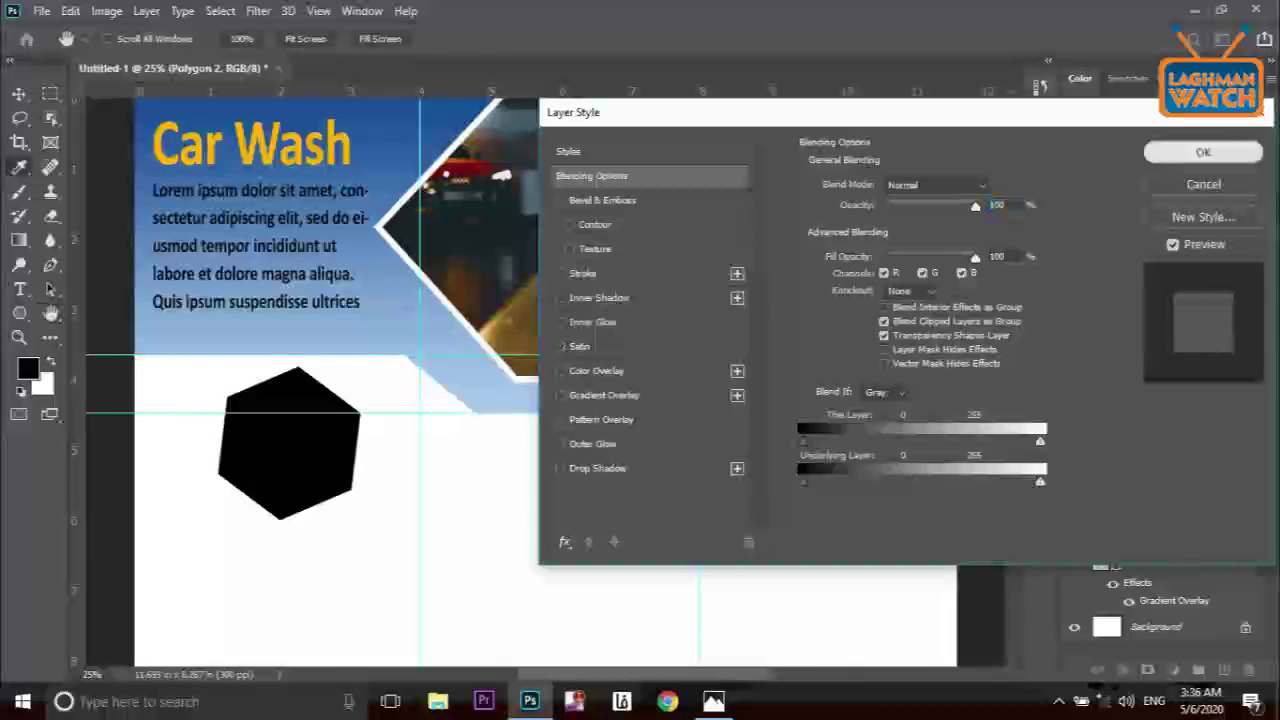
click(1207, 152)
Add a dark grey solid colour fill layer and place it directly above the Background layer
key(ctrl+minus)
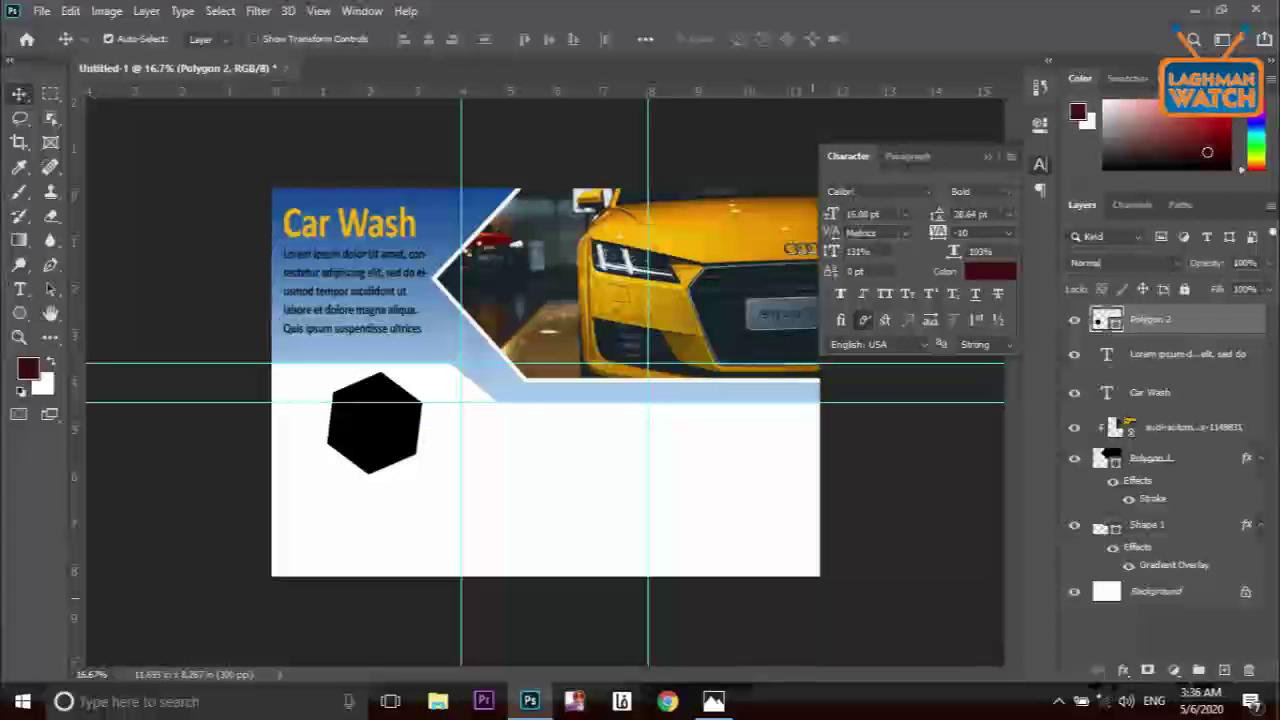
click(1174, 670)
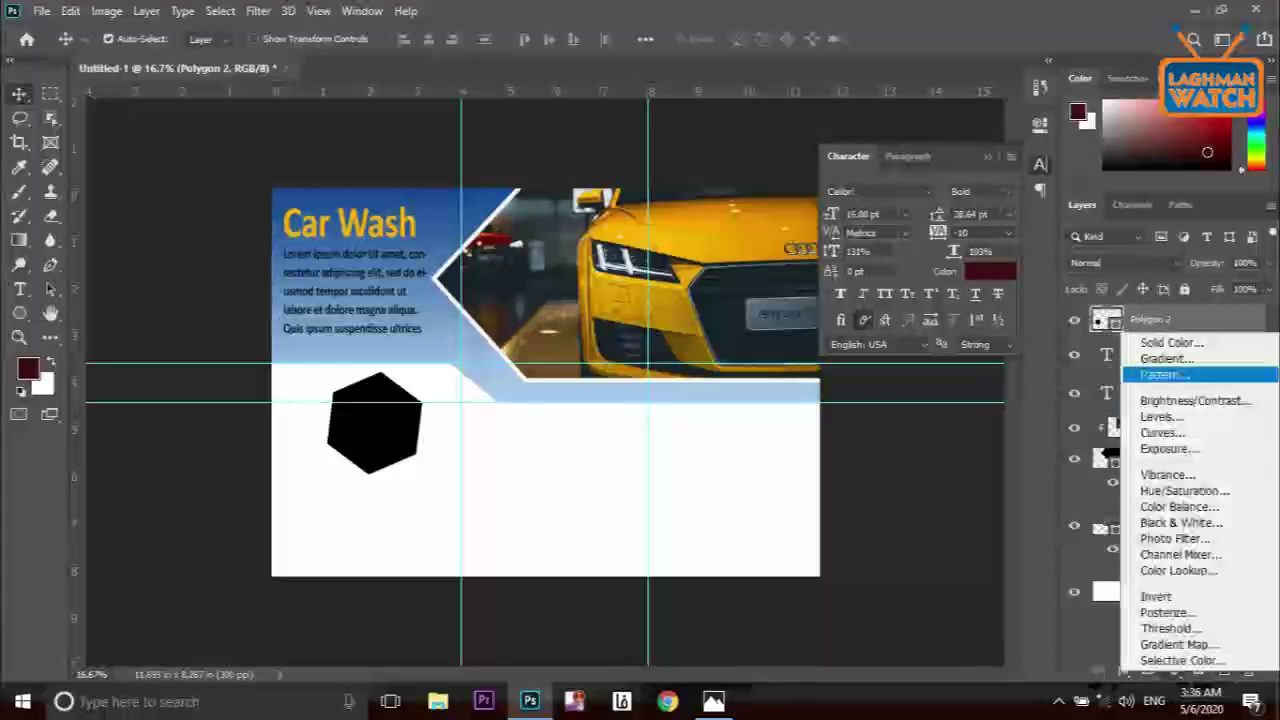
click(1160, 342)
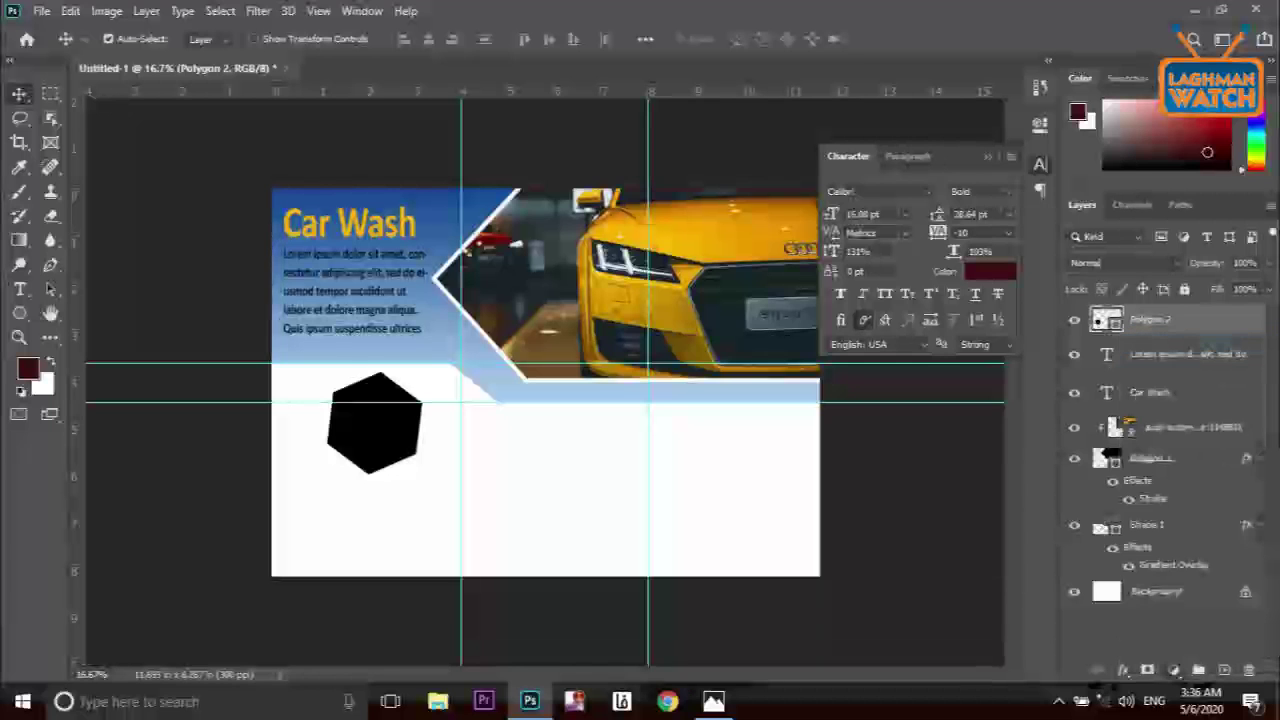
click(788, 445)
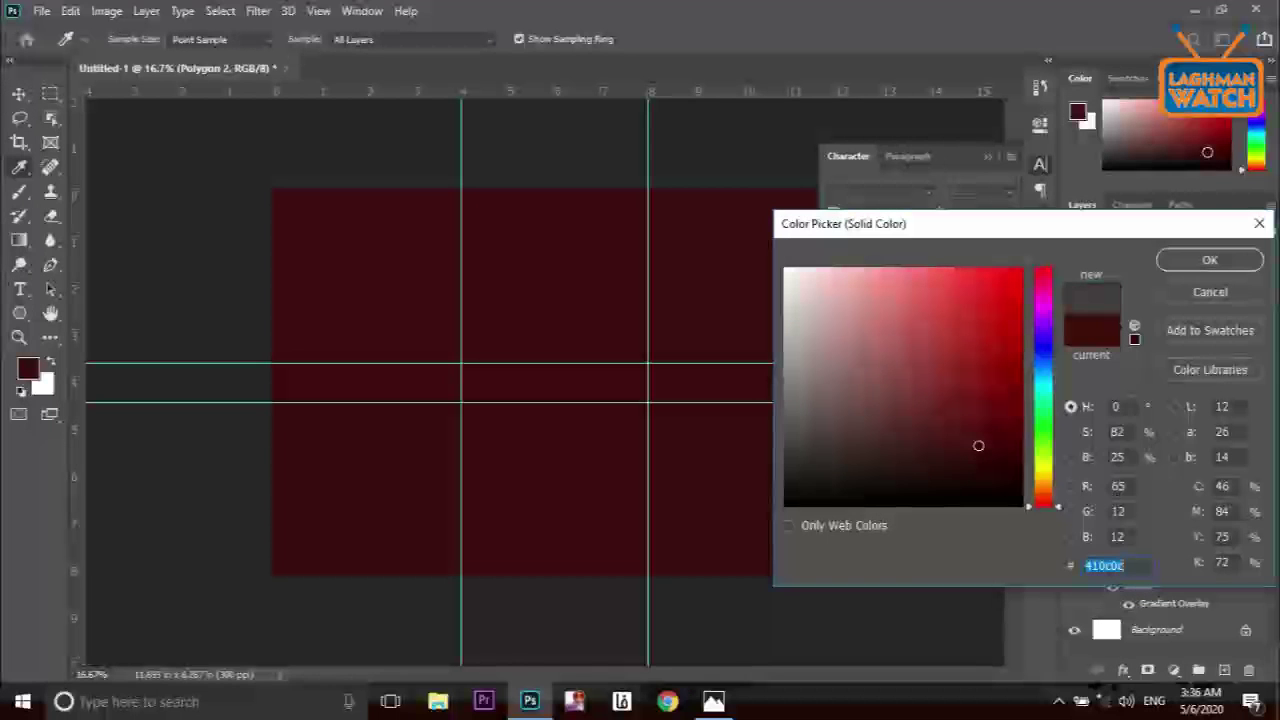
key(Return)
drag(1150, 323, 1142, 600)
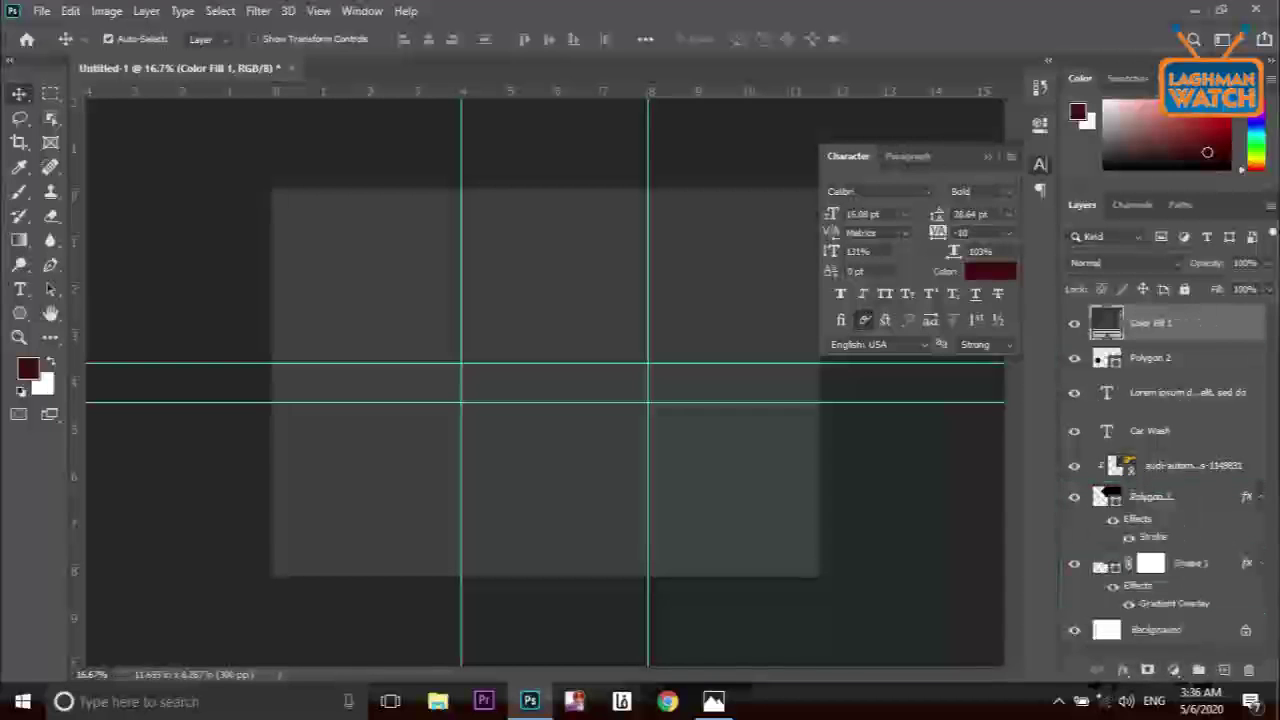
drag(1150, 323, 1150, 612)
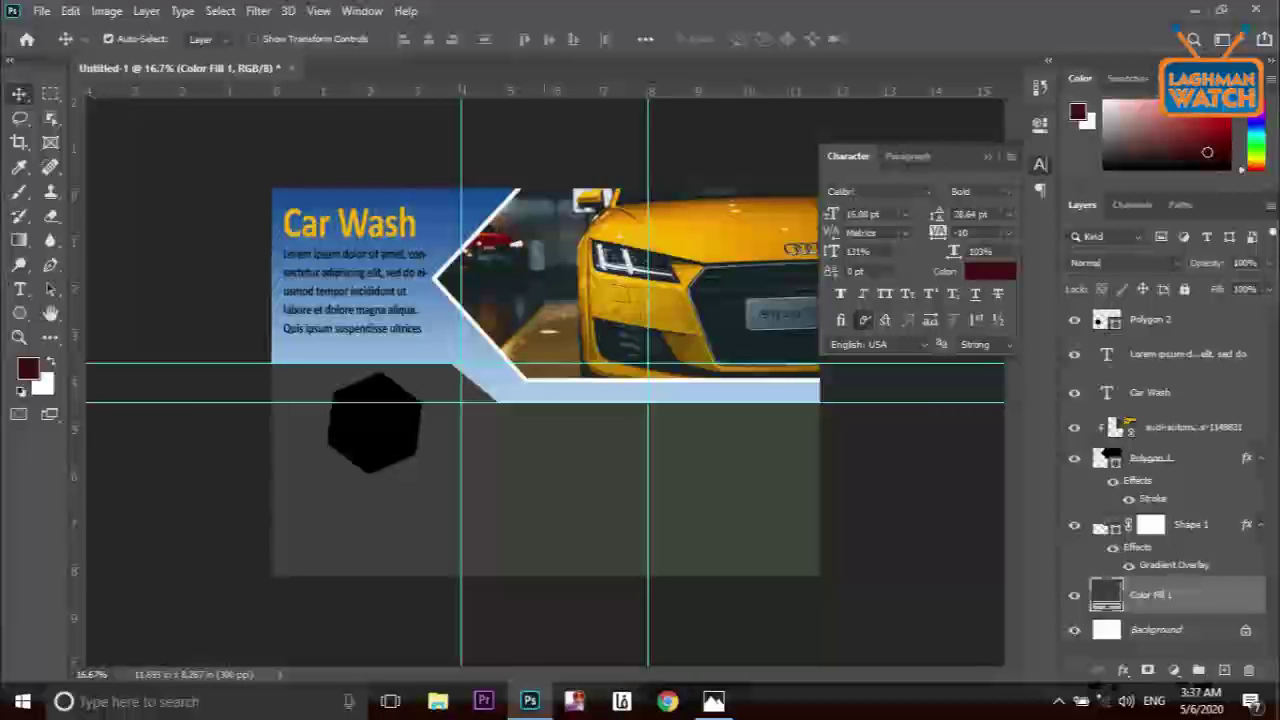
Select the black hexagon and duplicate its layer
click(376, 424)
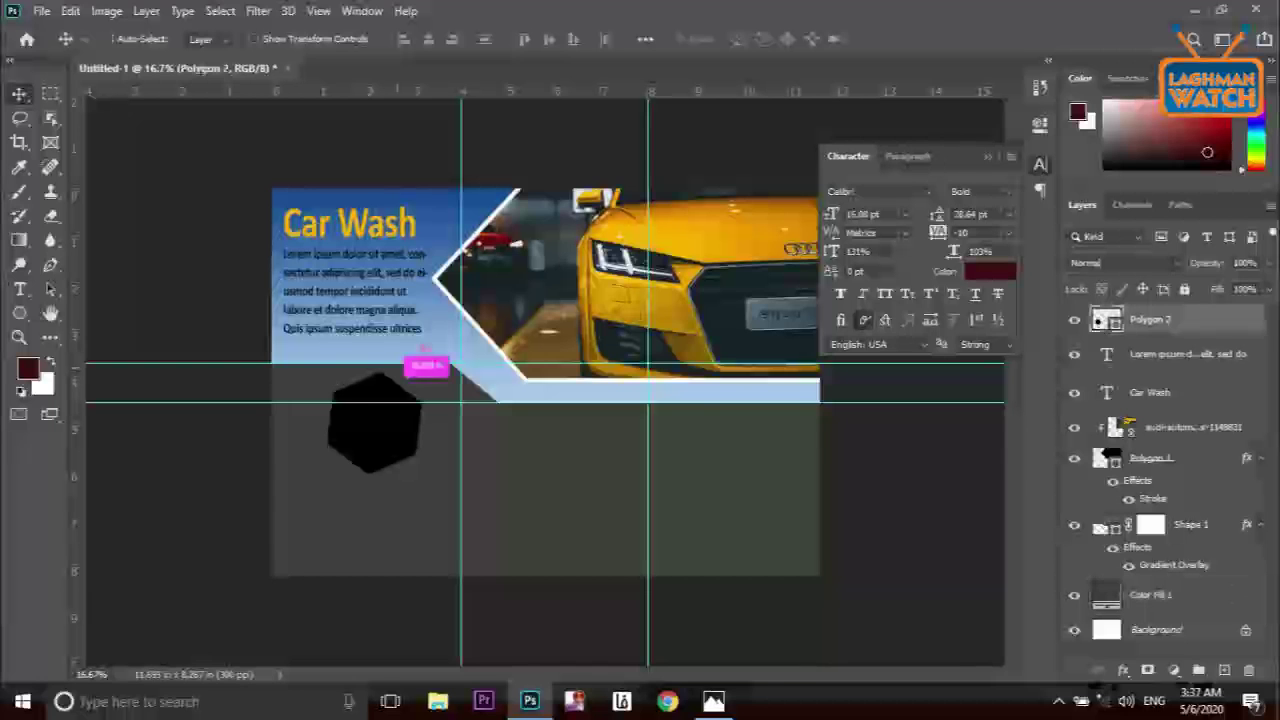
key(ctrl+plus)
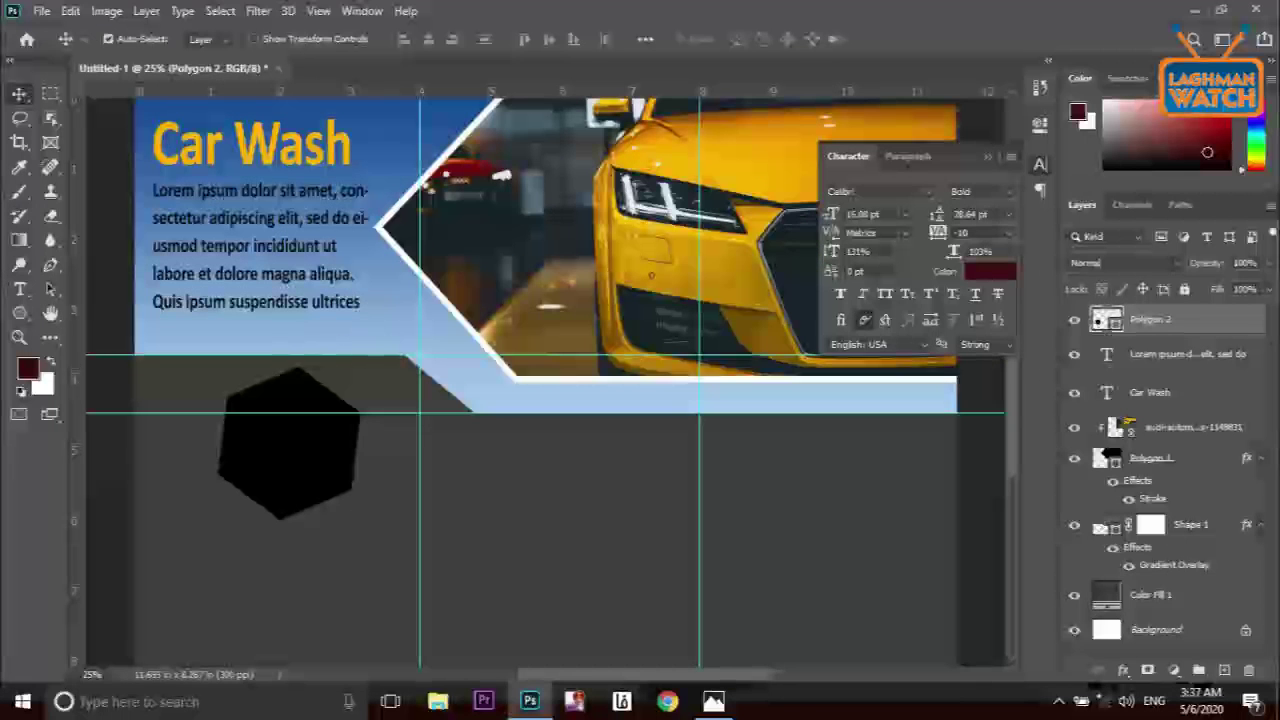
right_click(1150, 319)
click(960, 97)
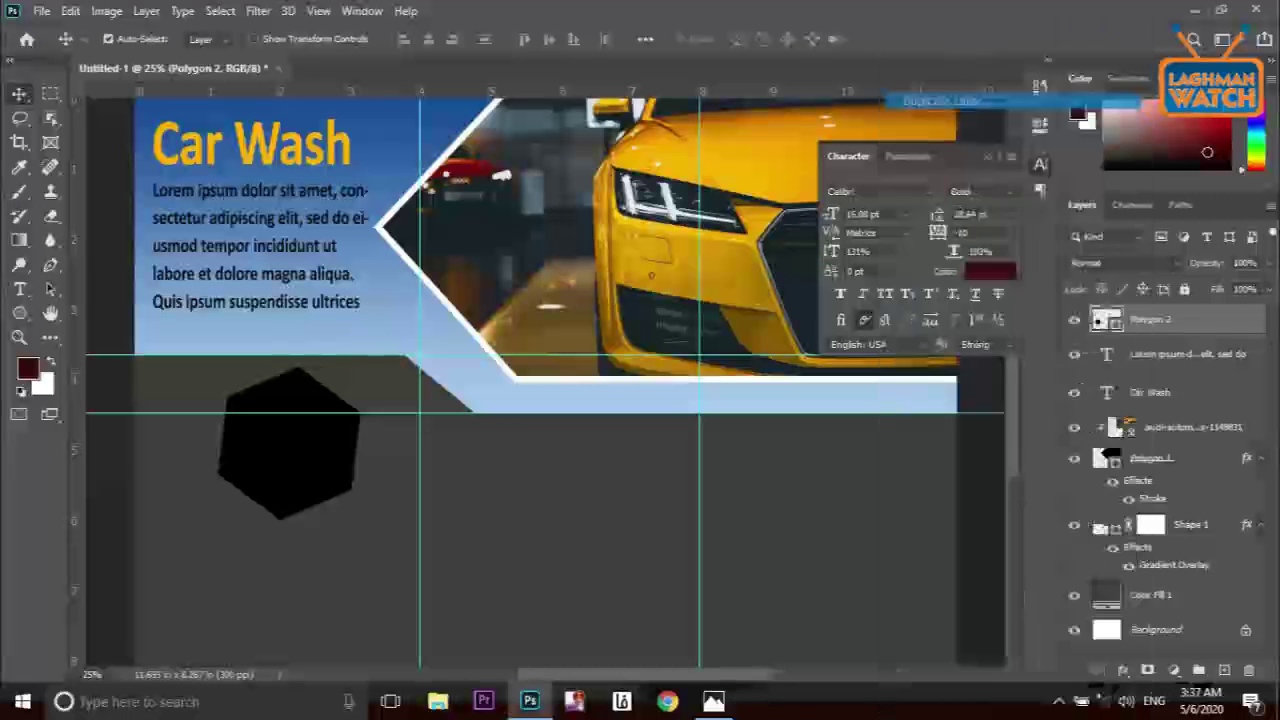
key(Return)
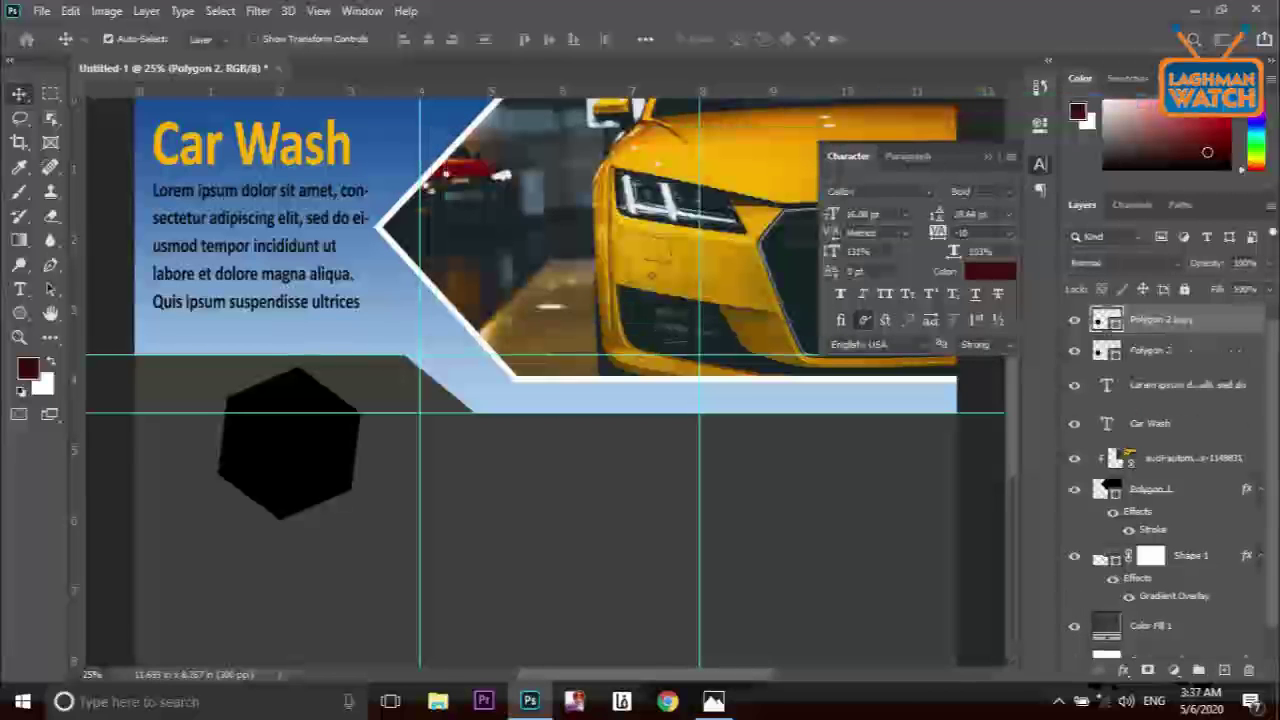
Scale the hexagon copy to about 75% and place it just below and right of the original, leaving a narrow gap
key(ctrl)
key(ctrl+t)
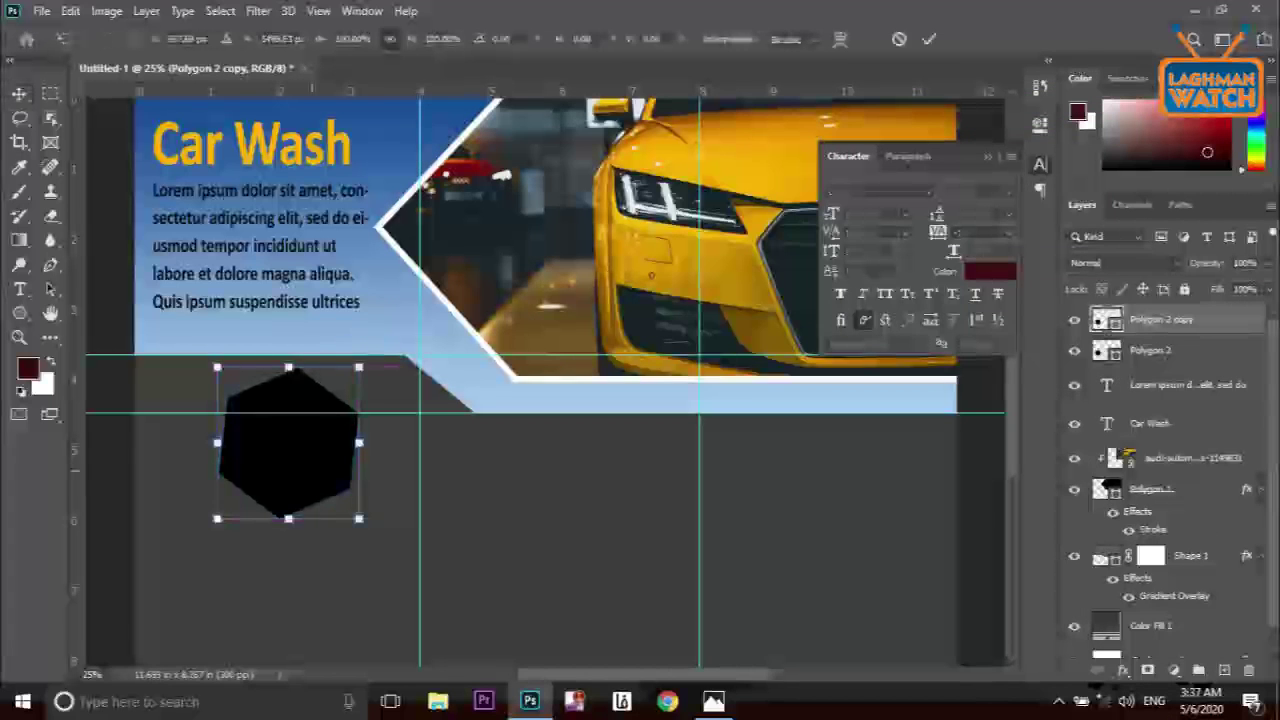
drag(344, 426, 409, 537)
drag(424, 630, 407, 613)
drag(384, 518, 370, 510)
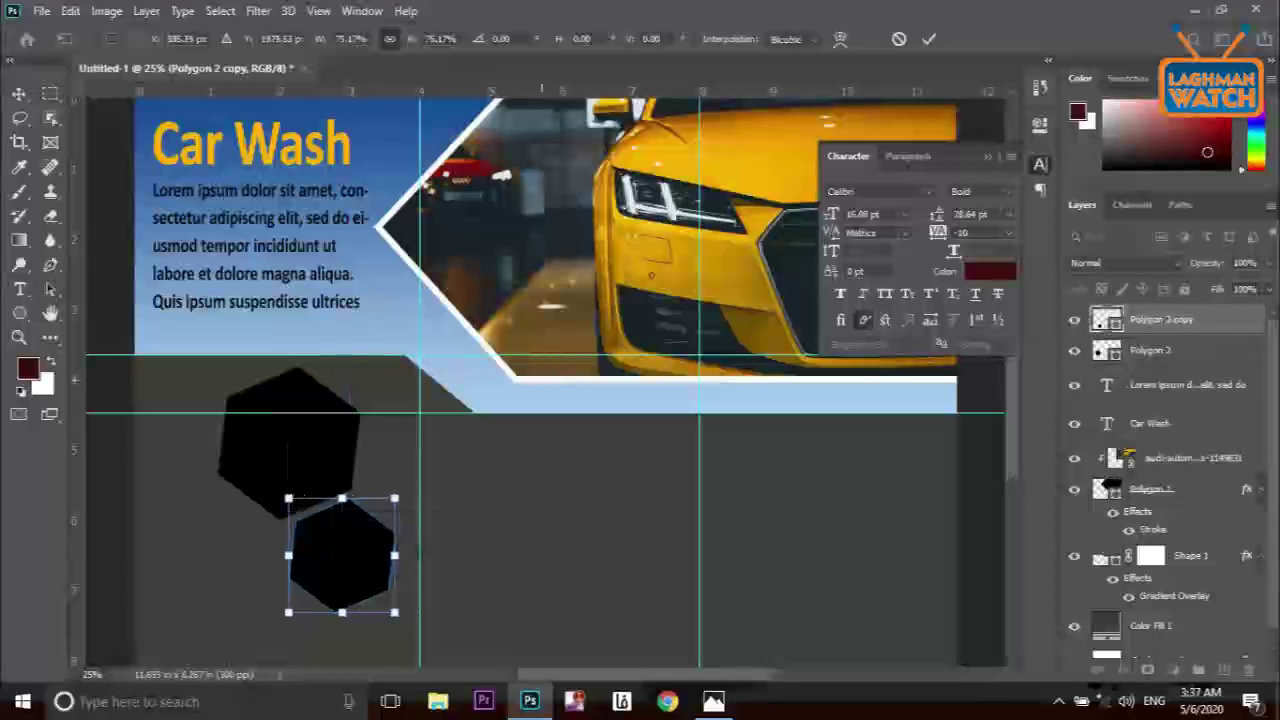
click(929, 38)
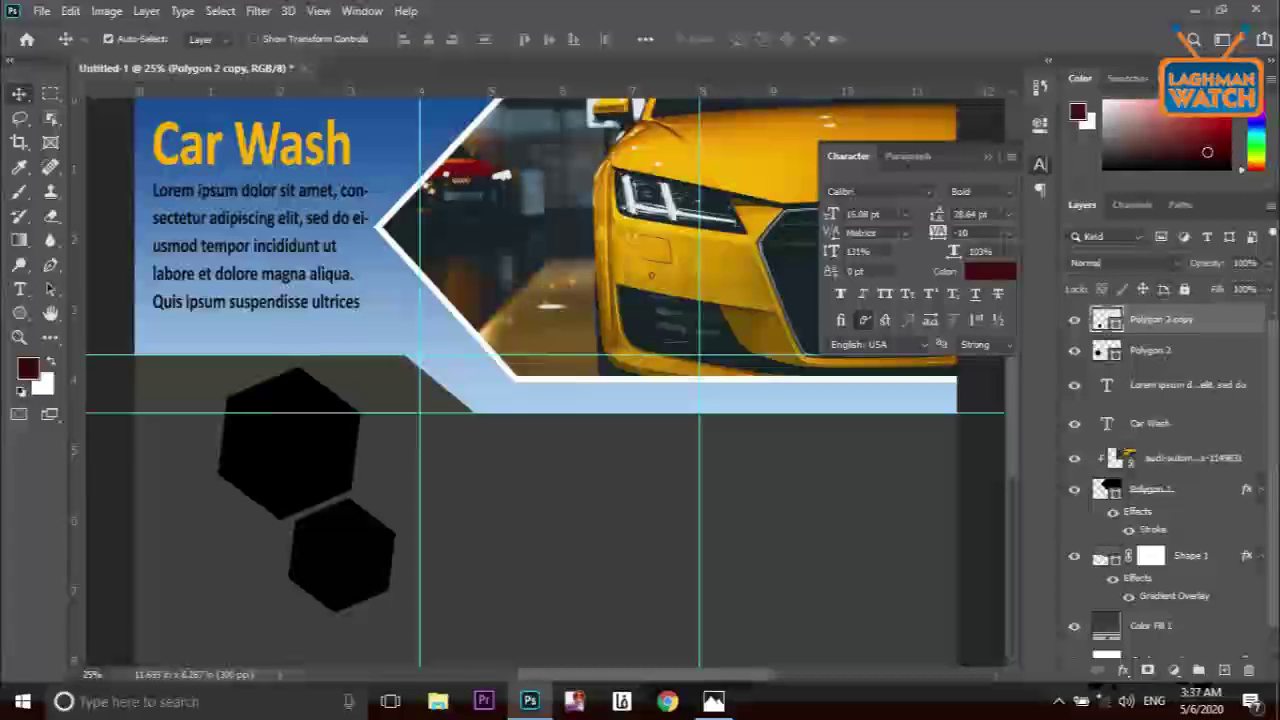
Duplicate the smaller hexagon, shrink the copy to about 1.35 in wide and place it left of the large hexagon at the page edge
right_click(1160, 319)
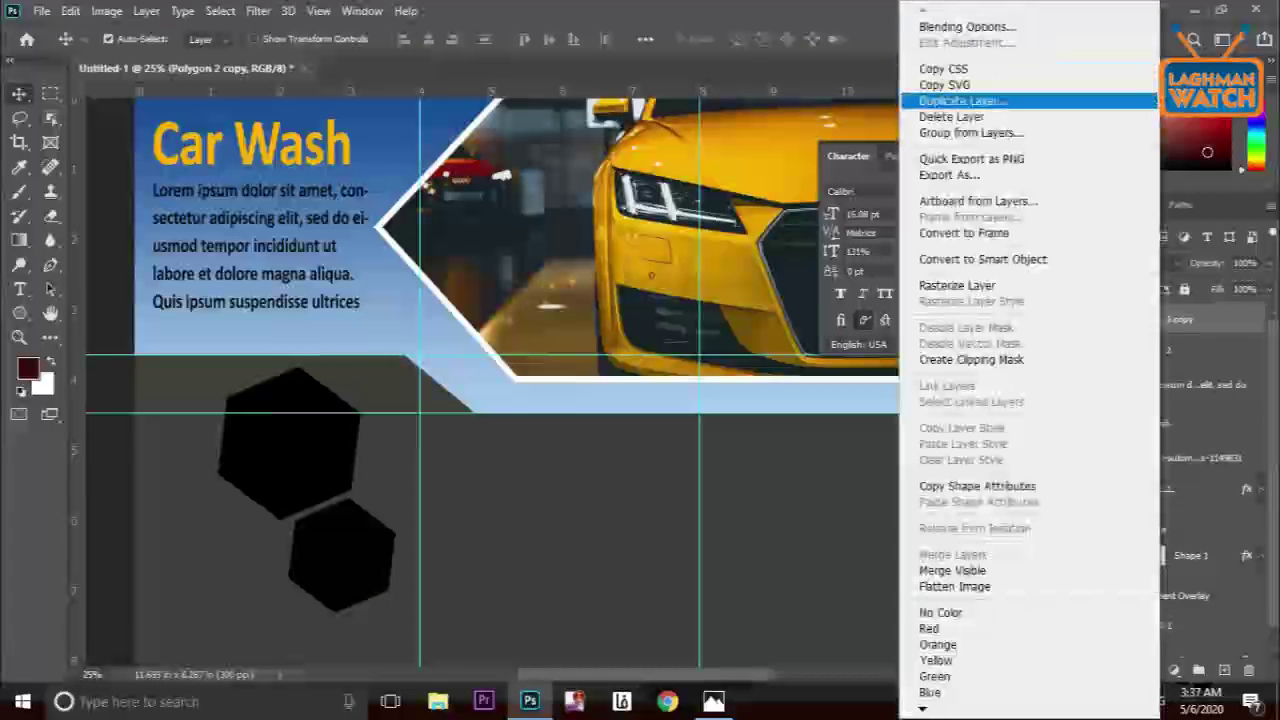
click(962, 100)
click(795, 179)
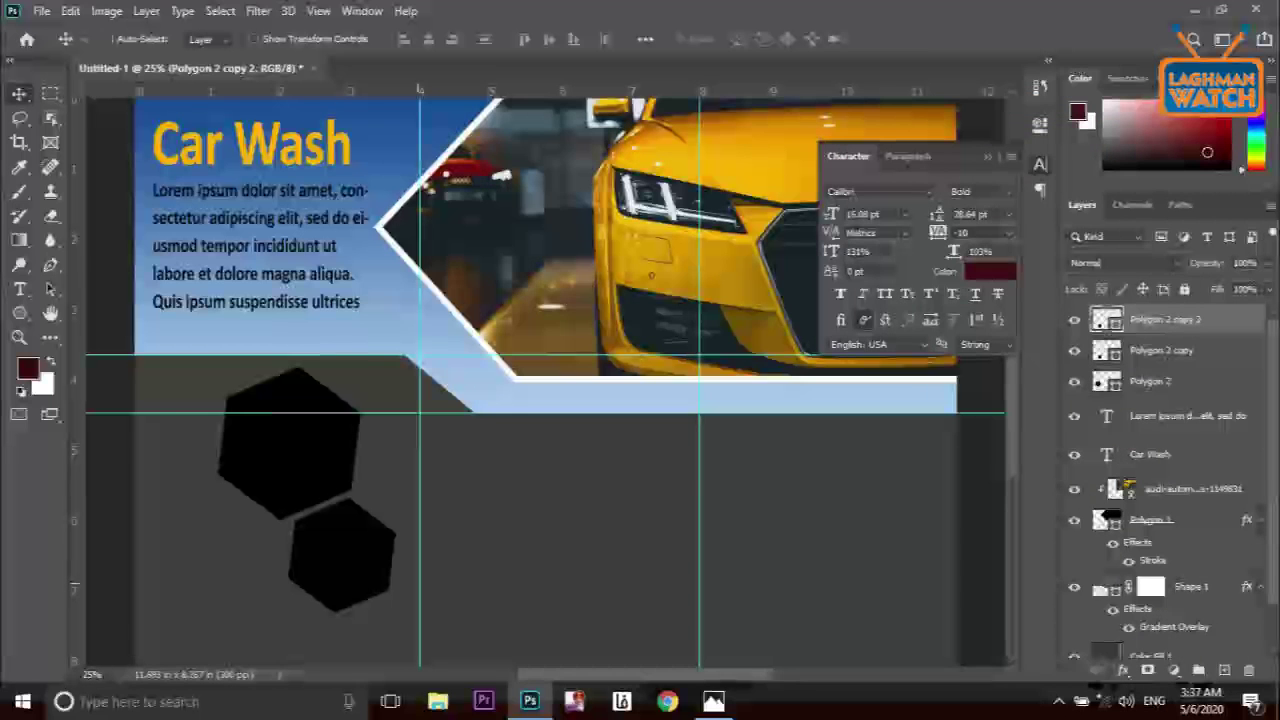
key(ctrl+t)
drag(382, 525, 213, 424)
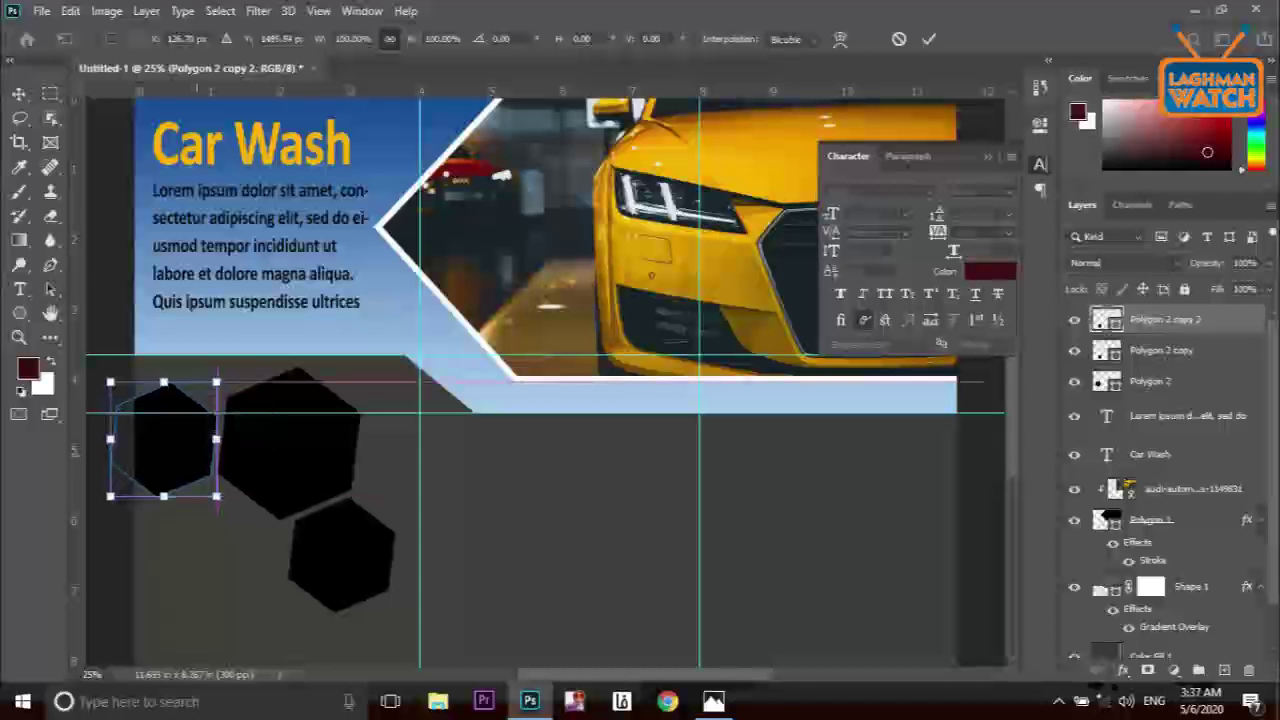
drag(217, 497, 207, 485)
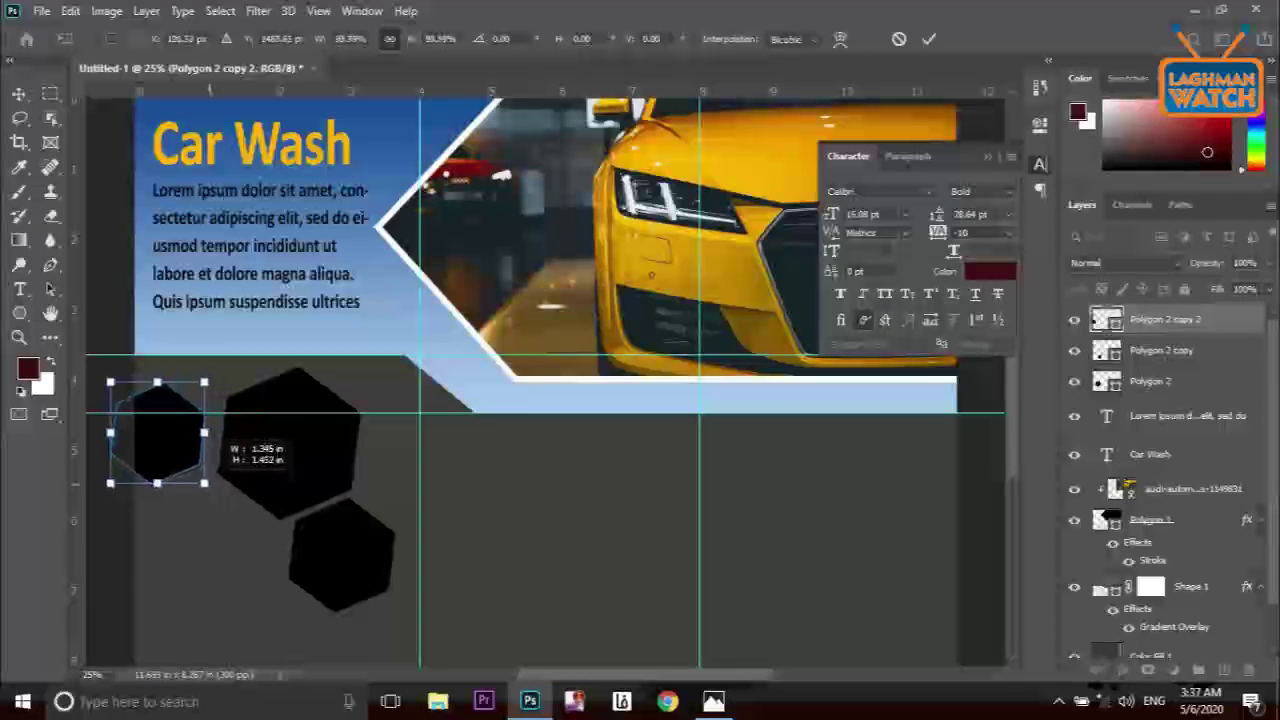
drag(201, 426, 208, 427)
key(Return)
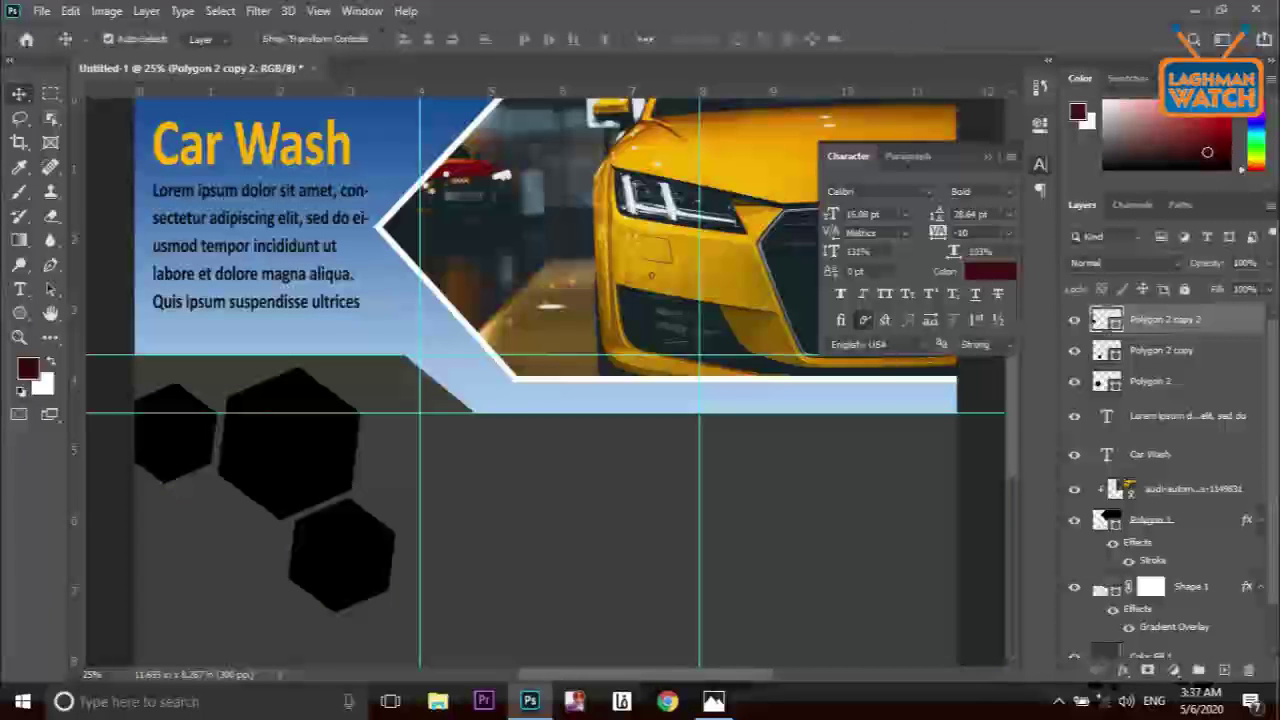
Select the three hexagon layers, shift them slightly right so the set starts at the page's left edge, and group them
ctrl+click(1162, 351)
ctrl+click(1160, 382)
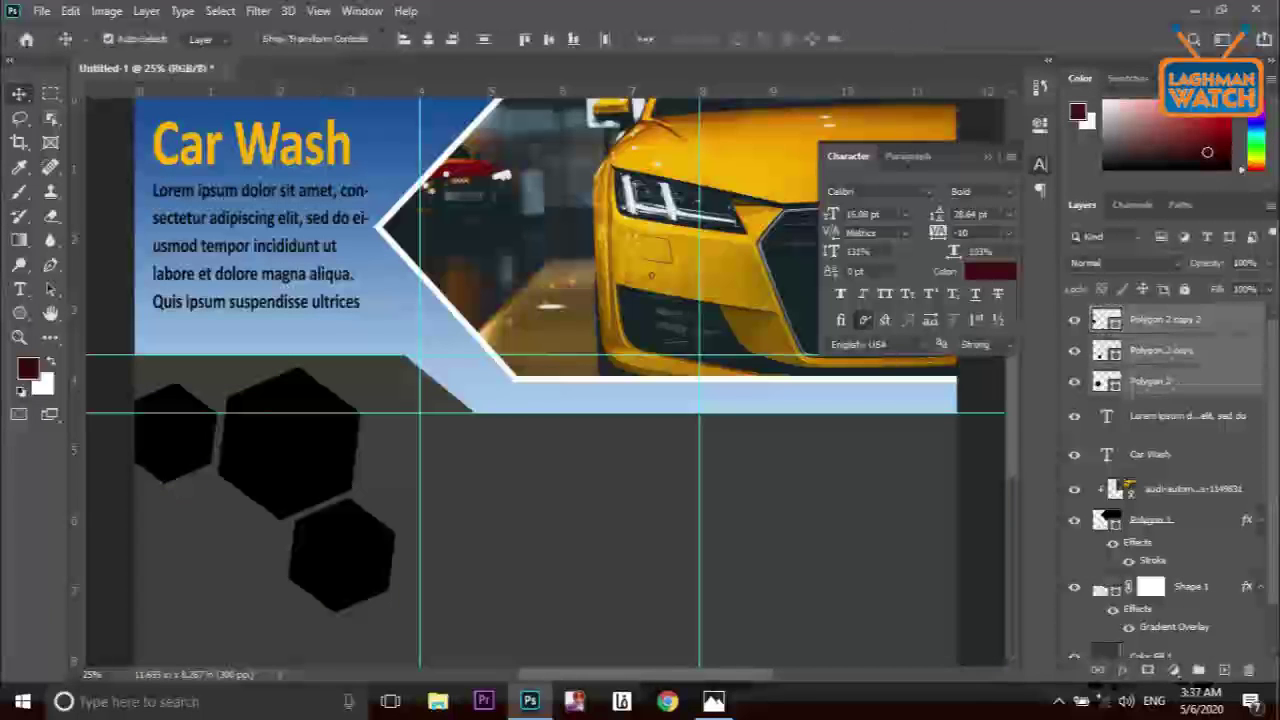
key(ctrl+t)
drag(352, 434, 366, 436)
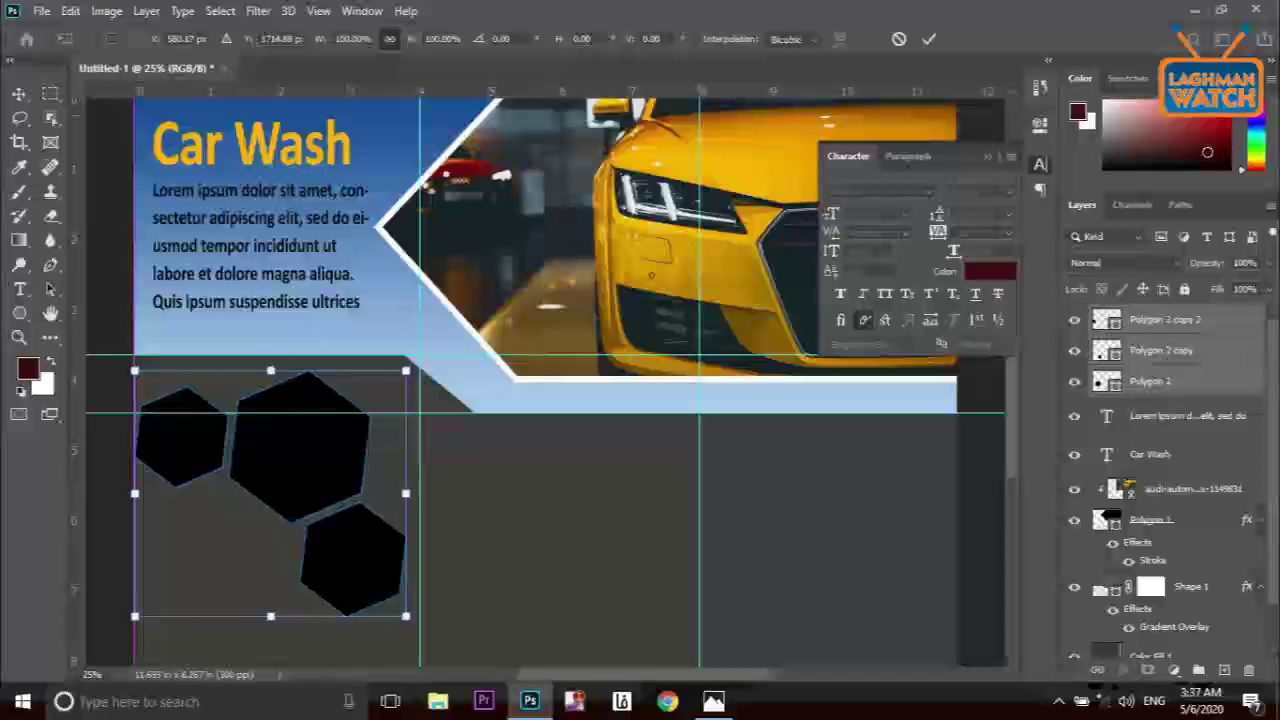
key(Return)
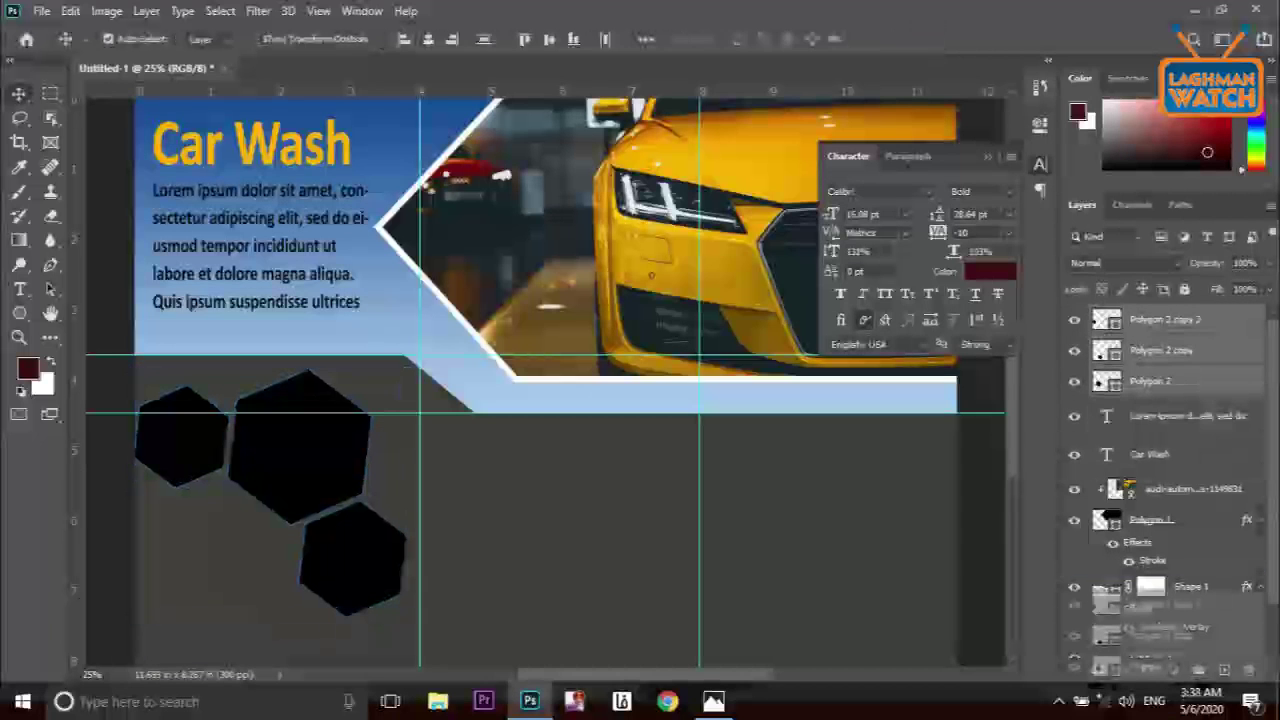
key(ctrl+g)
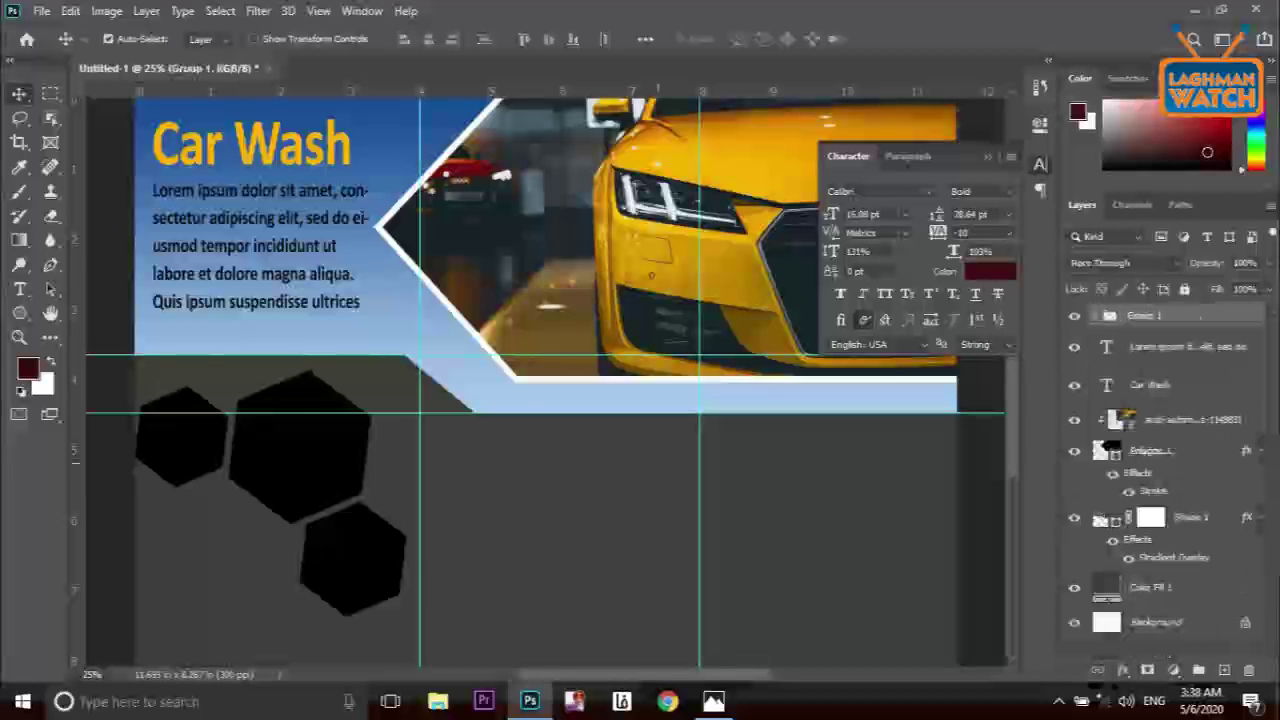
Nudge the hexagon group slightly right and up so it sits inside the first fold panel with a small margin
key(Right)
key(Right)
key(Right)
key(Right)
key(Right)
key(Right)
key(Right)
key(Right)
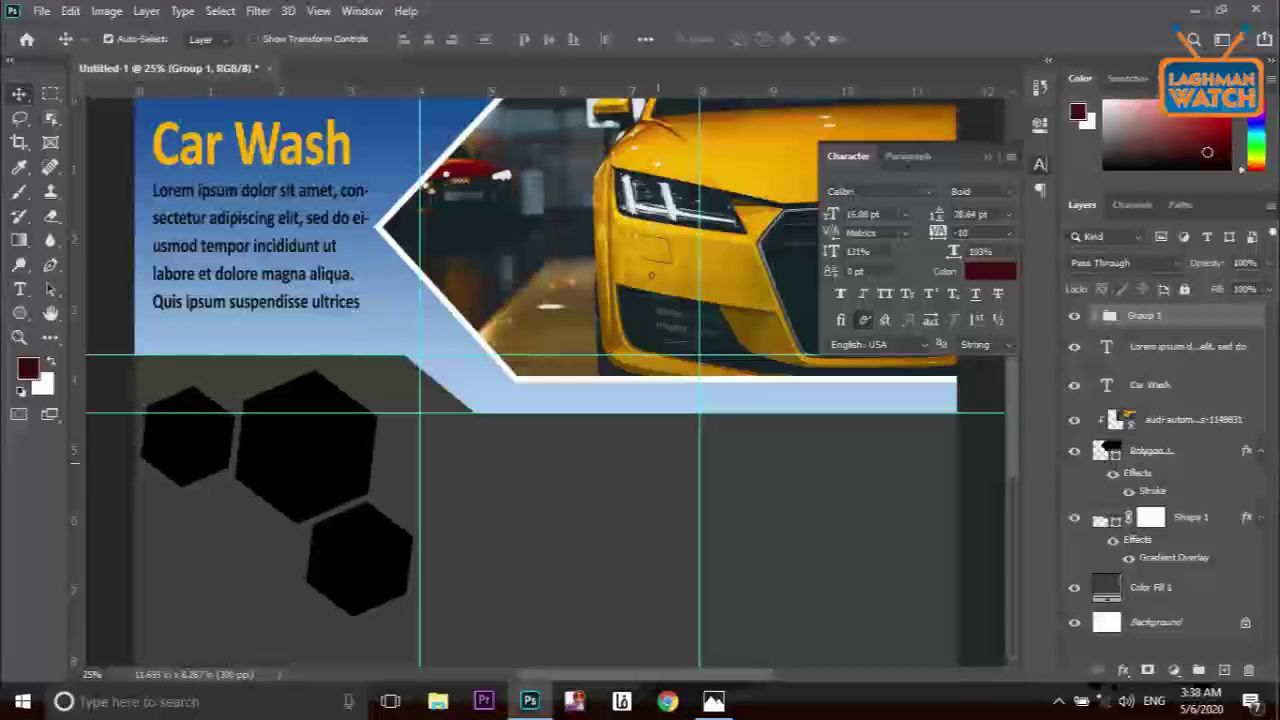
key(shift+Up)
key(shift+Up)
key(shift+Up)
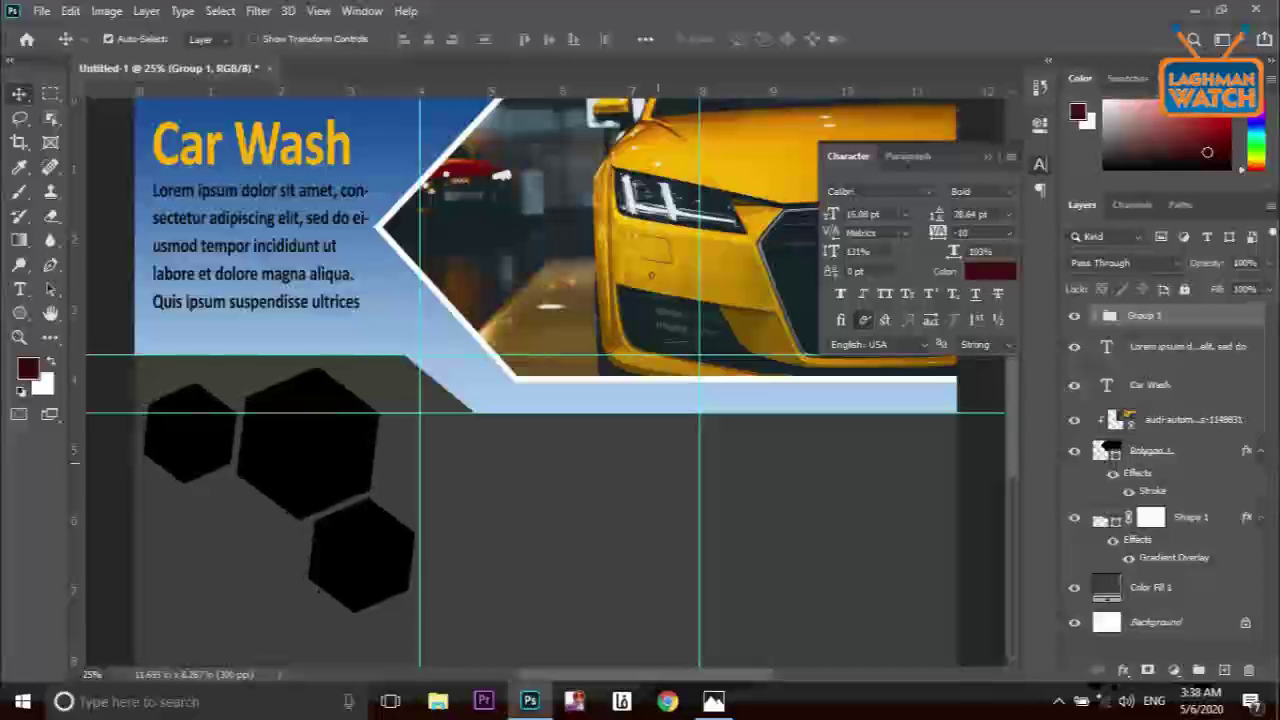
key(Up)
key(Up)
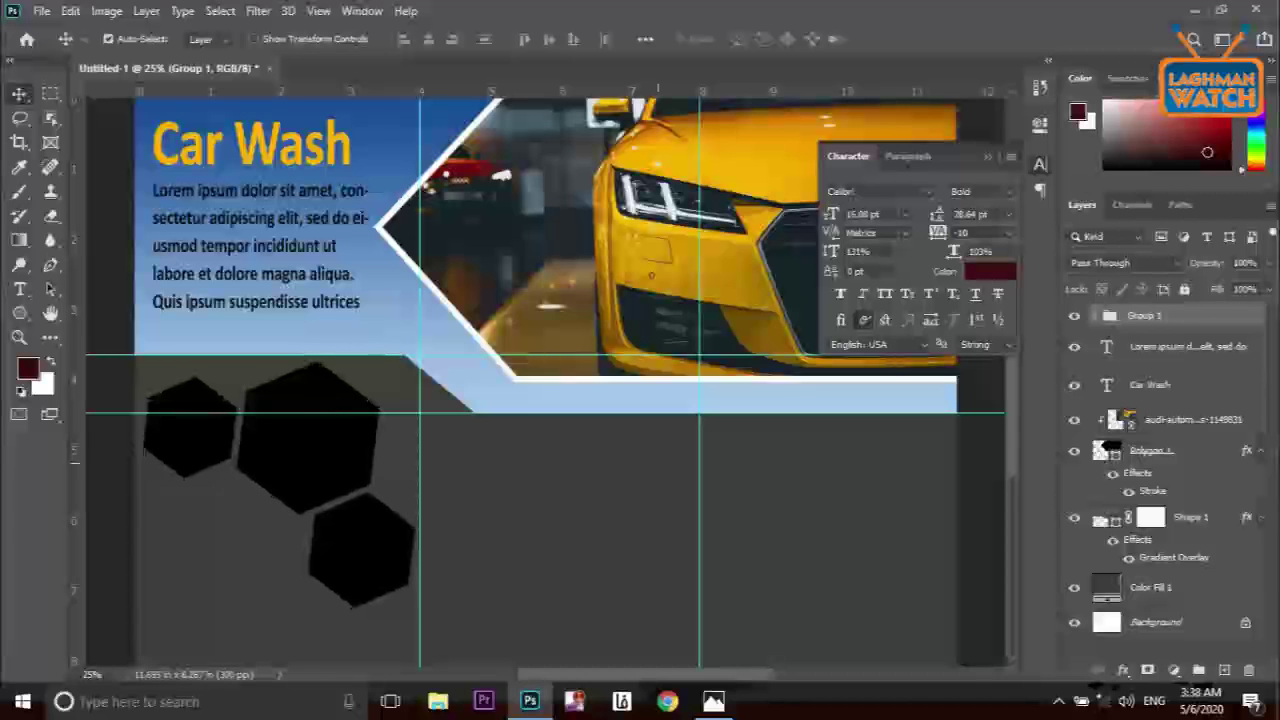
key(ctrl+minus)
key(ctrl+plus)
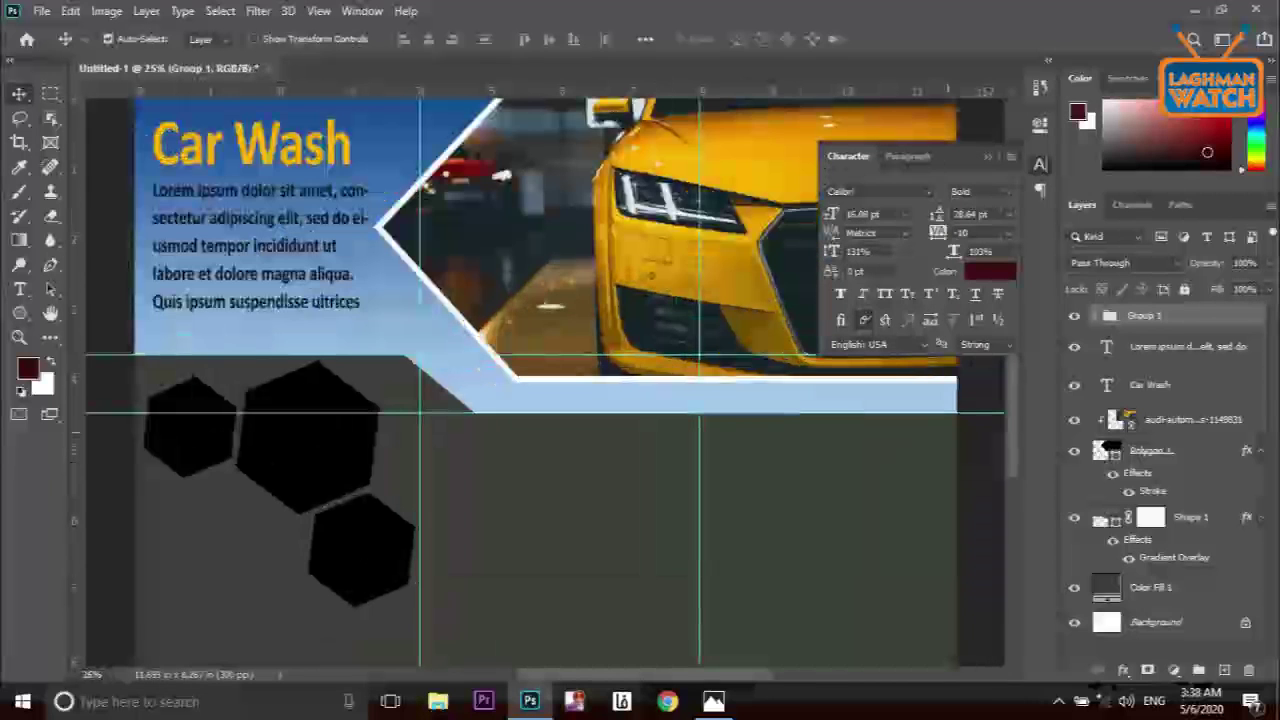
Add a layer atop the hexagon group and start a black Pen shape from the page's left edge, following the undersides of the two upper hexagons
click(1096, 315)
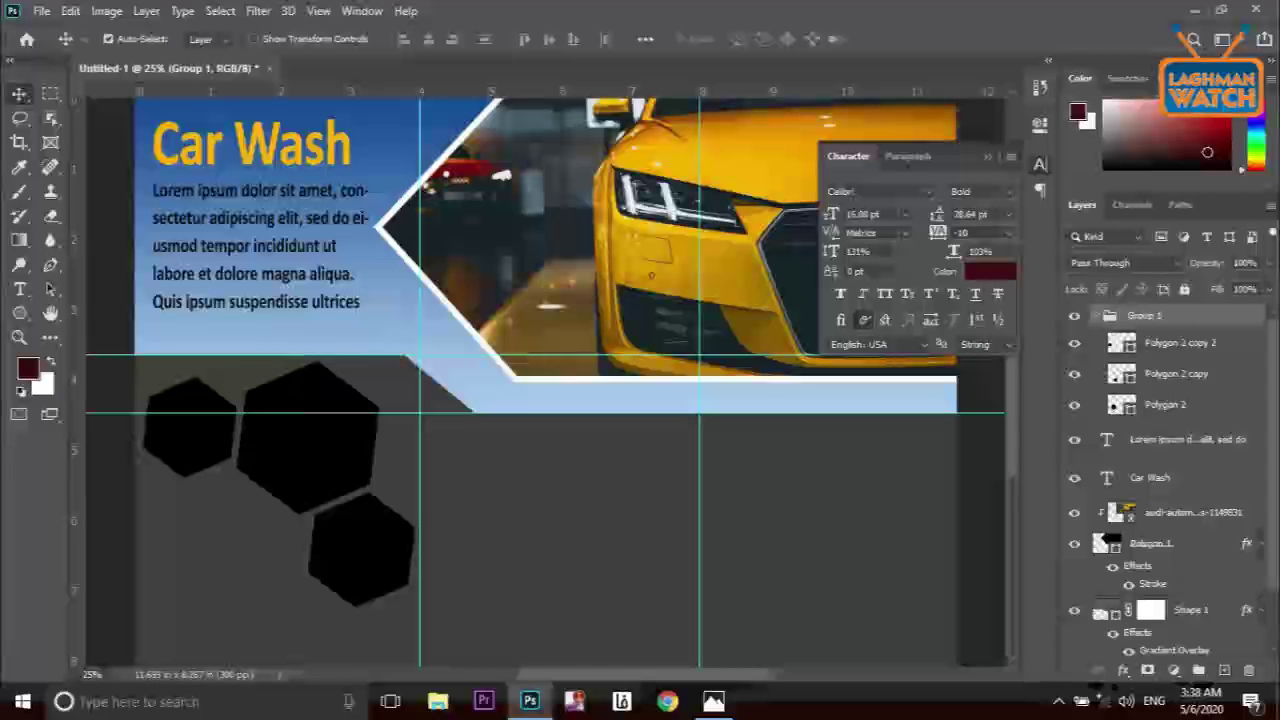
key(ctrl+shift+alt+n)
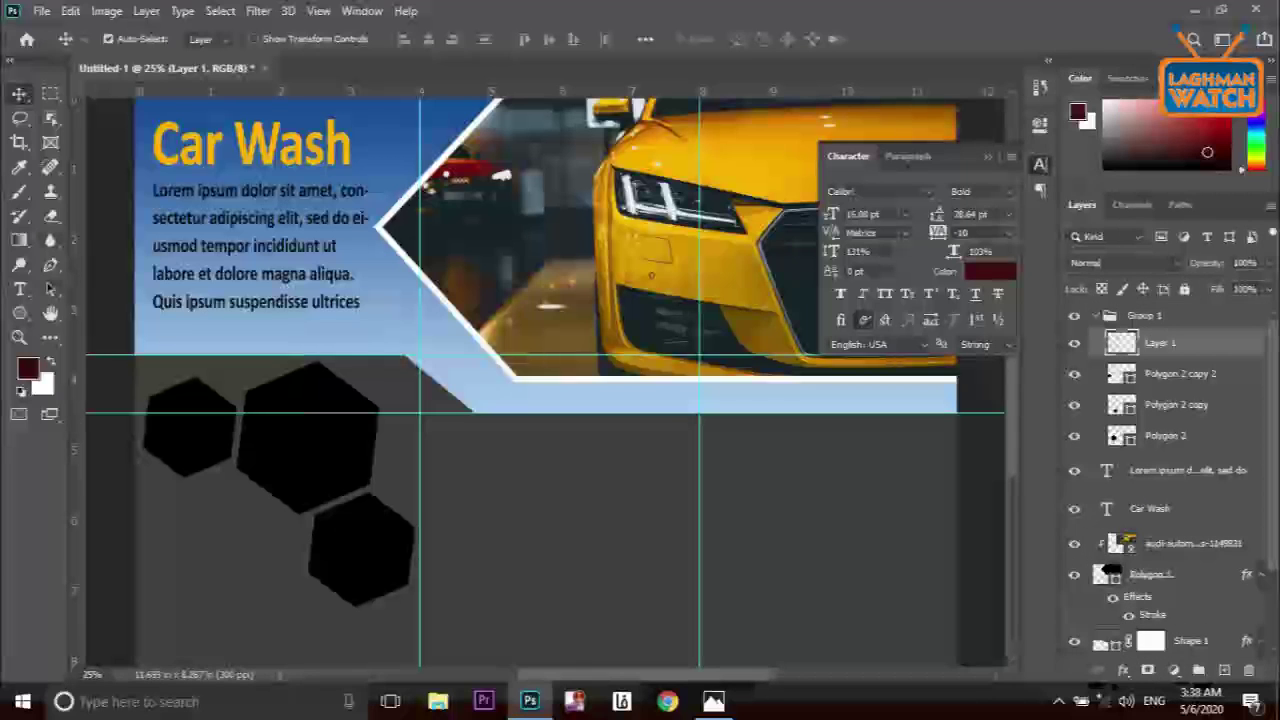
click(50, 265)
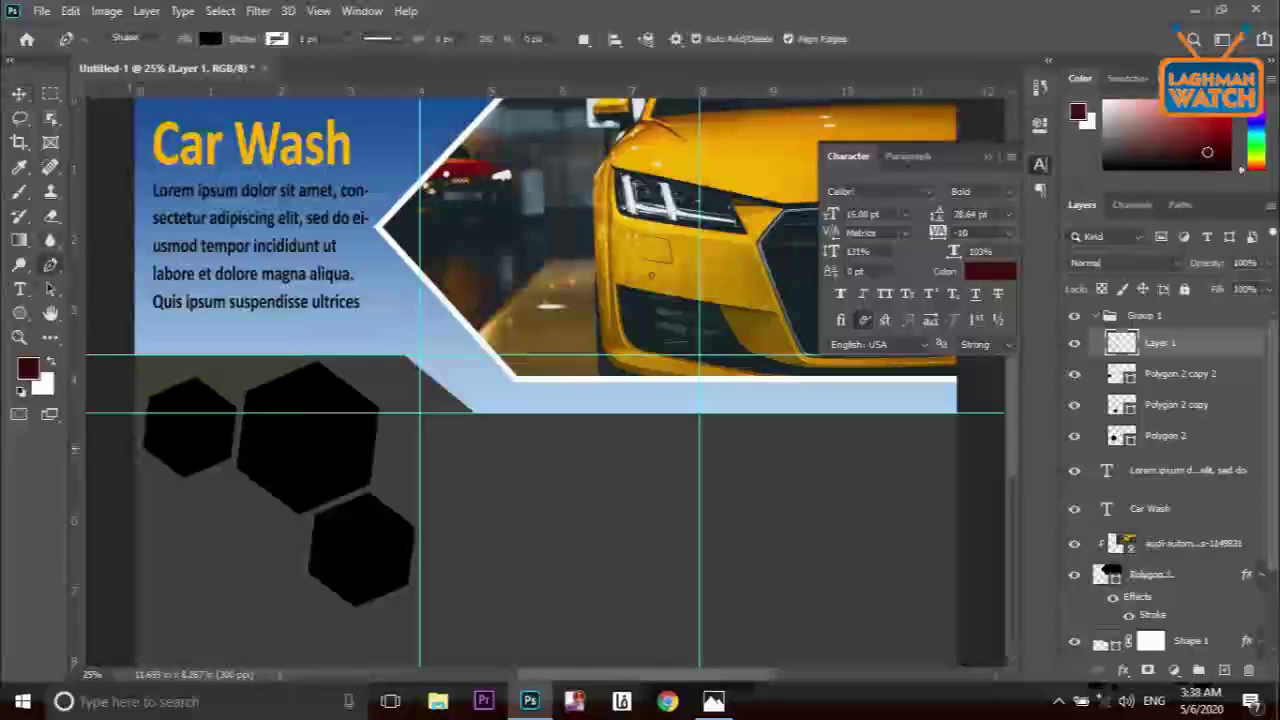
key(ctrl+plus)
drag(564, 675, 514, 675)
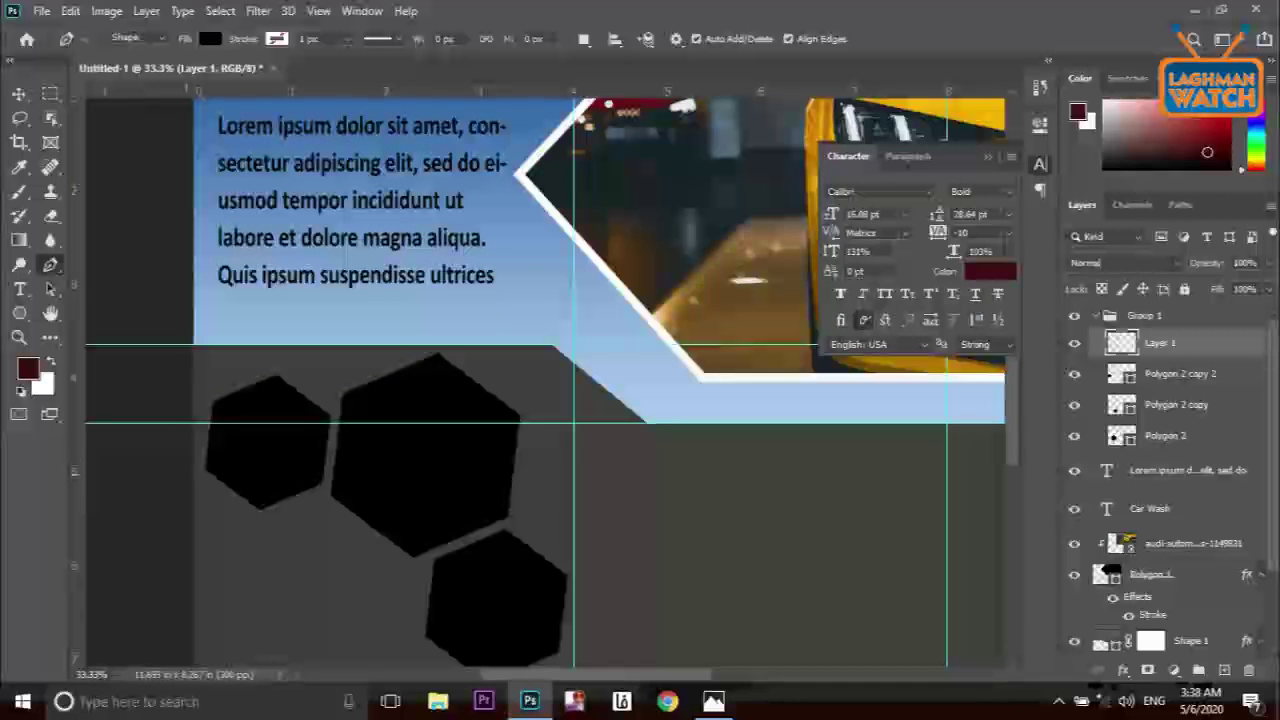
click(185, 474)
click(200, 472)
click(259, 521)
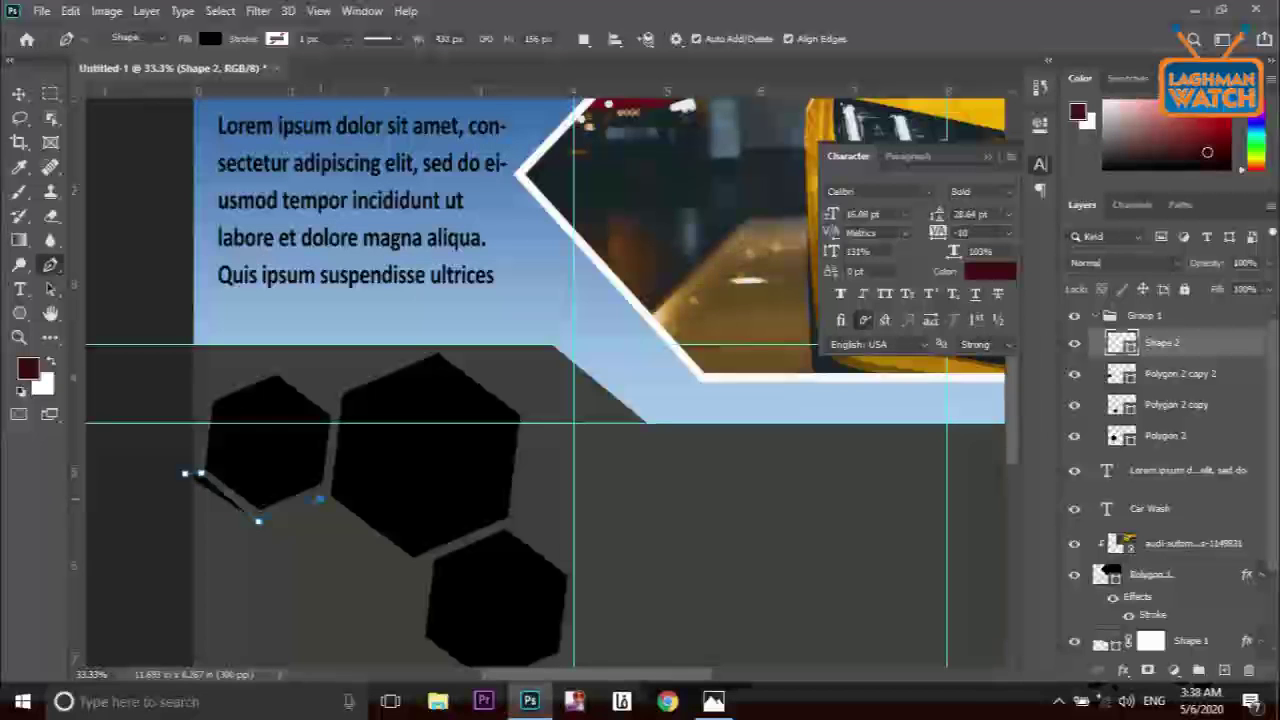
click(319, 497)
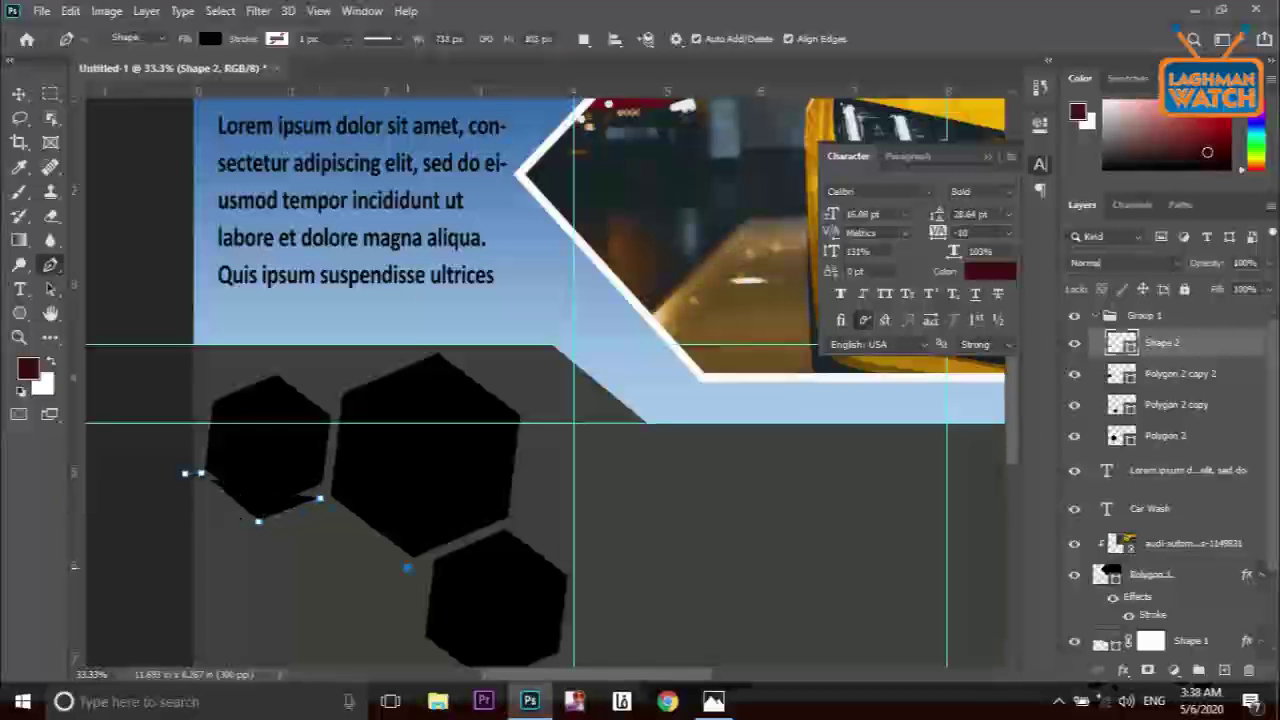
click(408, 567)
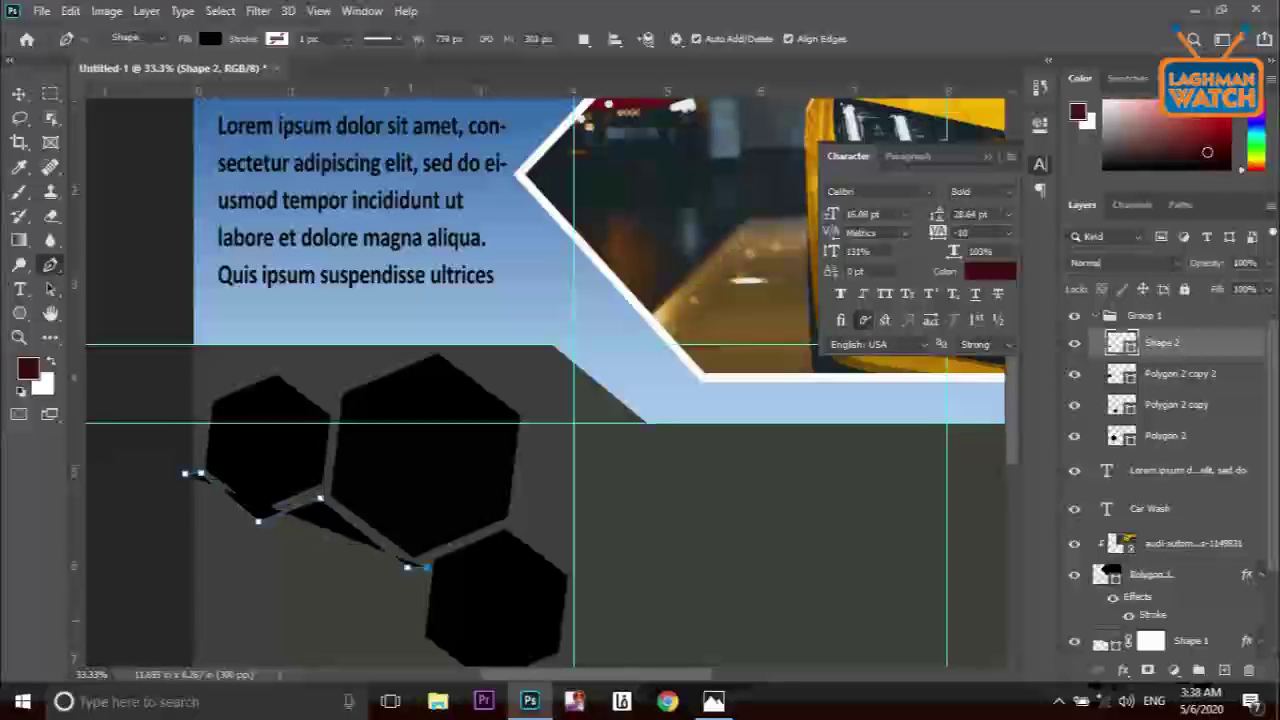
click(415, 634)
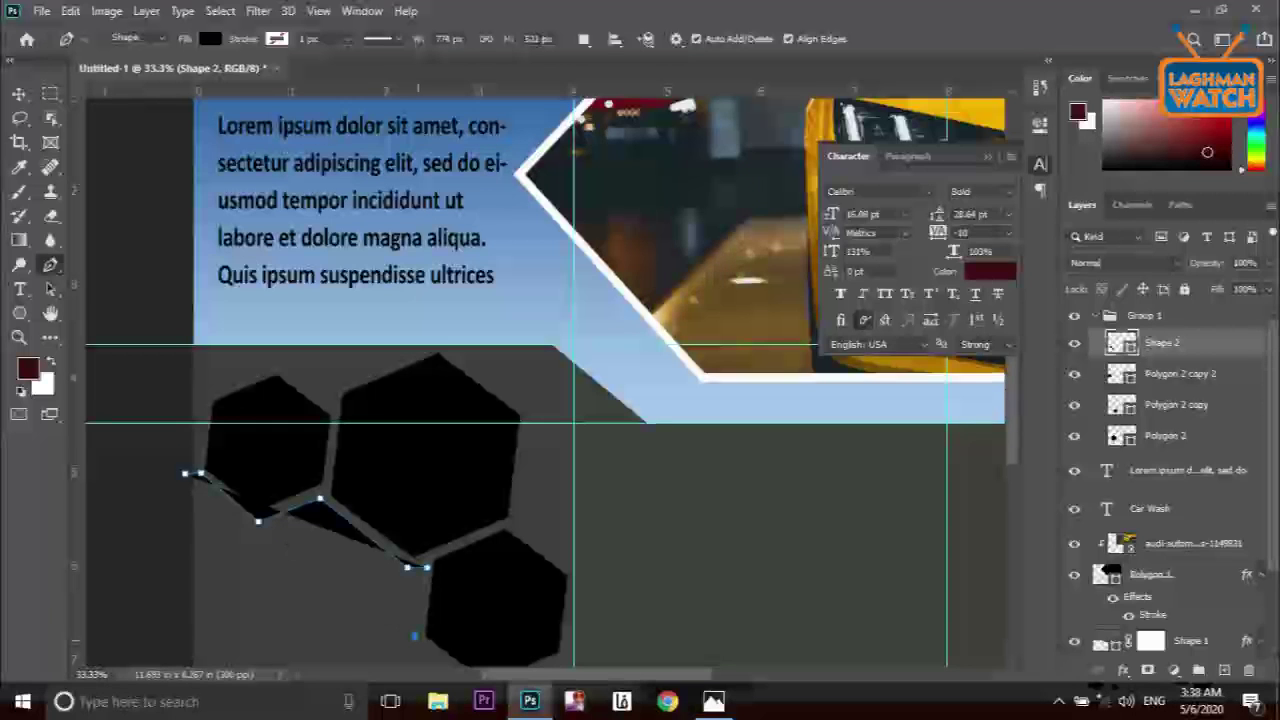
Continue the Pen shape around the lowest hexagon to the first fold guide, down past the page bottom and back beyond the lower-left corner
scroll(546, 384, down, 3)
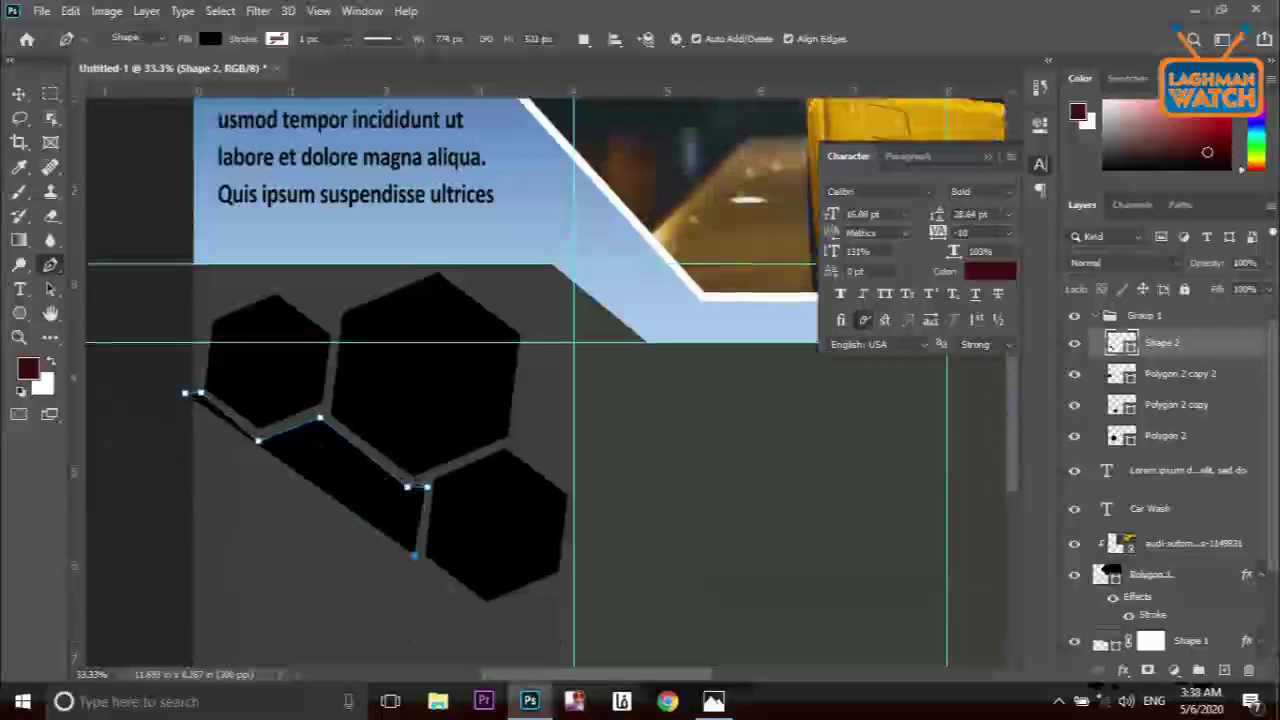
click(484, 540)
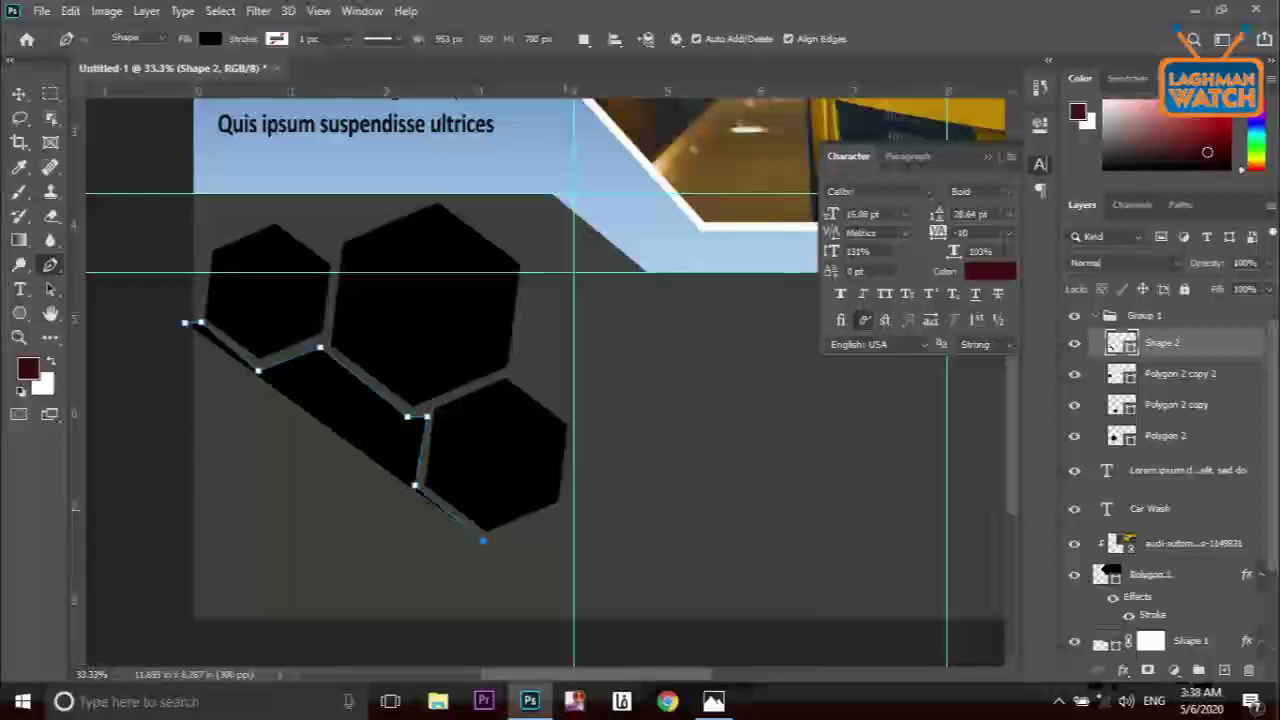
click(562, 510)
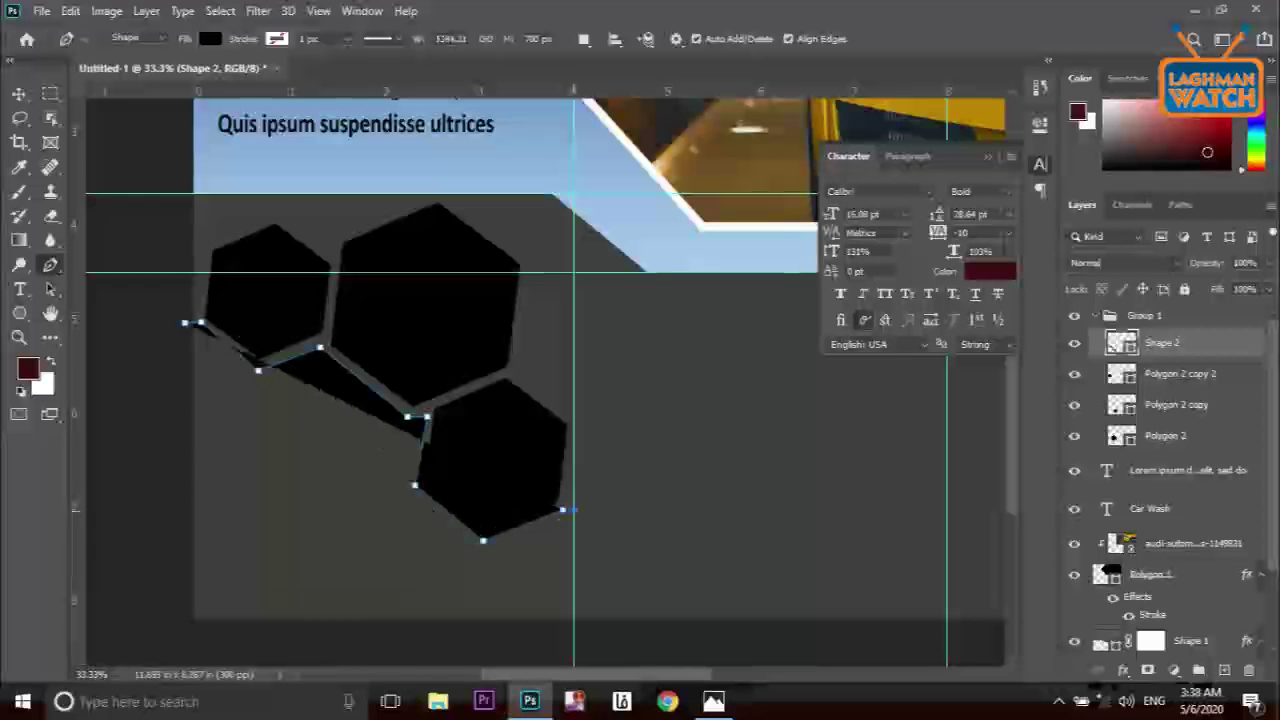
click(573, 645)
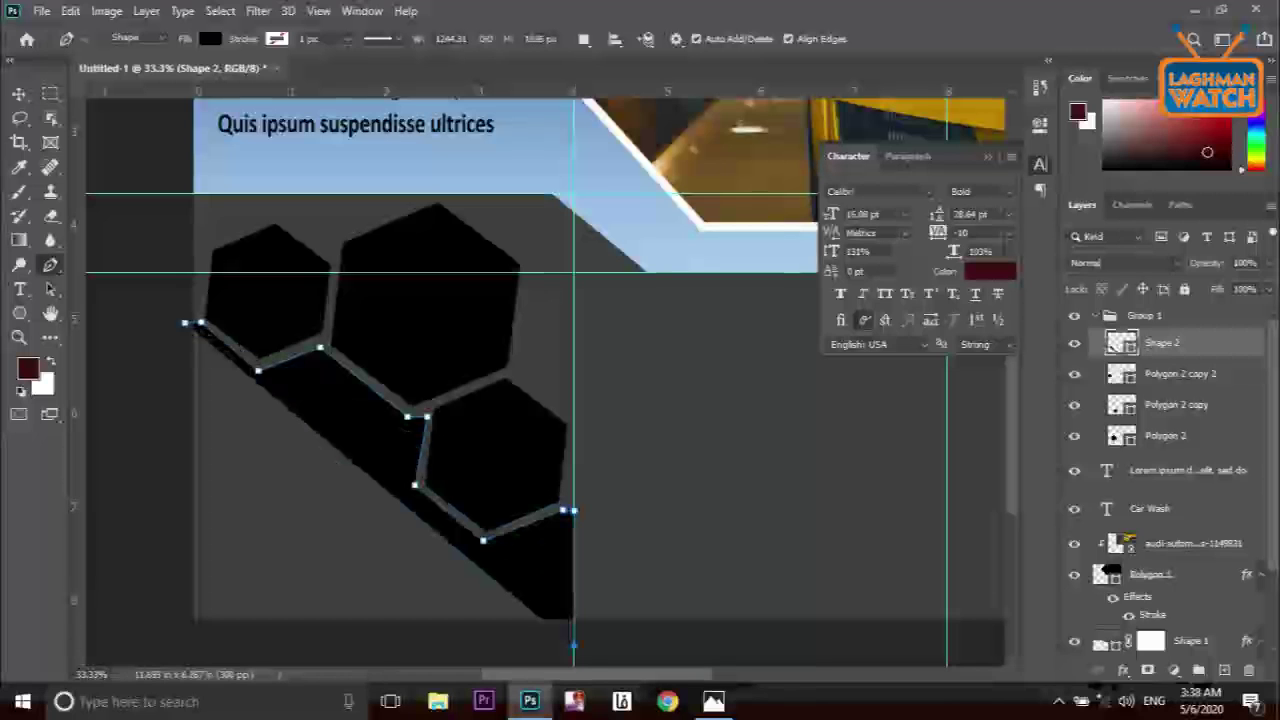
click(155, 629)
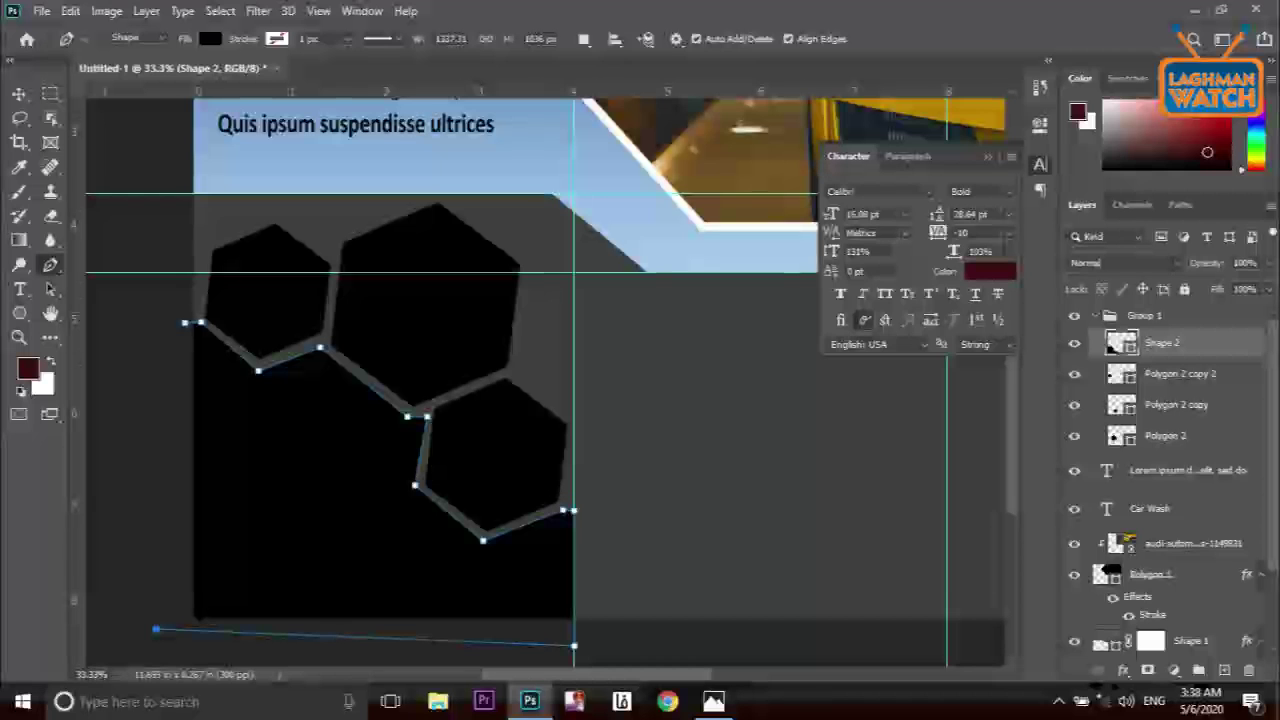
Place asphalt-beetle-car-144171 as a linked image, scaled to about 9.3% and positioned over the lower part of the first panel
click(41, 10)
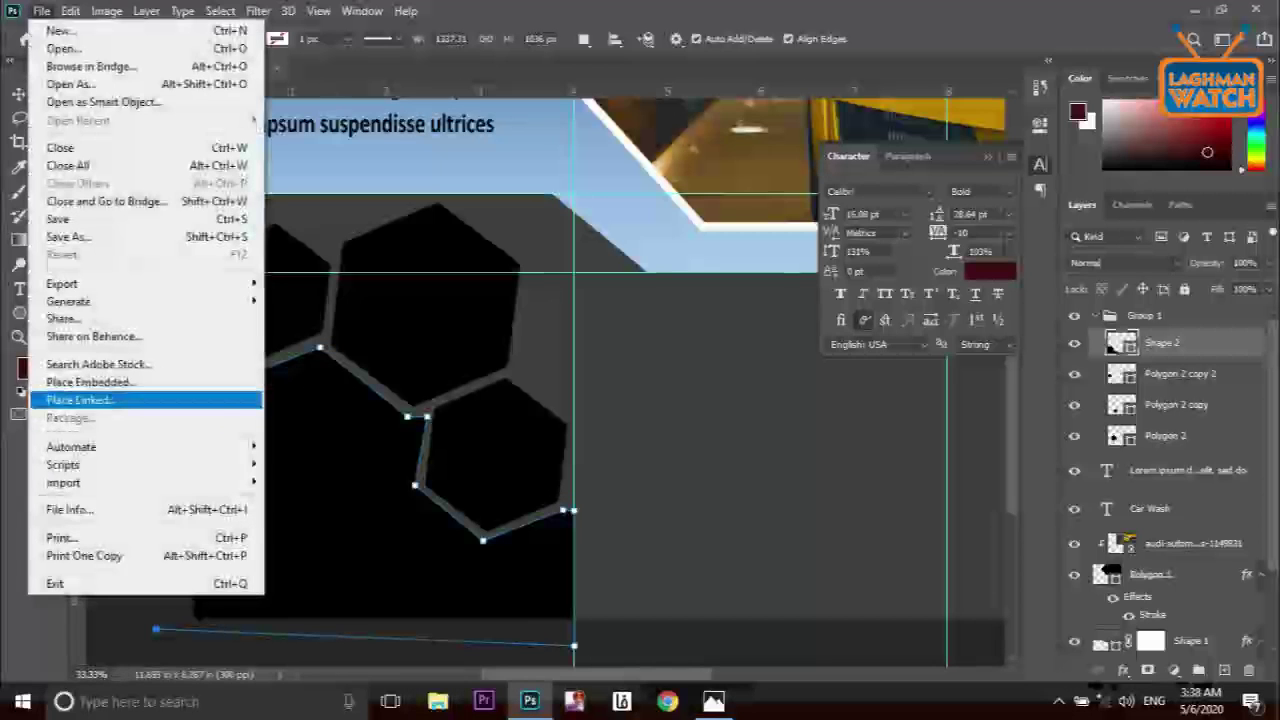
click(80, 400)
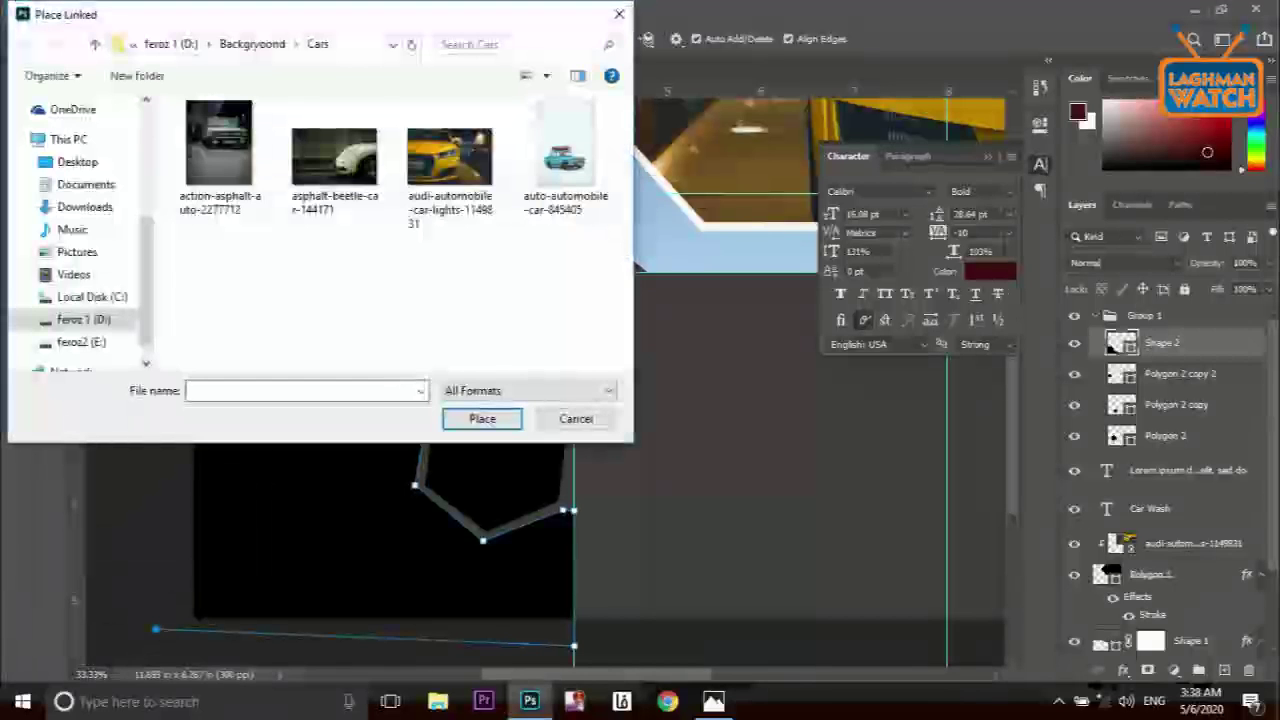
double_click(335, 157)
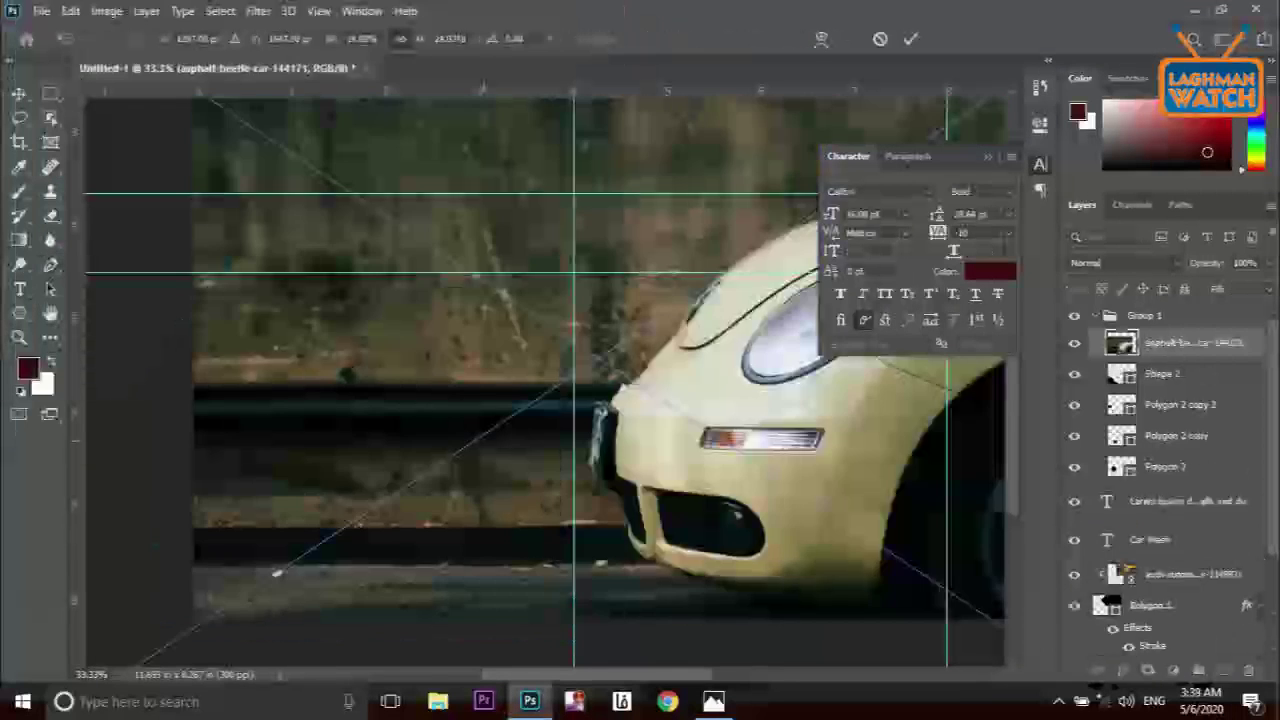
key(ctrl+minus)
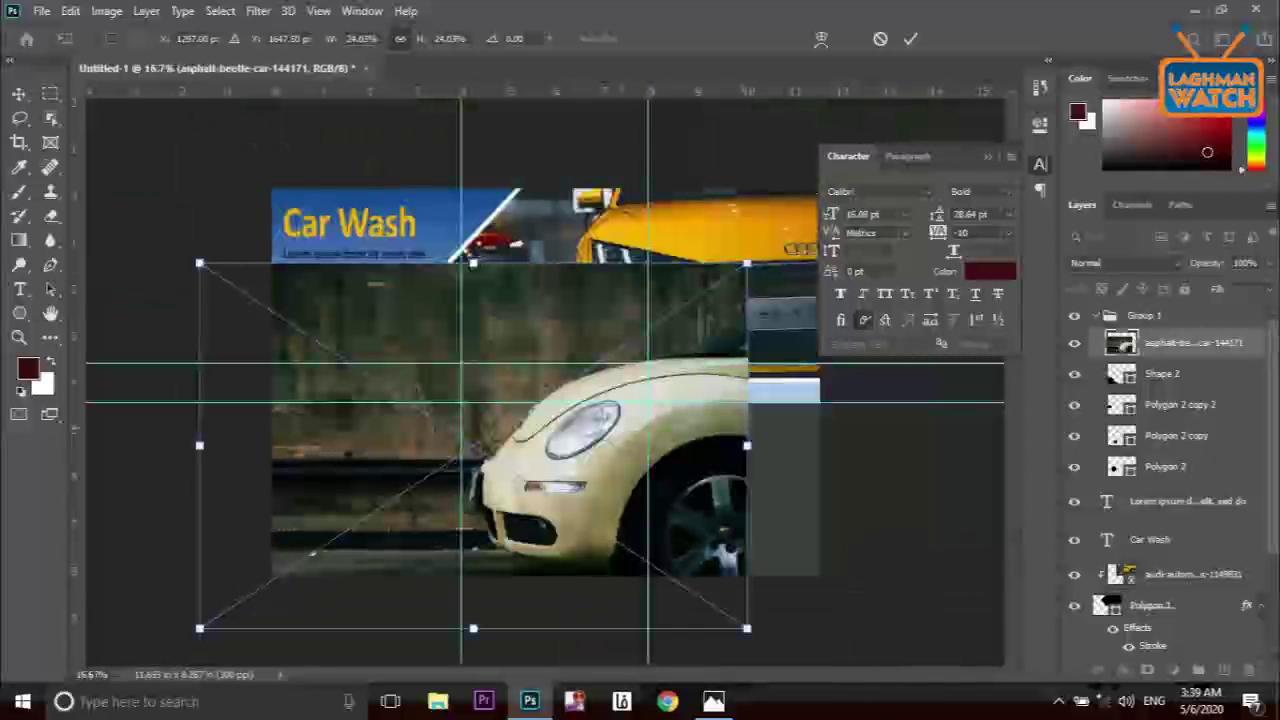
drag(747, 263, 571, 381)
drag(484, 452, 385, 550)
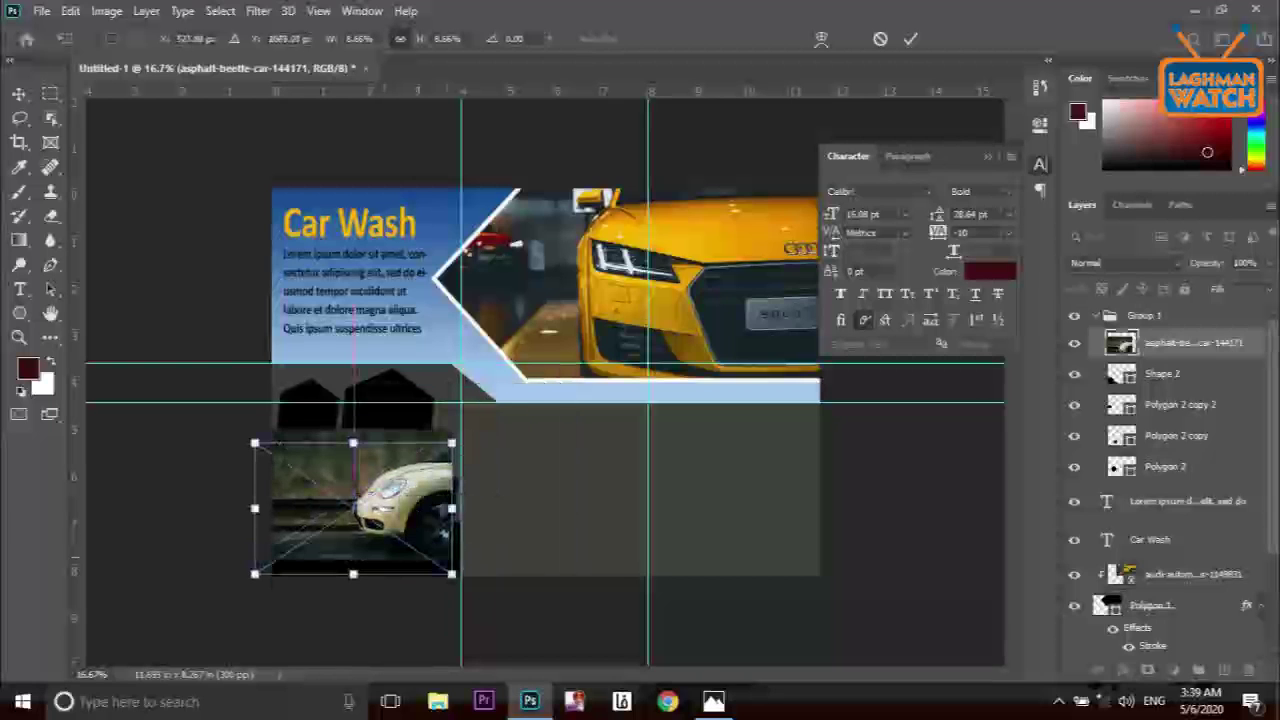
drag(452, 572, 464, 582)
drag(431, 537, 423, 533)
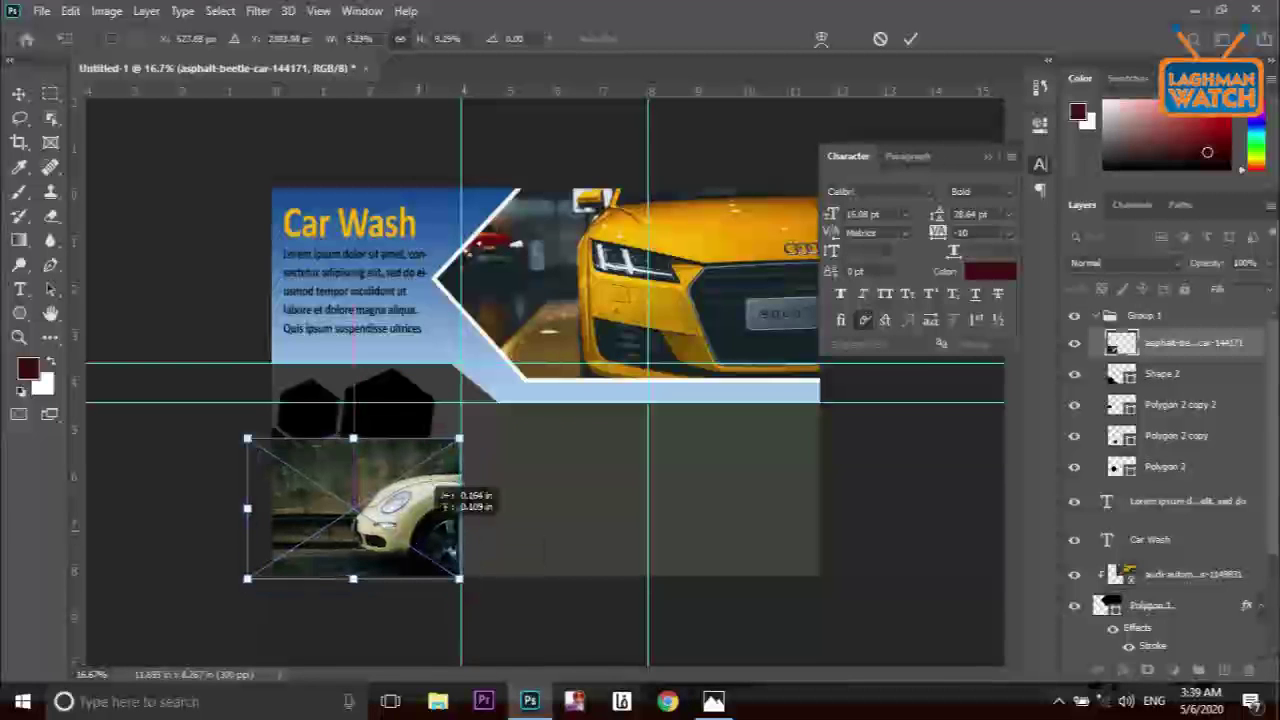
right_click(425, 530)
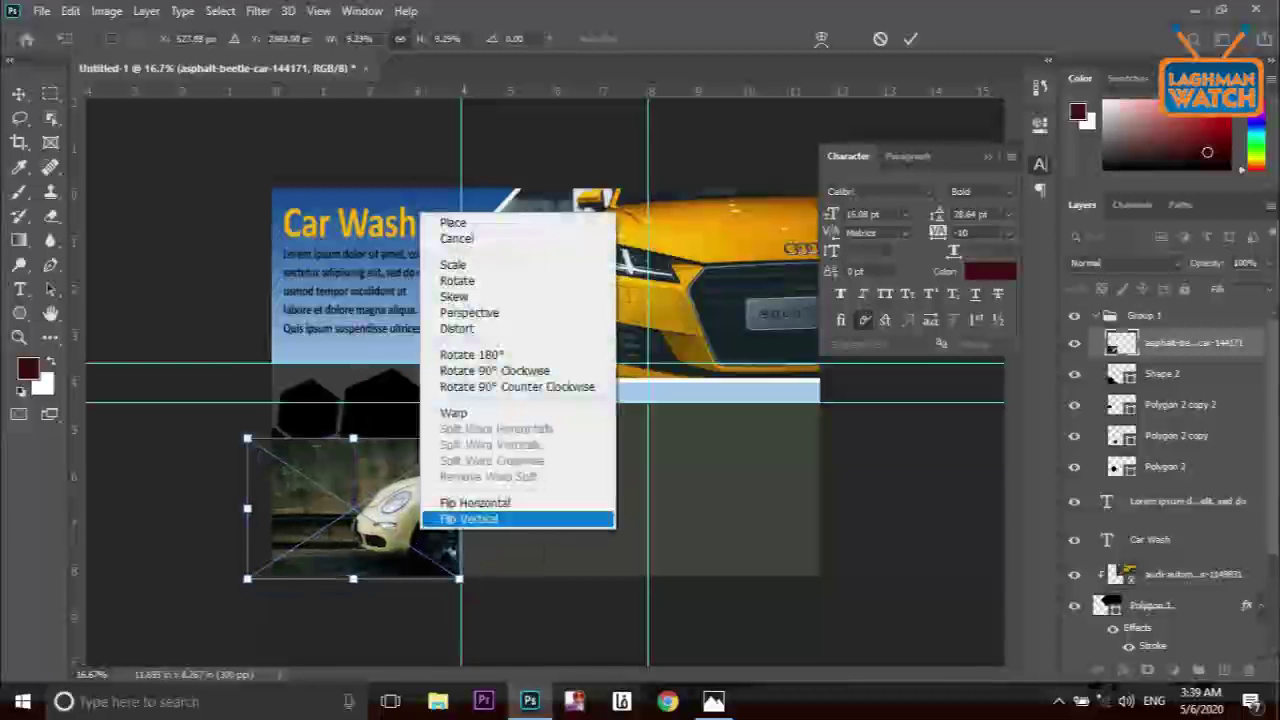
click(480, 517)
right_click(430, 515)
click(490, 503)
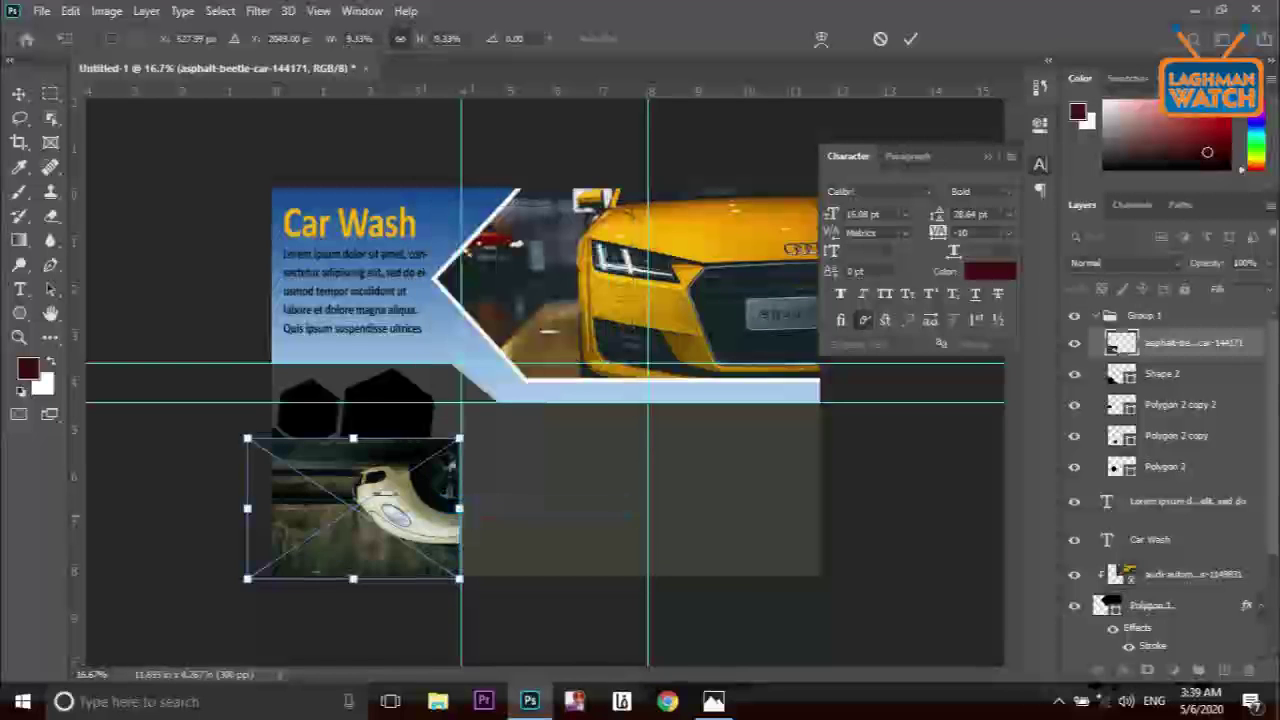
Flip the beetle car photo horizontally and commit its placement
right_click(420, 518)
click(470, 487)
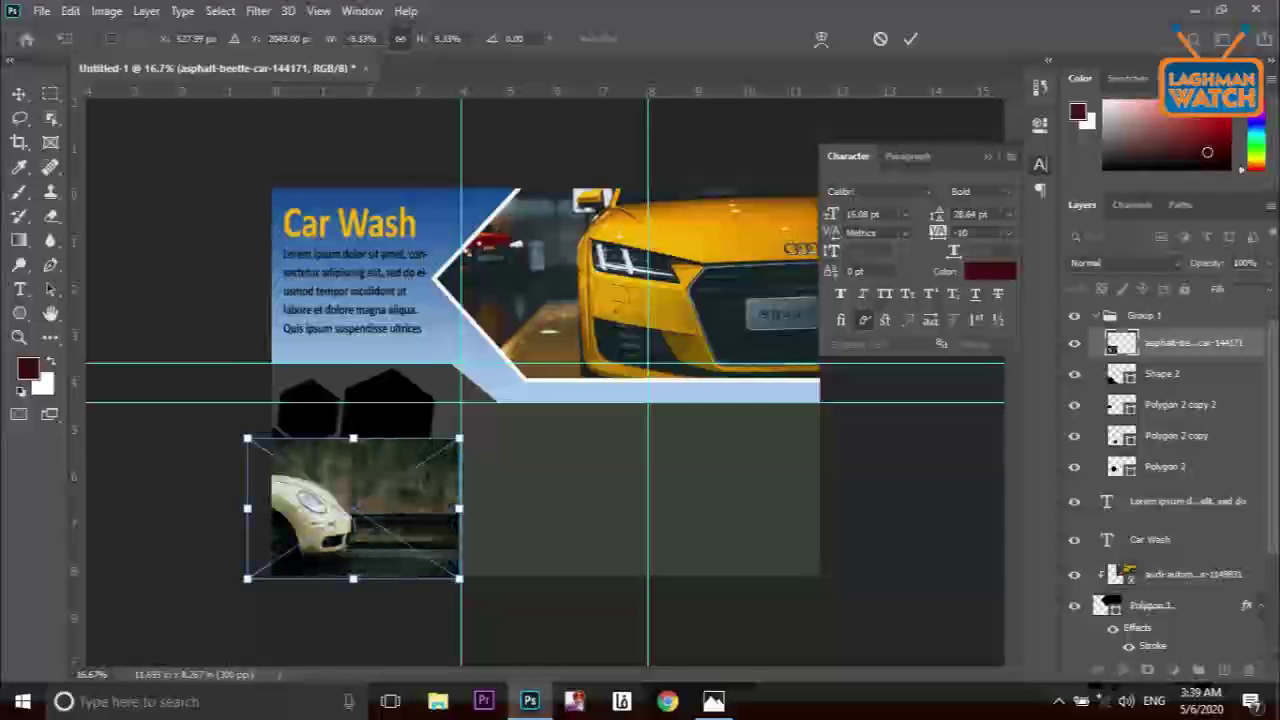
key(Return)
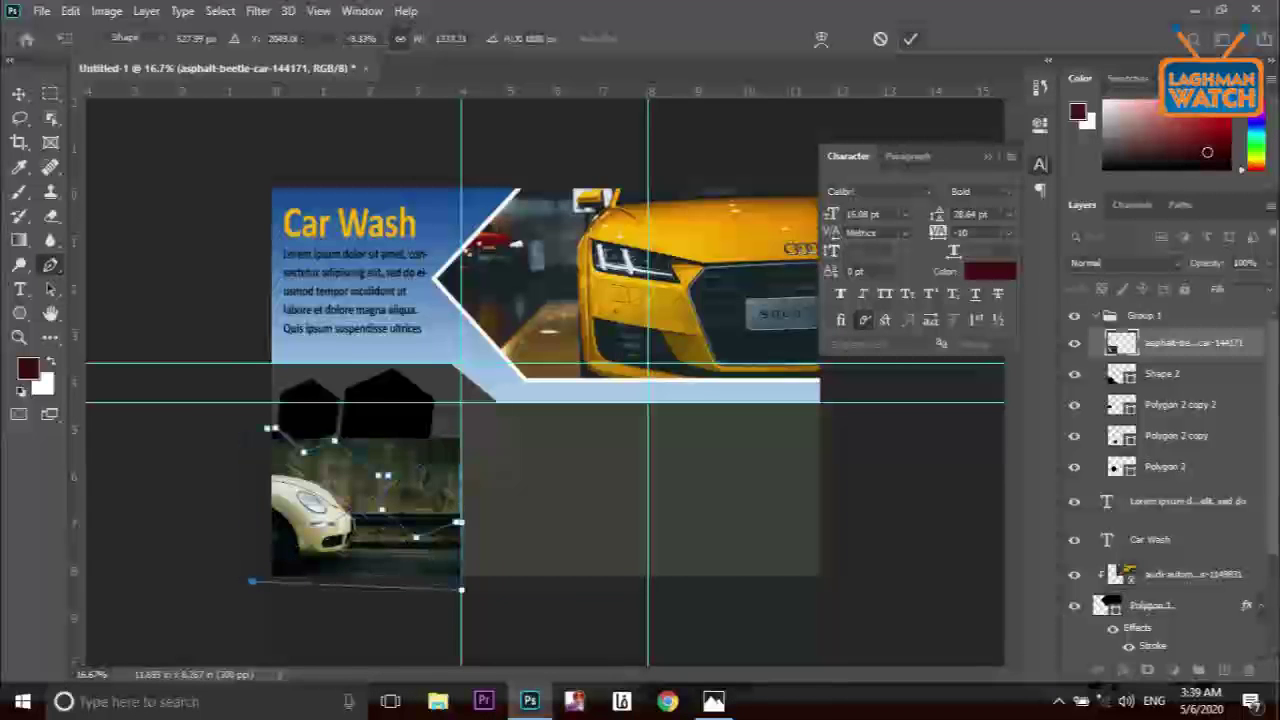
key(Return)
Clip the beetle photo to the Pen shape below it and enlarge it slightly upward to fill the shape
right_click(1166, 342)
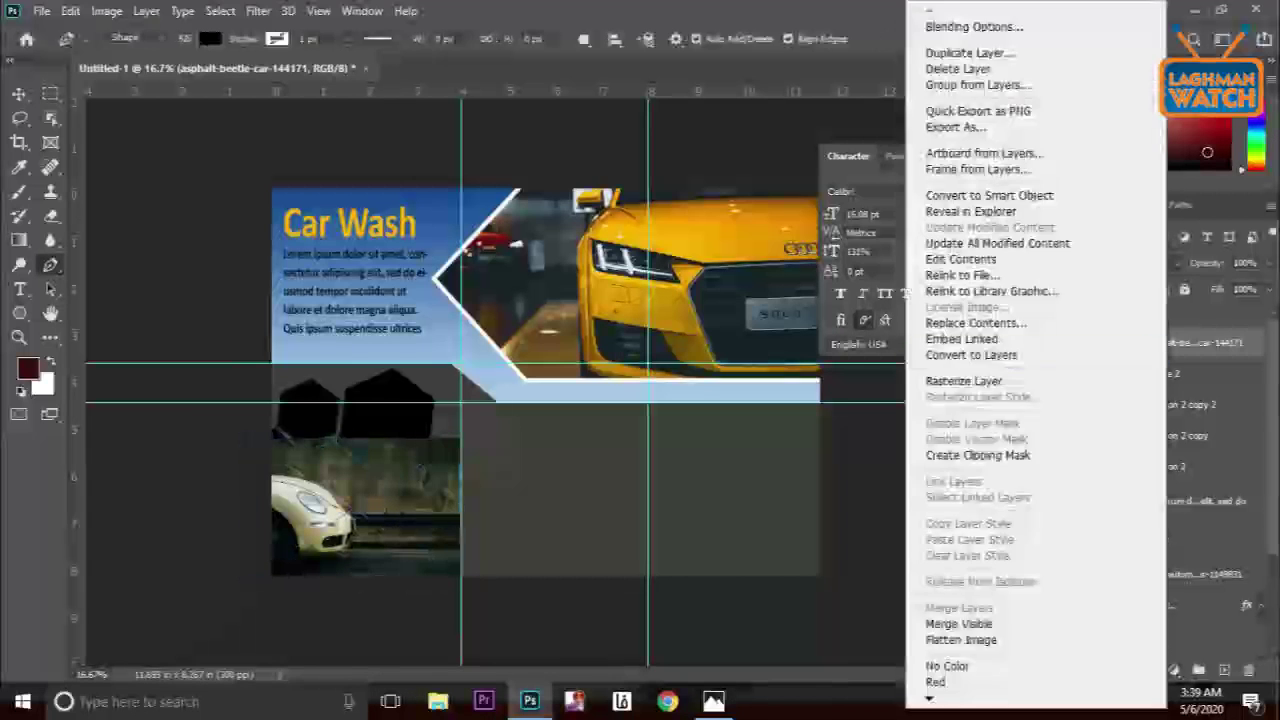
click(978, 455)
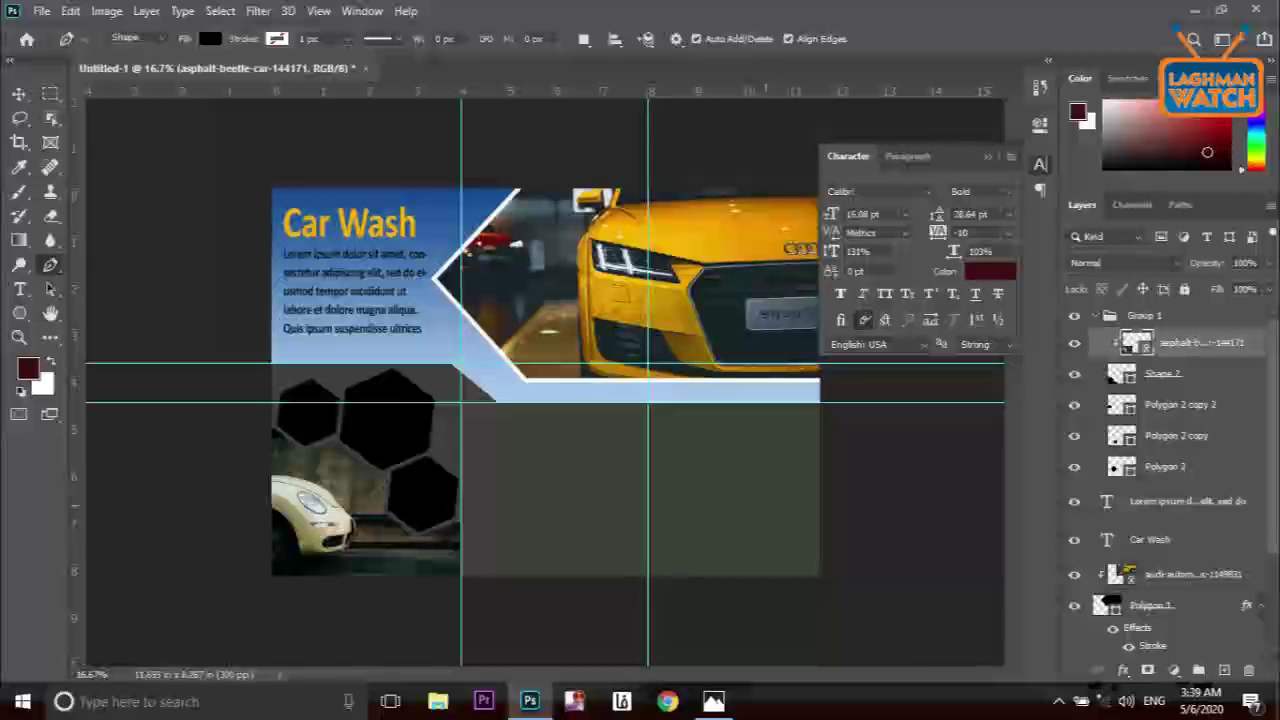
key(ctrl+t)
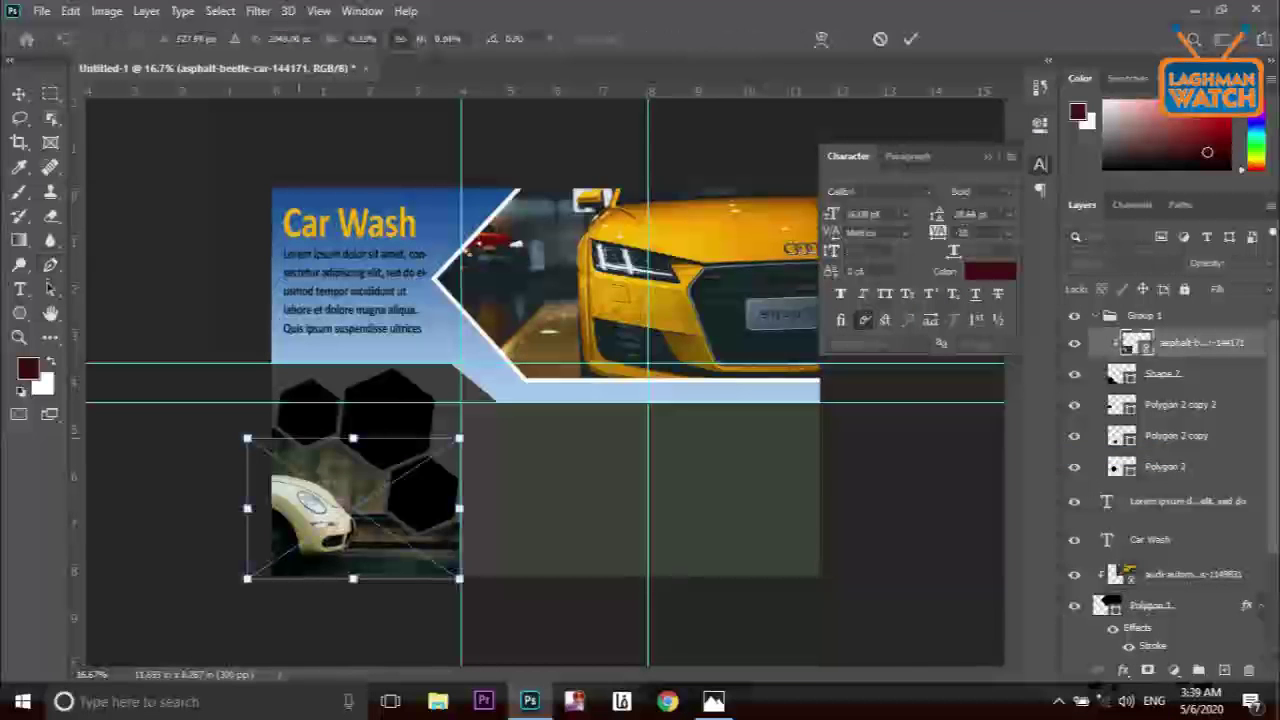
drag(353, 434, 353, 428)
key(Return)
key(Return)
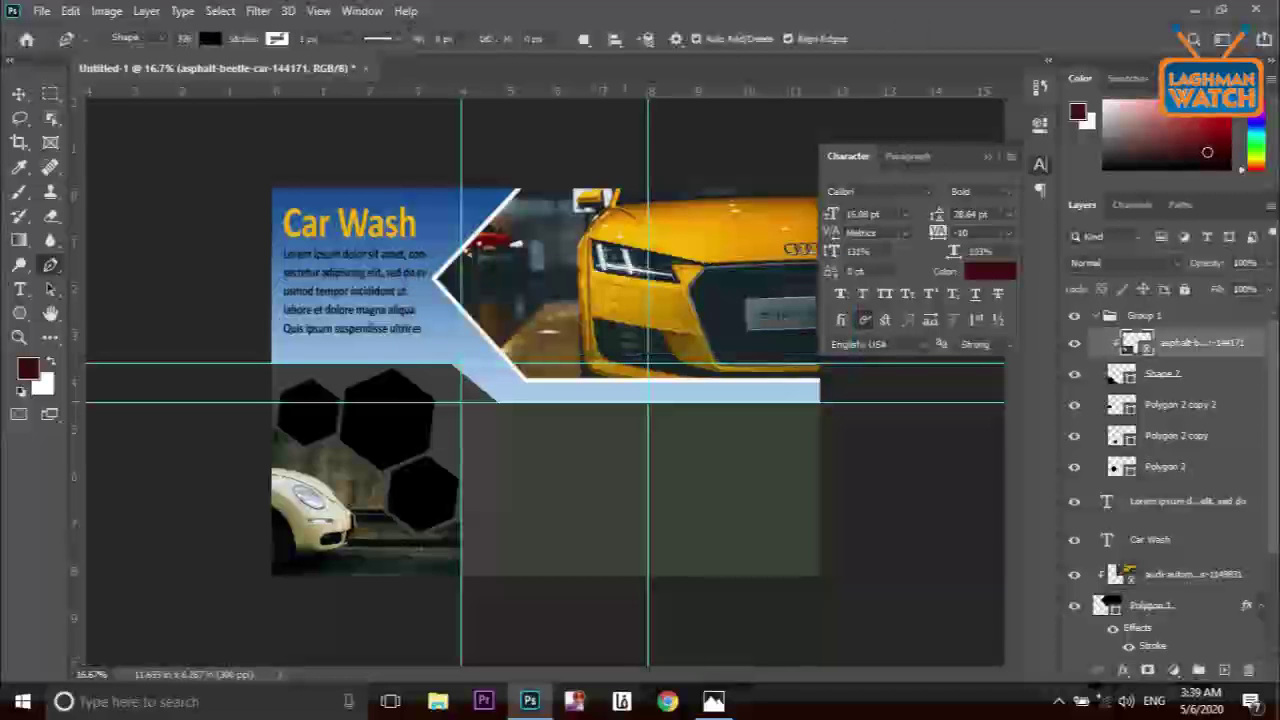
Desaturate the beetle photo with Hue/Saturation, setting the saturation to -91
key(ctrl+u)
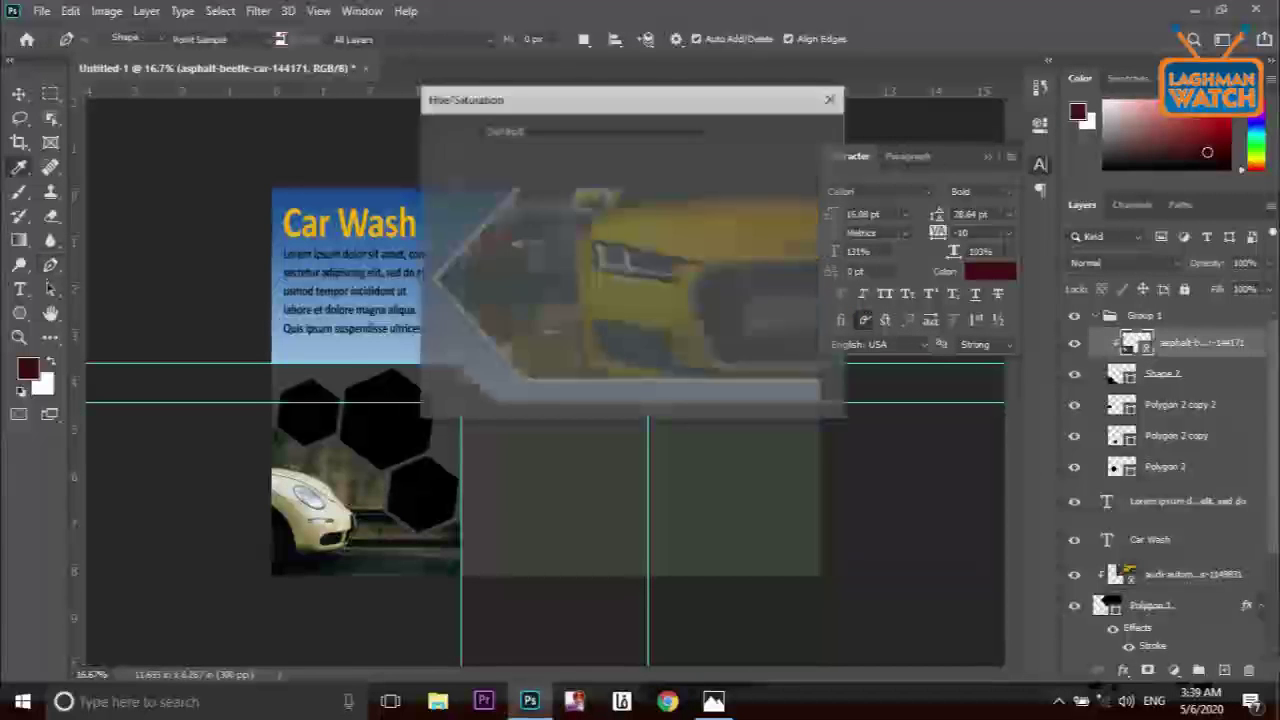
drag(588, 275, 515, 275)
key(shift+Down)
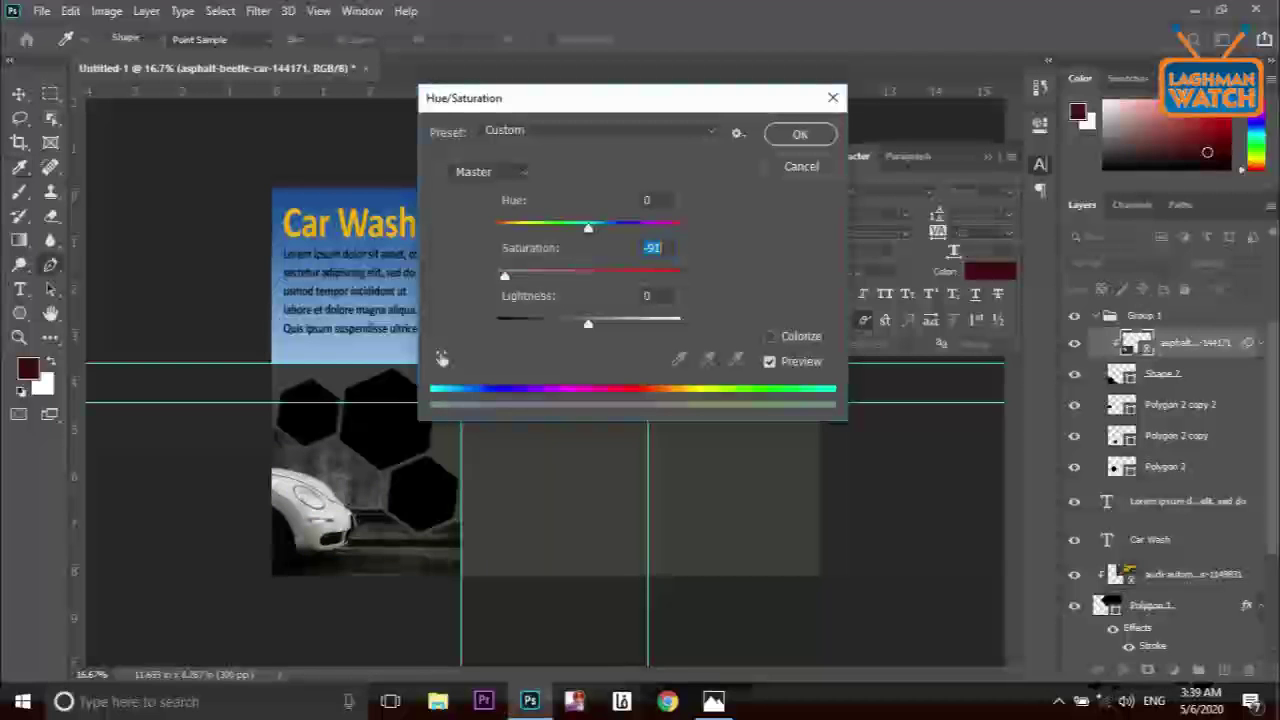
key(Return)
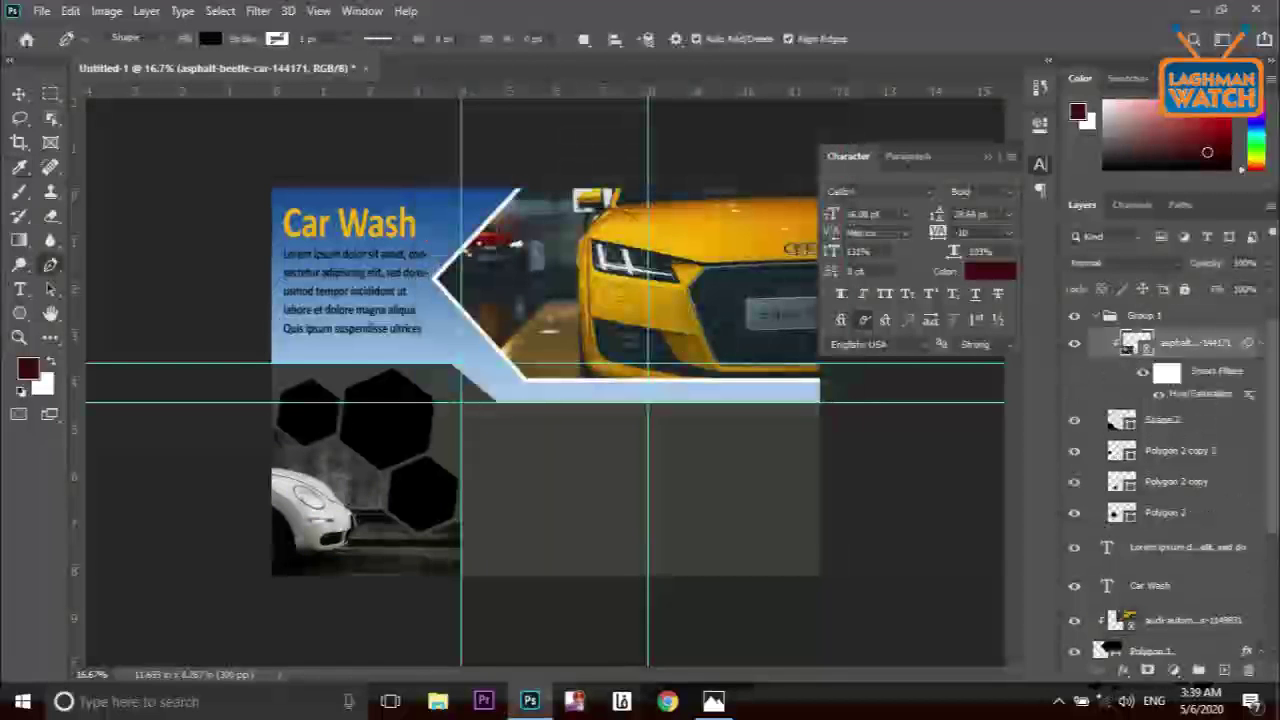
Place auto-automobile-car-845405 as an embedded image directly above Polygon 2 copy 2, scaled to about 7.49% with the car over the small upper-left hexagon
click(1180, 450)
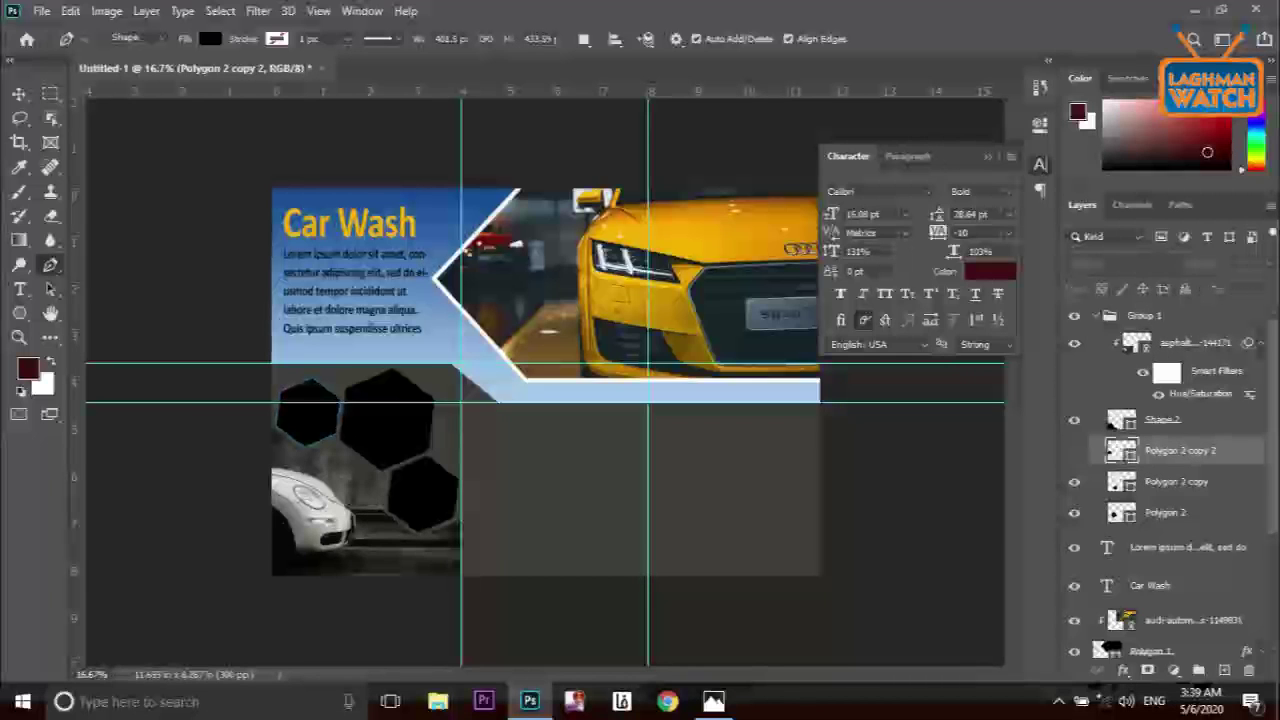
key(Delete)
key(ctrl+z)
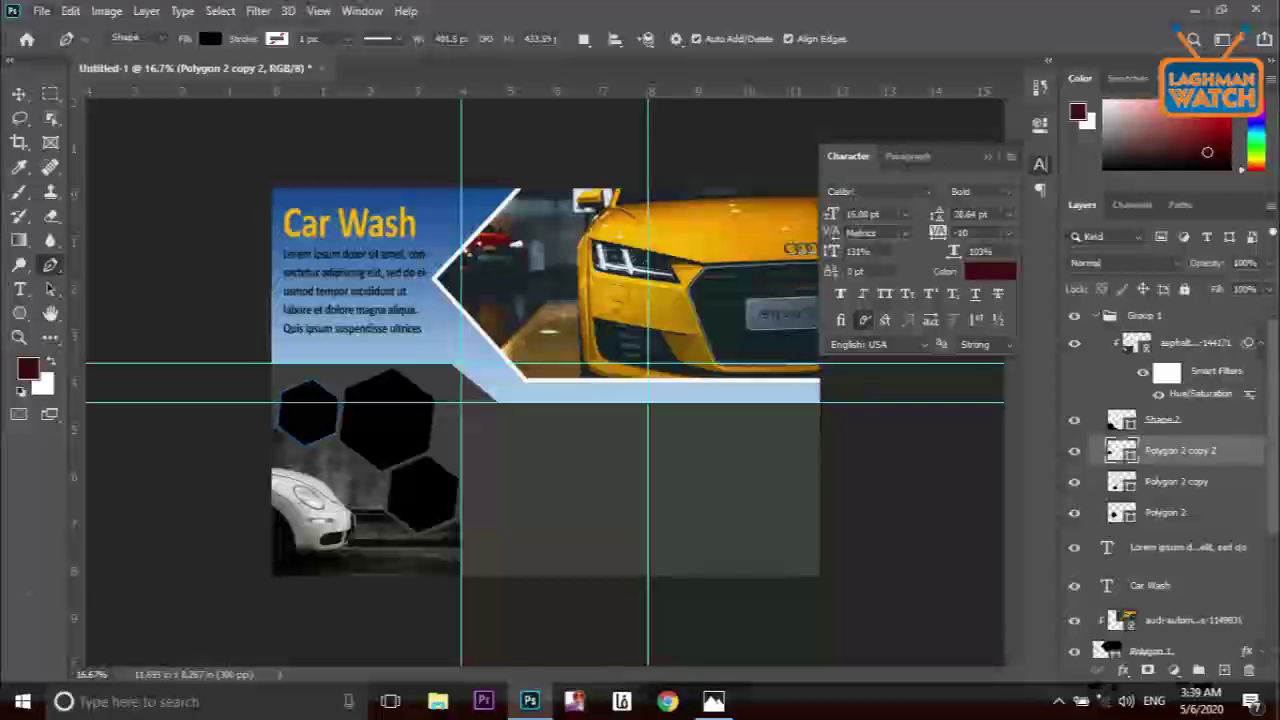
click(41, 11)
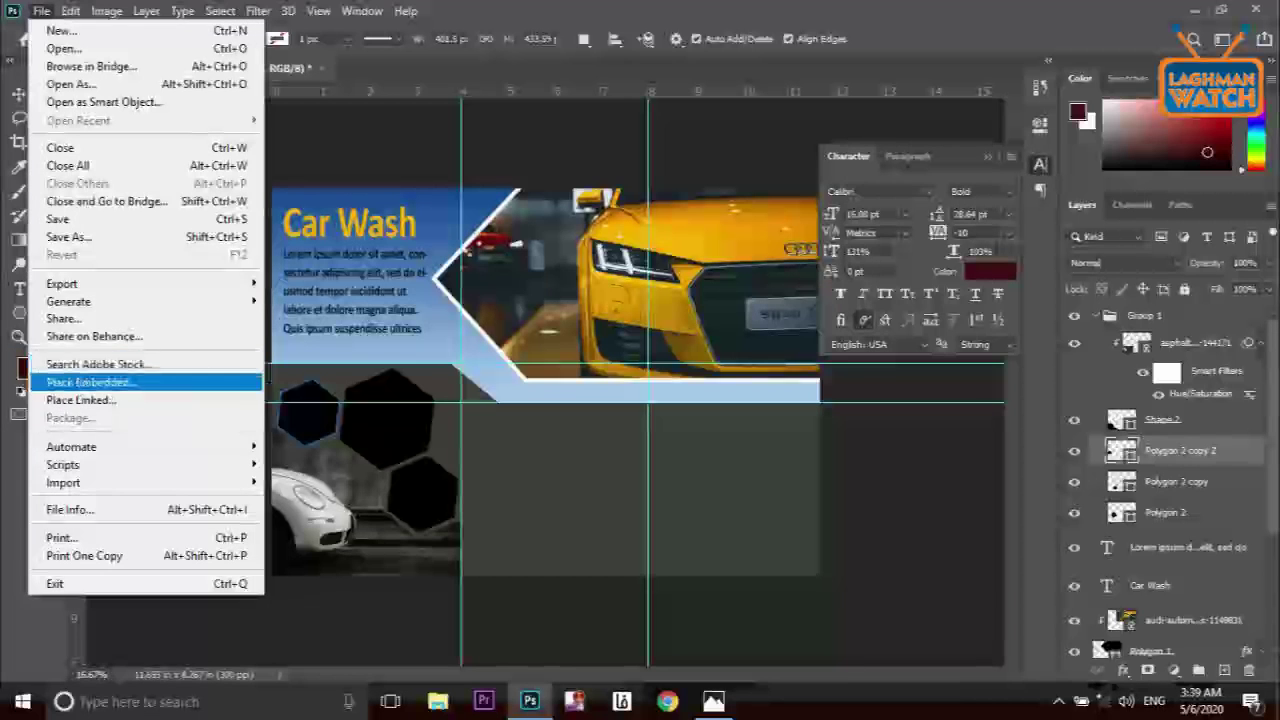
key(Return)
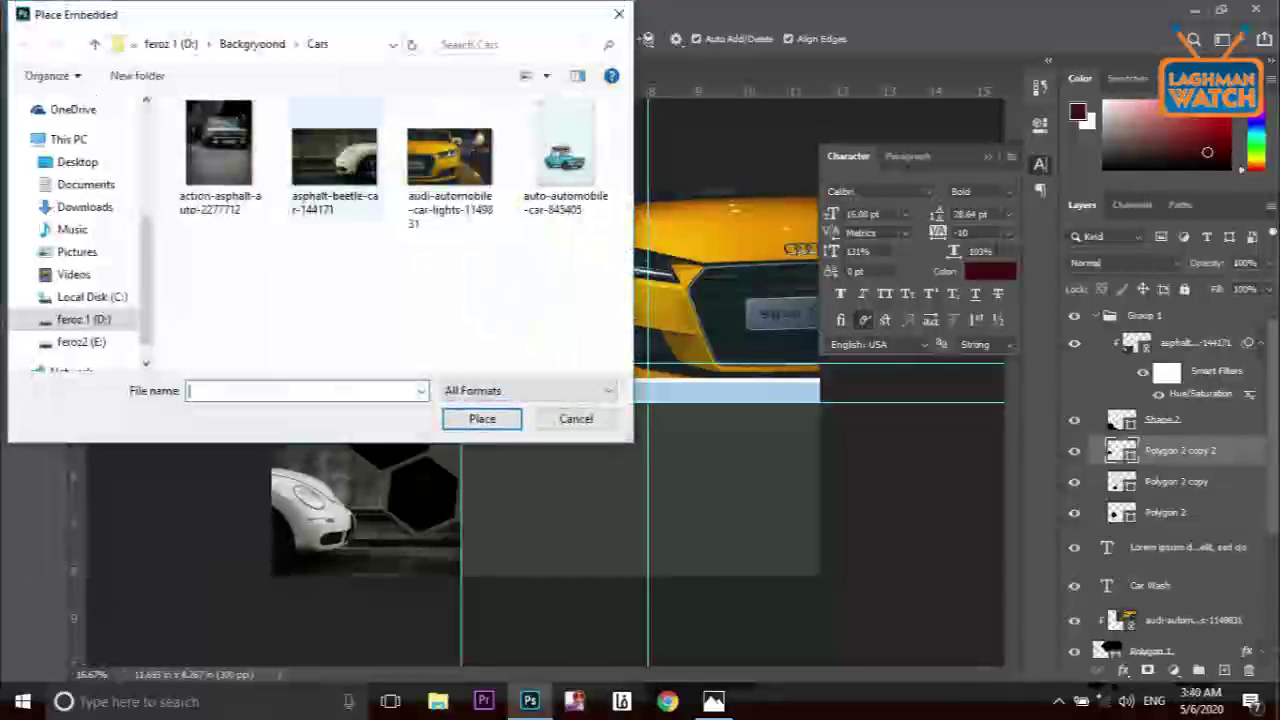
key(Escape)
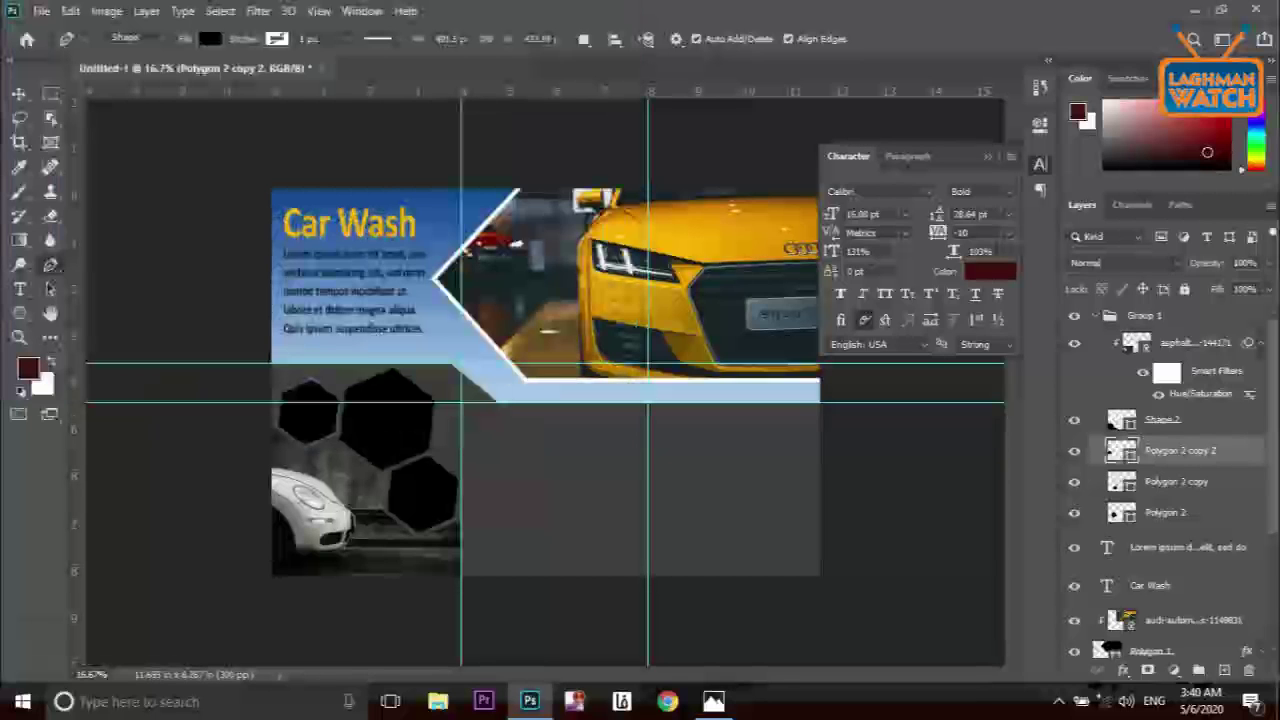
key(ctrl+t)
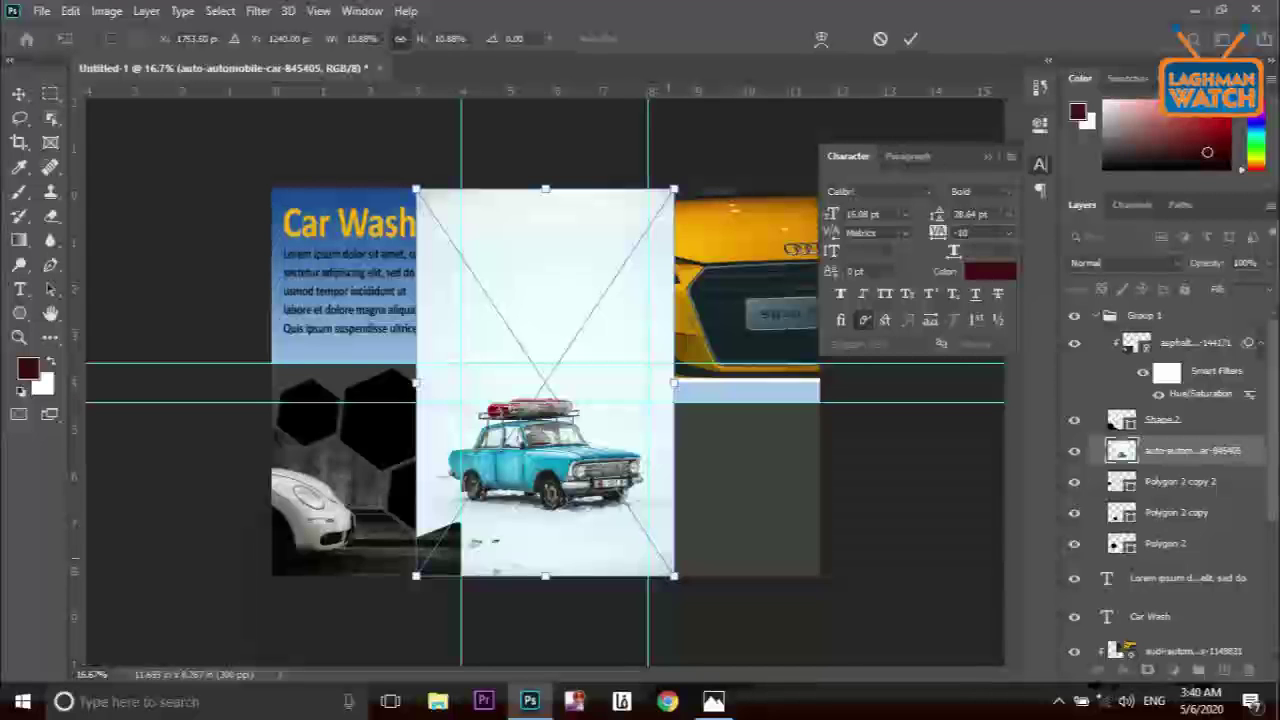
drag(674, 576, 633, 427)
drag(568, 357, 398, 380)
key(Return)
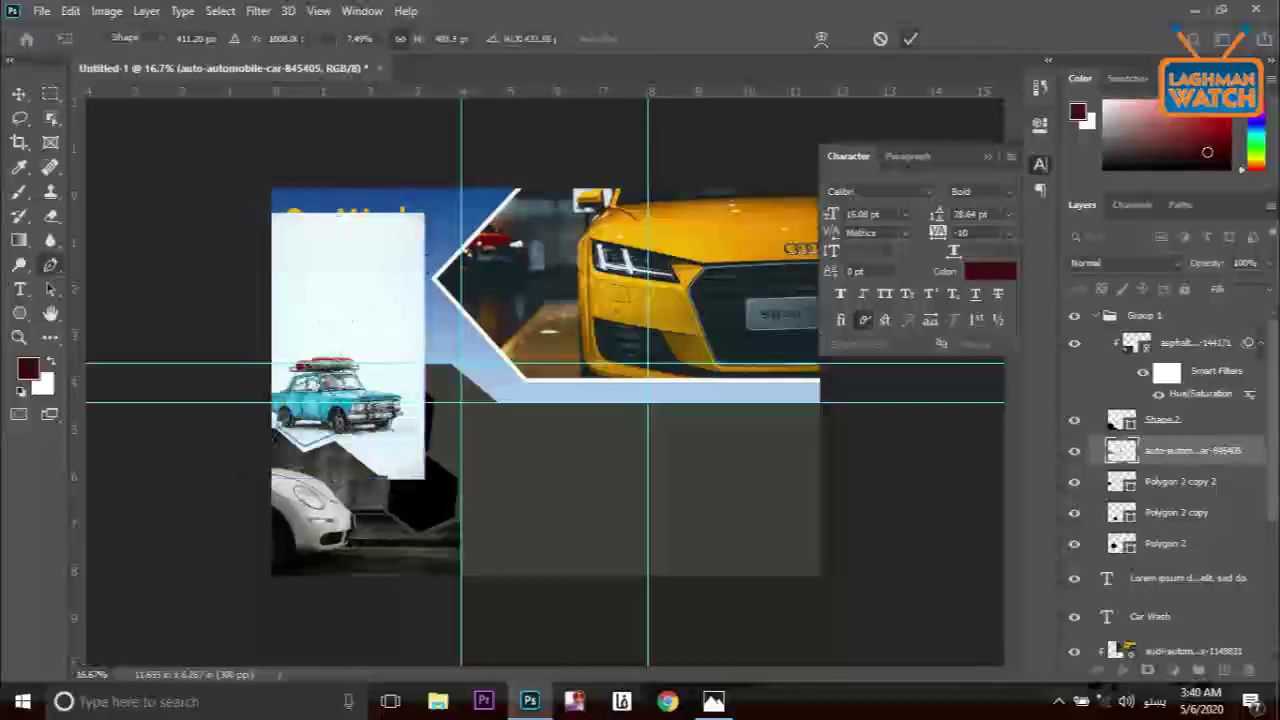
key(Return)
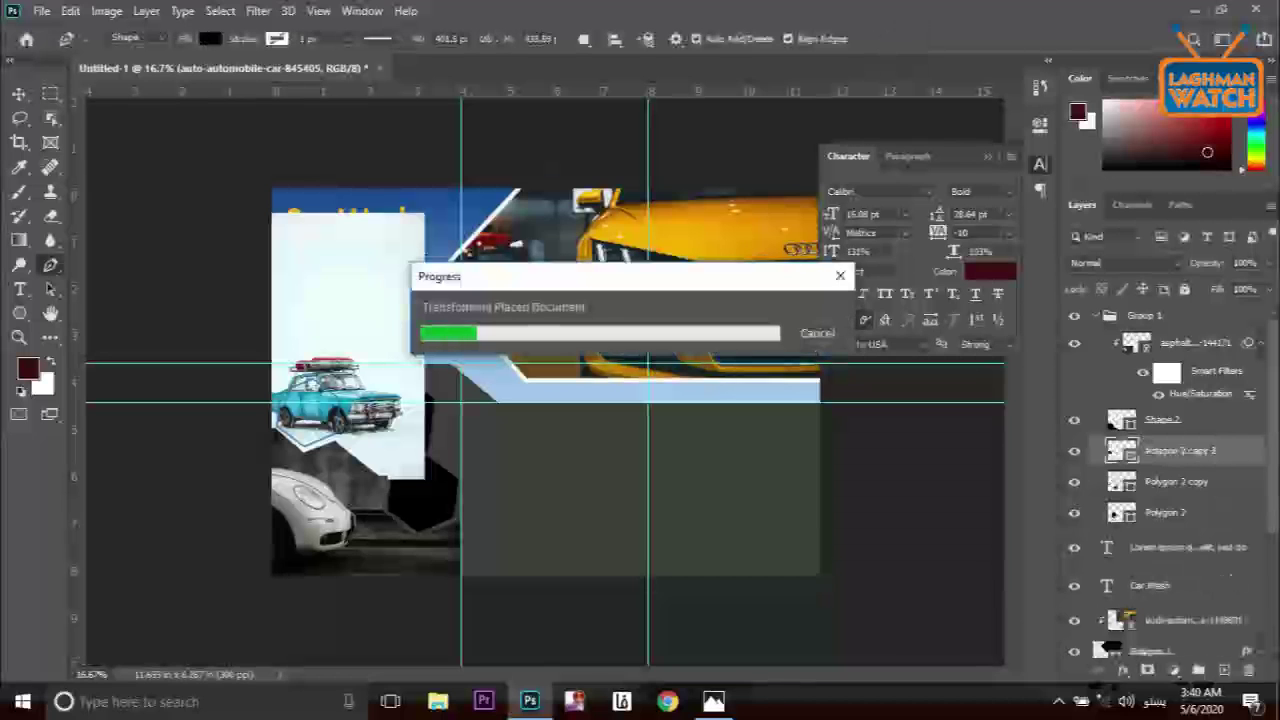
Clip the turquoise car photo to the small upper-left hexagon and scale it to about 2.70% so the whole car fits inside
right_click(1176, 450)
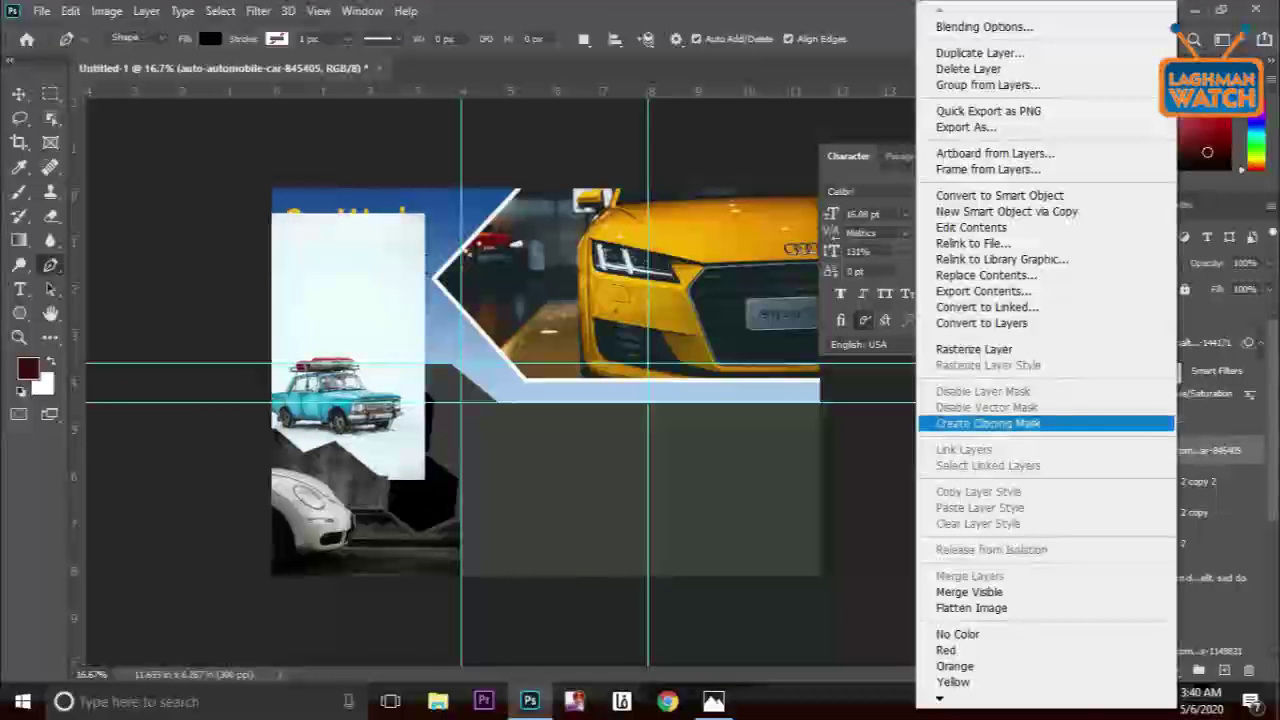
click(987, 423)
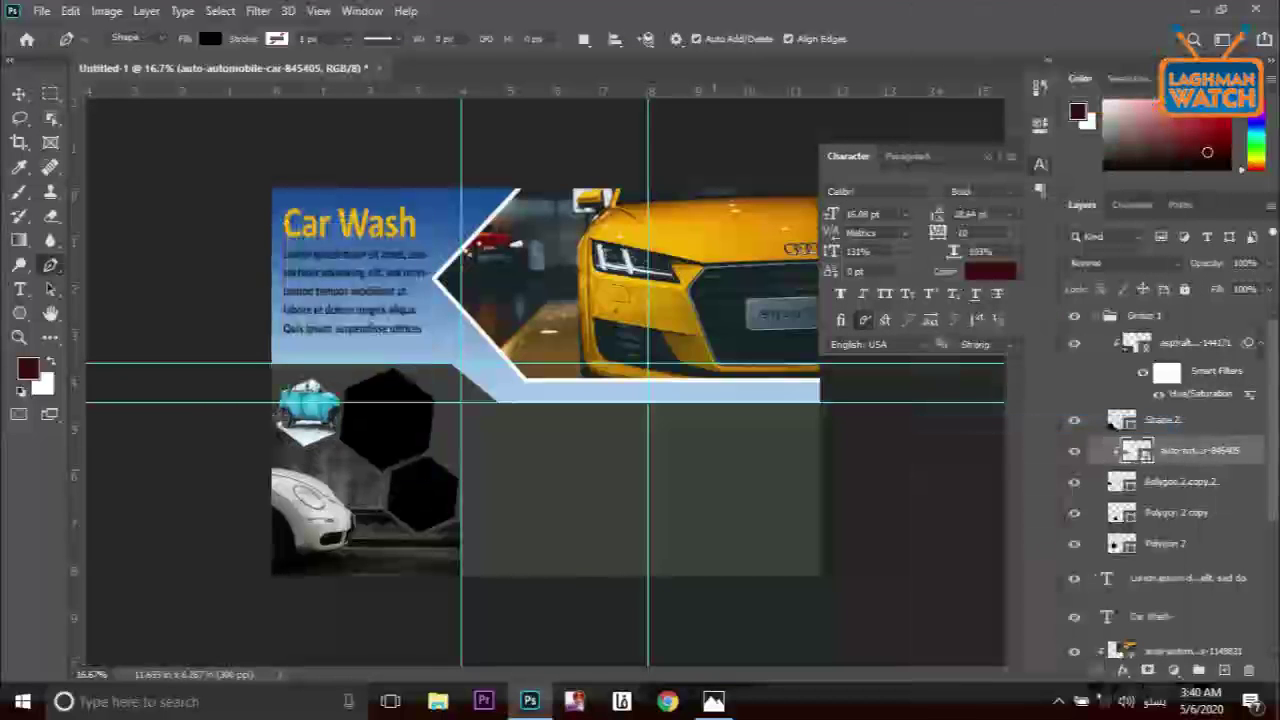
key(ctrl+t)
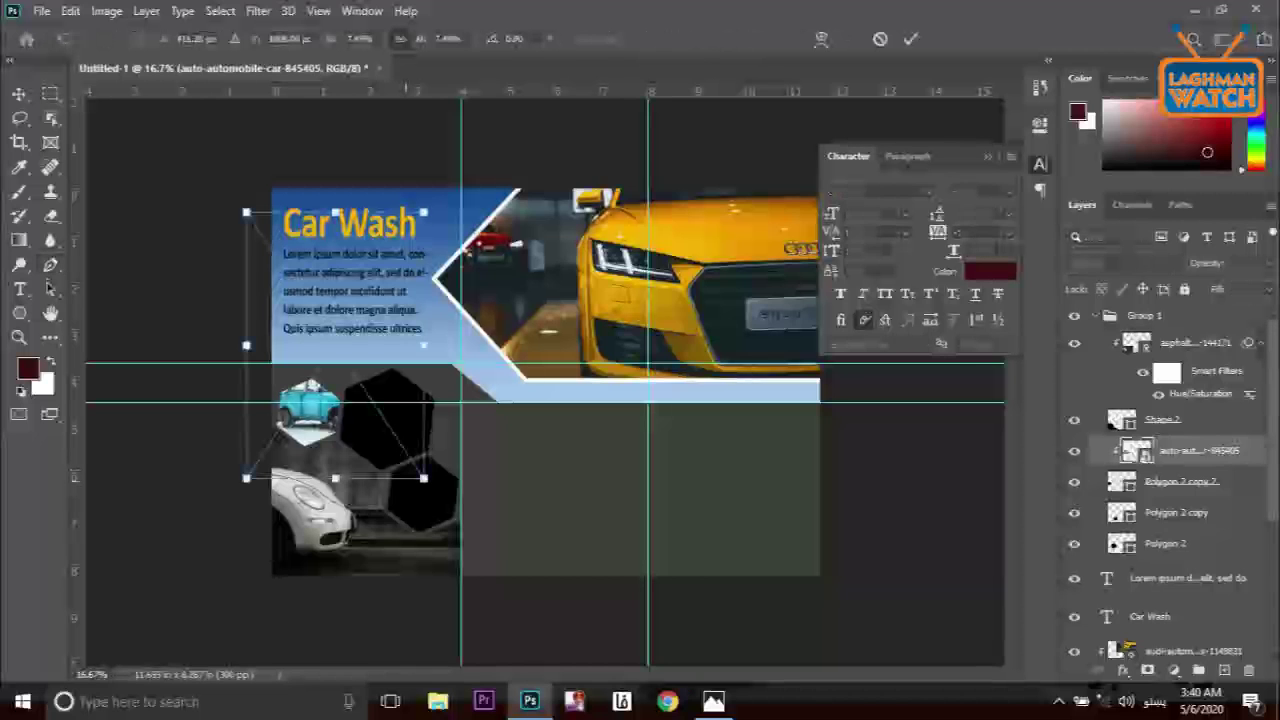
drag(434, 471, 375, 406)
drag(352, 385, 324, 422)
key(ctrl+z)
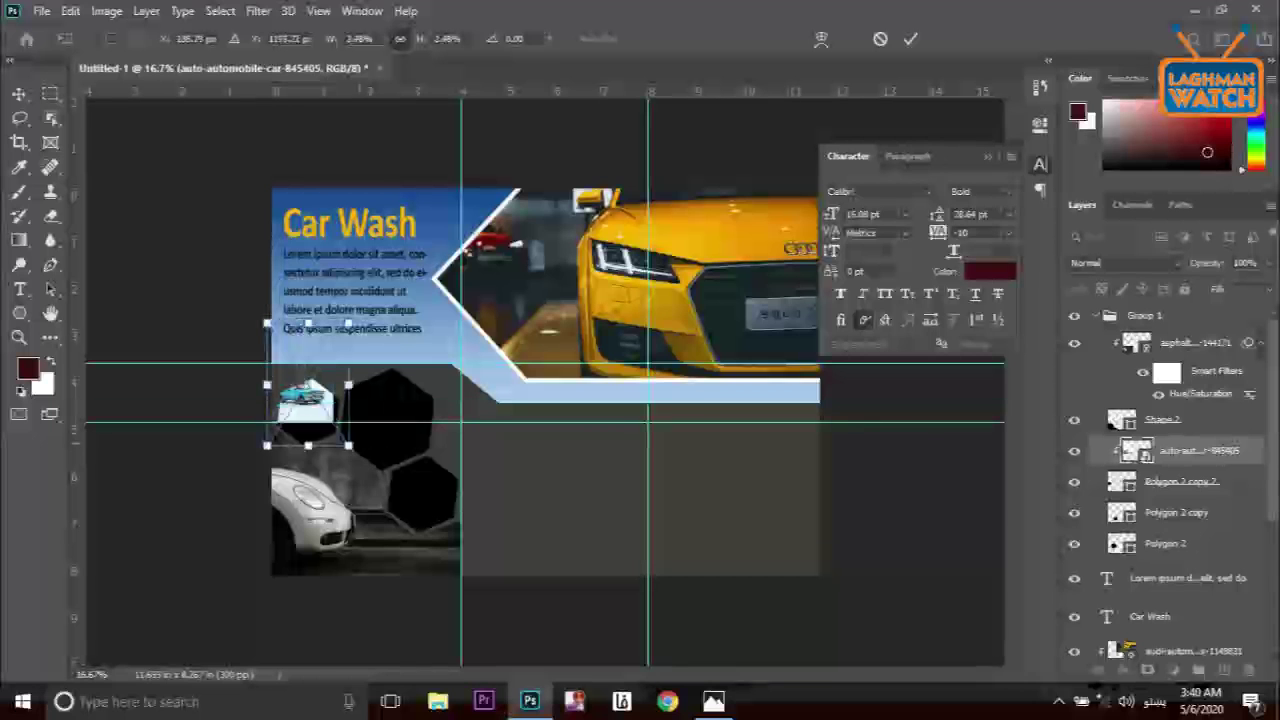
key(ctrl+plus)
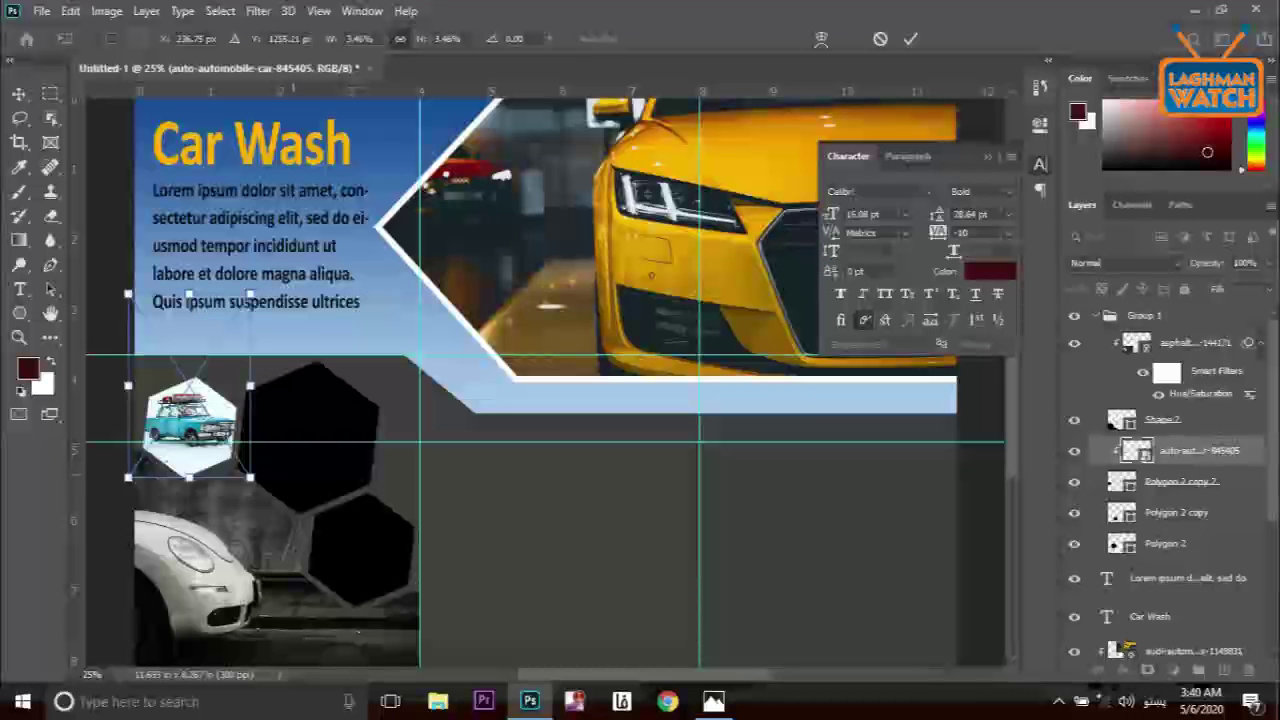
drag(250, 478, 214, 457)
key(Return)
key(p)
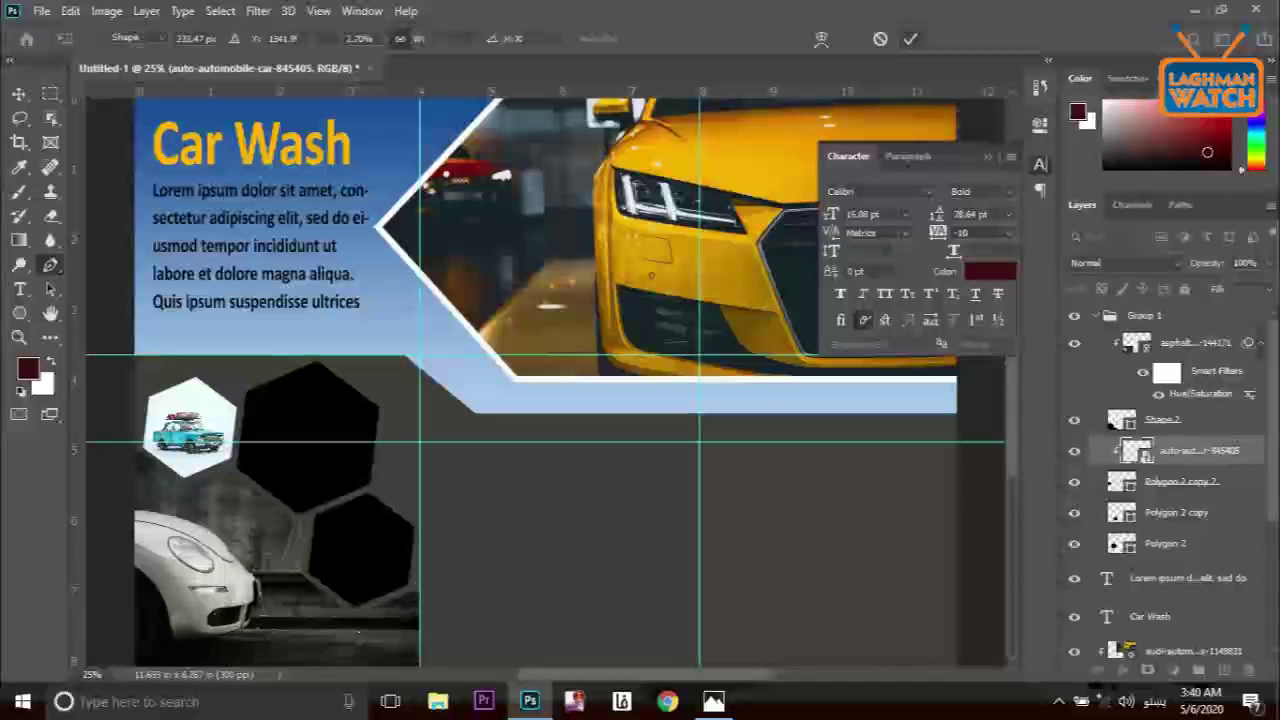
Place action-asphalt-auto-2277712 as an embedded image directly above the Polygon 2 copy layer
click(1177, 512)
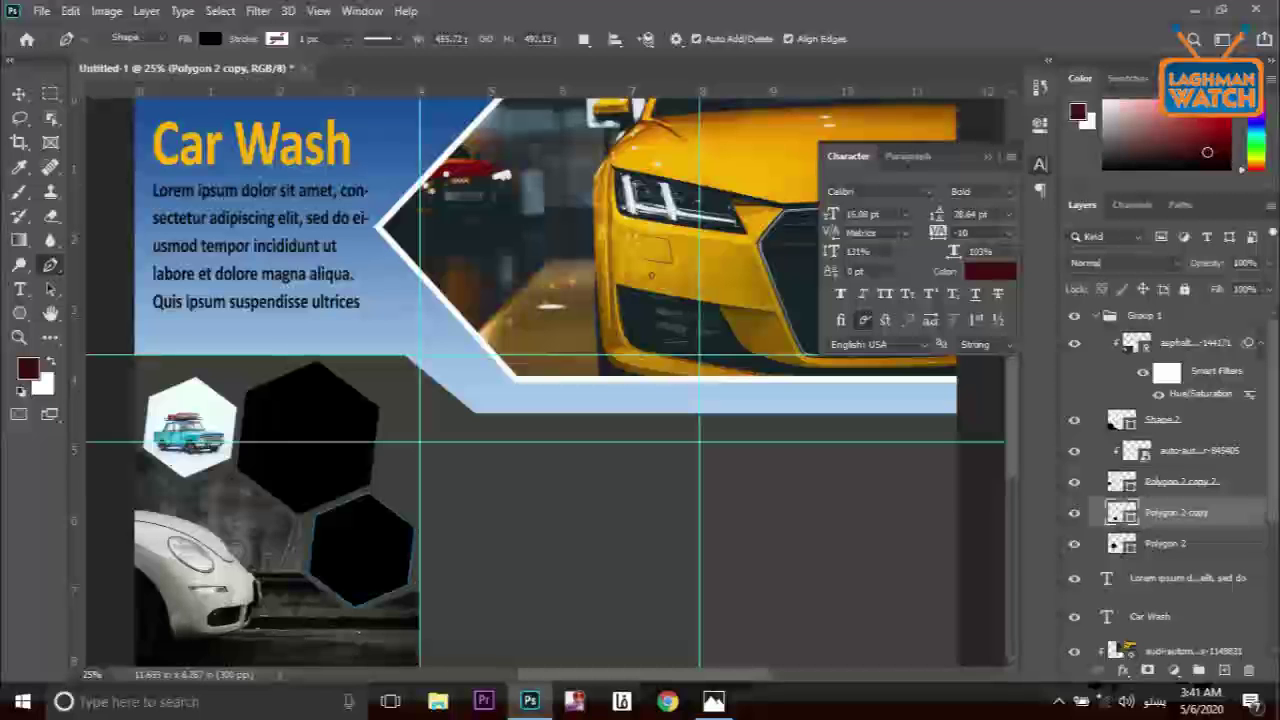
click(41, 11)
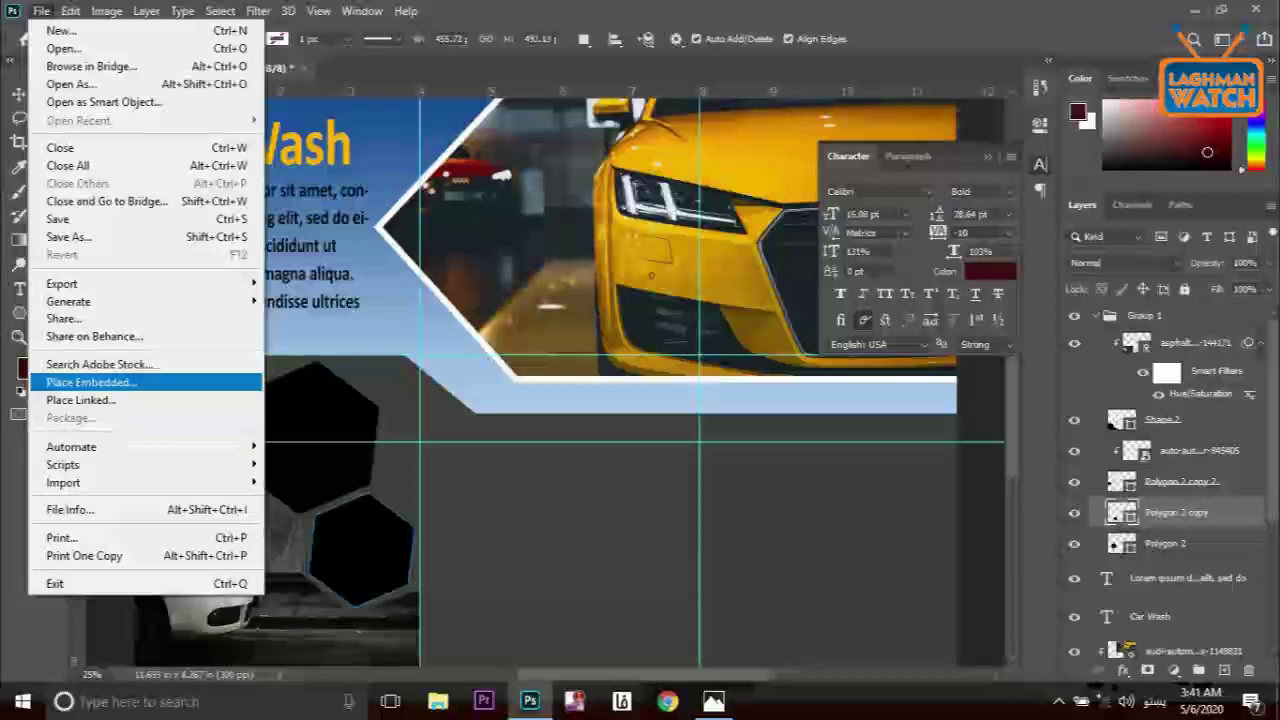
click(88, 382)
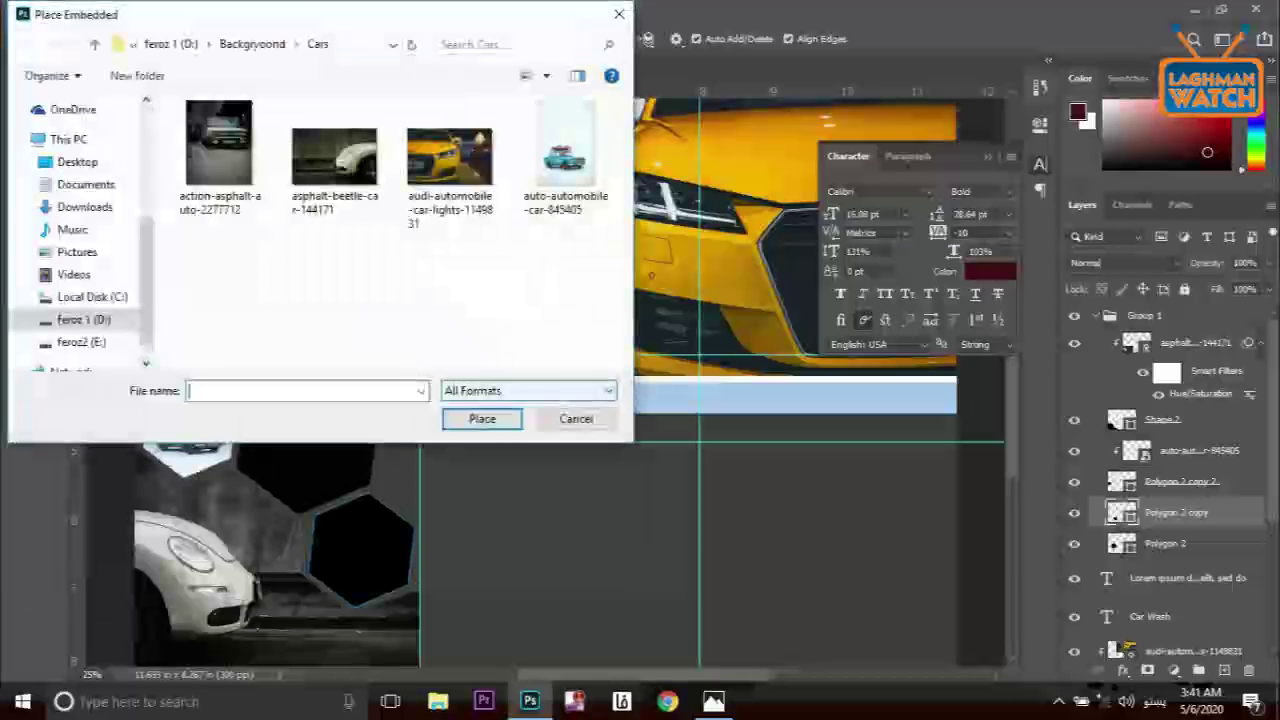
double_click(218, 150)
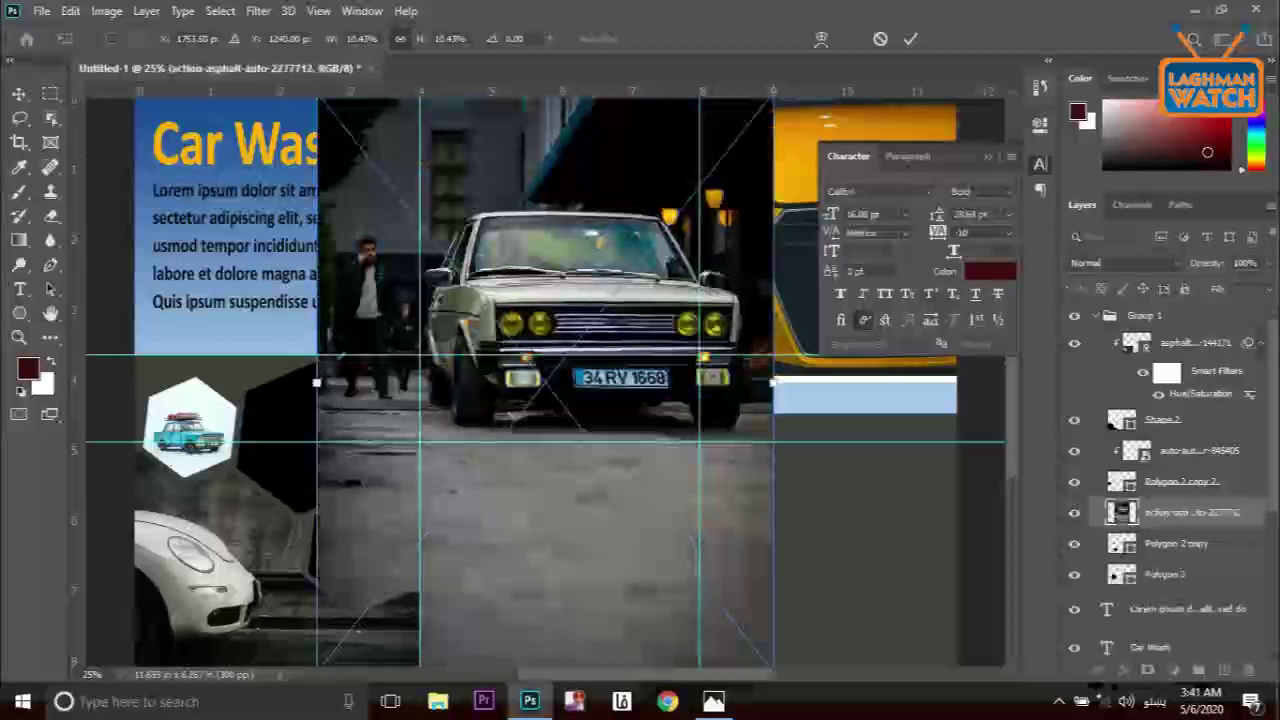
click(910, 39)
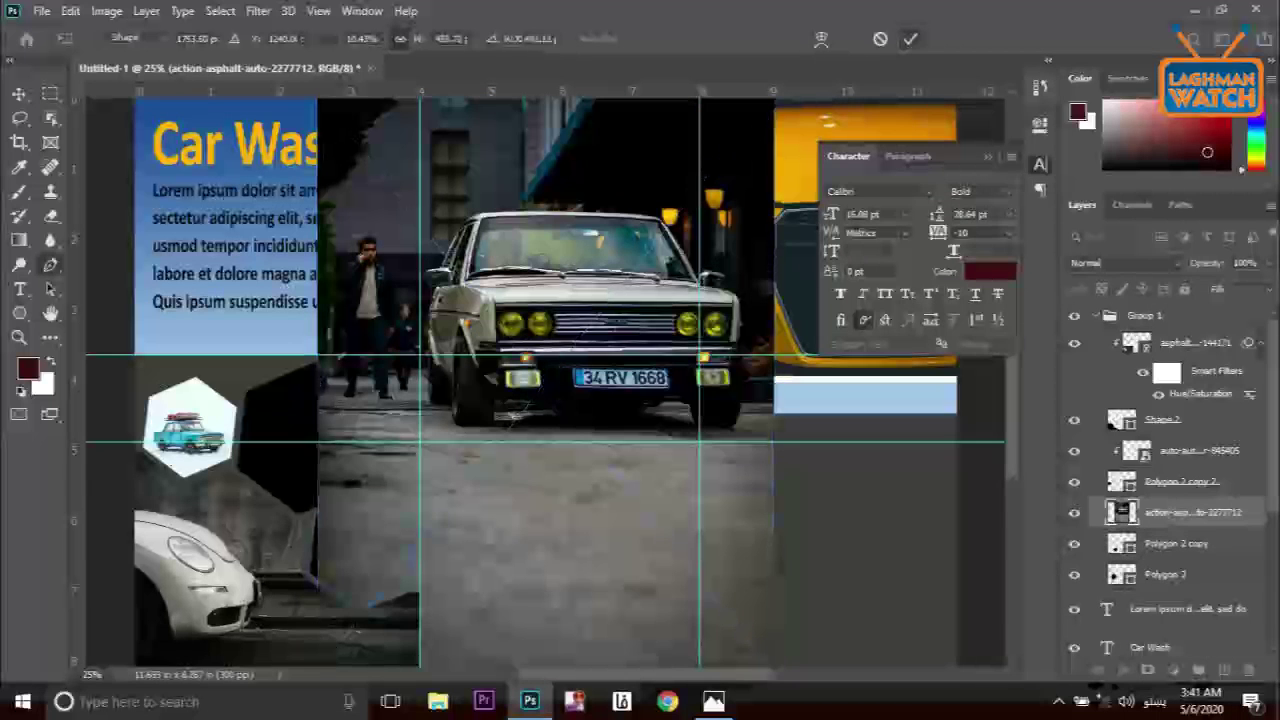
Scale the action-asphalt car photo to about 4.95% and position it over the largest hexagon
key(ctrl+minus)
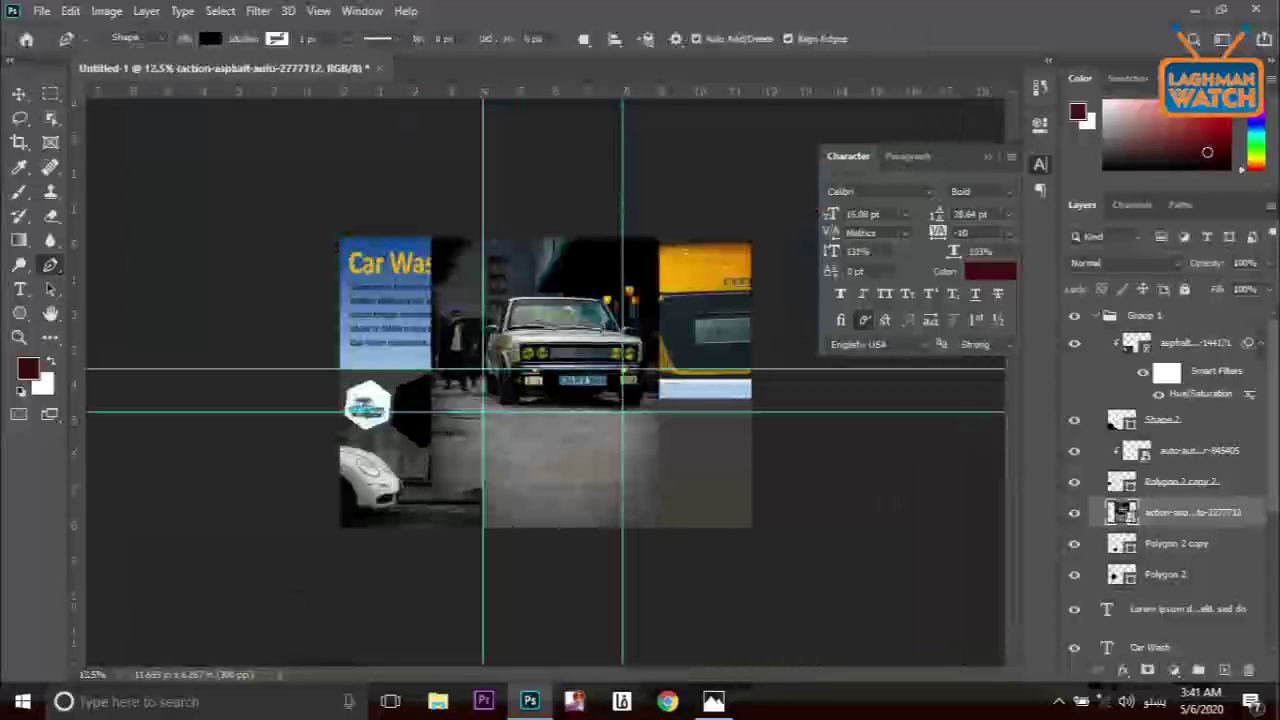
key(ctrl+t)
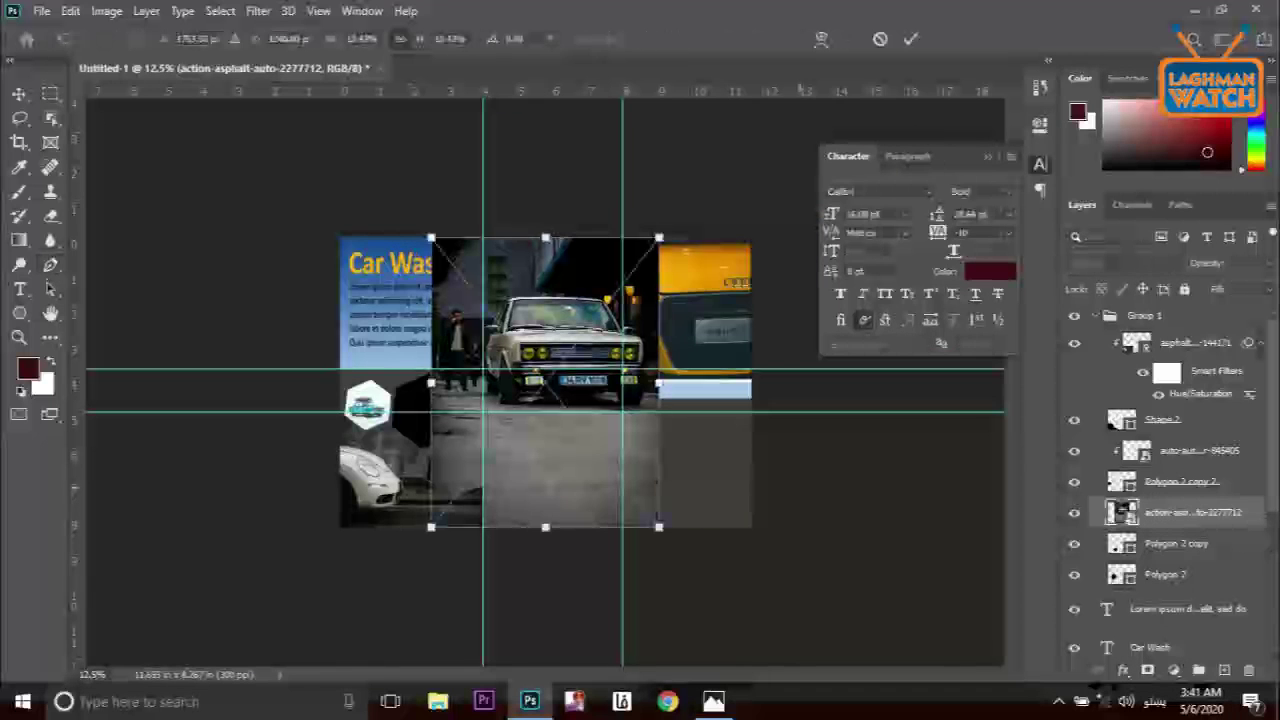
drag(658, 526, 600, 449)
drag(508, 425, 455, 438)
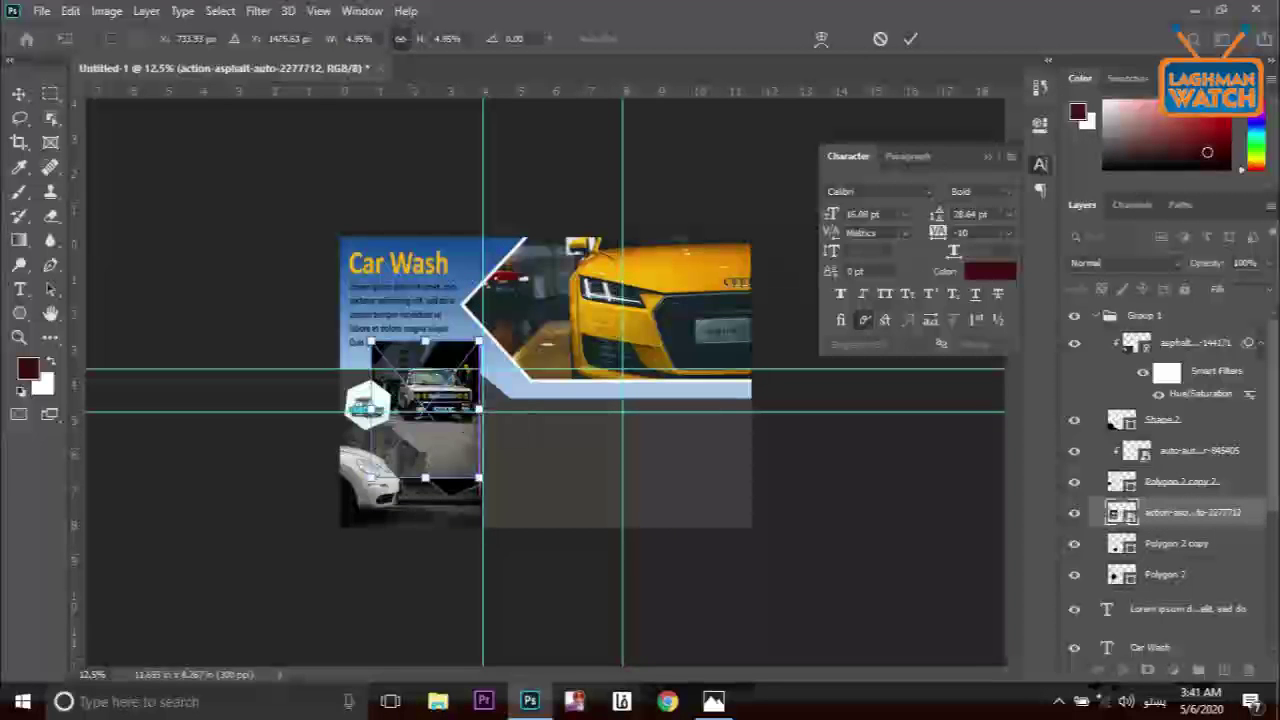
key(Return)
key(p)
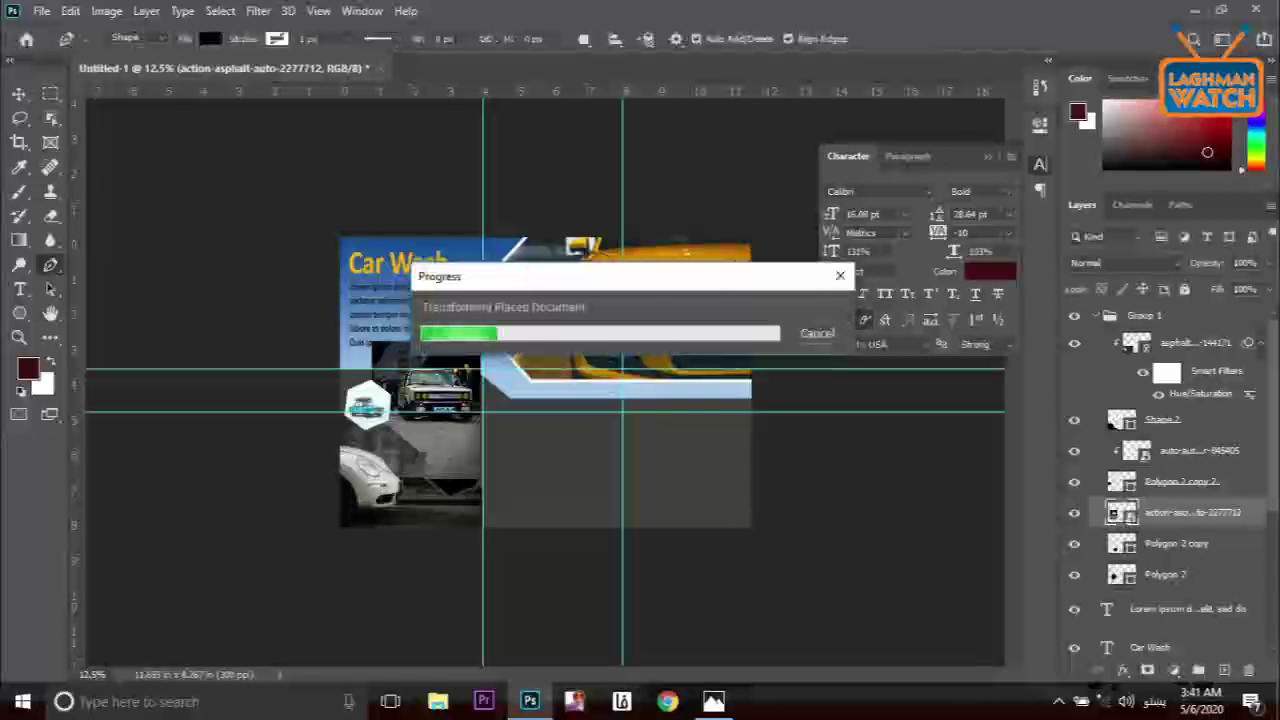
Move the action-asphalt photo's layer below Polygon 2 copy and clip it to the largest hexagon, Polygon 2
drag(1194, 552, 1194, 556)
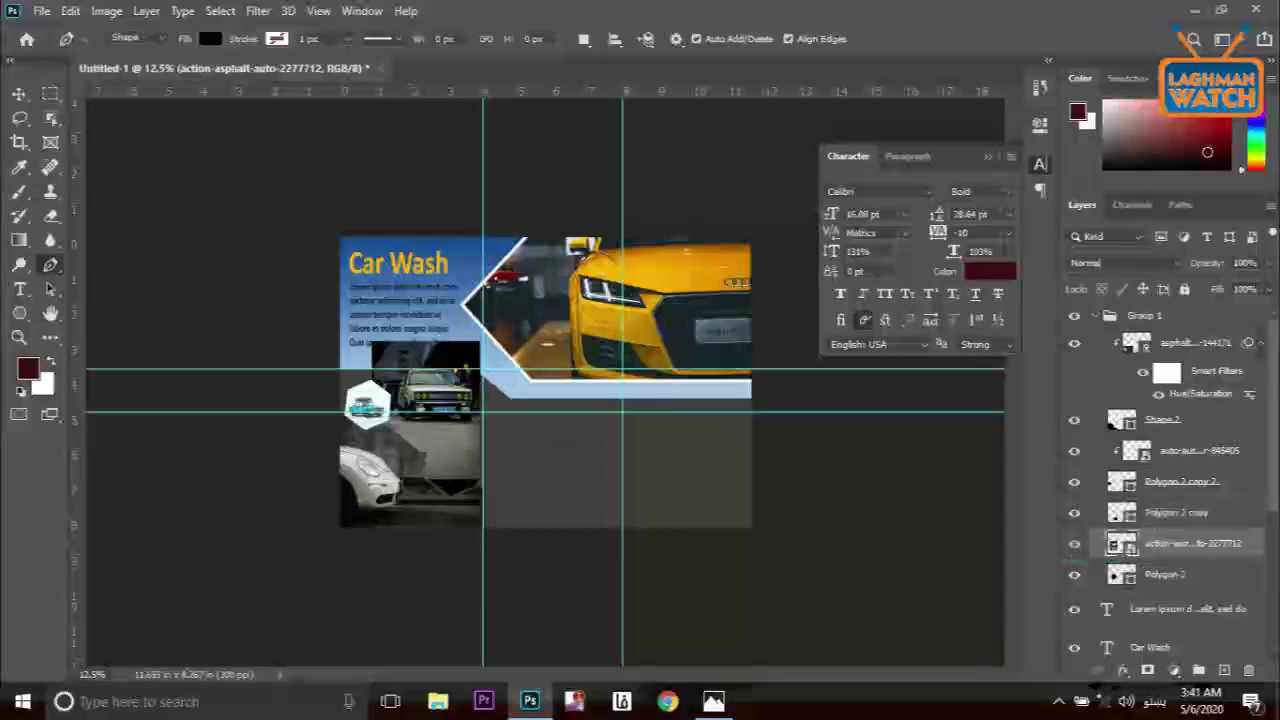
right_click(1171, 543)
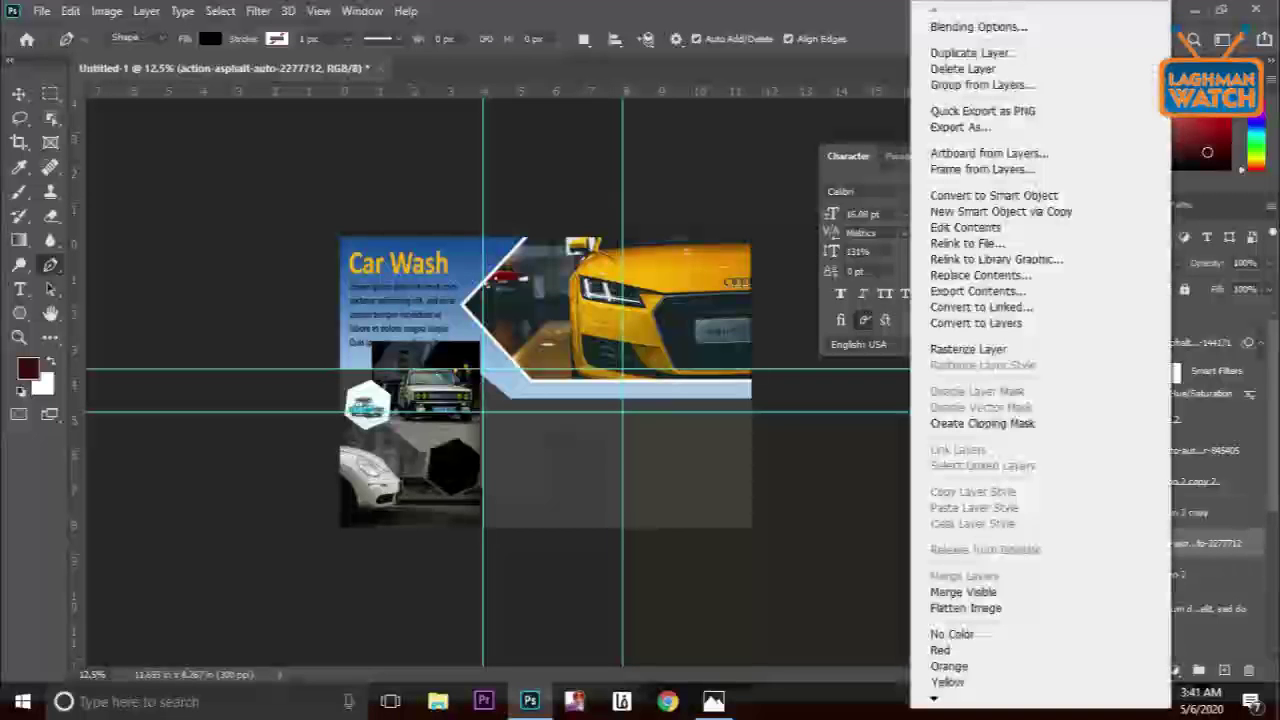
click(982, 423)
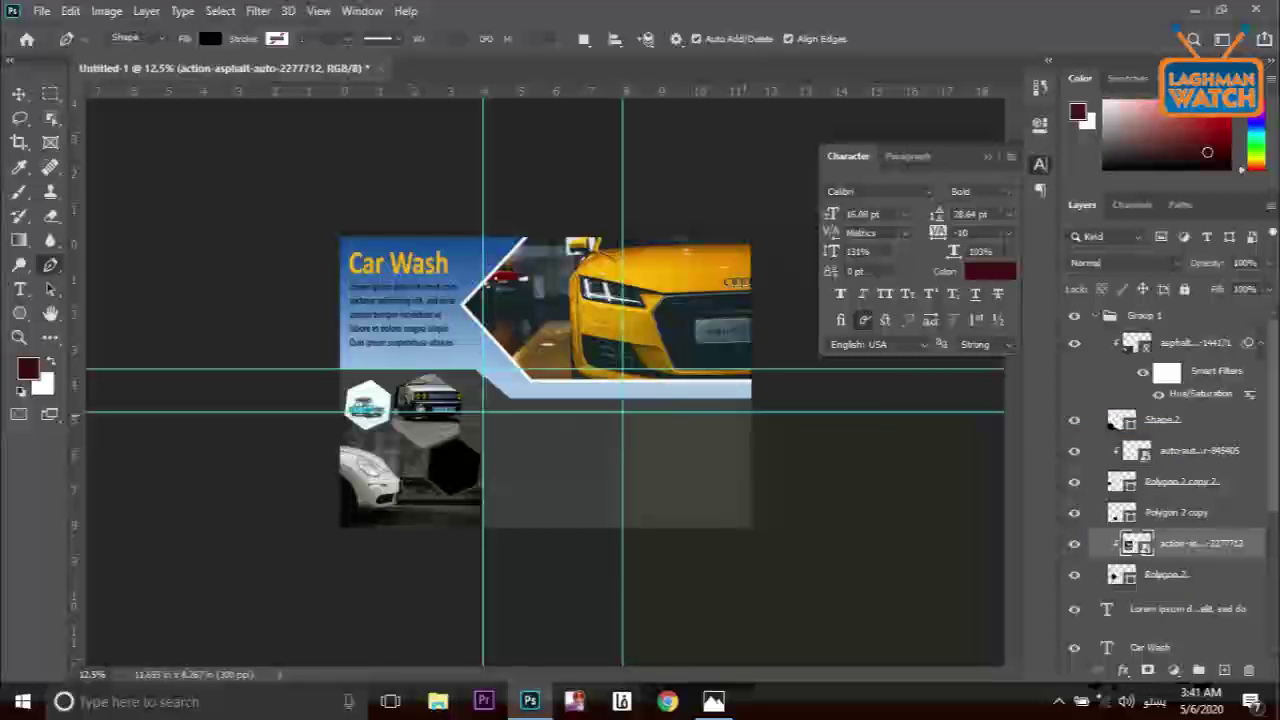
Scale the clipped action-asphalt photo to about 3.57% so the car fits inside the largest hexagon
key(ctrl+t)
drag(478, 410, 446, 389)
key(Return)
key(Return)
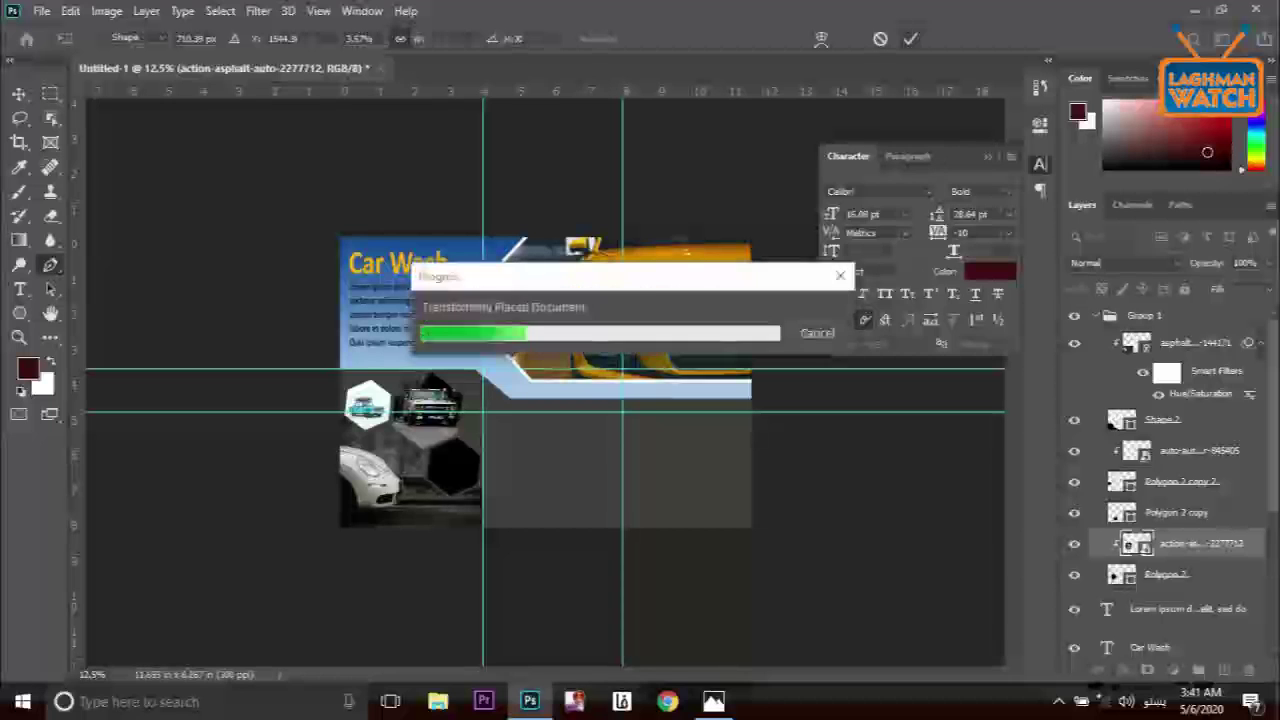
Place audi-automobile-car-lights-1149831 as an embedded image above Polygon 2 copy, scaled to about 2.58% and positioned over the lowest hexagon
click(1176, 512)
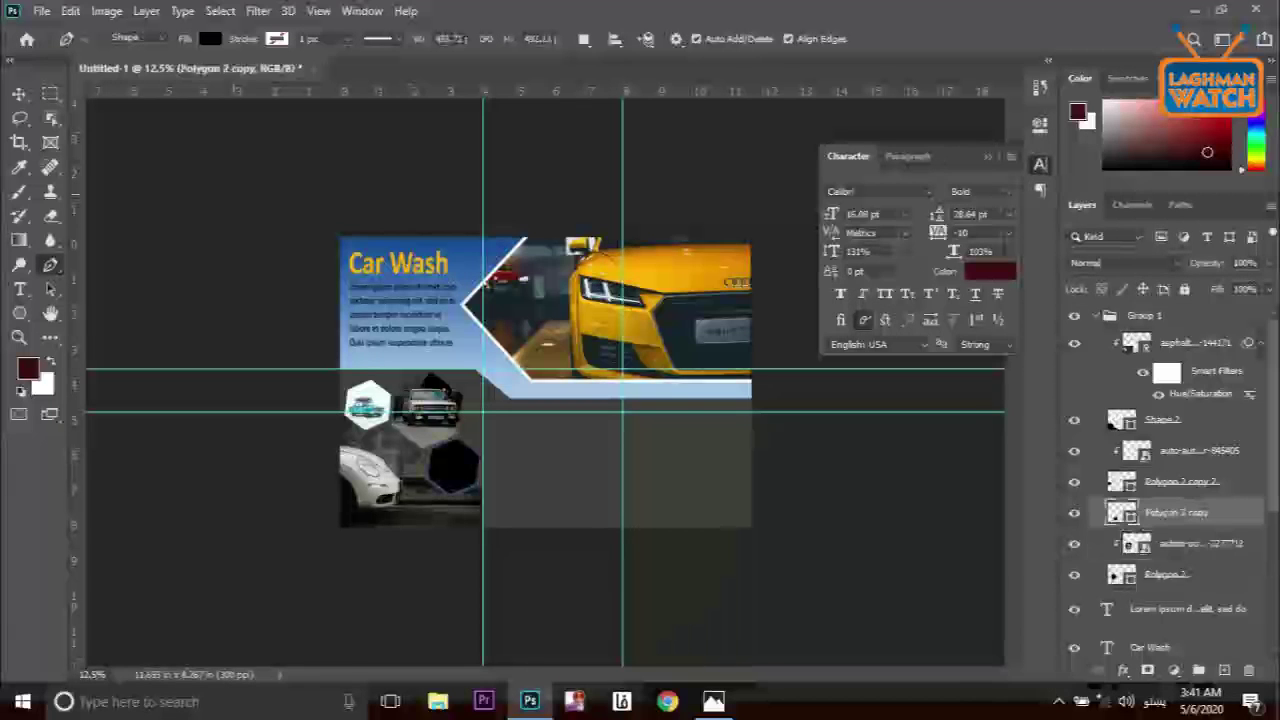
click(41, 11)
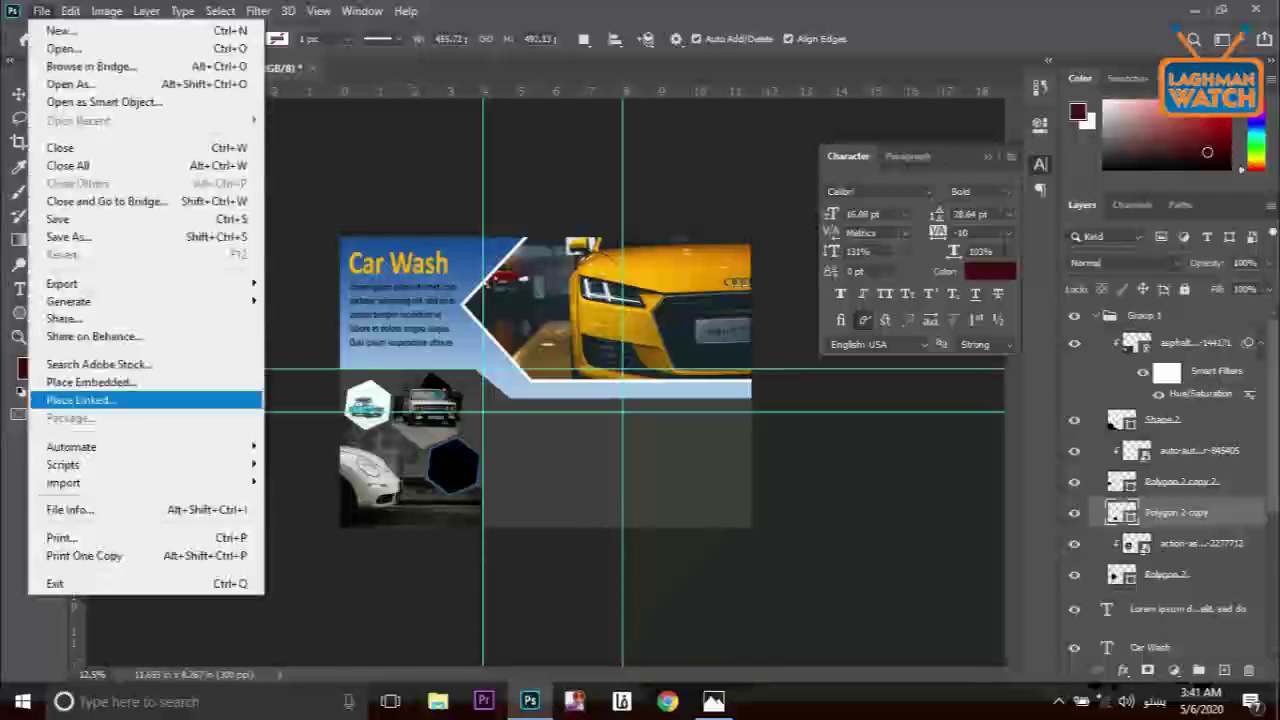
click(90, 382)
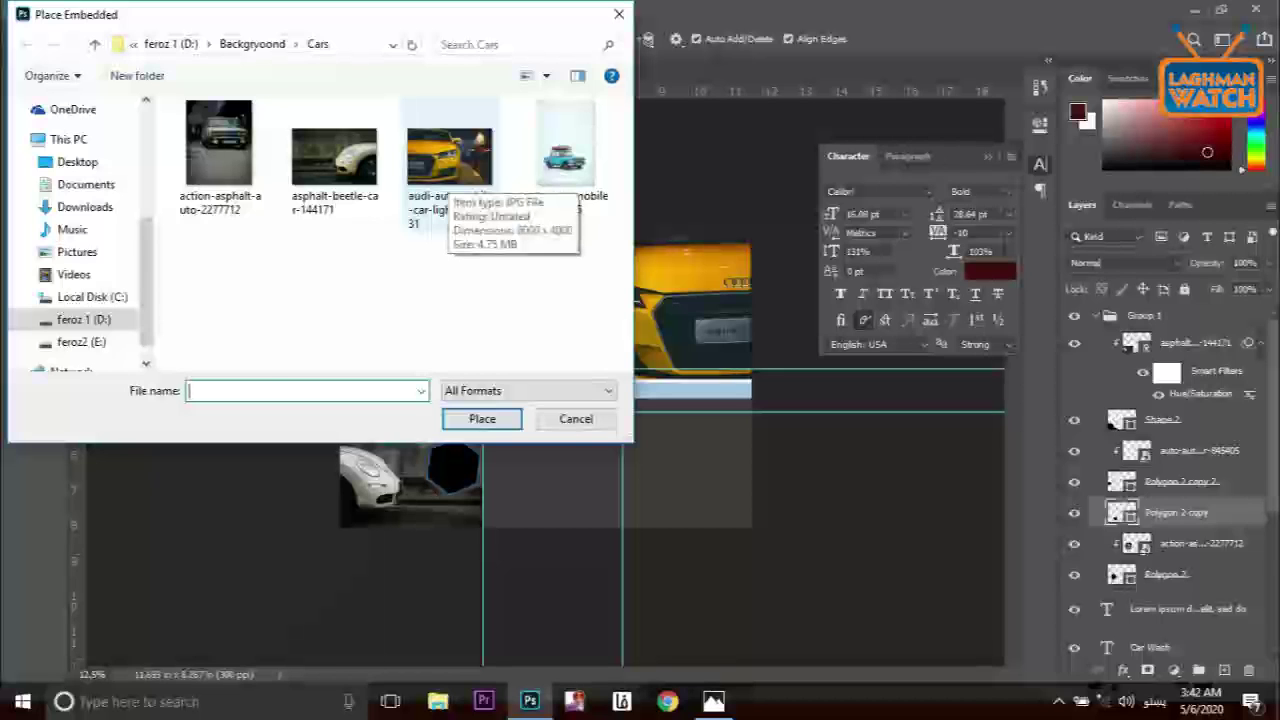
key(Escape)
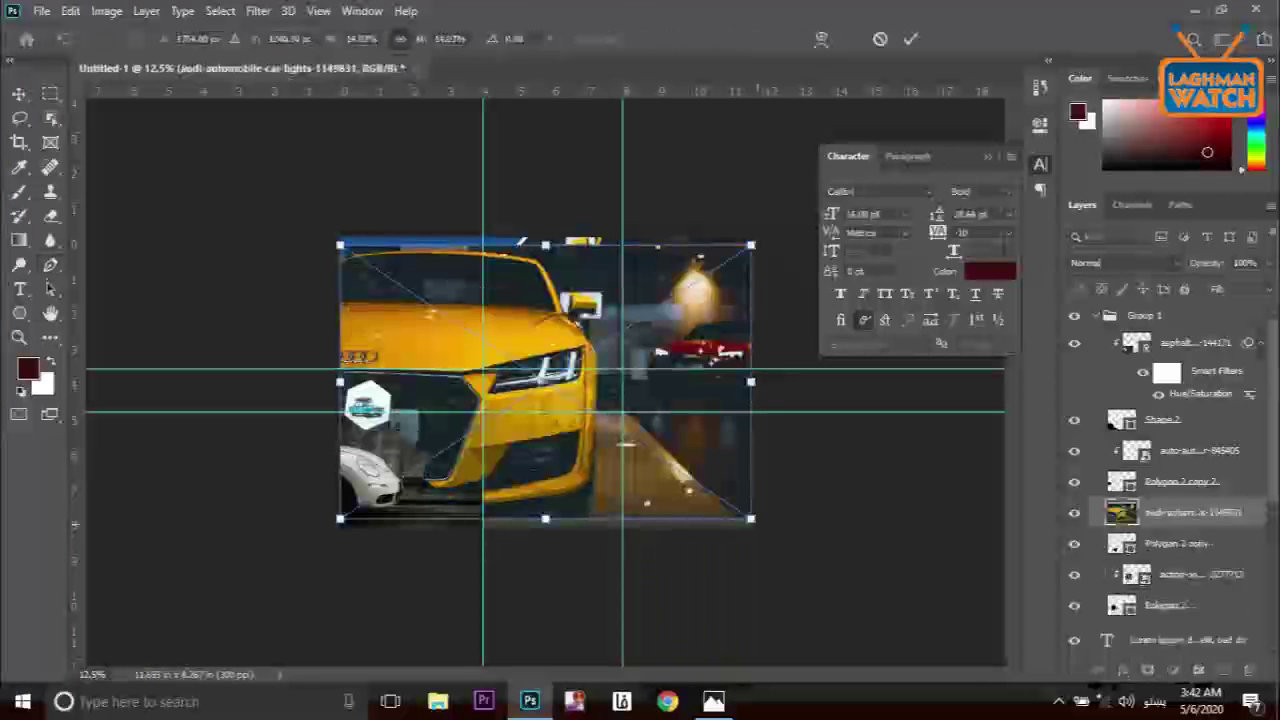
drag(750, 518, 585, 406)
drag(583, 362, 490, 441)
key(Return)
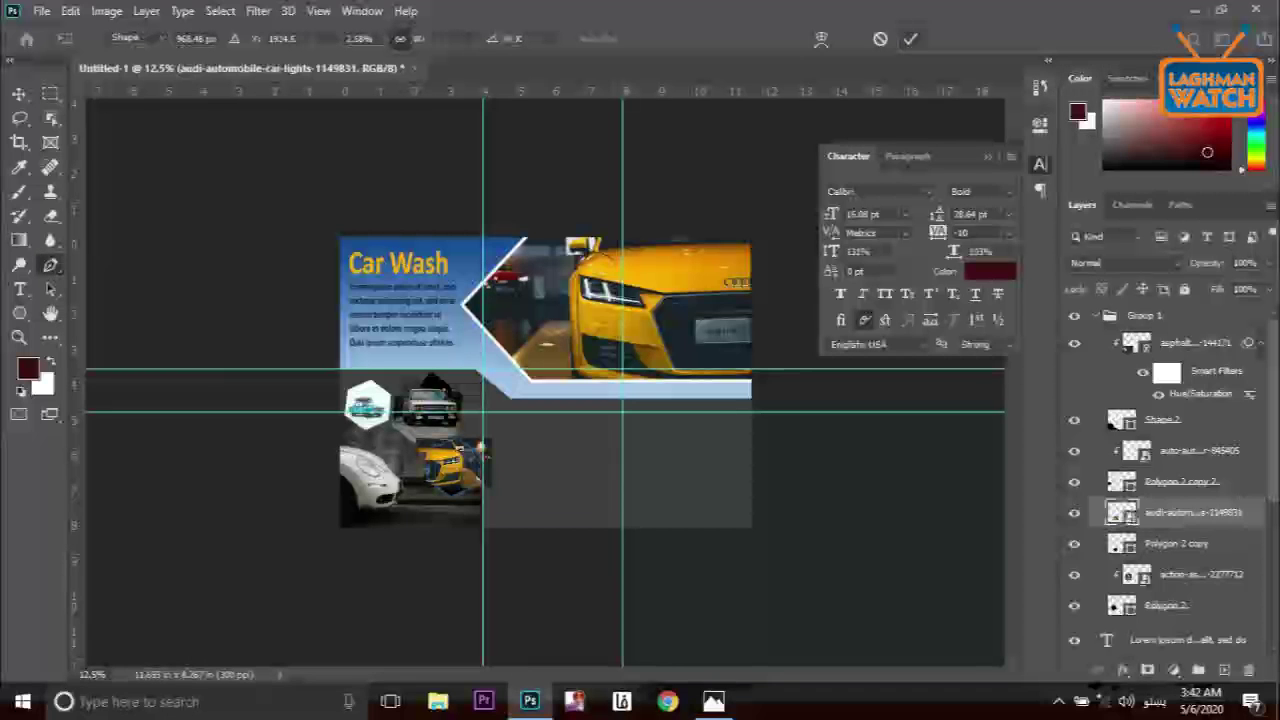
Clip the audi-automobile photo to Polygon 2 copy, then enlarge it slightly and shift it so the car fits the lowest hexagon
right_click(1186, 512)
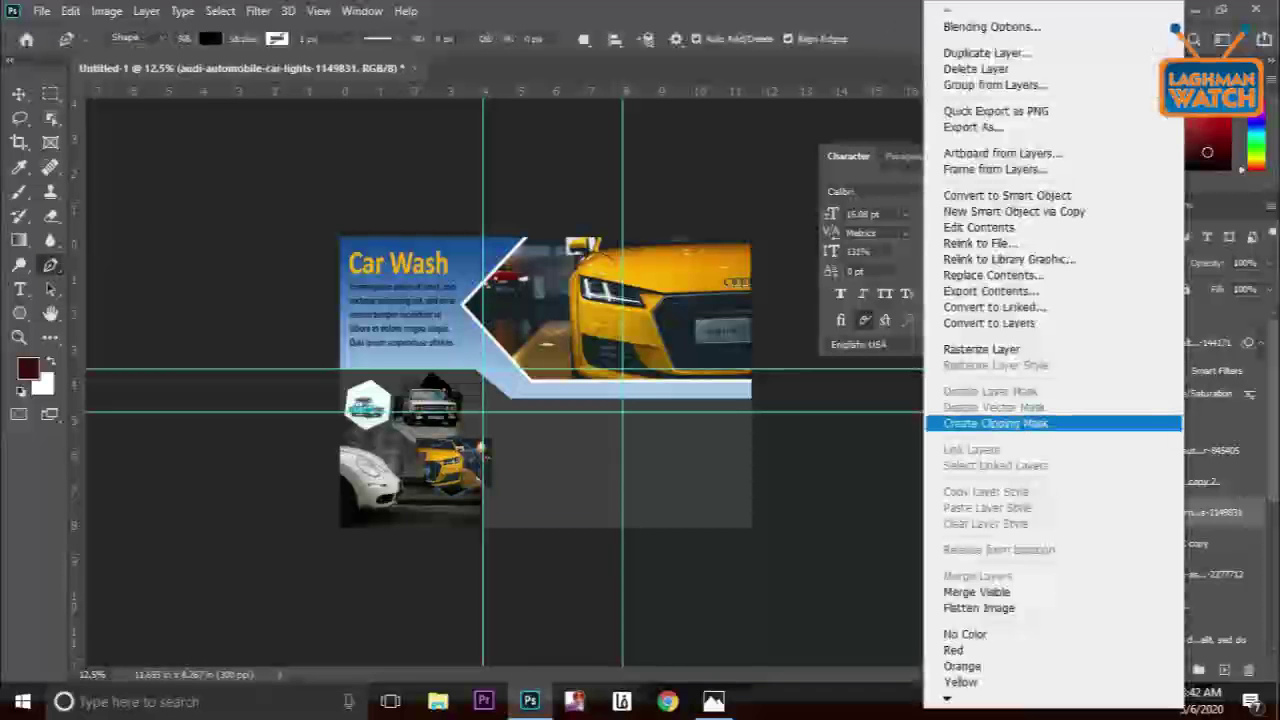
click(995, 423)
key(ctrl+plus)
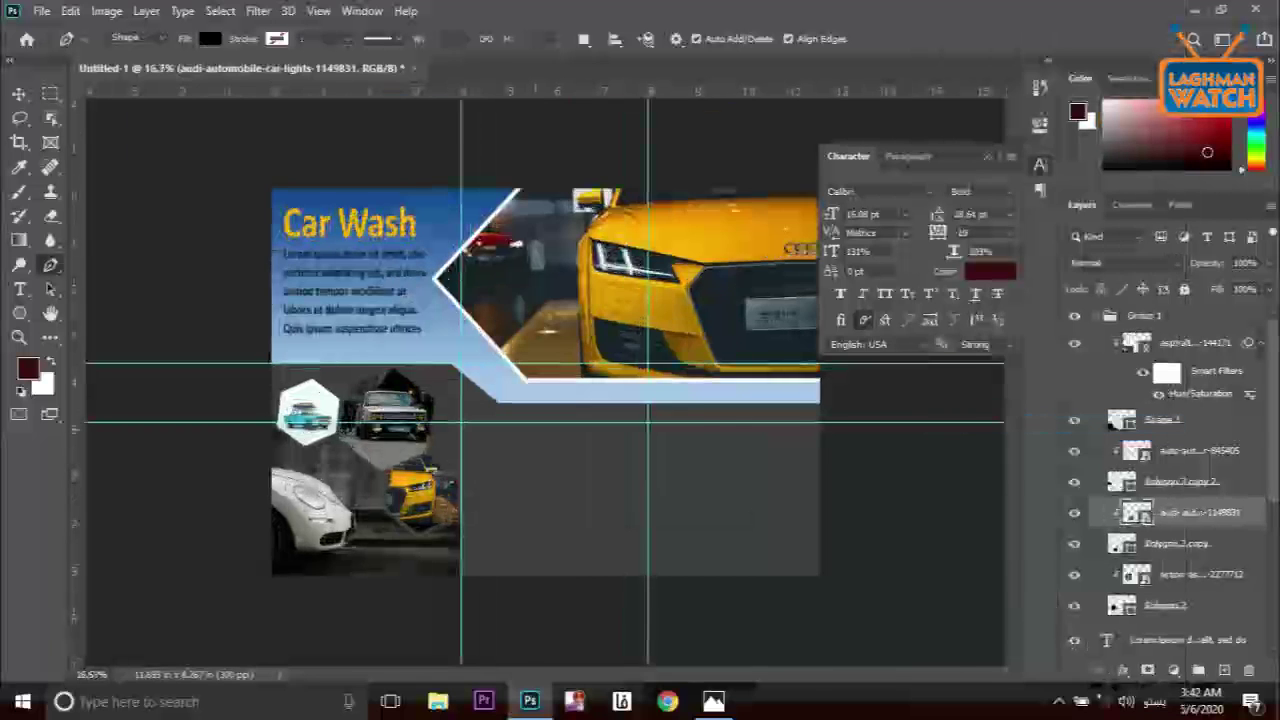
key(ctrl+plus)
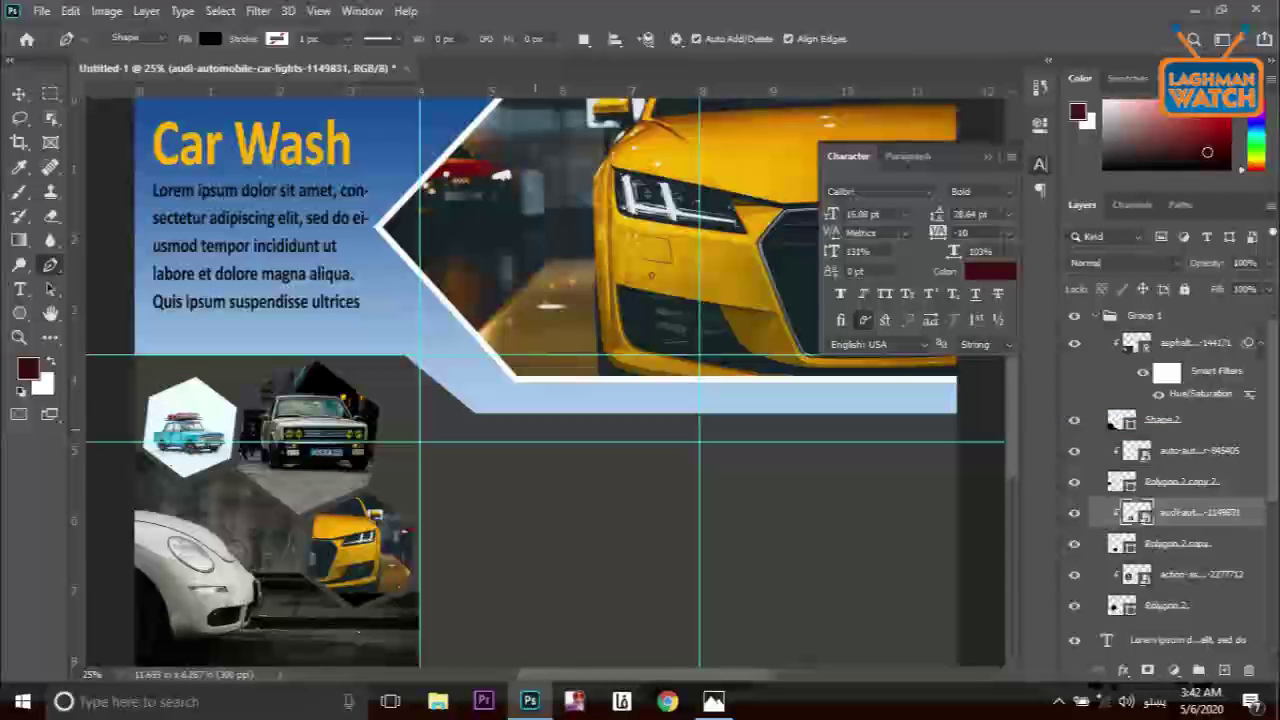
key(ctrl+t)
drag(361, 595, 378, 610)
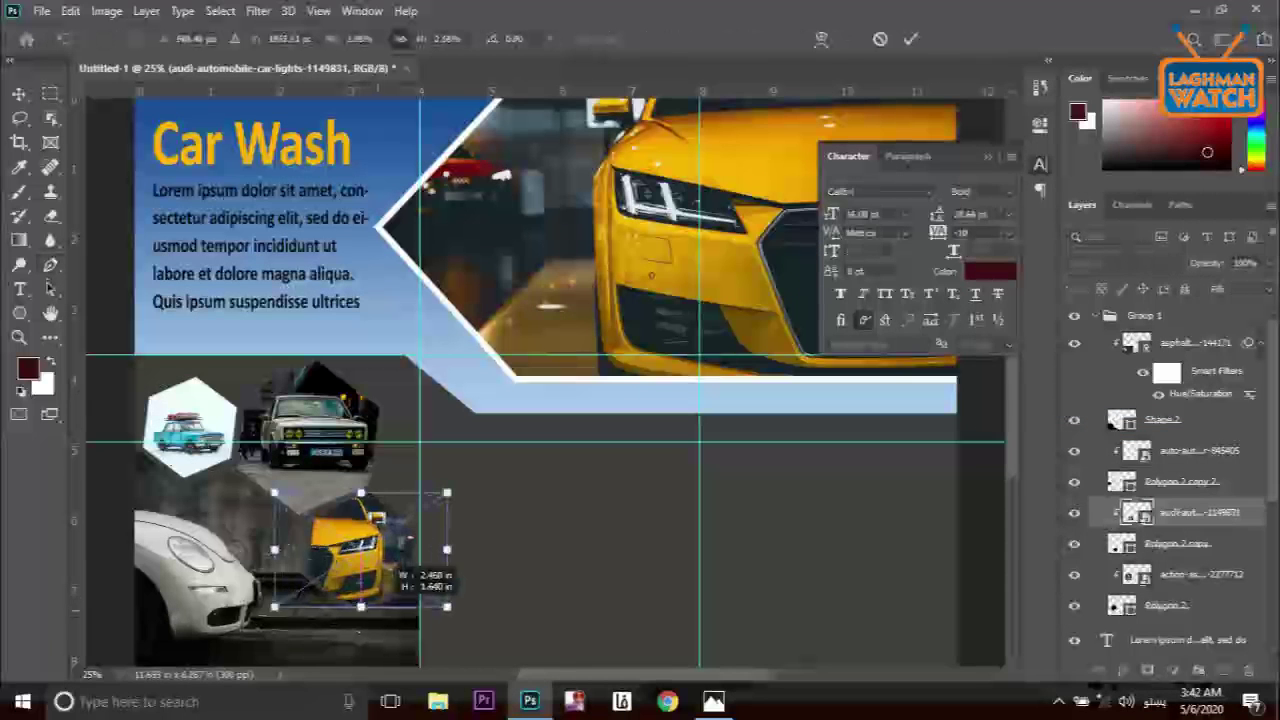
drag(390, 565, 402, 528)
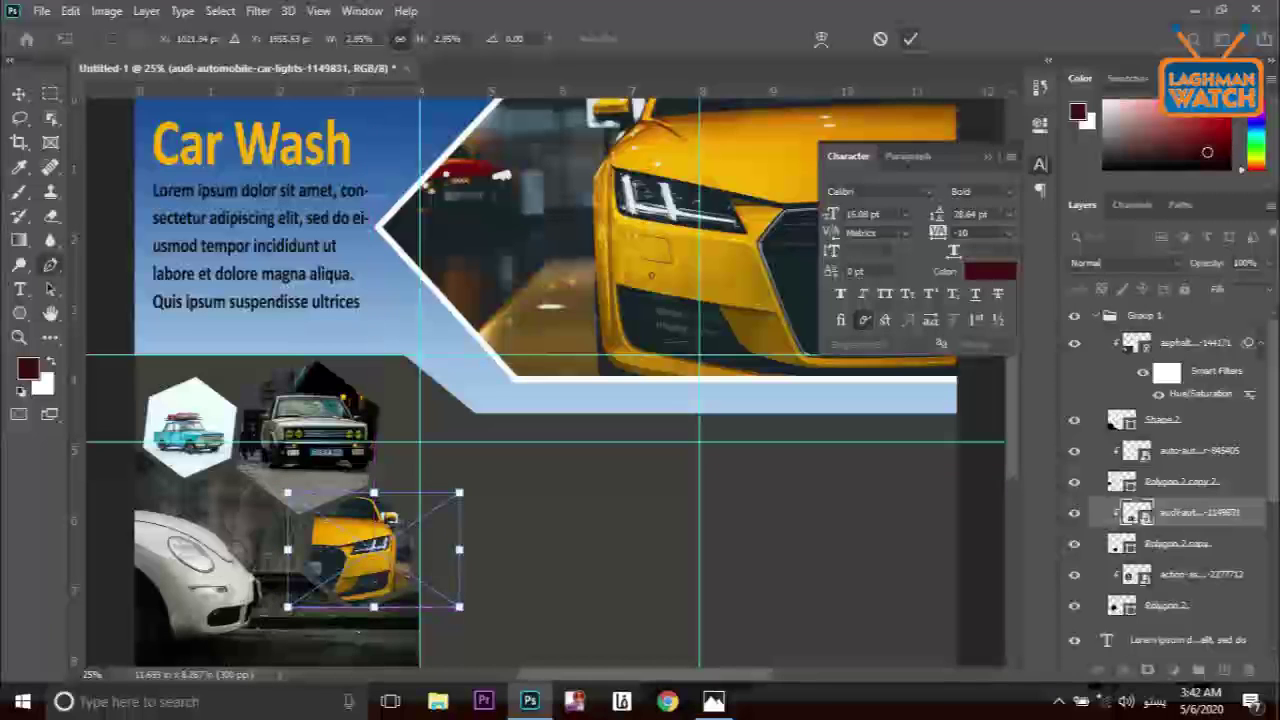
click(50, 265)
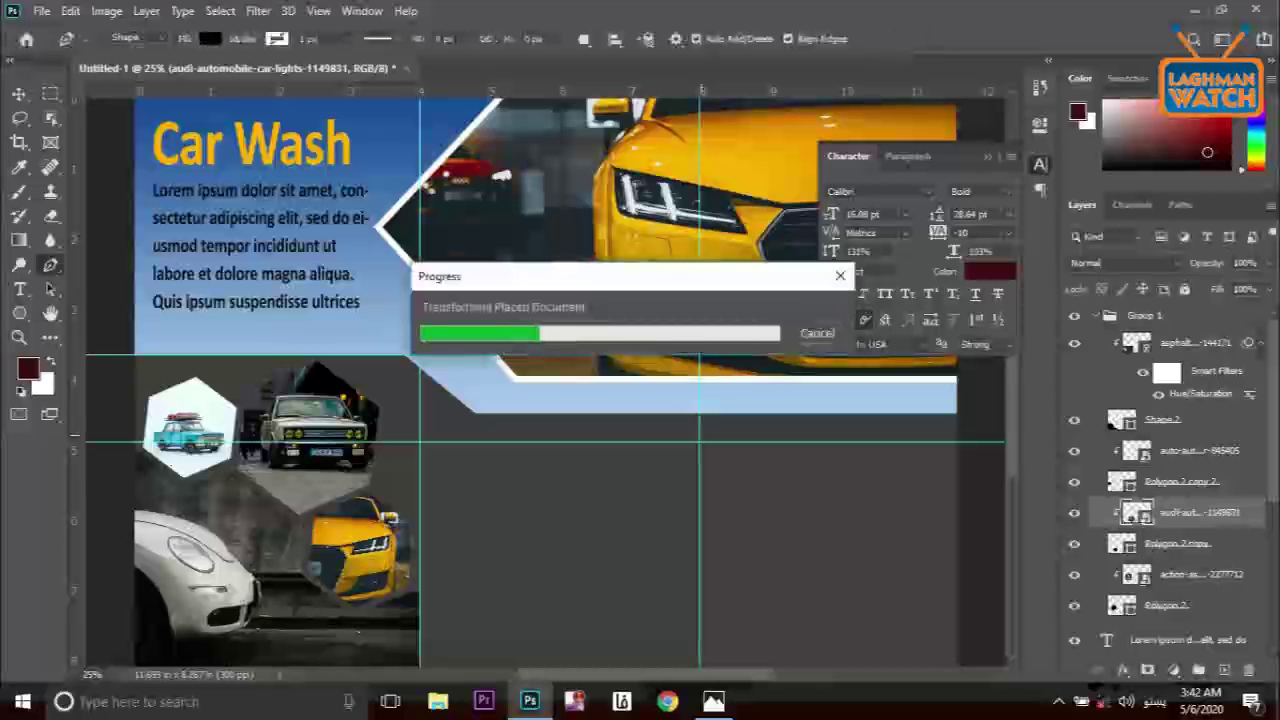
Add an inside stroke of 15 px in colour fcb003 to the small hexagon, Polygon 2 copy 2
click(1180, 482)
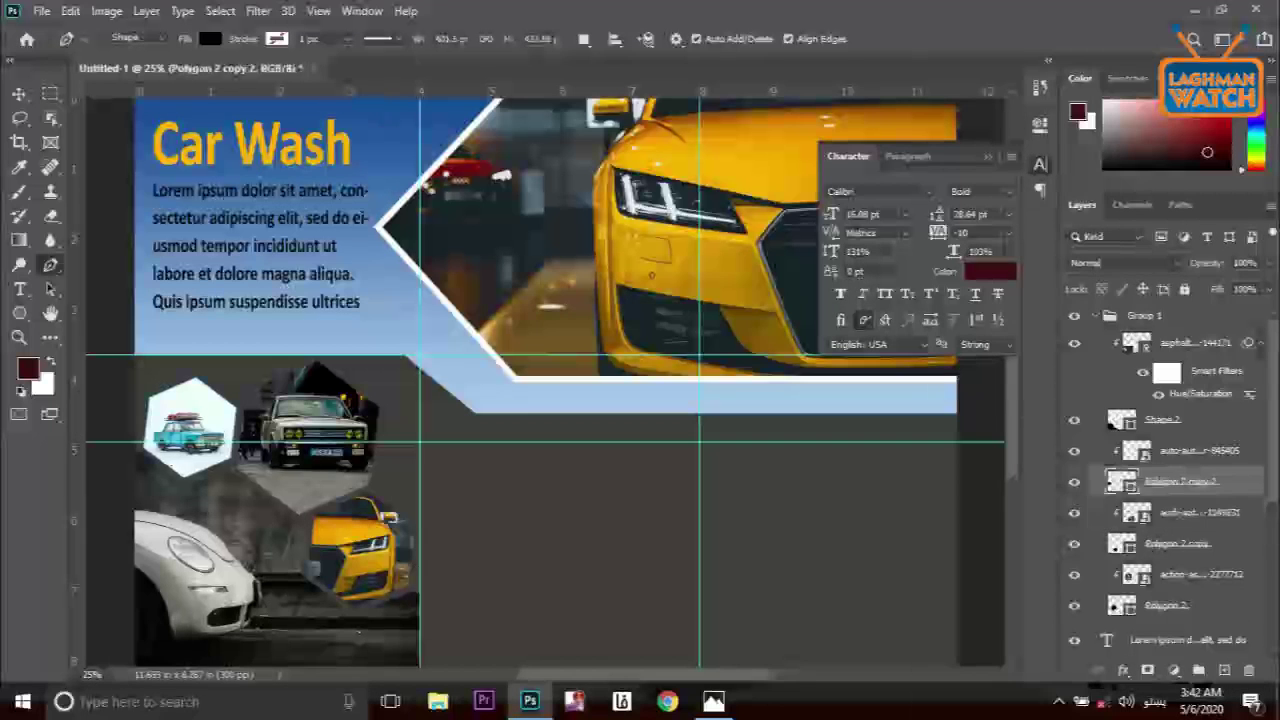
right_click(1180, 481)
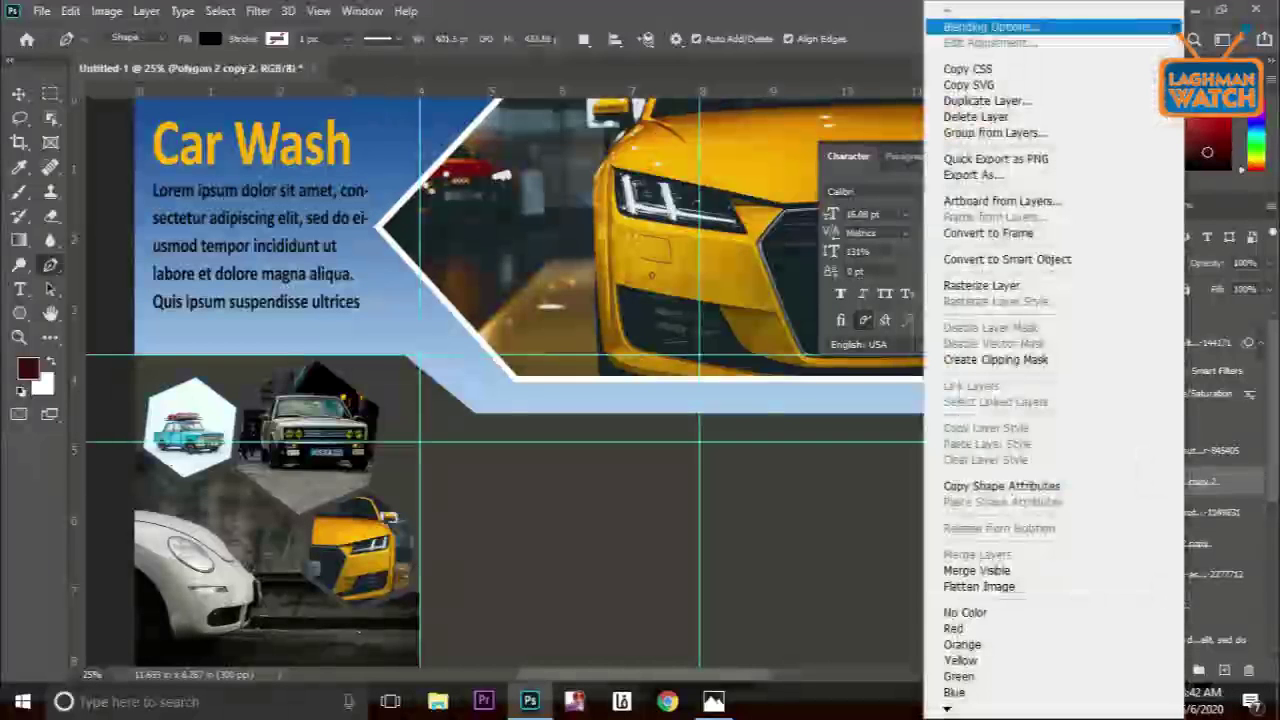
click(990, 27)
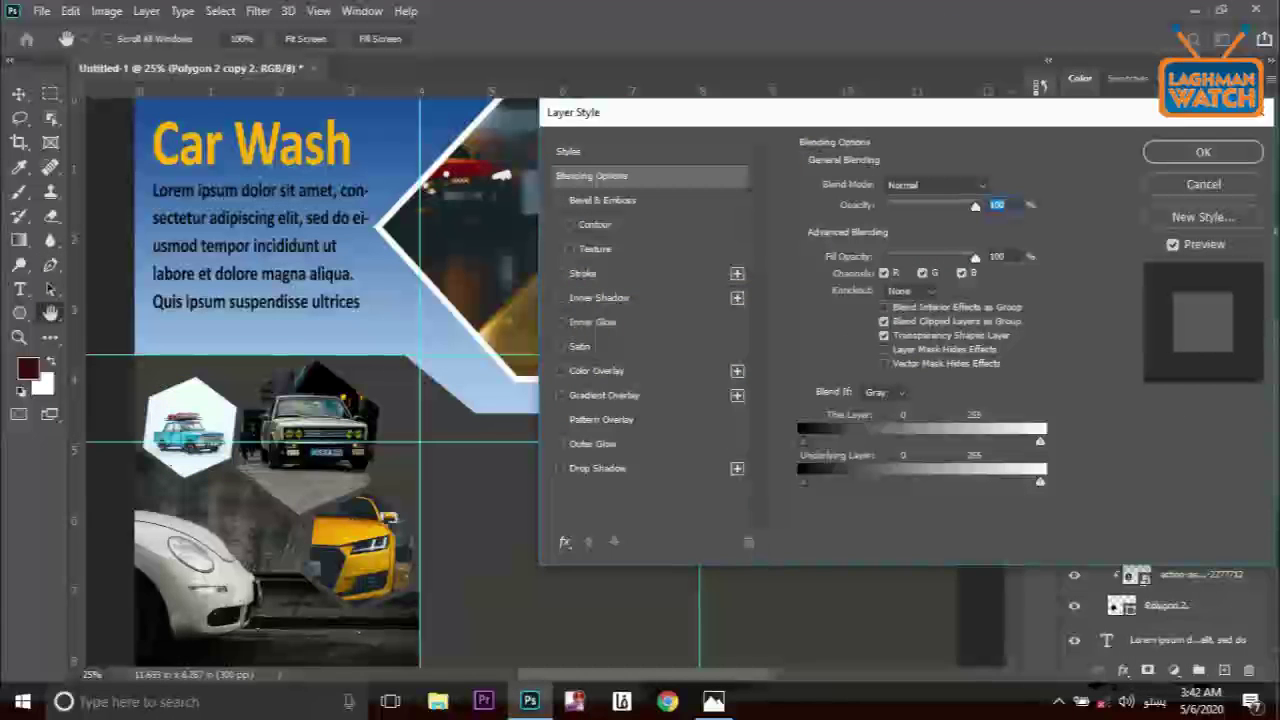
click(583, 273)
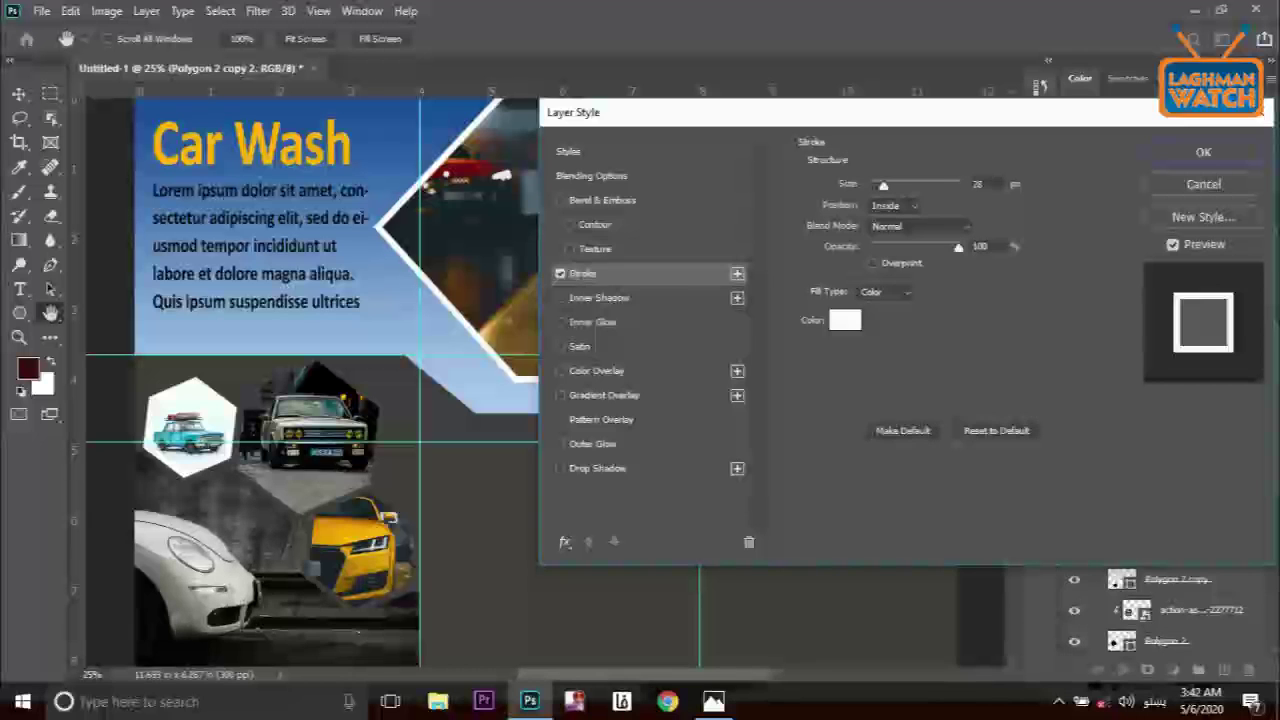
click(844, 320)
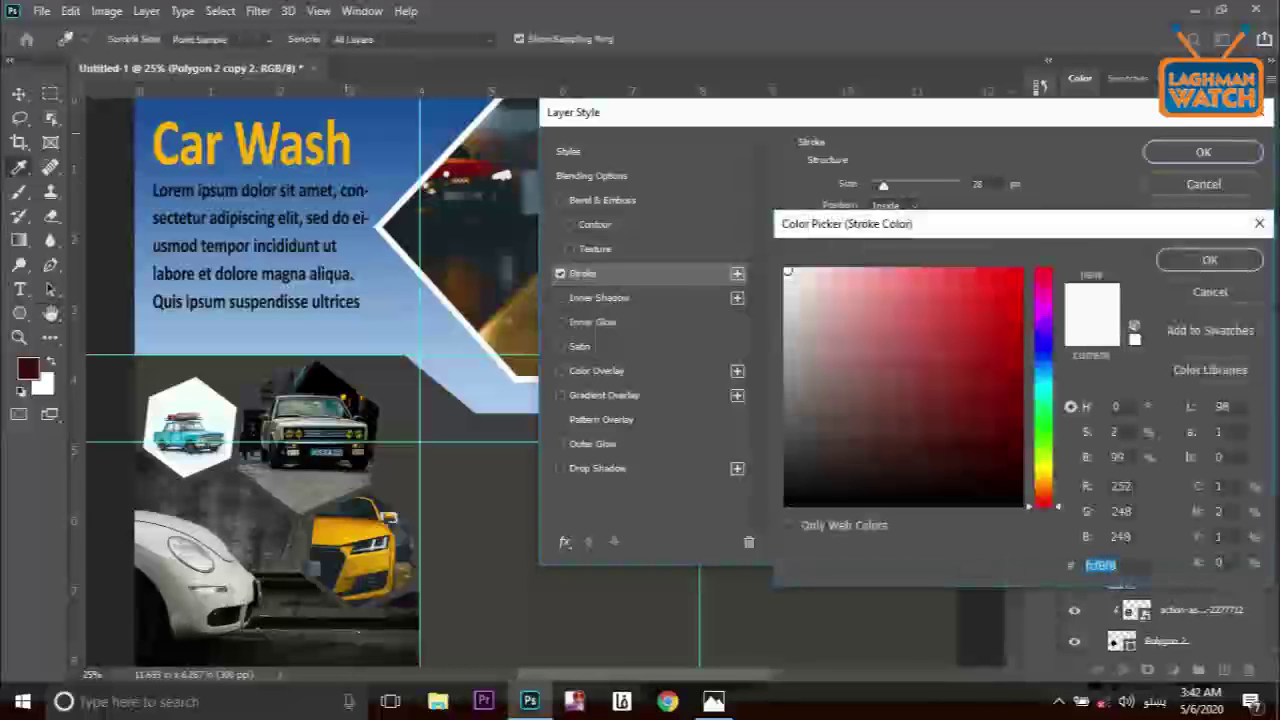
text(fcb003)
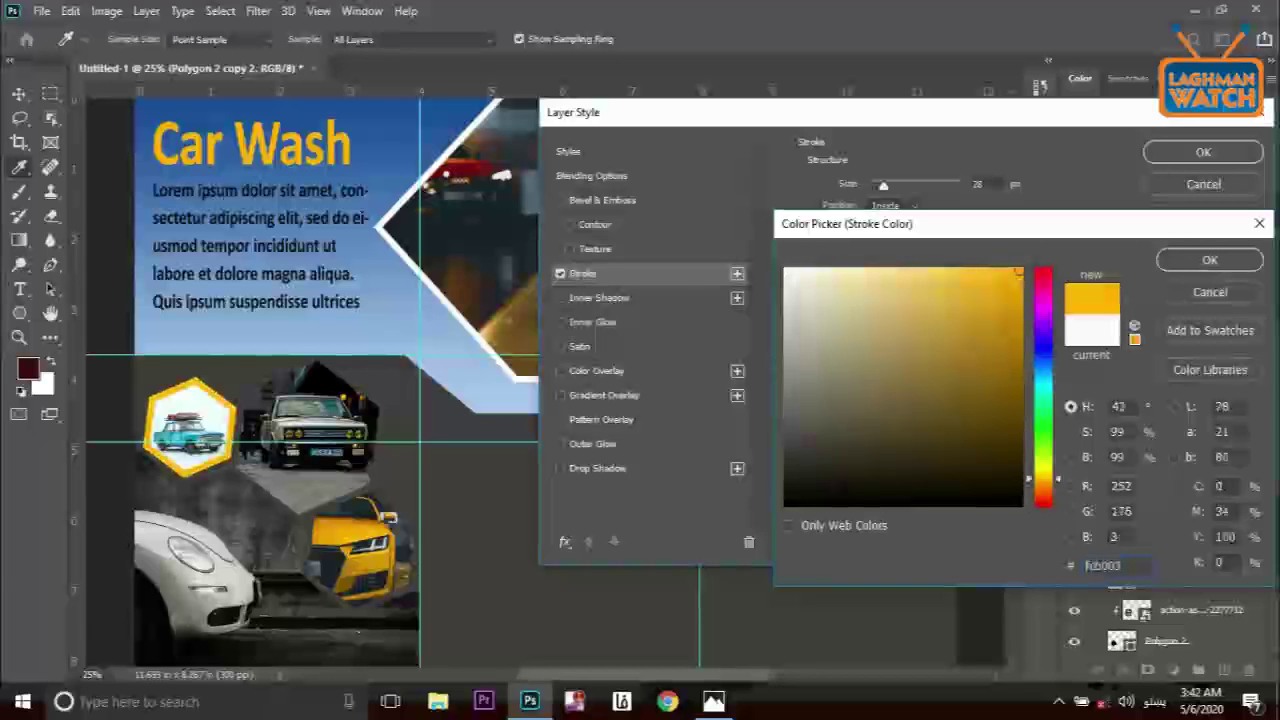
key(Return)
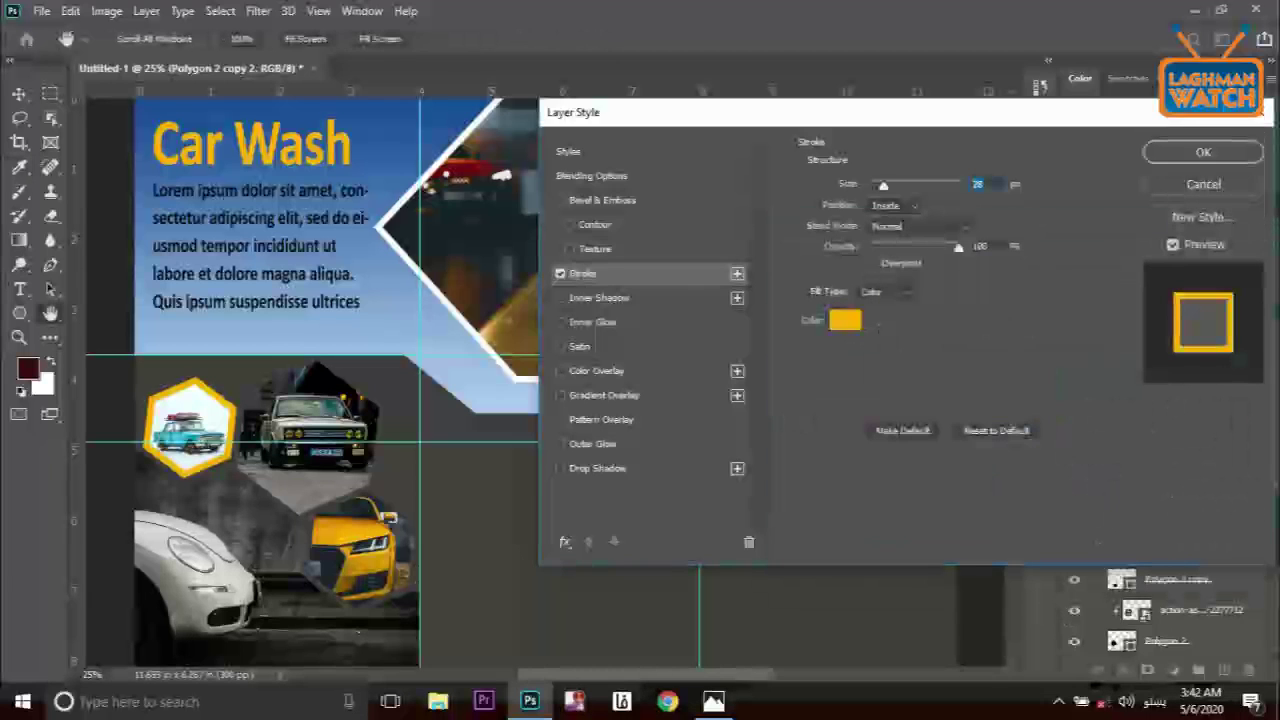
text(10)
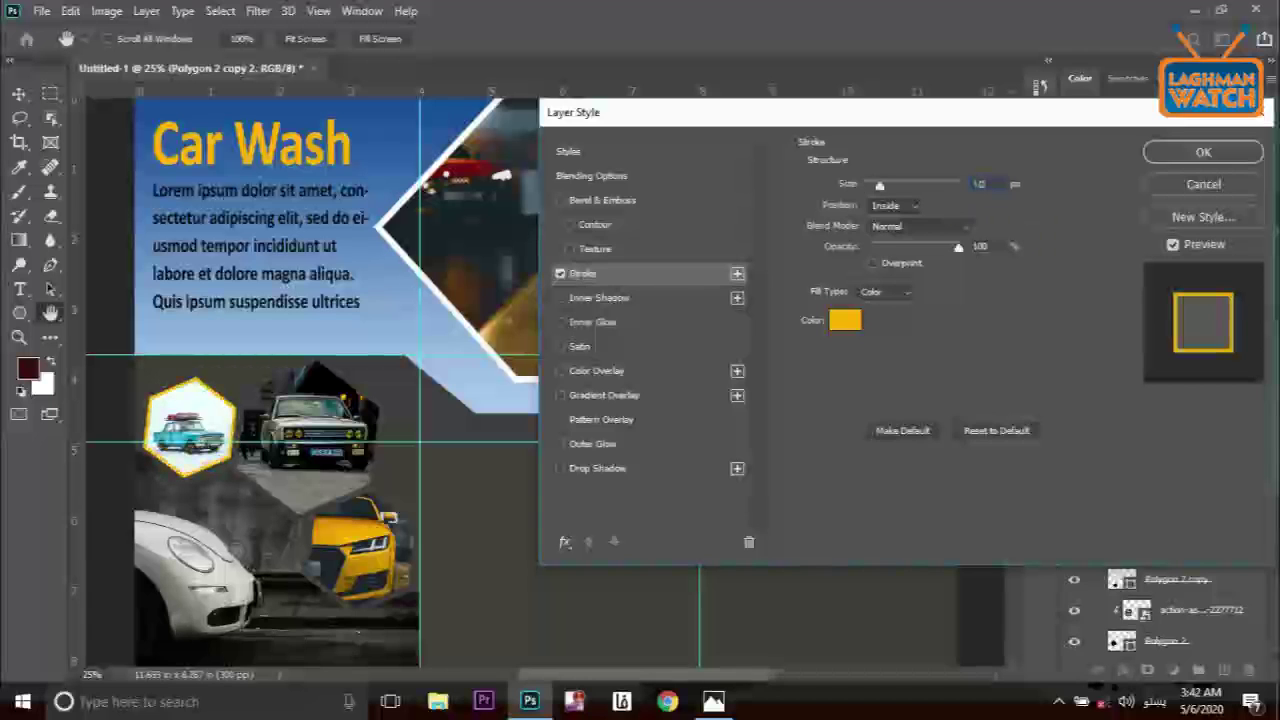
key(Return)
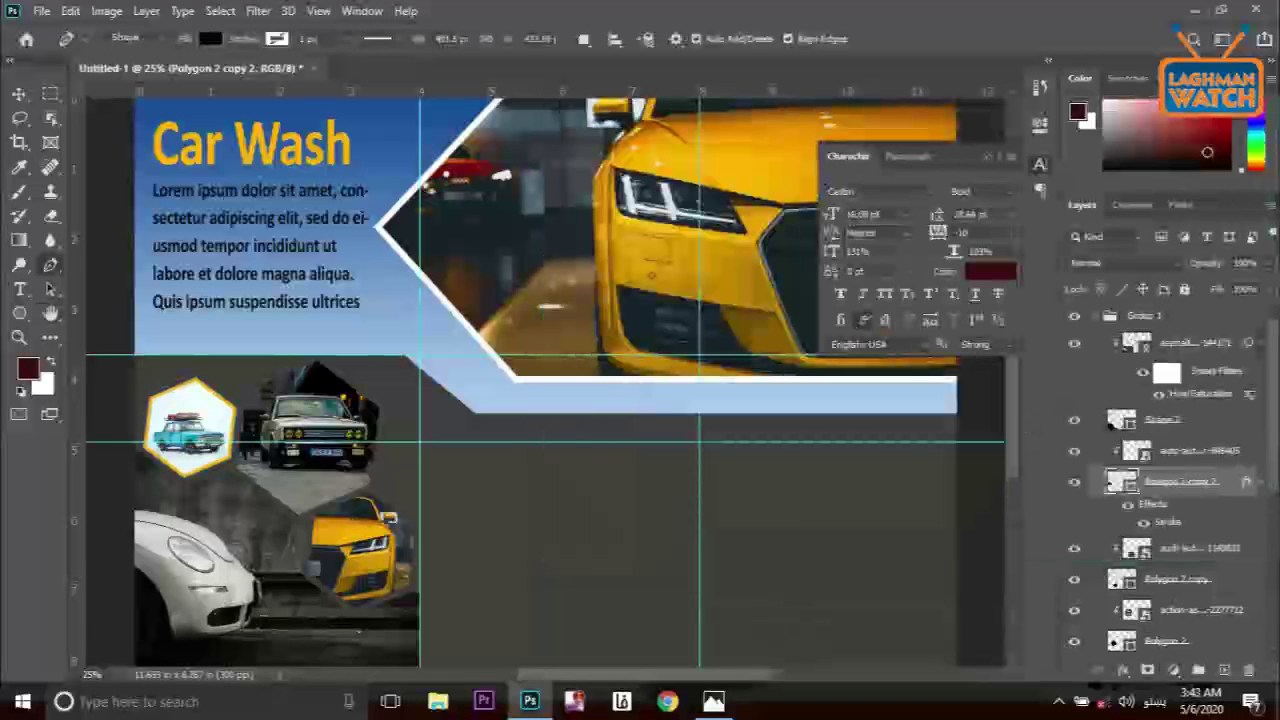
Change the stroke colour of Polygon 2 copy 2 to white, ffffff
right_click(1164, 456)
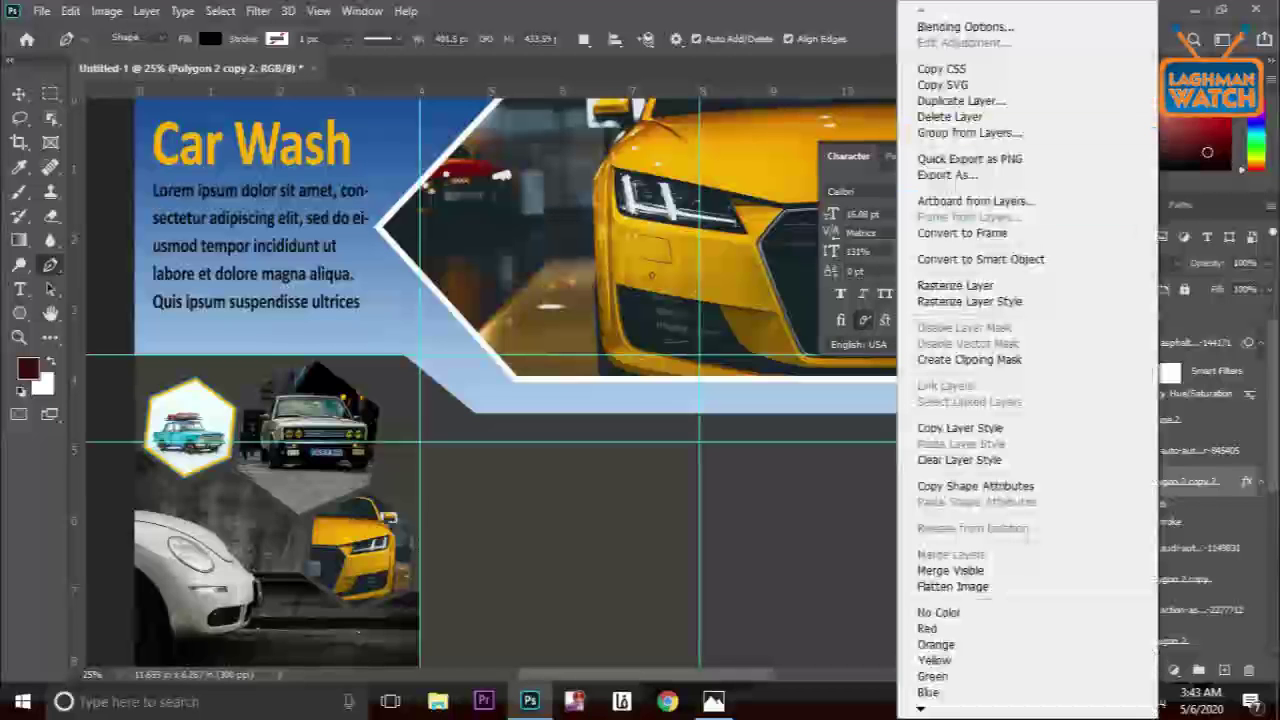
click(1140, 27)
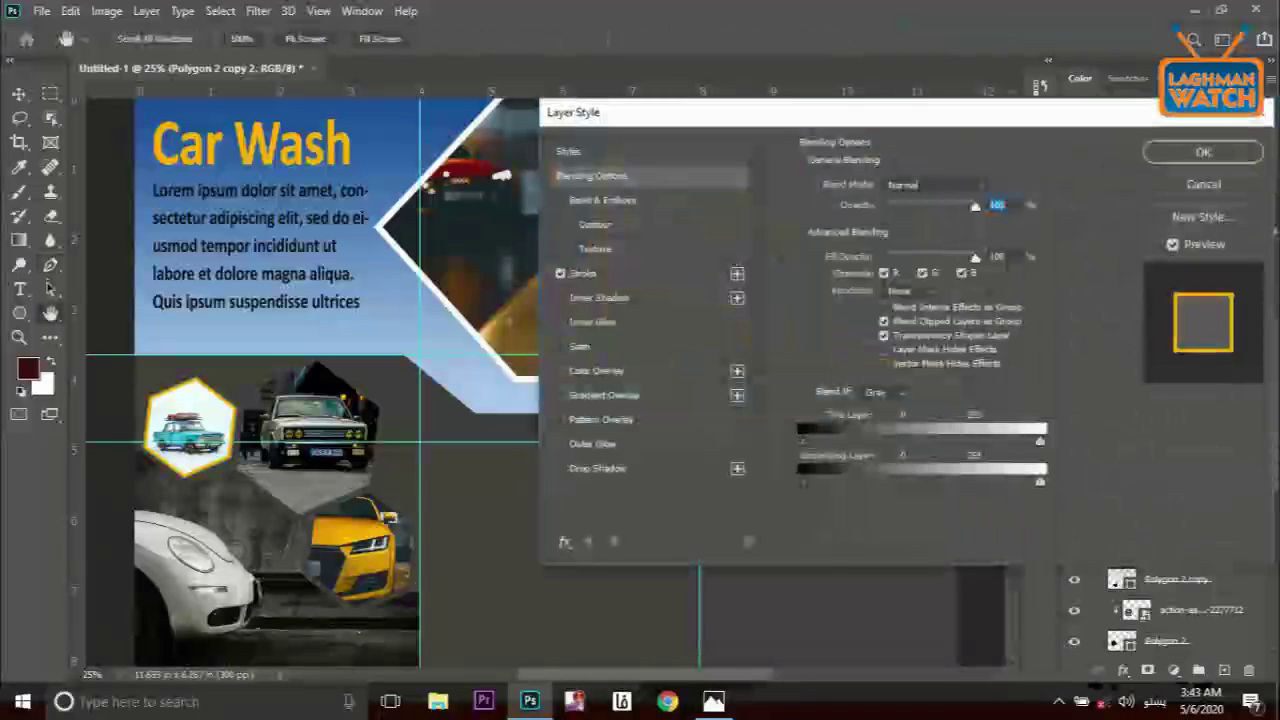
click(600, 273)
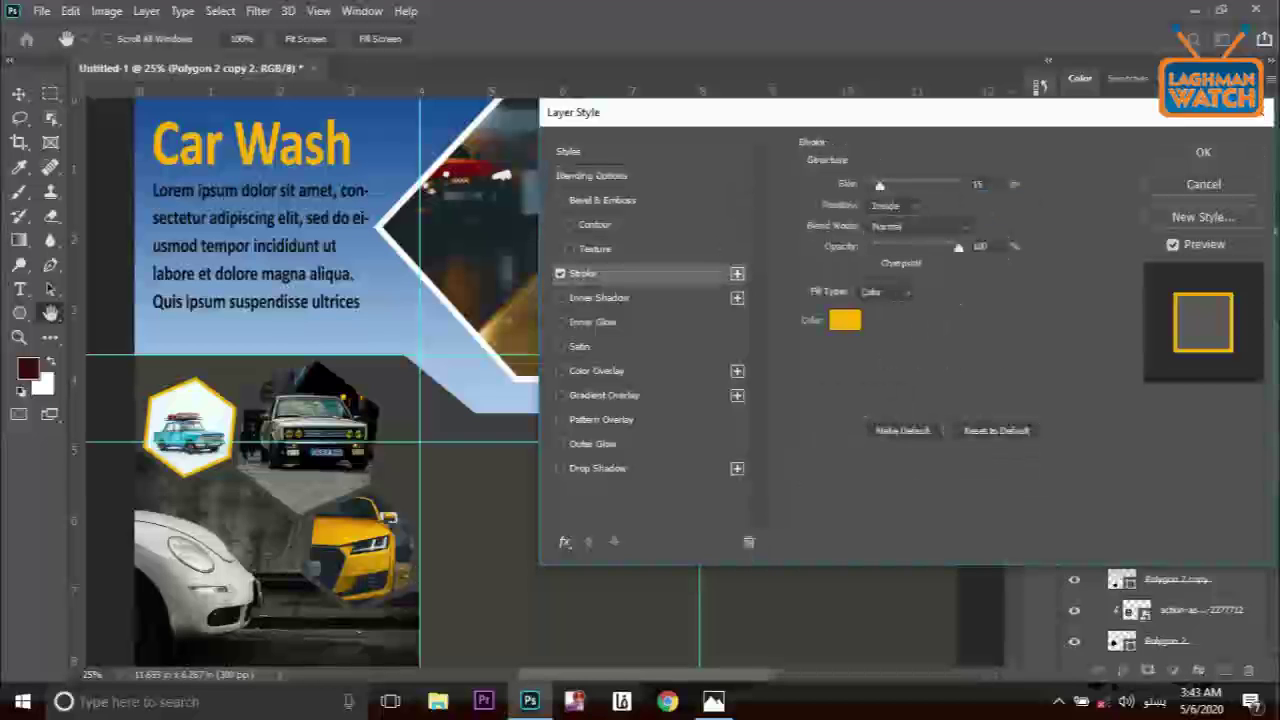
click(844, 319)
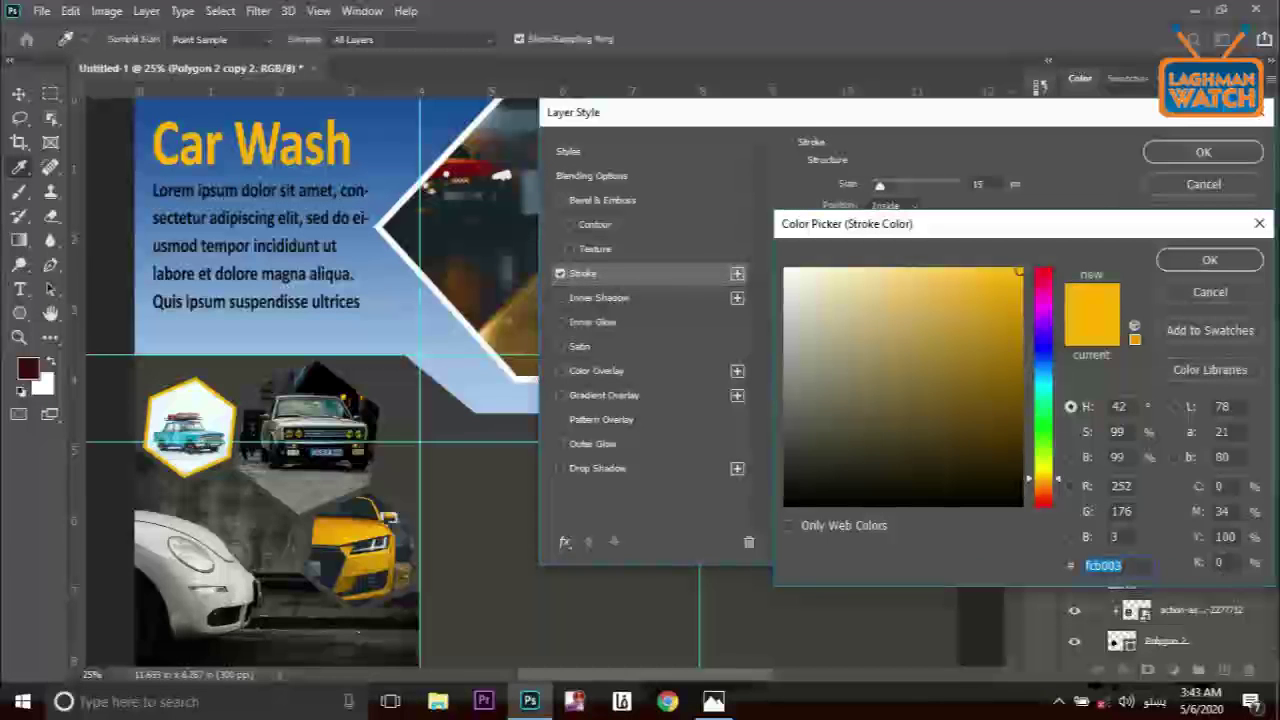
text(ffffff)
key(Return)
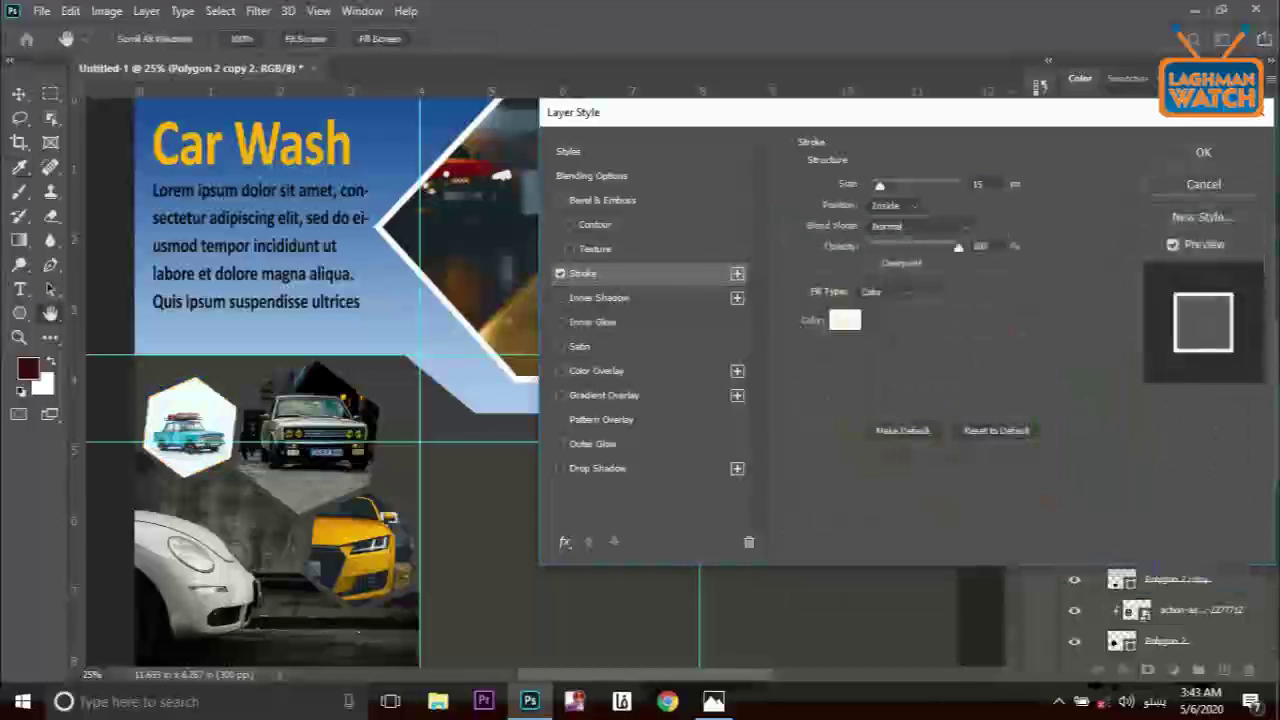
key(Return)
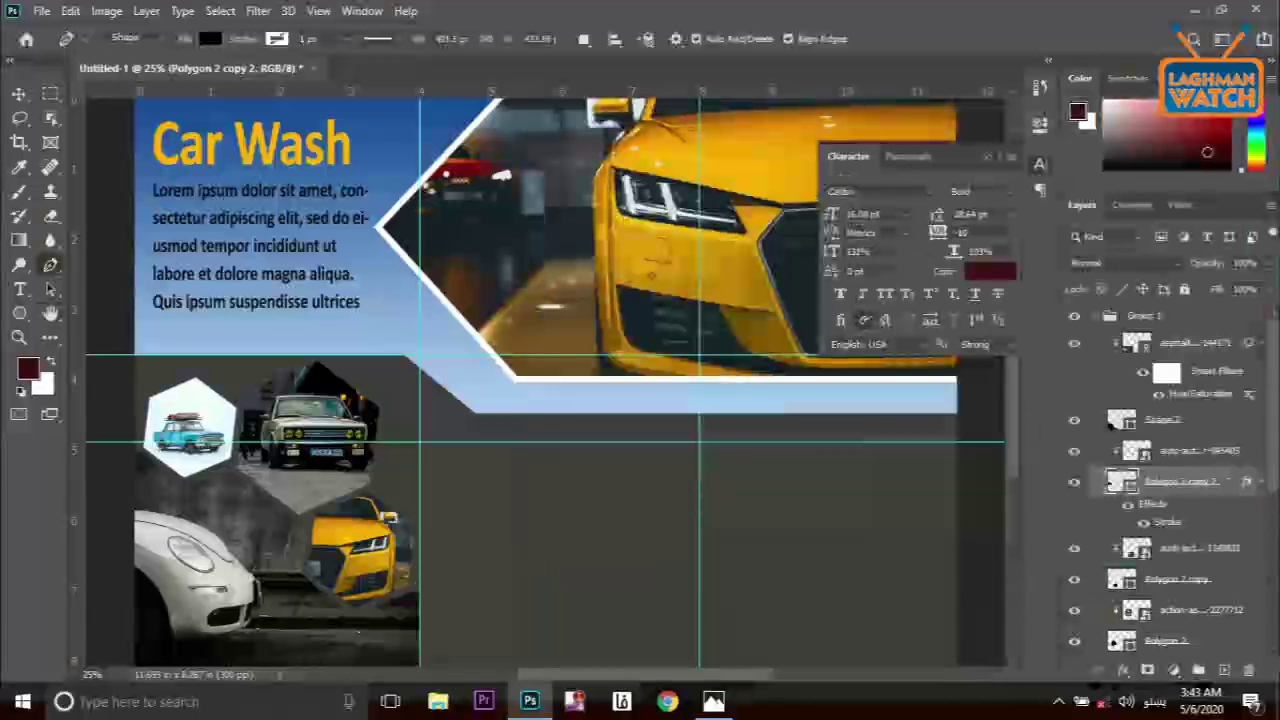
Copy the layer style of Polygon 2 copy 2 and paste it onto Polygon 2 copy, Polygon 2 and Shape 2
right_click(1177, 482)
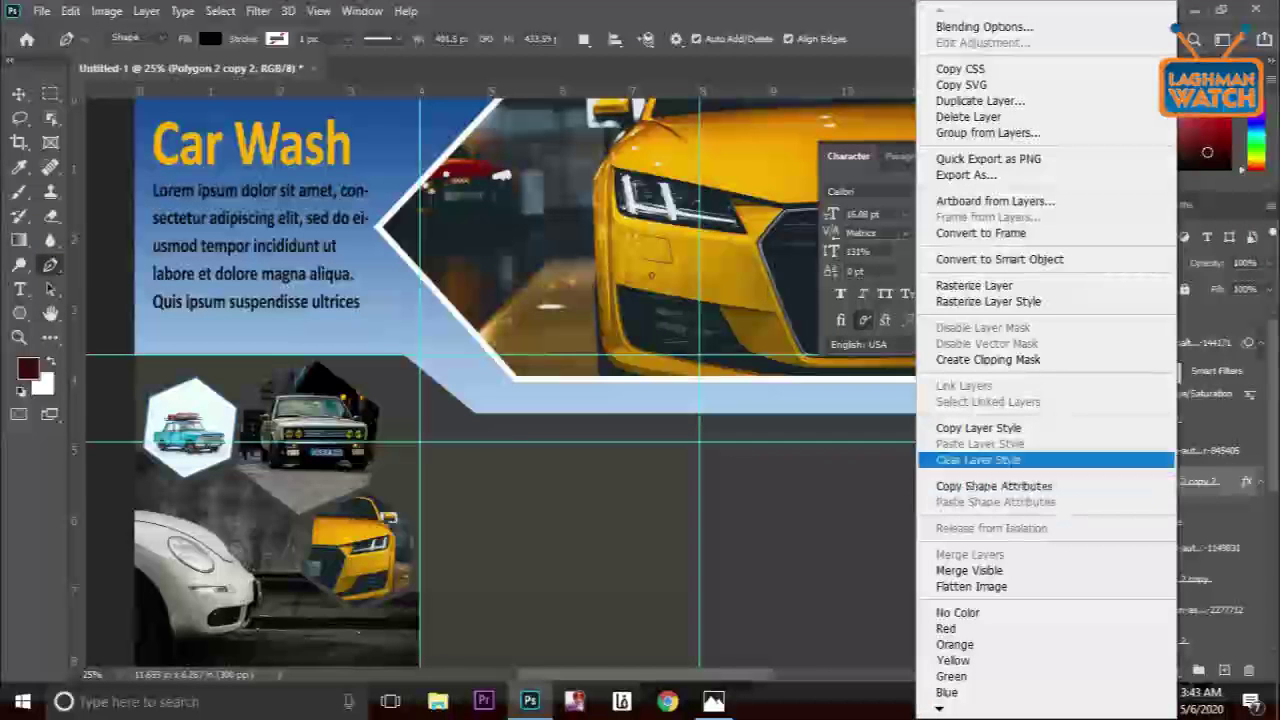
click(978, 428)
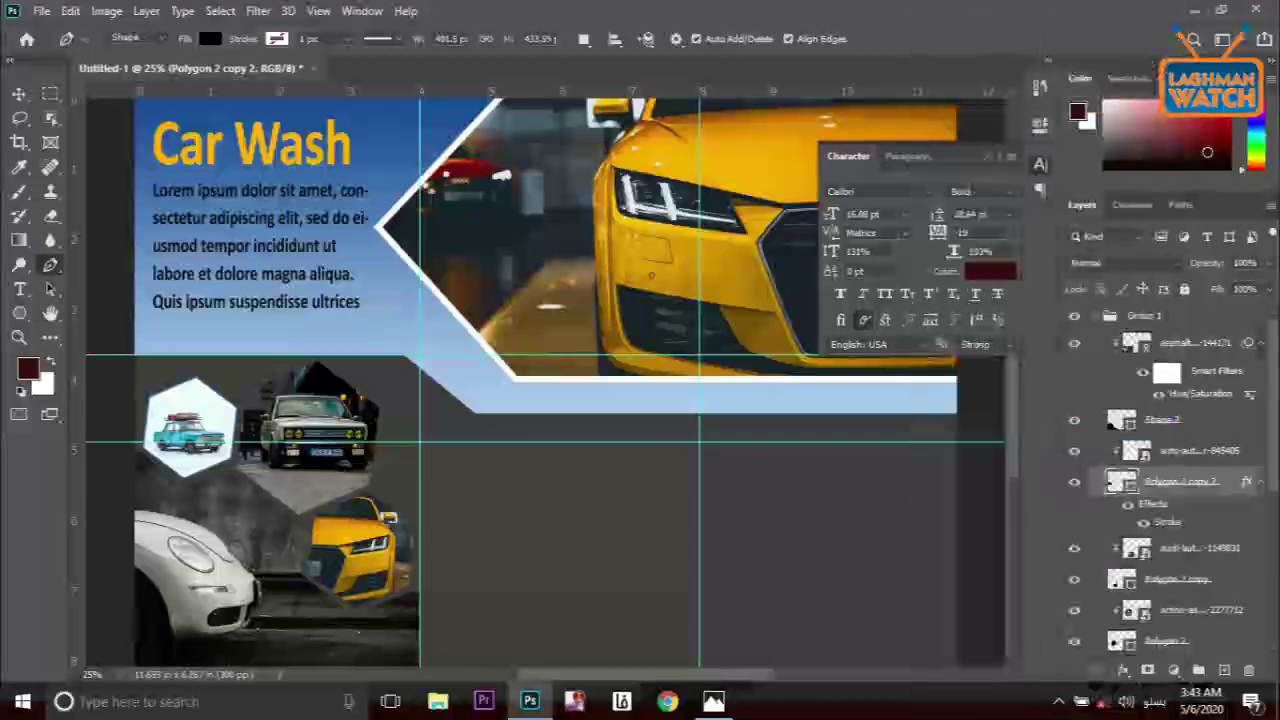
click(1122, 579)
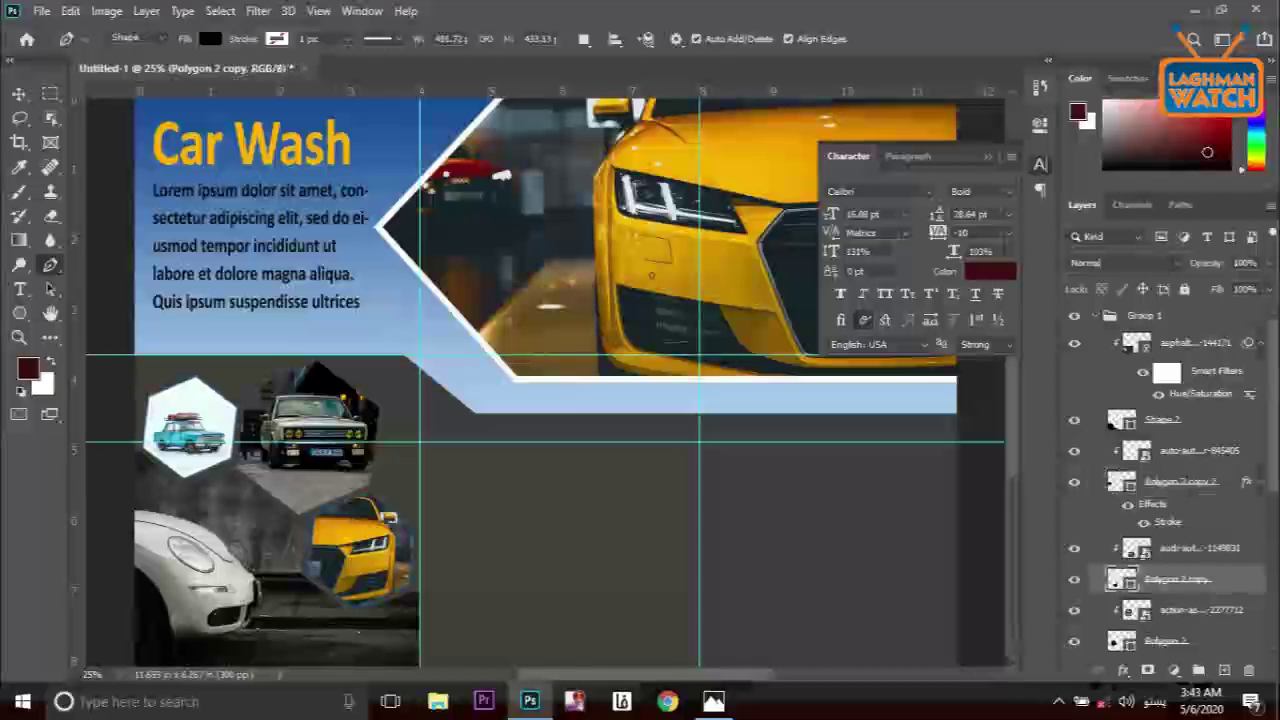
ctrl+click(1122, 641)
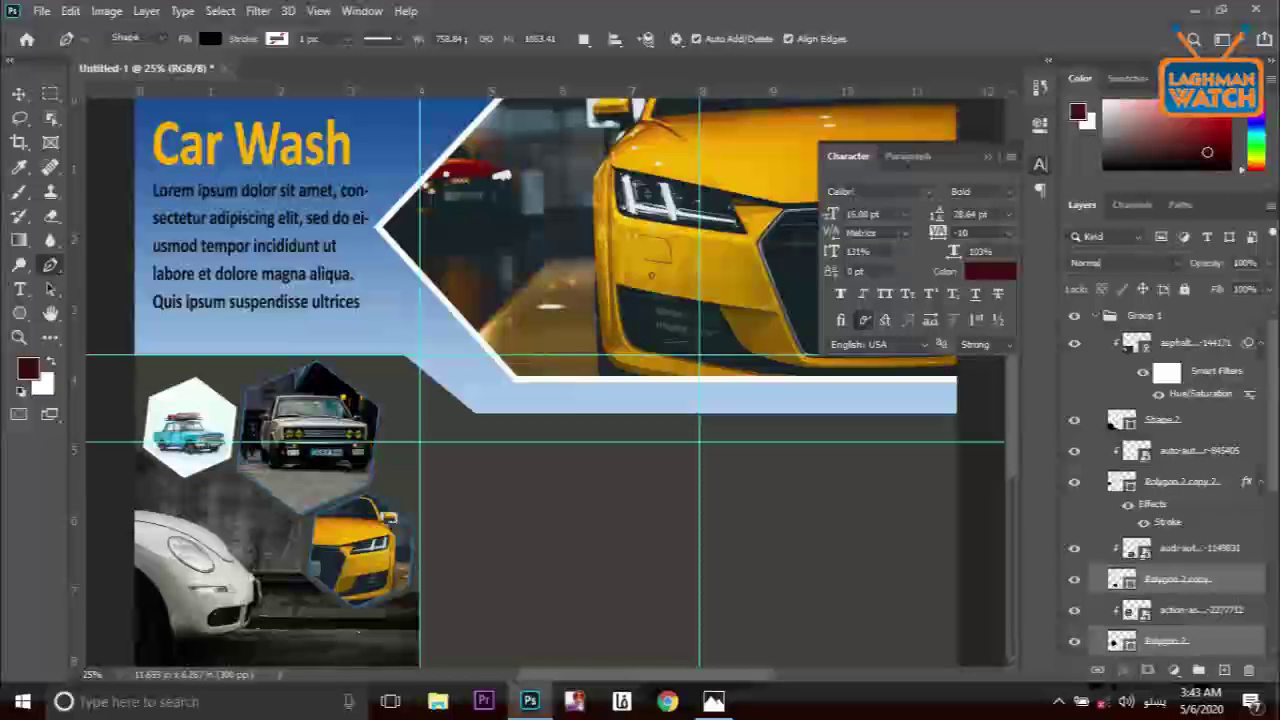
ctrl+click(1176, 420)
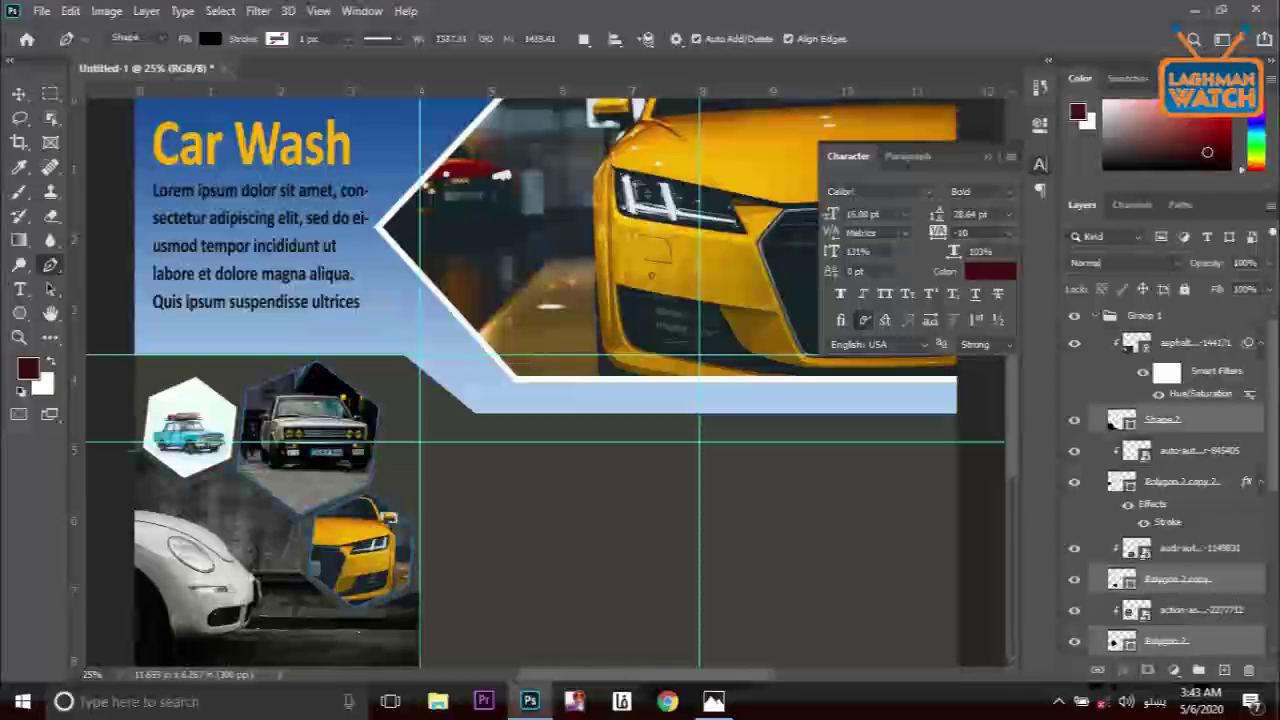
right_click(1176, 420)
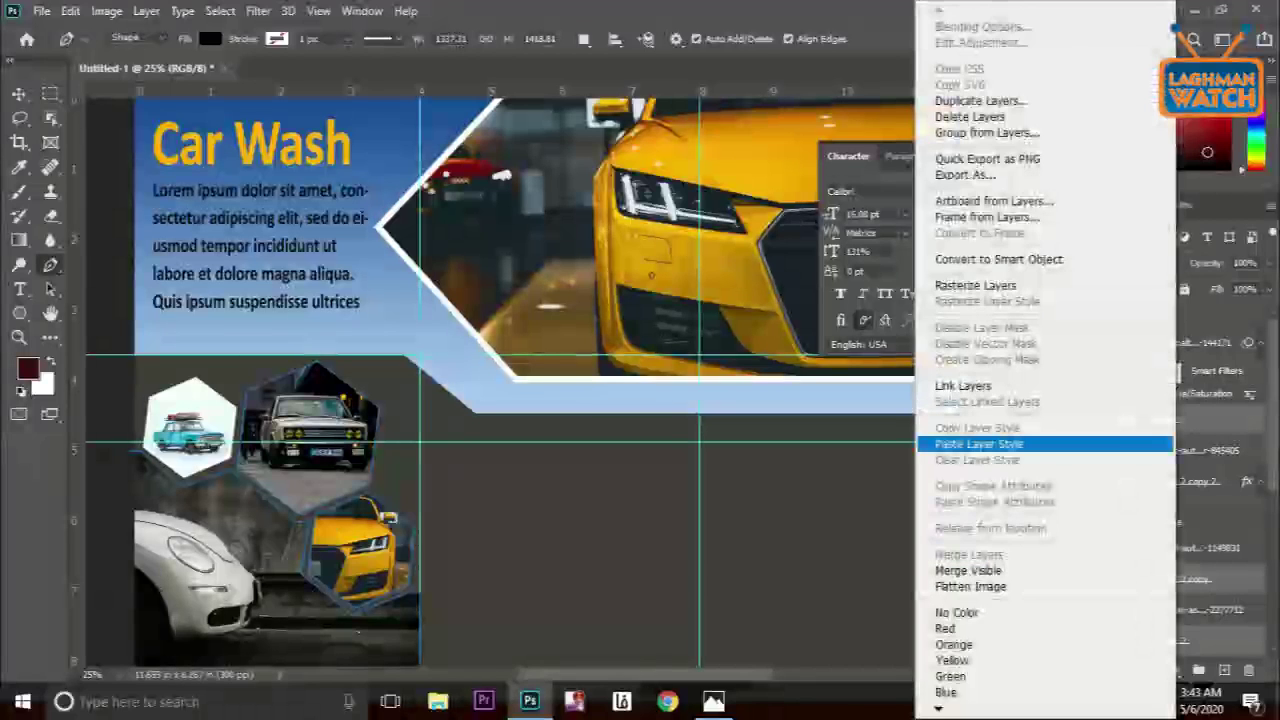
click(979, 443)
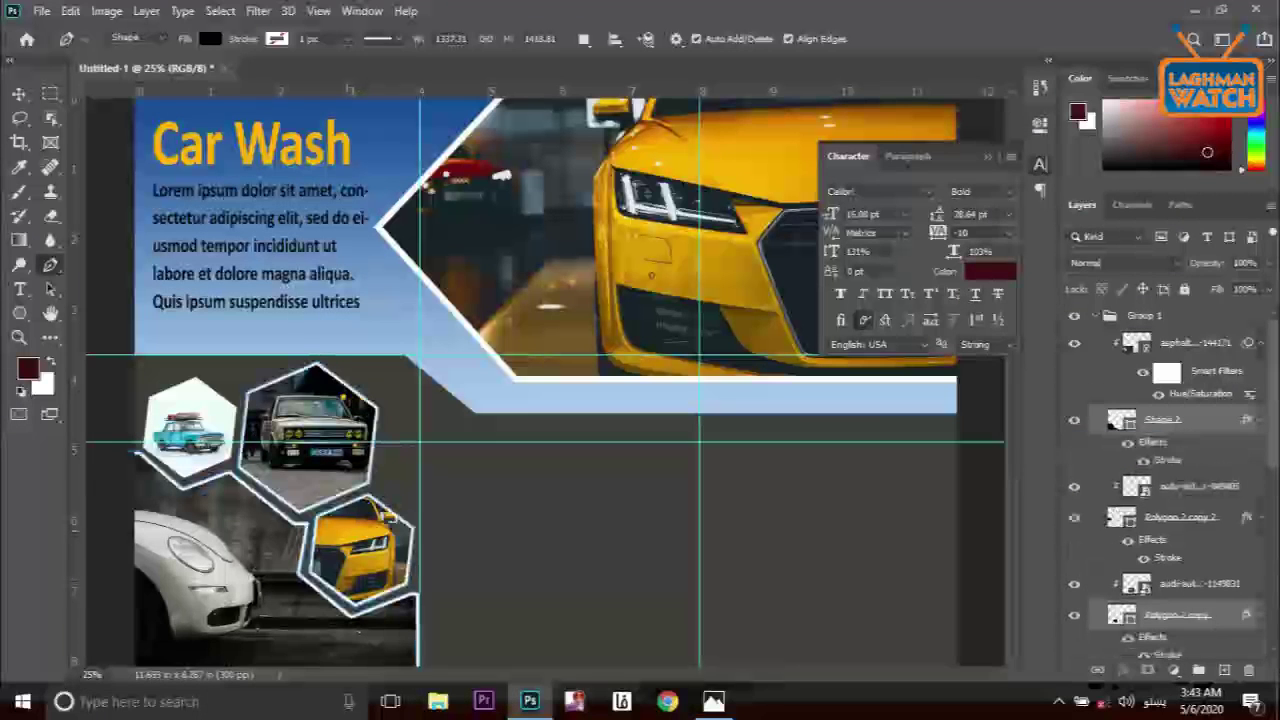
Add a text line in the middle panel below the blue band, colour it fcb003, and place its layer above Group 1
key(ctrl+minus)
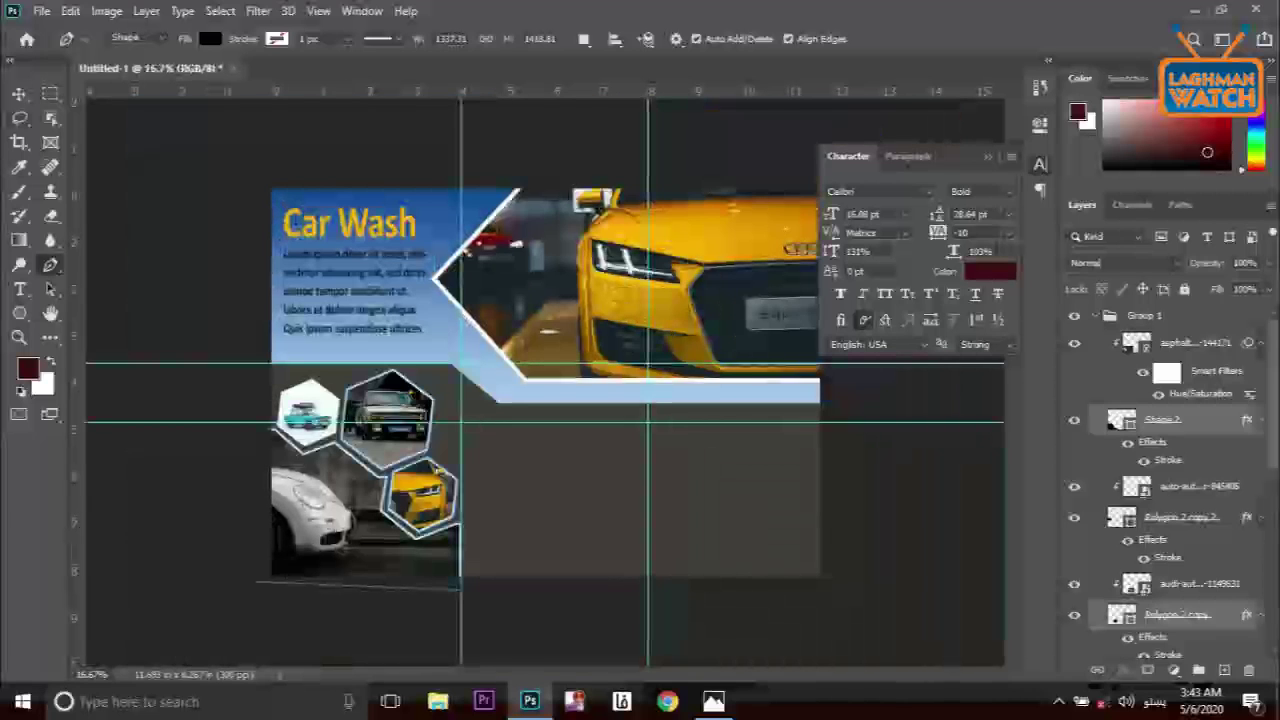
click(18, 94)
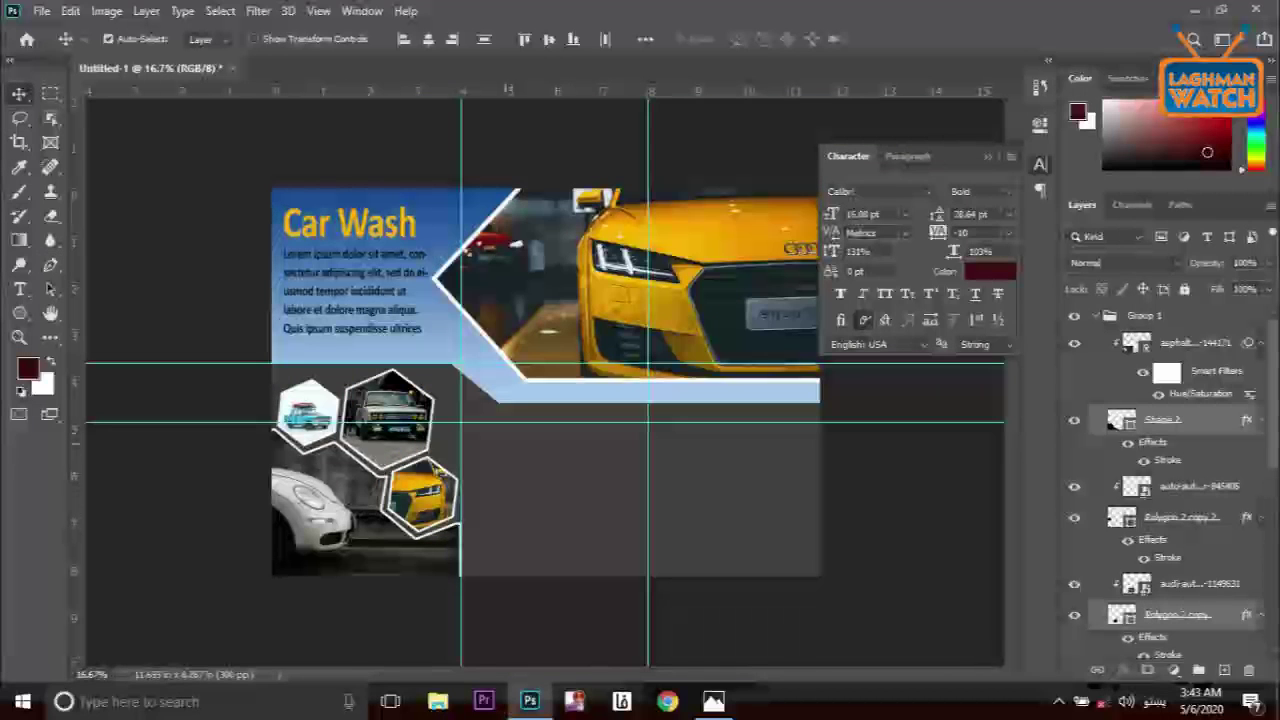
key(t)
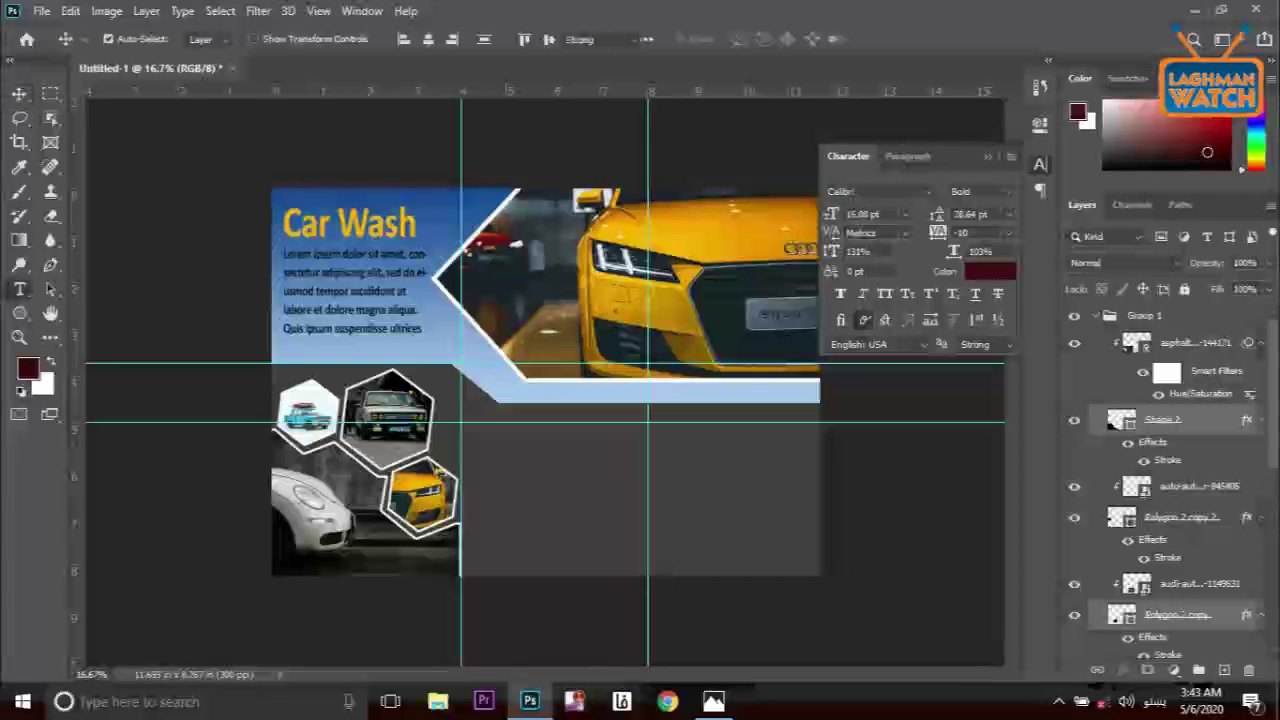
key(Return)
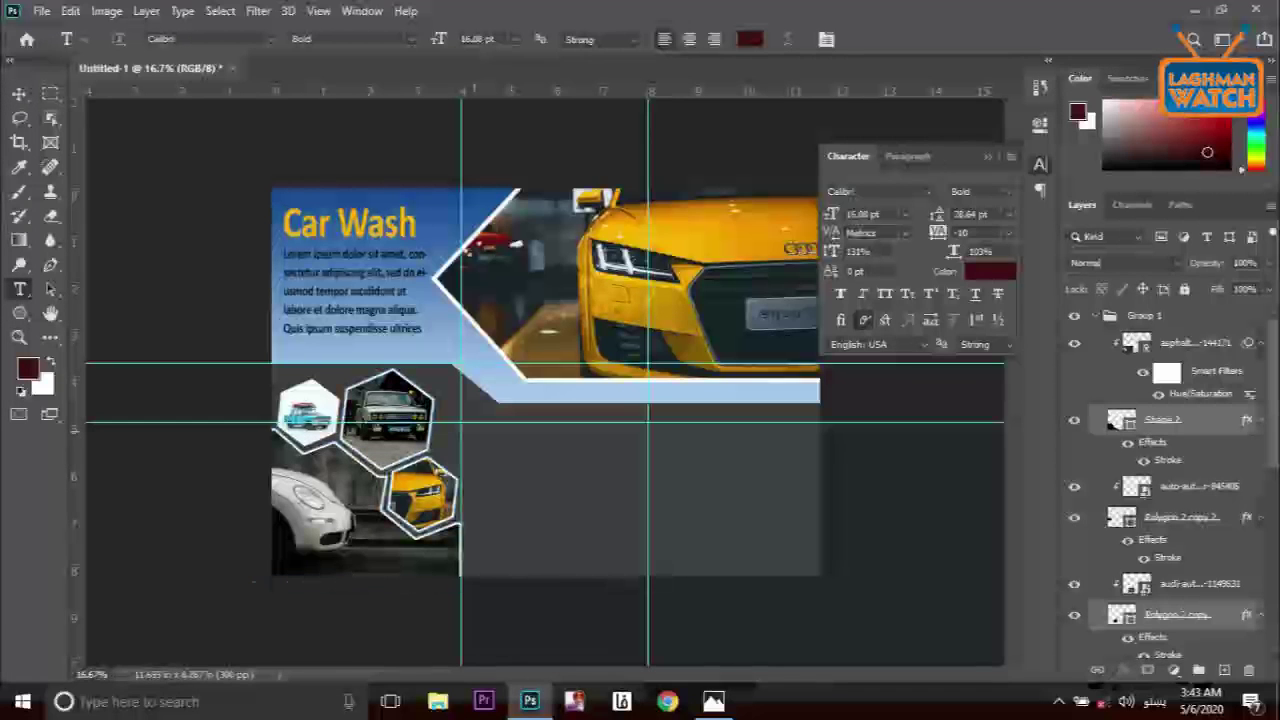
click(474, 433)
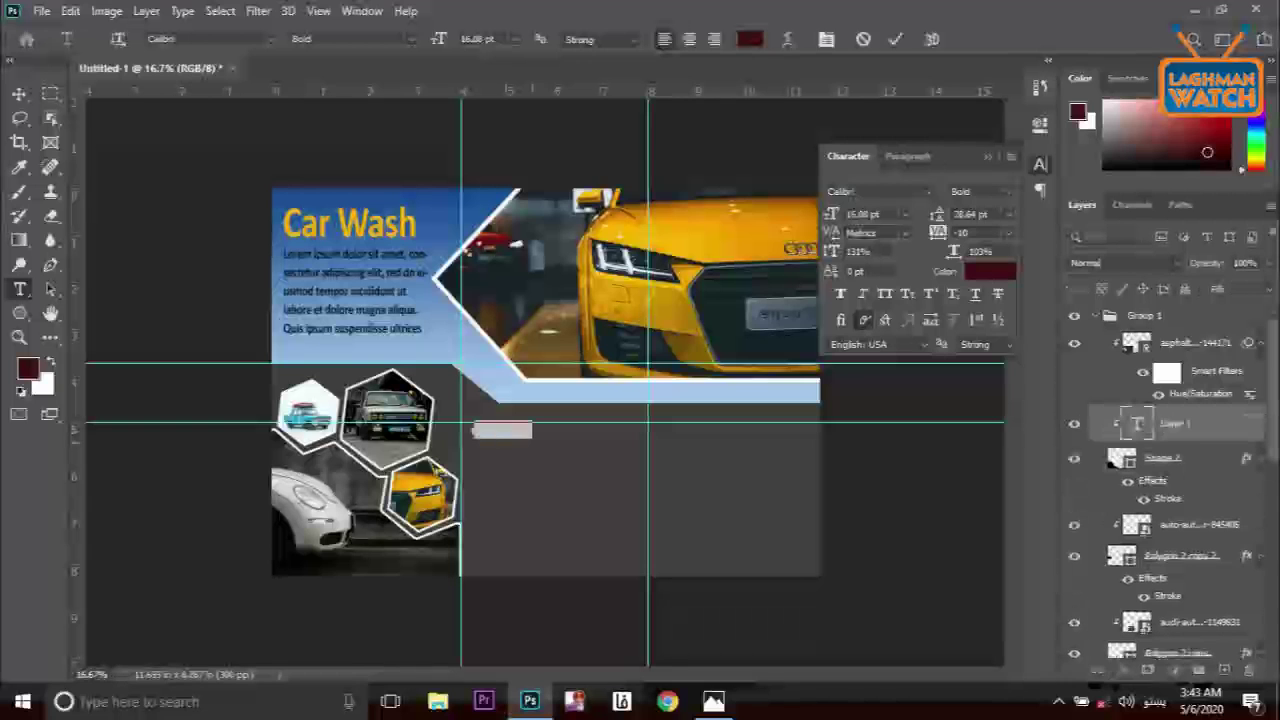
key(BackSpace)
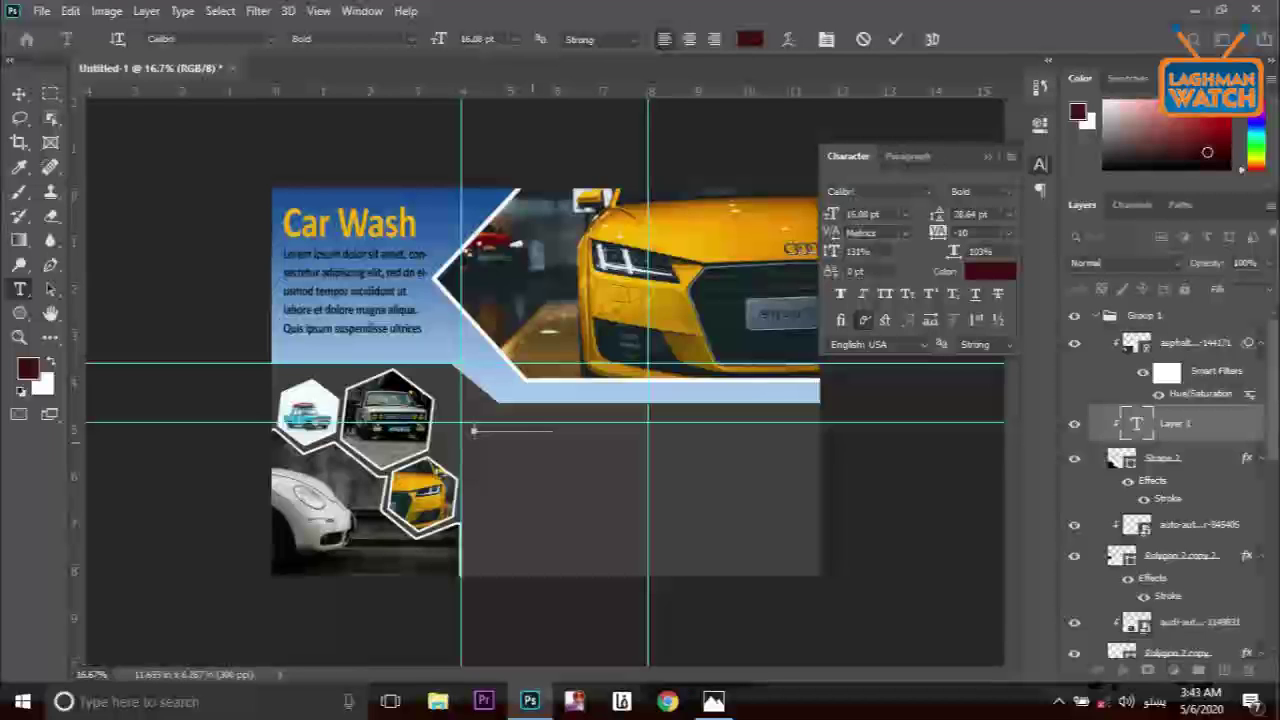
key(ctrl+a)
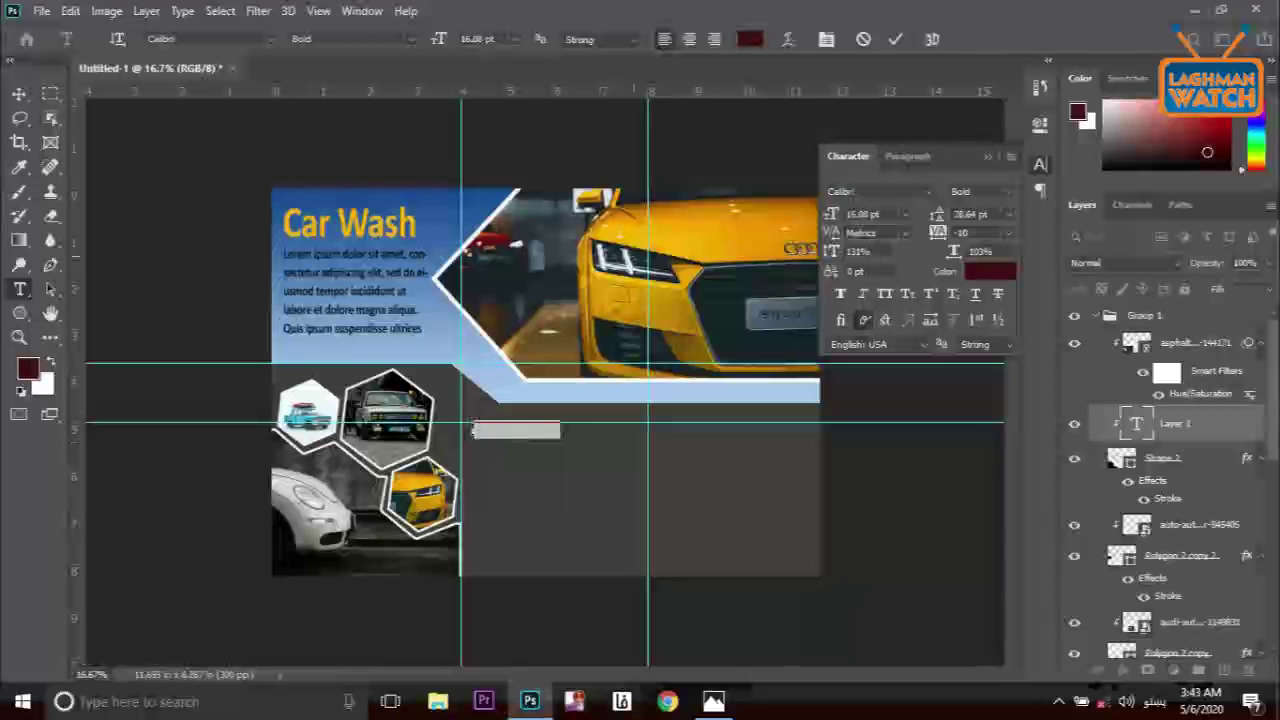
click(990, 271)
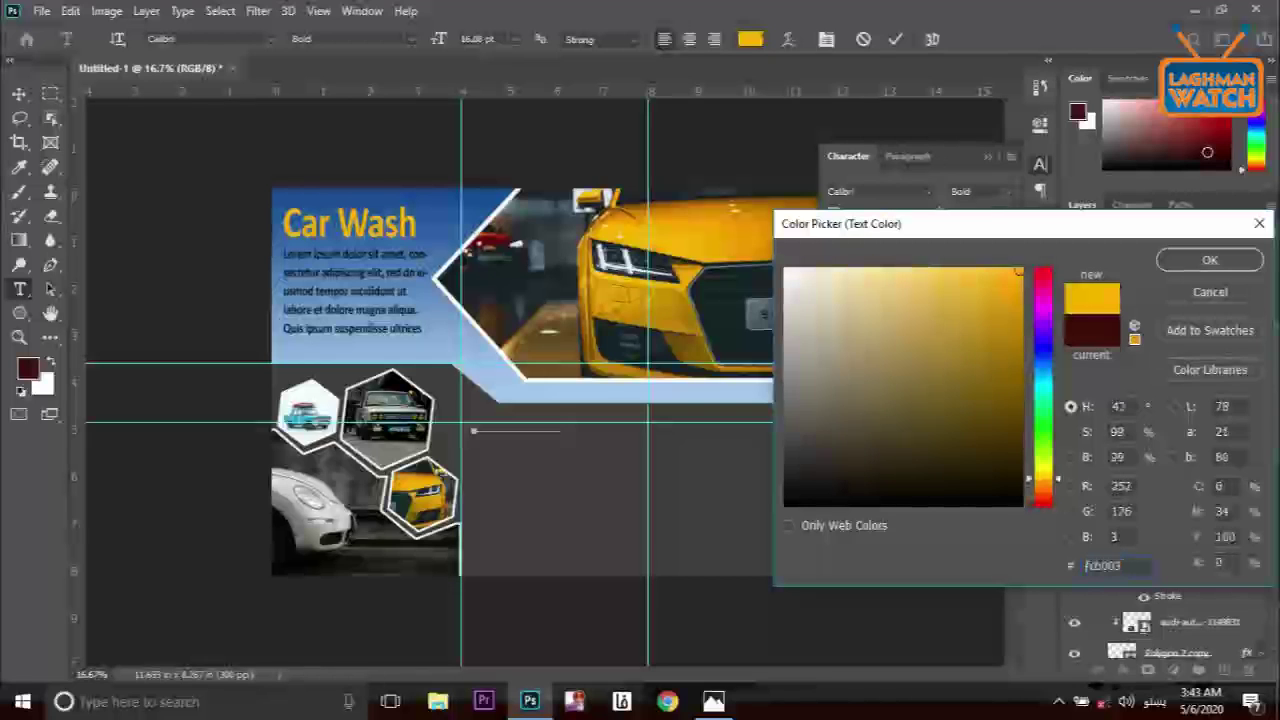
click(1210, 259)
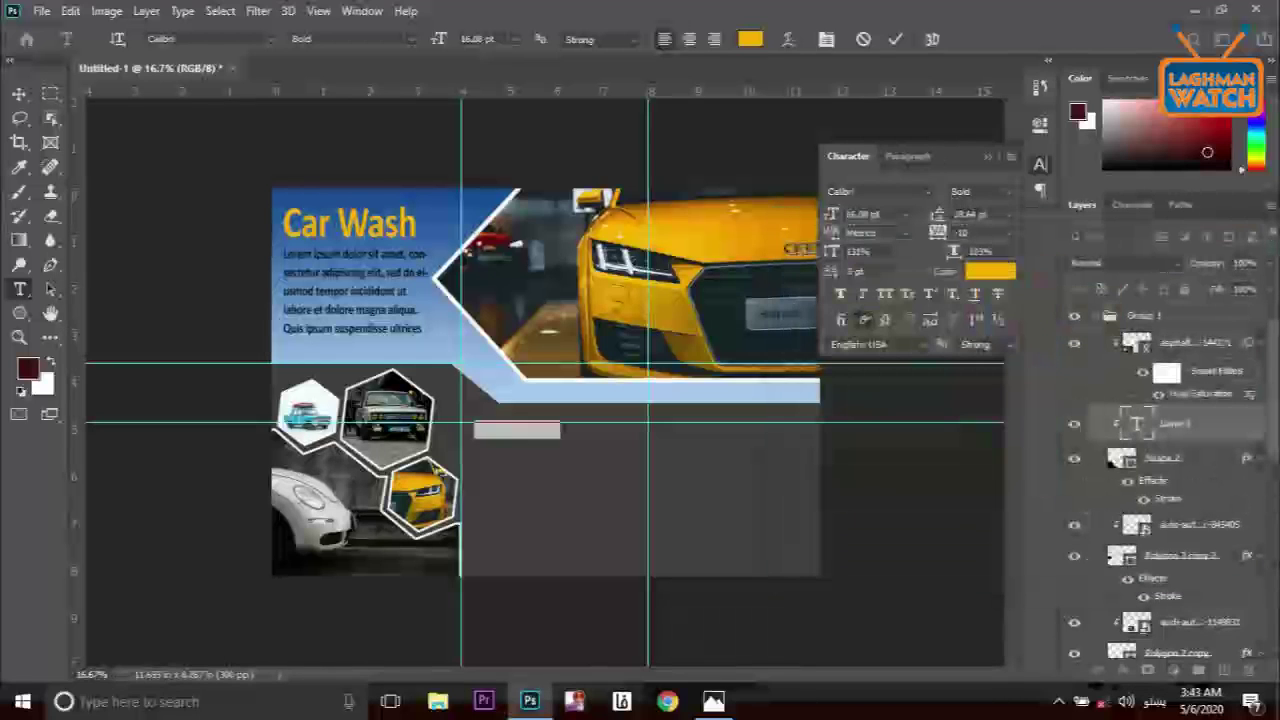
click(895, 39)
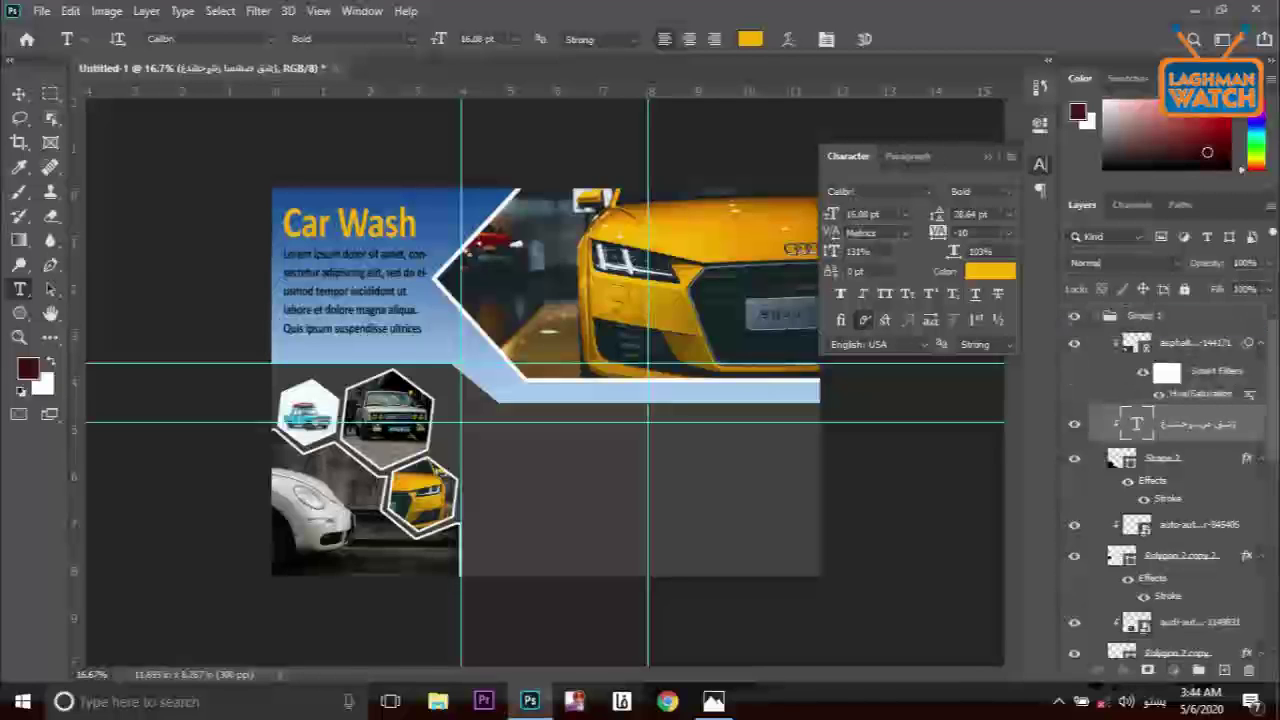
drag(1197, 423, 1190, 312)
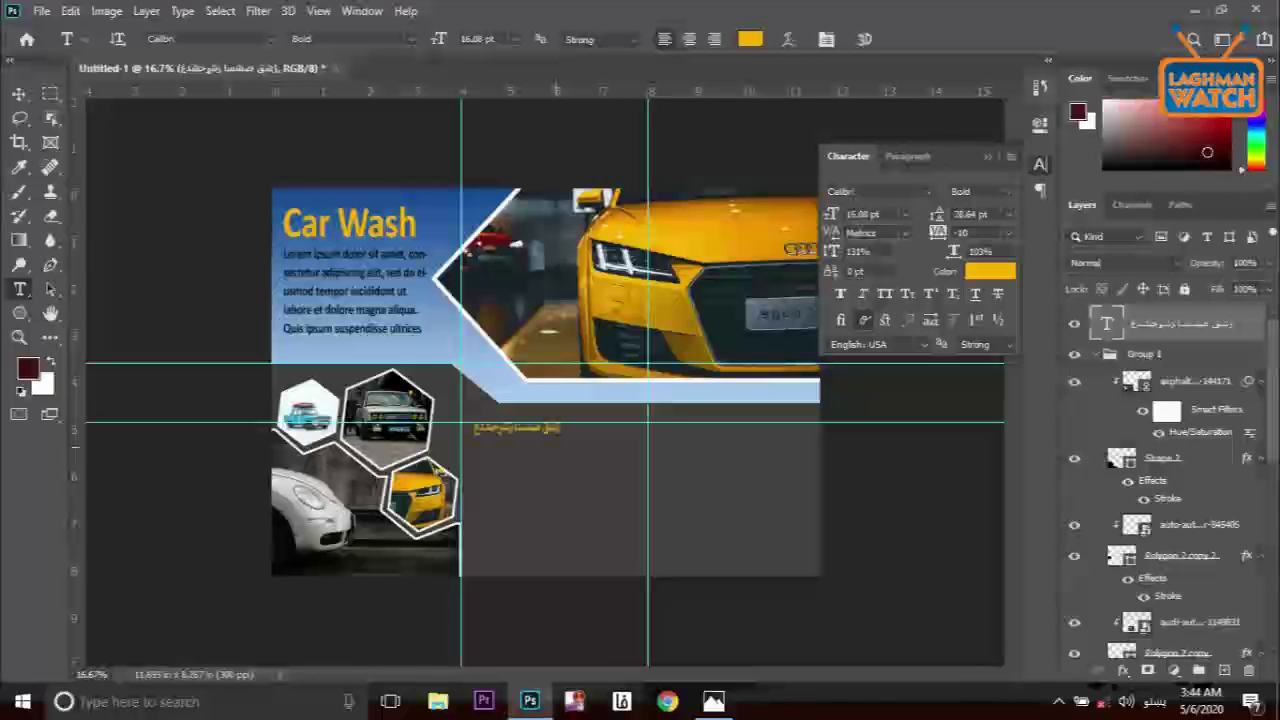
Replace the non-Latin text in the middle panel with "Car wash campany", using the English keyboard layout
click(540, 430)
key(ctrl+a)
key(alt+shift)
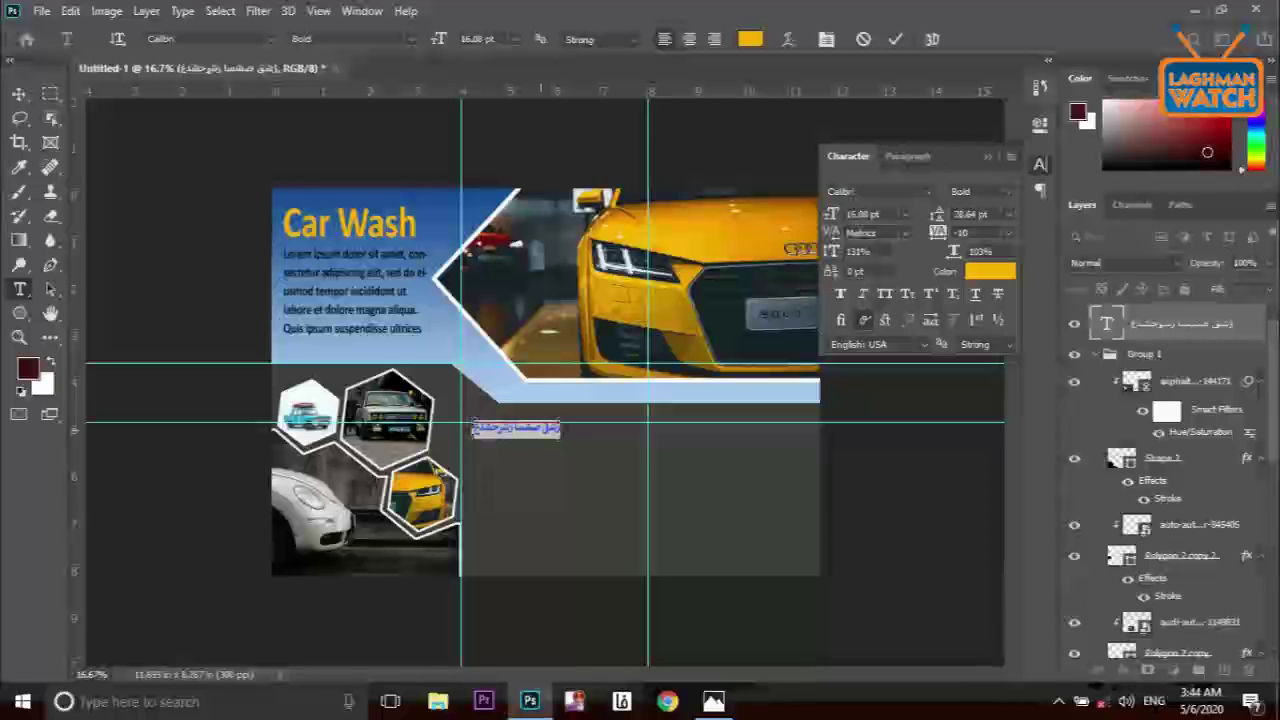
text(O)
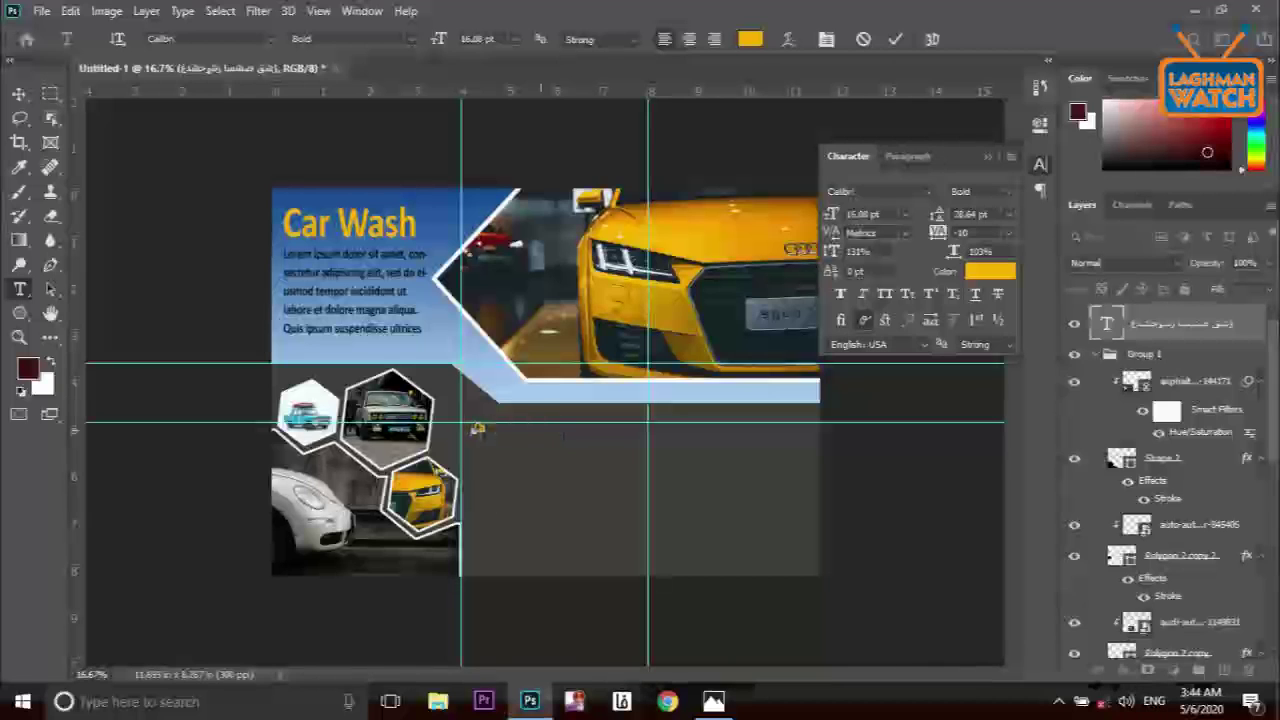
text(ar)
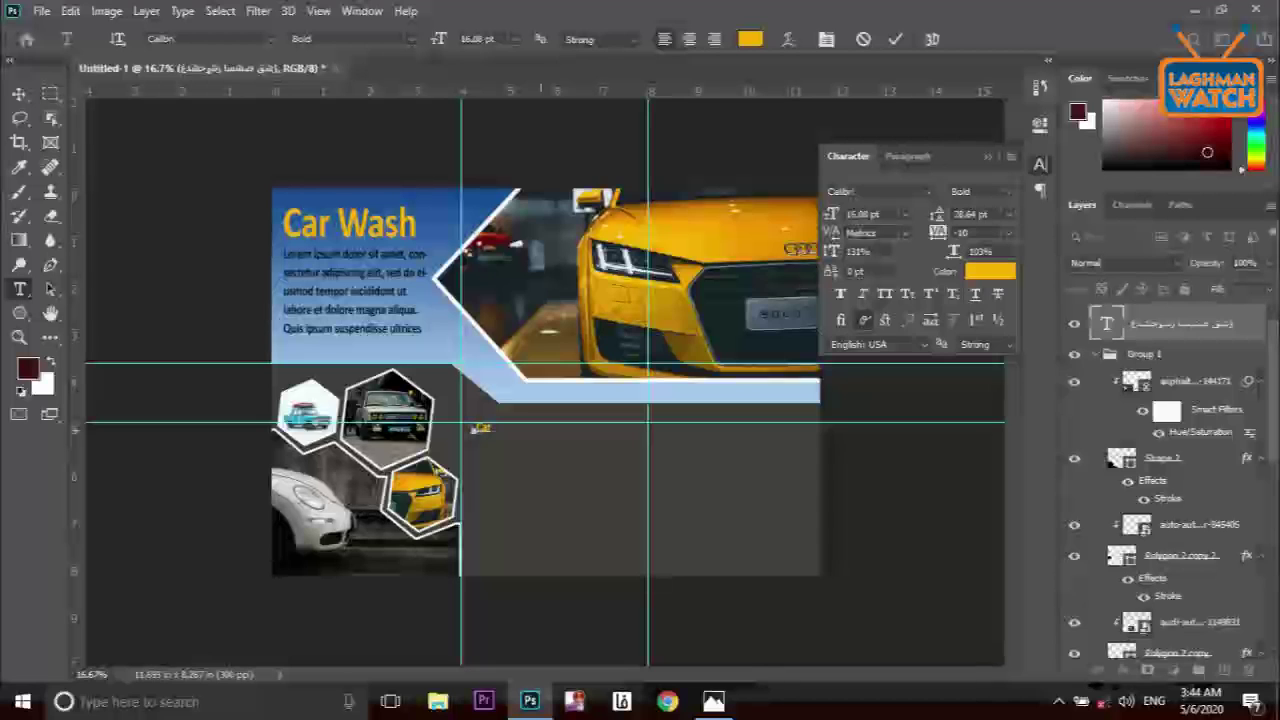
text( wash care)
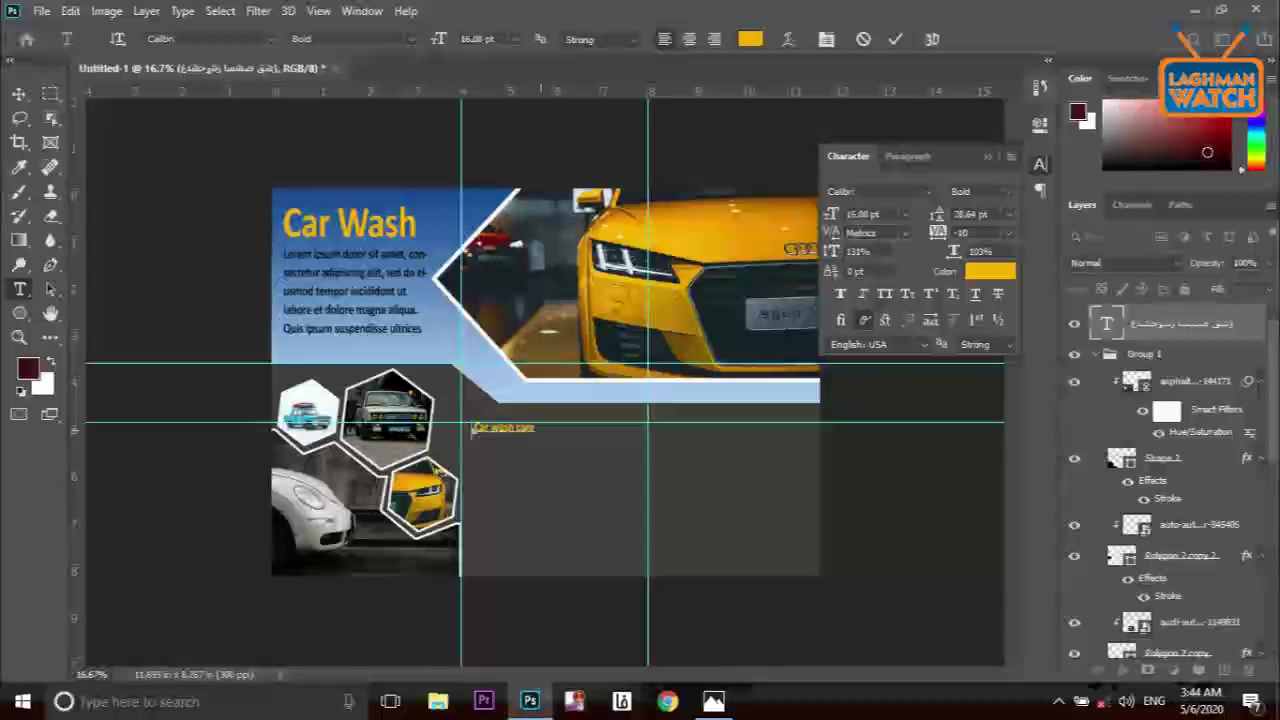
text(pany)
Enlarge the "Car wash campany" heading to 25.08 pt and reposition it just inside the middle panel below the blue band
key(ctrl+a)
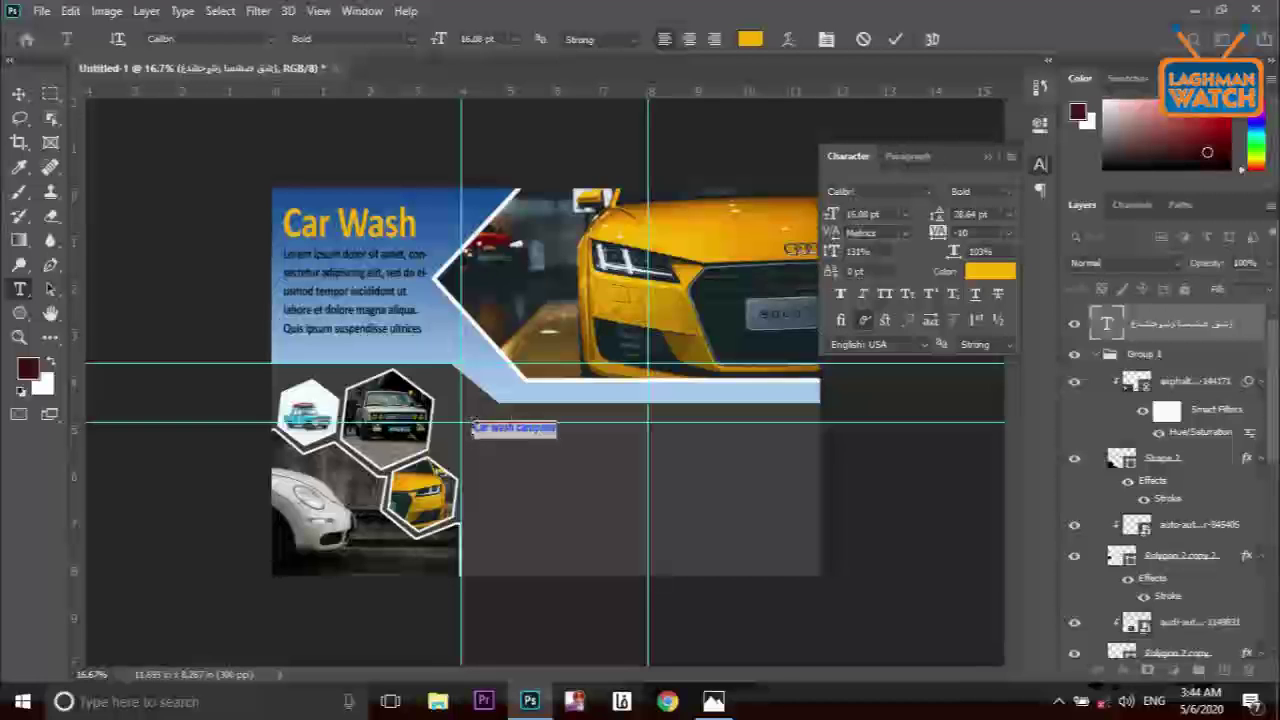
key(ctrl+shift+period)
key(ctrl+shift+period)
key(ctrl+shift+period)
key(ctrl+shift+period)
key(ctrl+shift+period)
key(ctrl+shift+period)
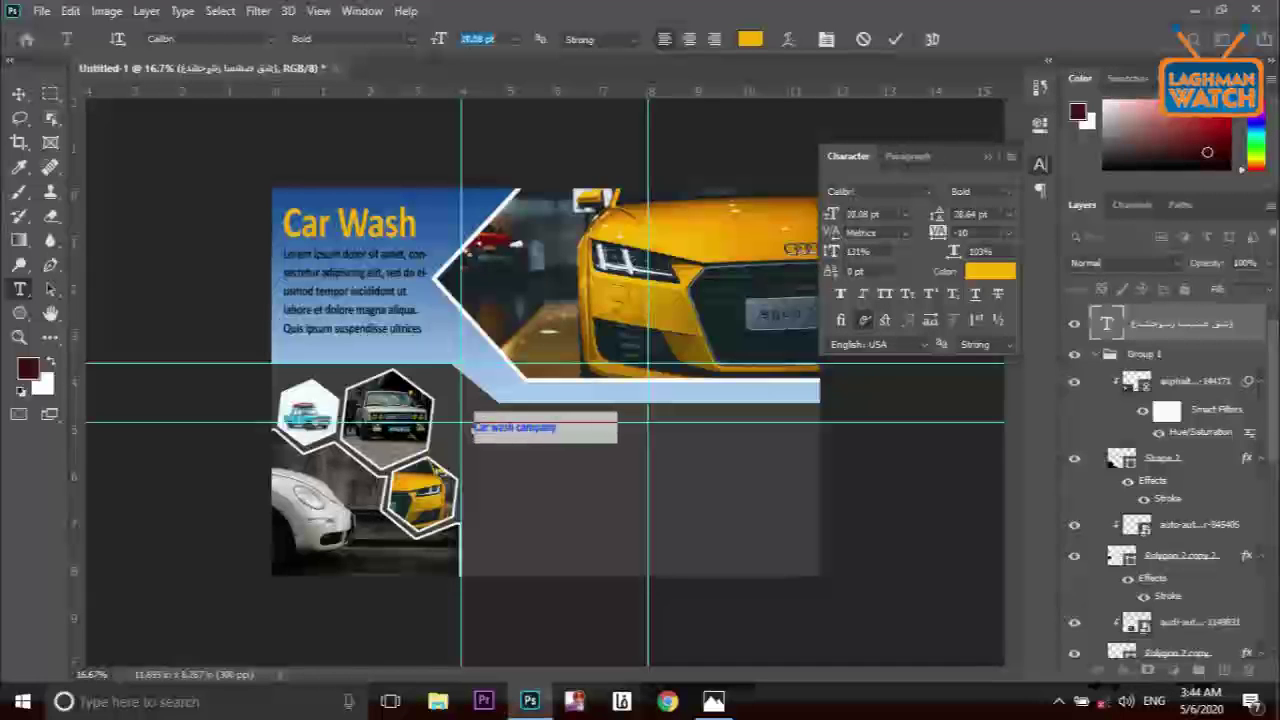
key(ctrl+shift+comma)
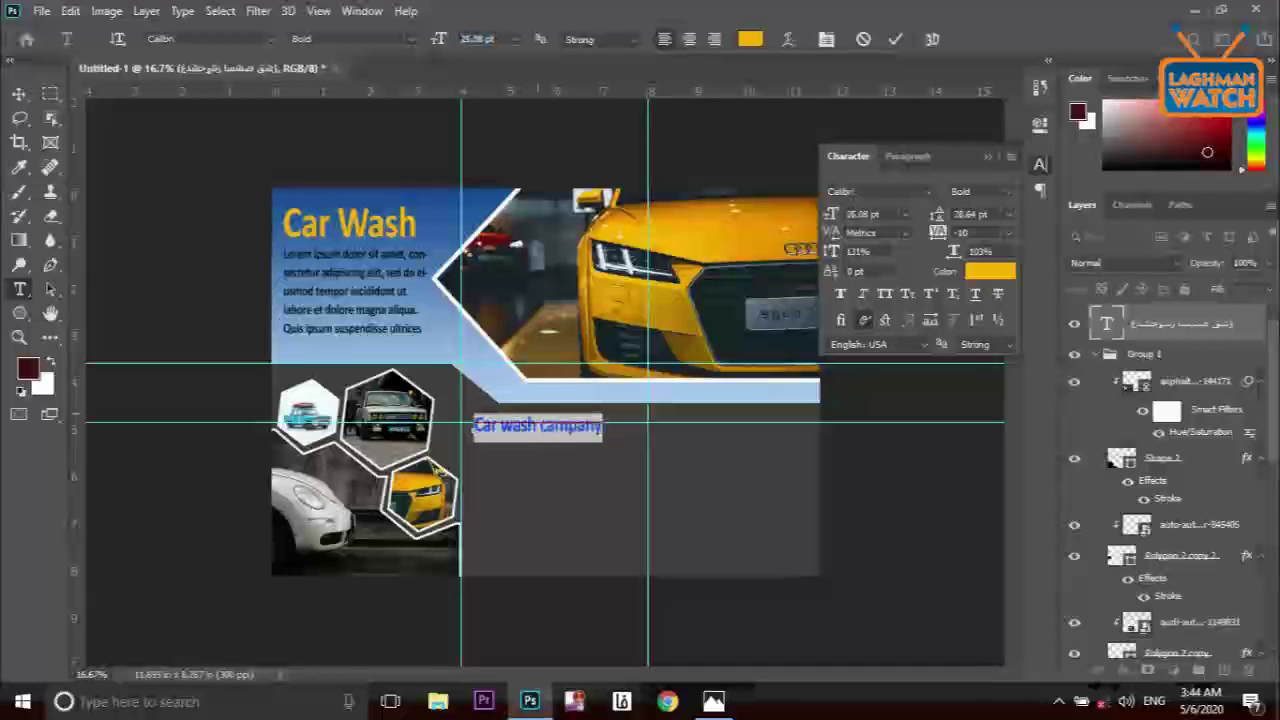
click(540, 426)
drag(543, 430, 543, 424)
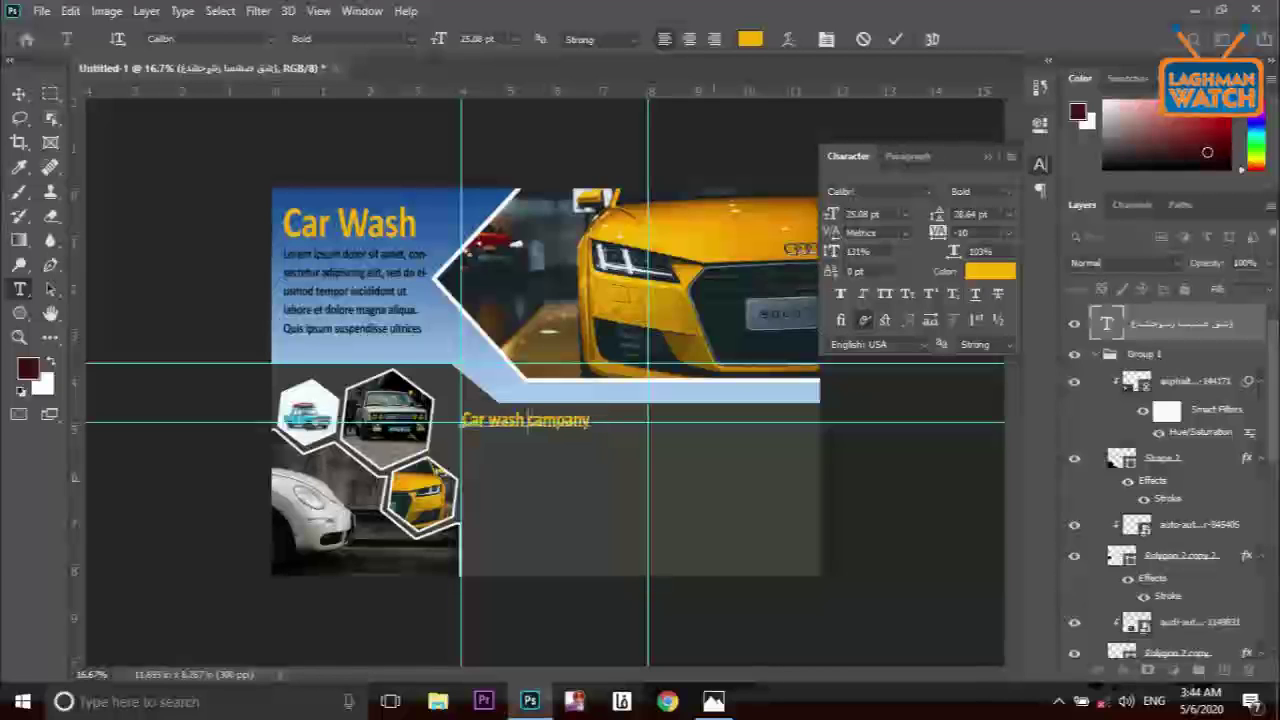
drag(718, 480, 717, 483)
click(895, 39)
Create a Lorem ipsum paragraph box filling the middle panel under the heading, with text at 15.08 pt
drag(474, 440, 634, 565)
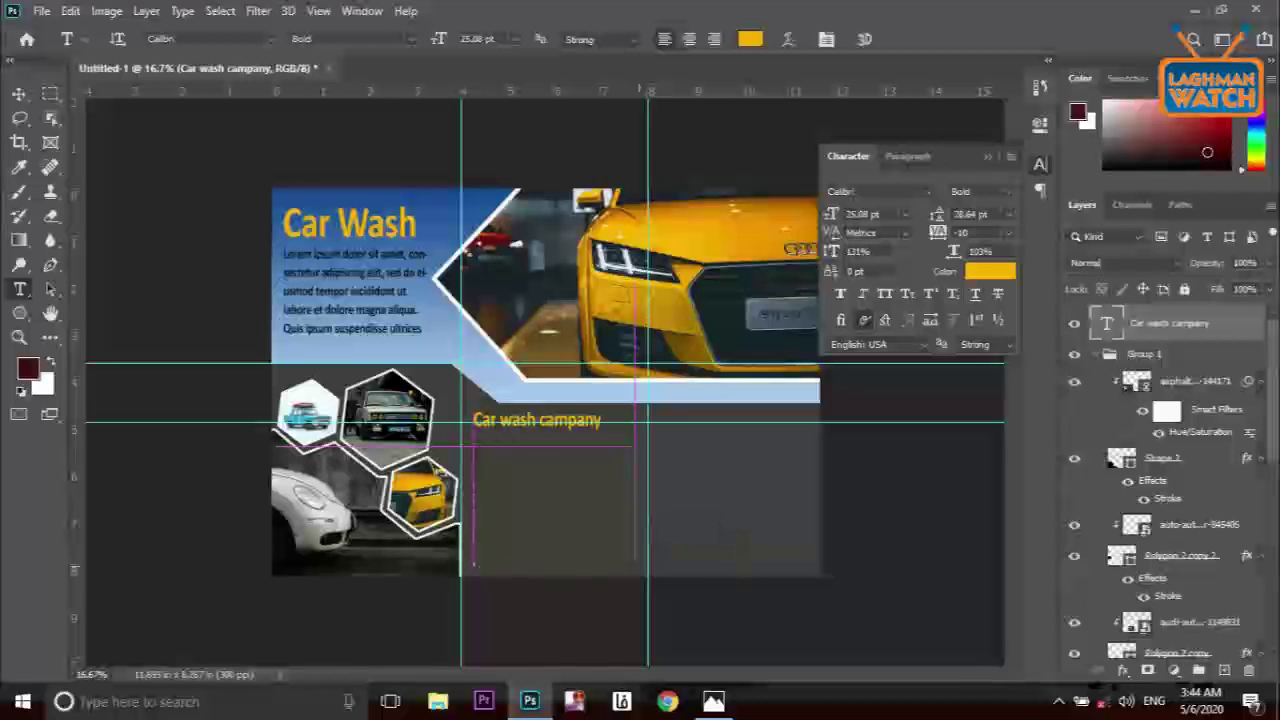
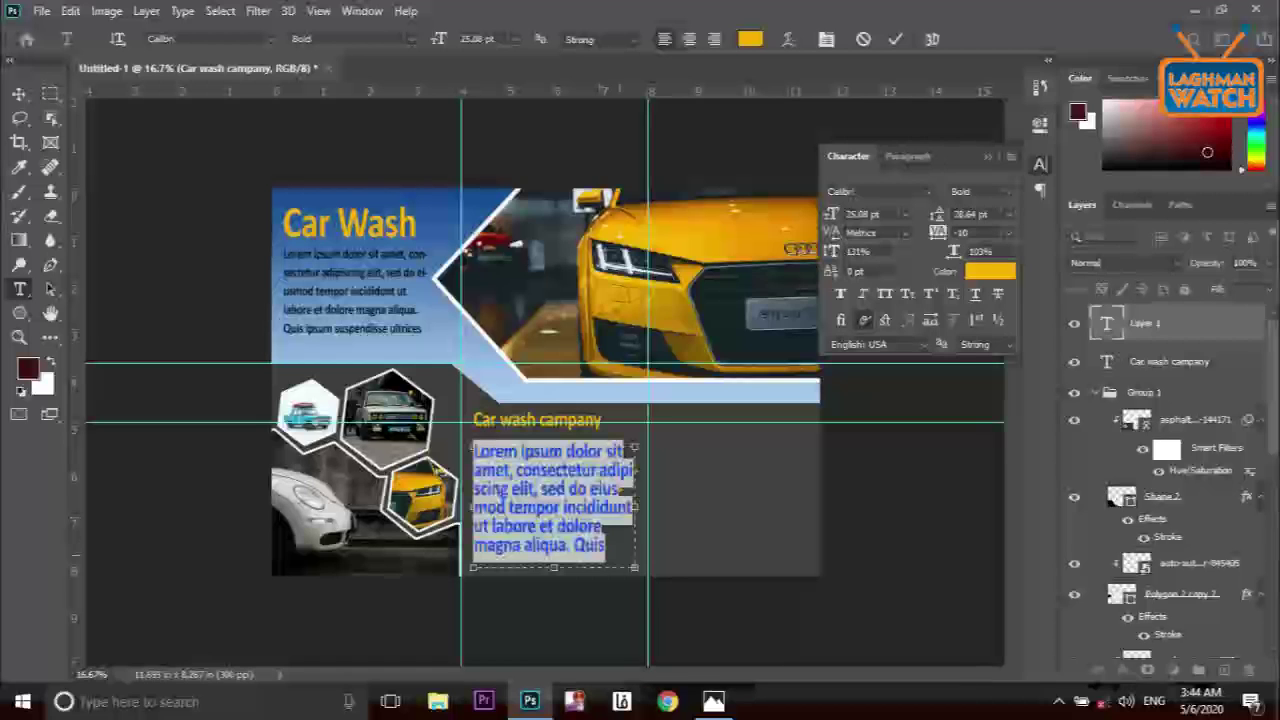
click(477, 39)
scroll(477, 39, down, 14)
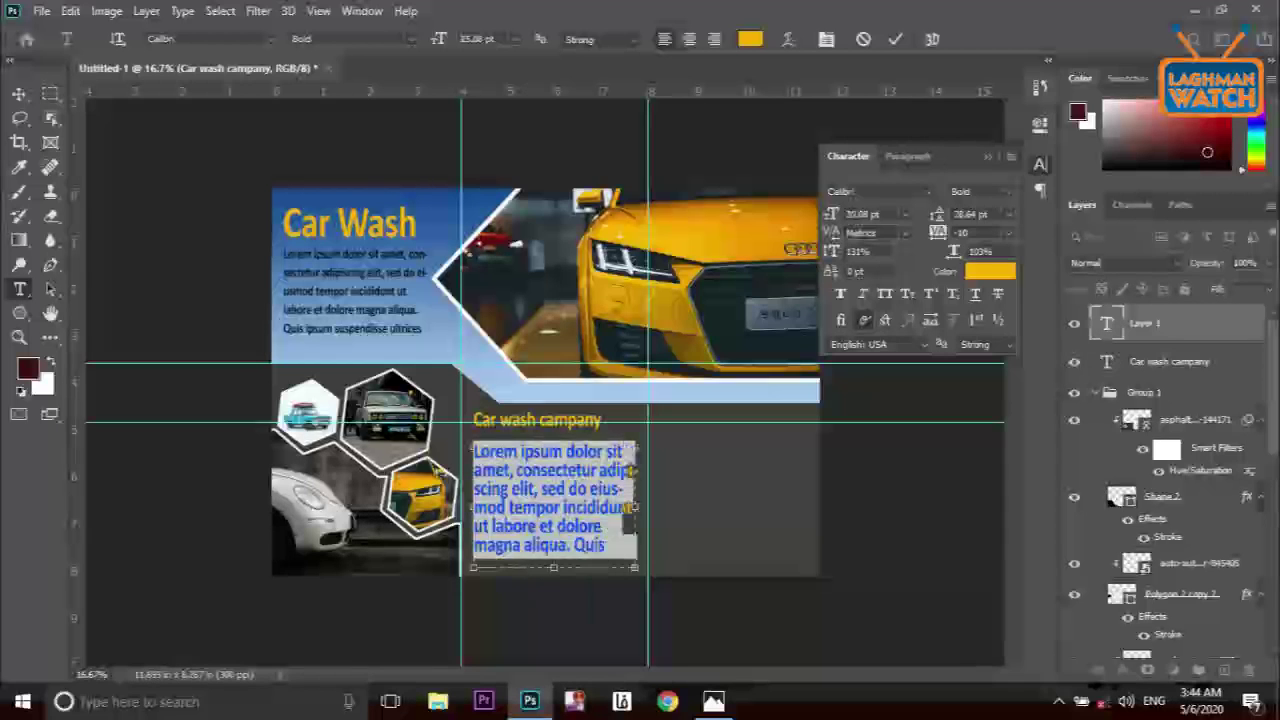
scroll(477, 39, up, 4)
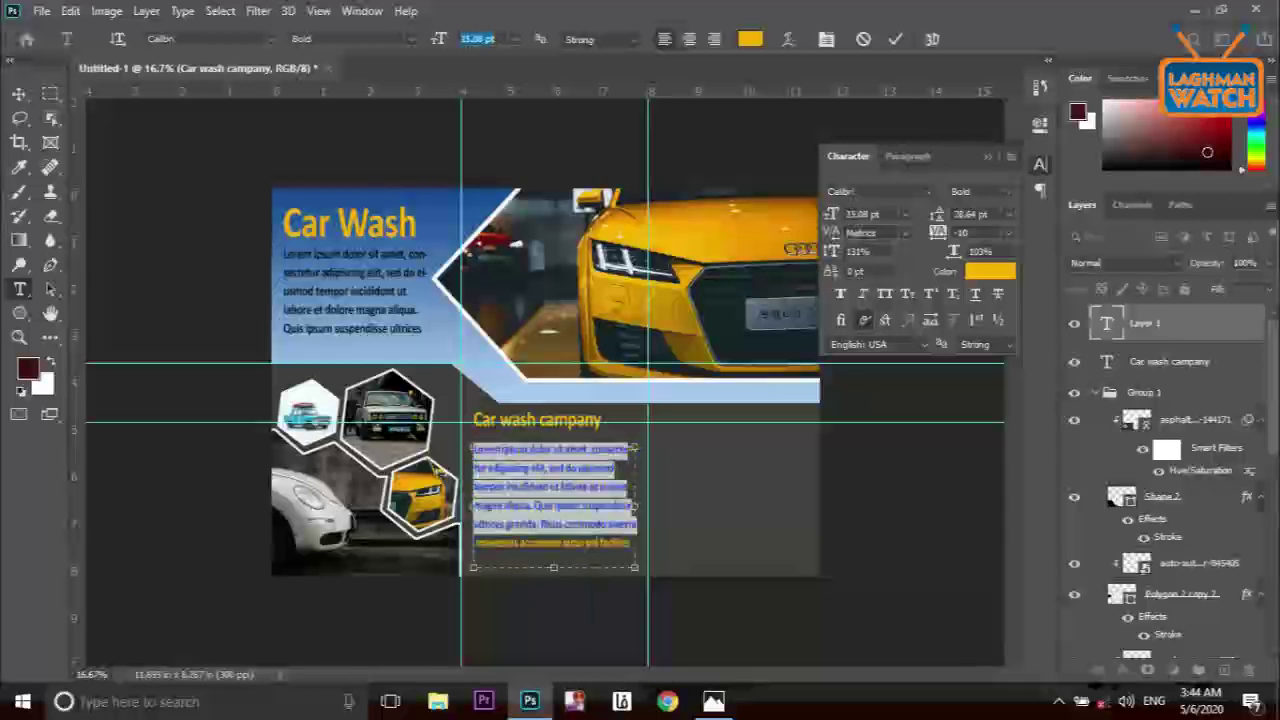
Shorten the Lorem ipsum paragraph so it ends after "tempor incididunt"
drag(632, 543, 550, 487)
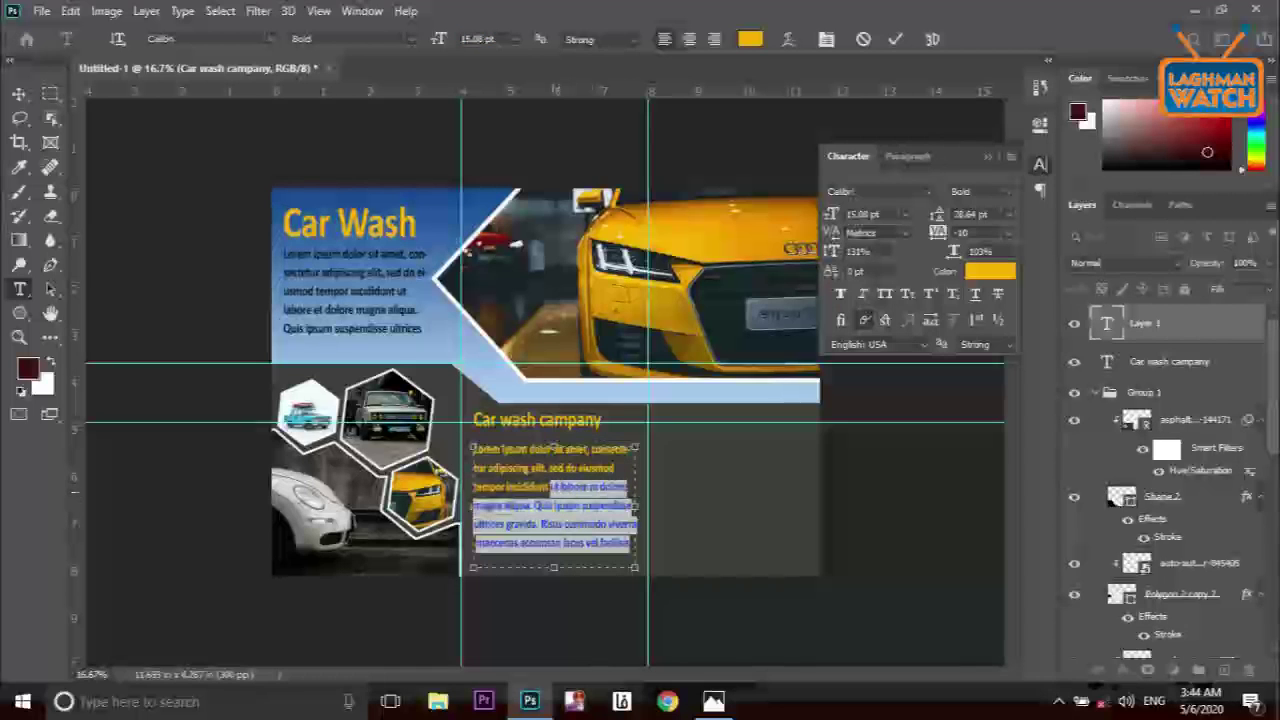
key(BackSpace)
key(BackSpace)
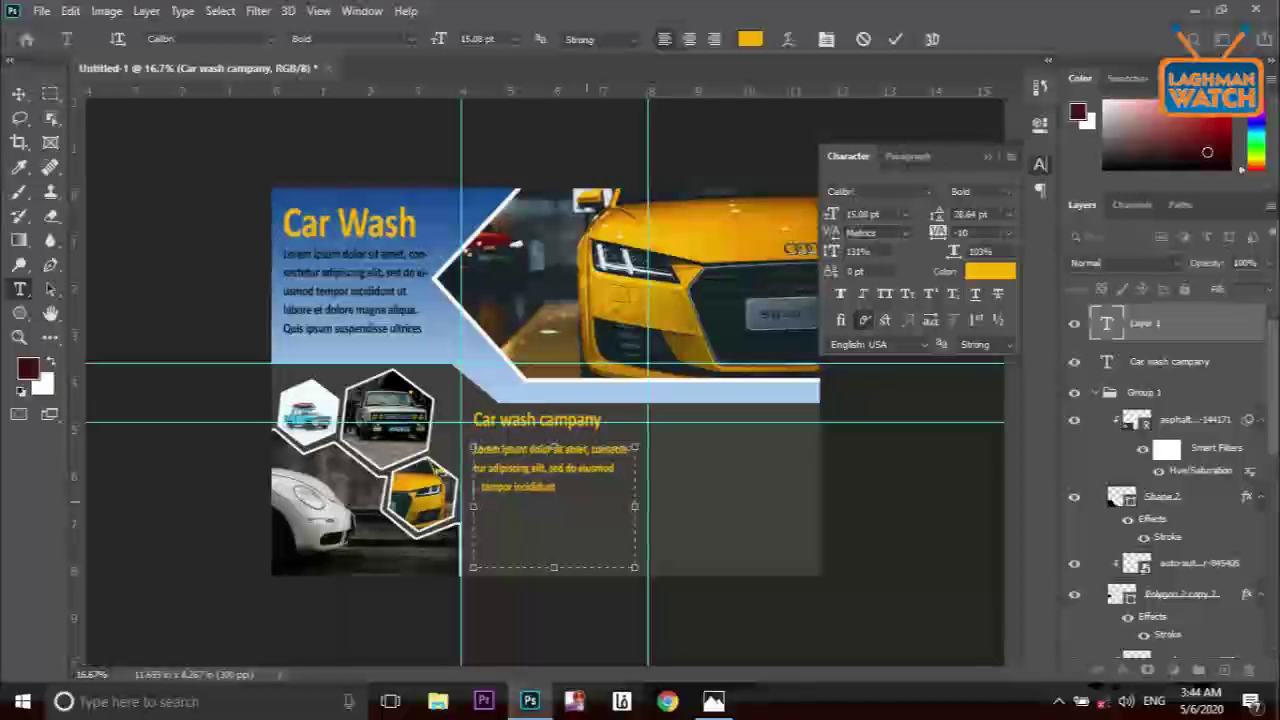
drag(477, 487, 472, 447)
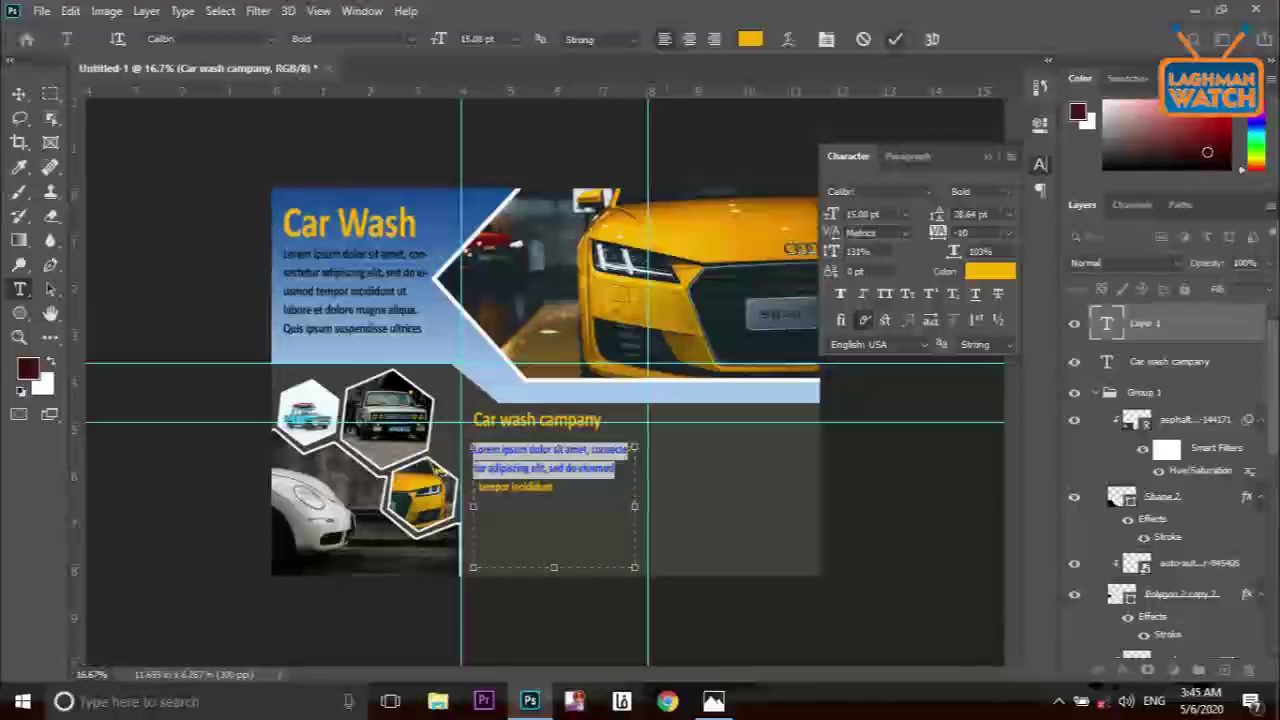
click(895, 39)
Change the text colour of the Lorem ipsum paragraph under the heading to white, ffffff
click(554, 470)
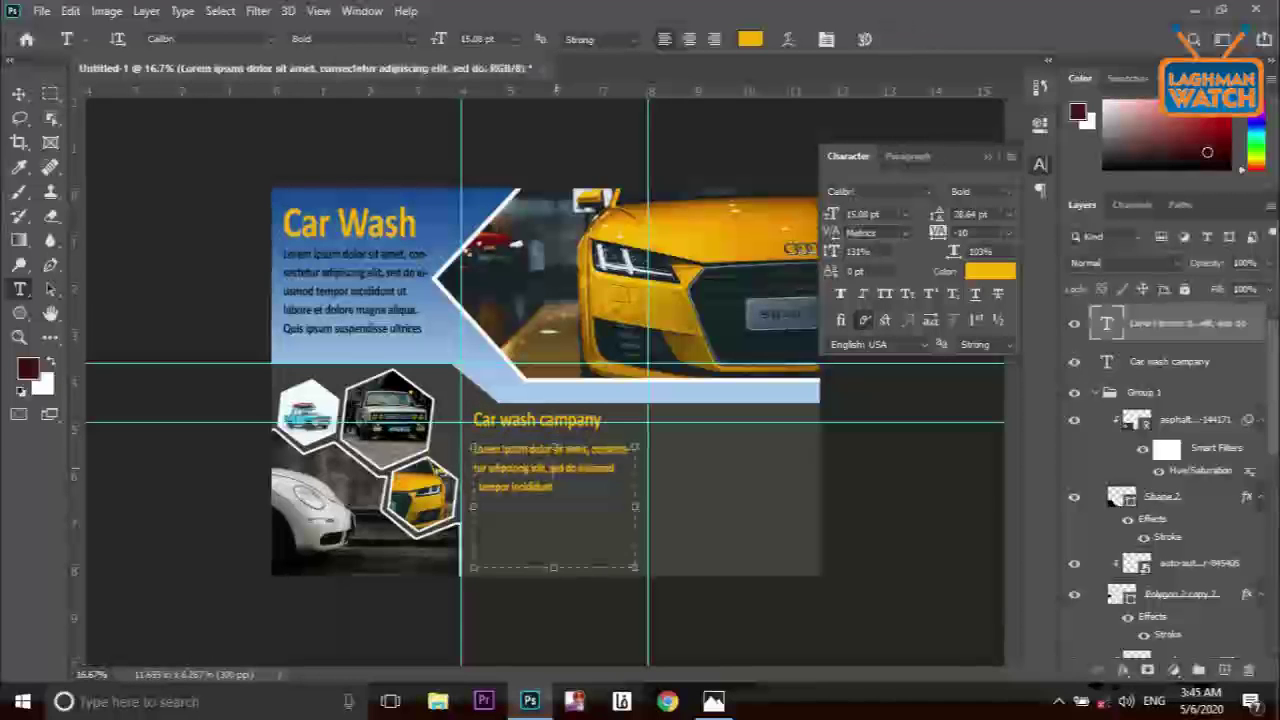
drag(474, 449, 612, 468)
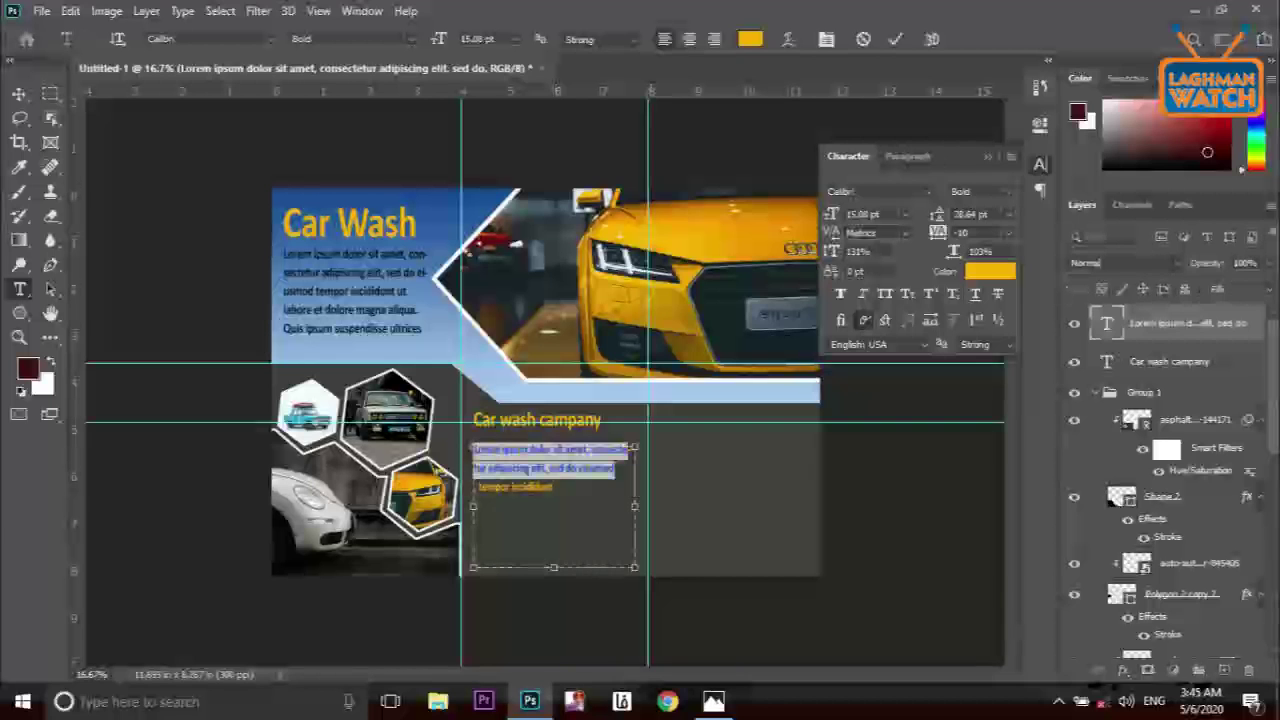
click(989, 271)
text(ffffff)
key(Return)
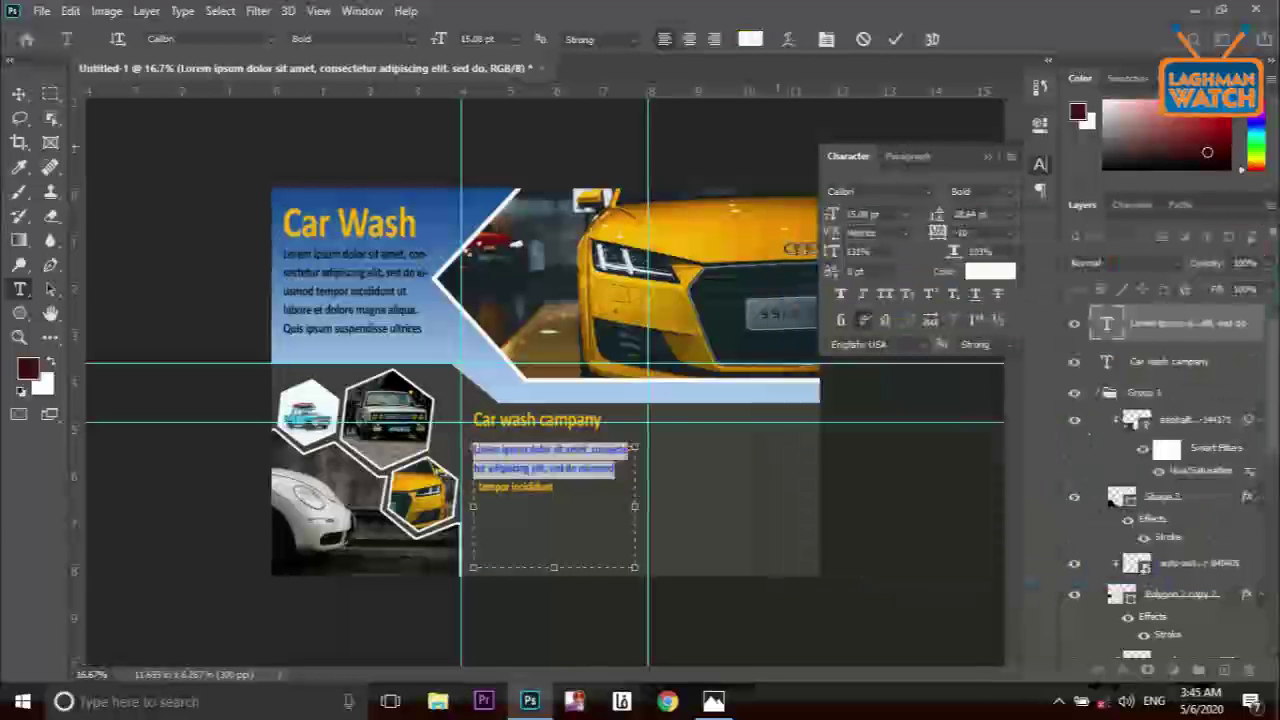
click(895, 39)
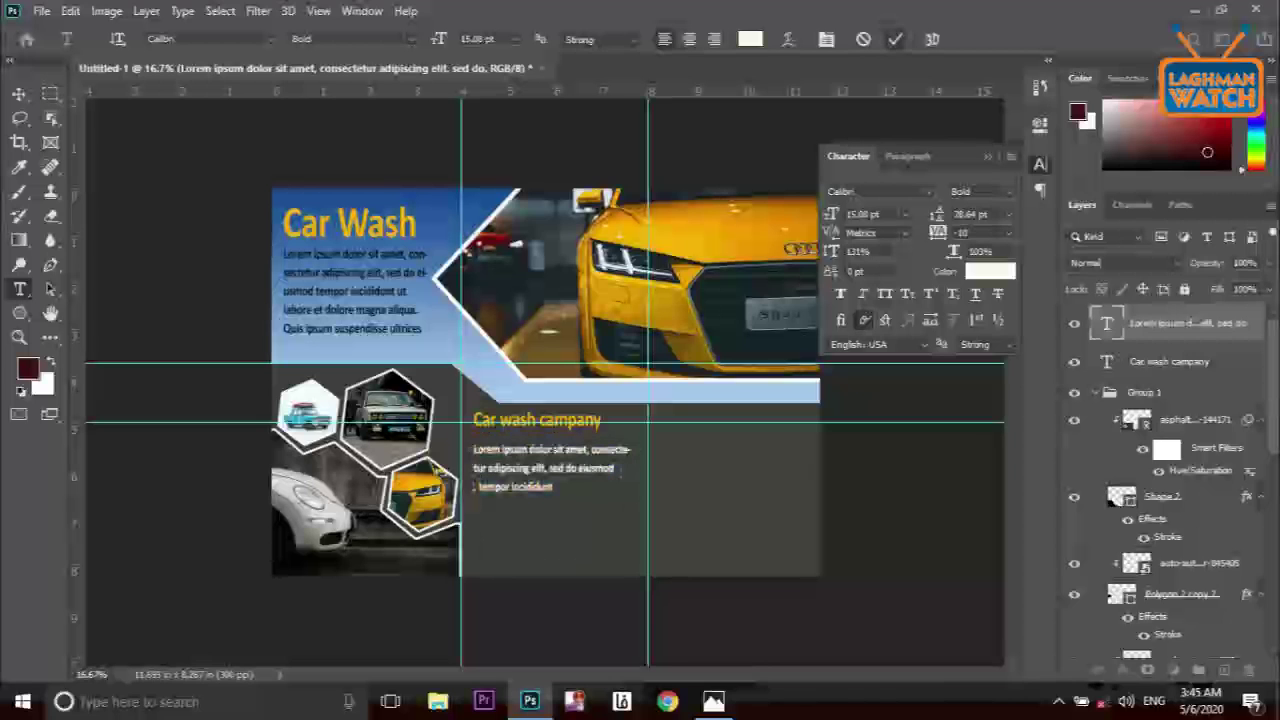
Duplicate the white Lorem ipsum paragraph layer and place the copy directly beneath the original in the middle panel
right_click(1178, 323)
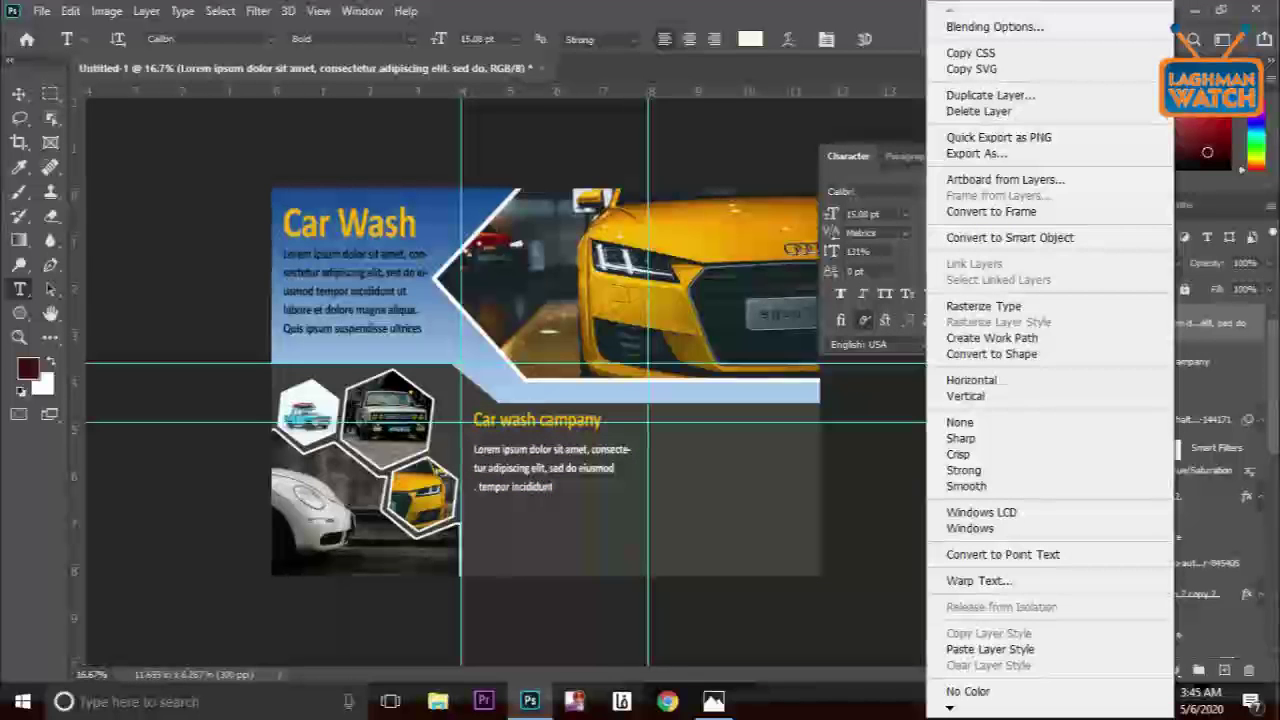
click(990, 95)
key(Return)
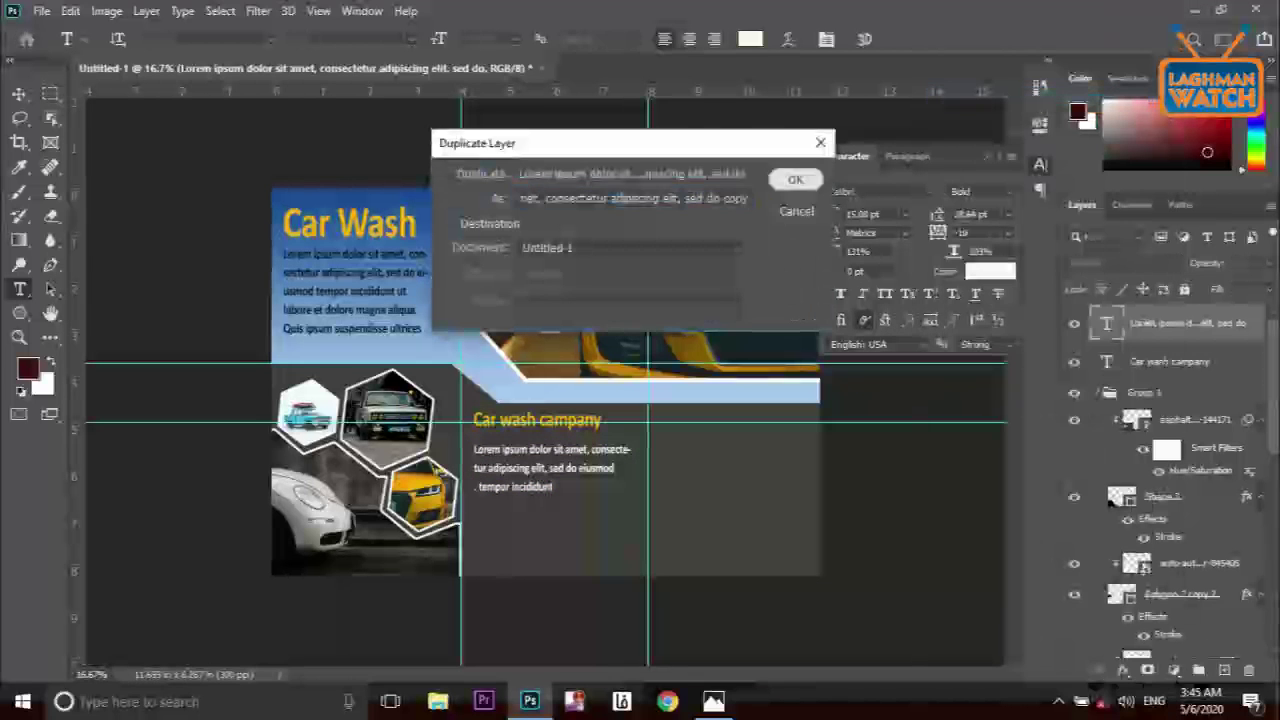
key(v)
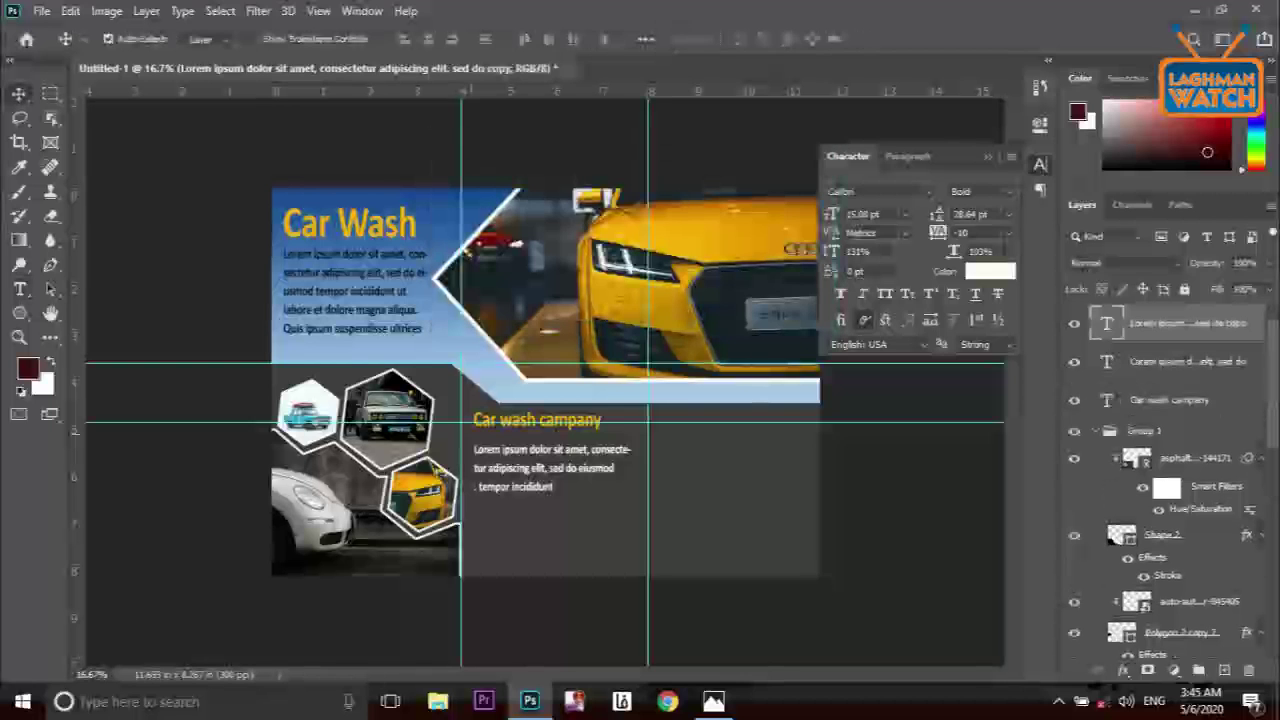
drag(522, 431, 522, 488)
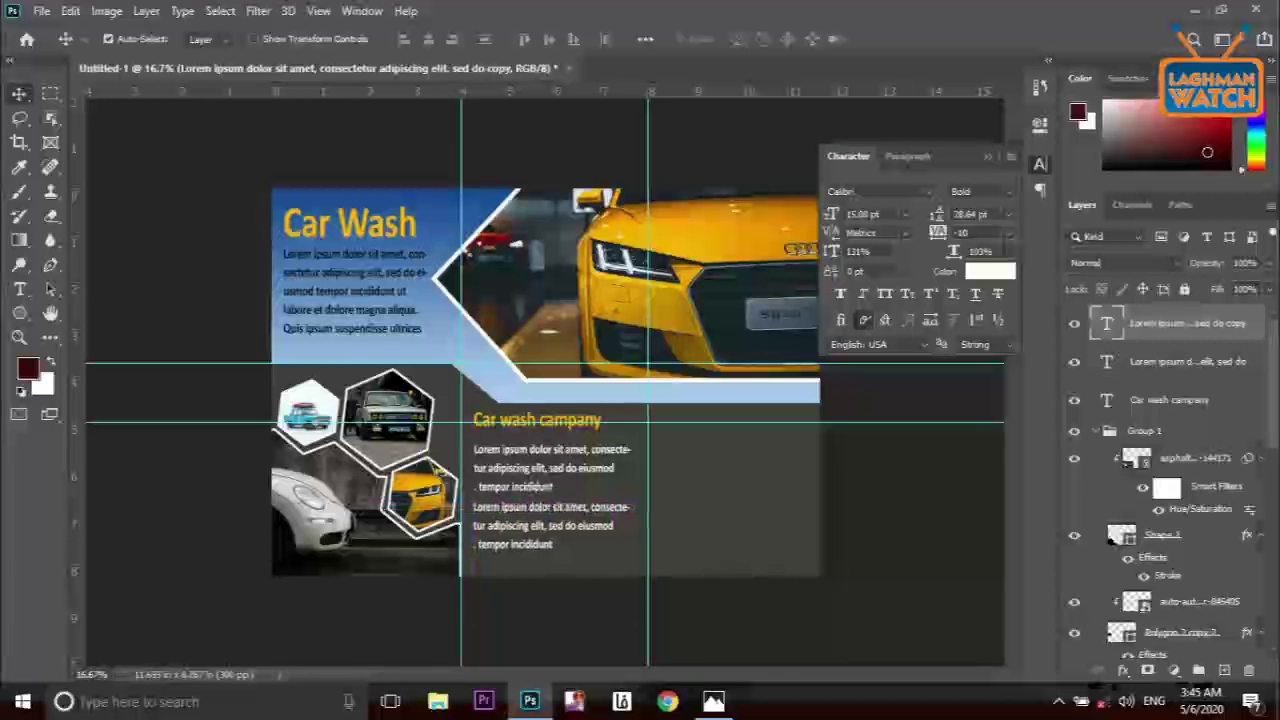
Duplicate the "Car wash campany" heading layer and place the copy level with the original at the head of the lower right panel
click(1168, 399)
right_click(1168, 399)
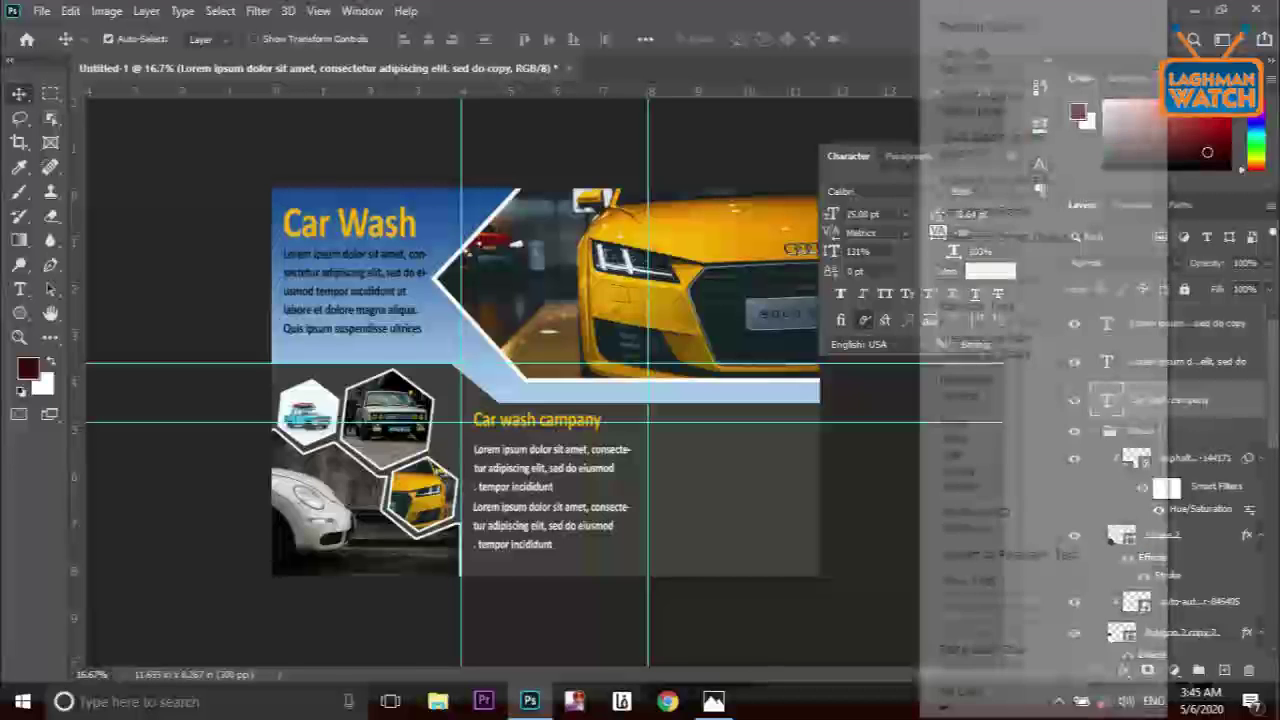
click(985, 95)
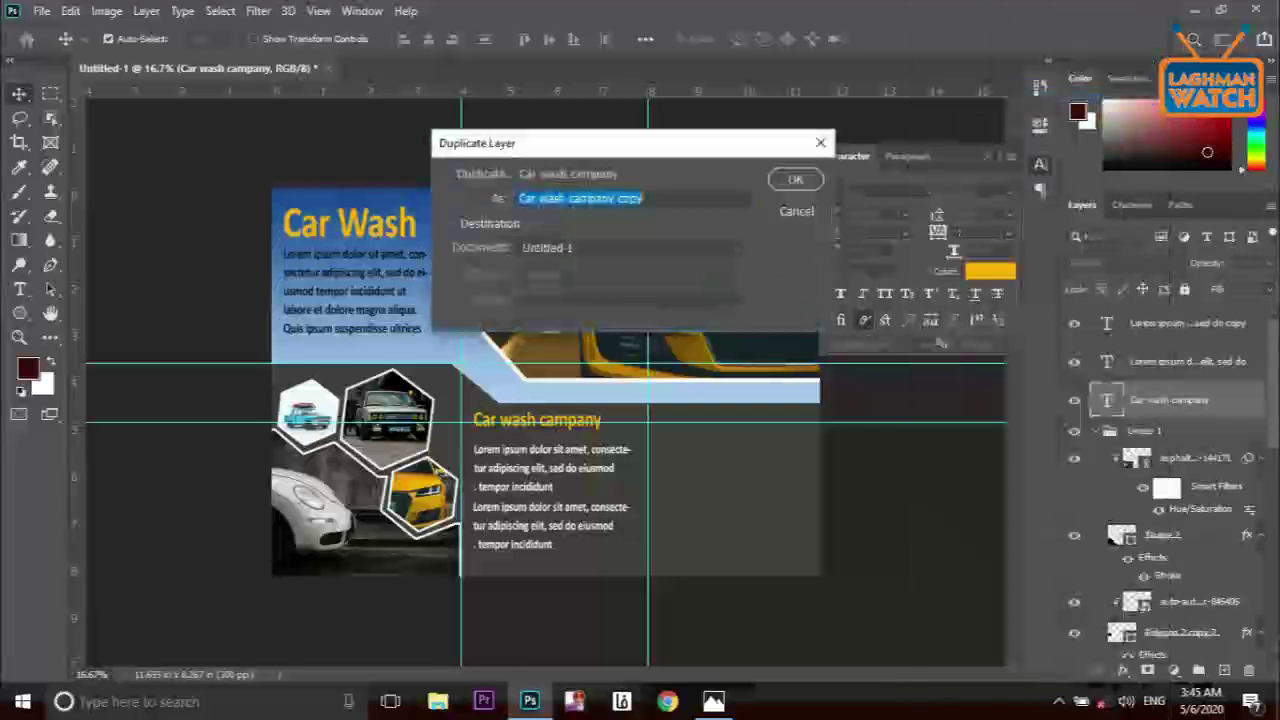
key(Return)
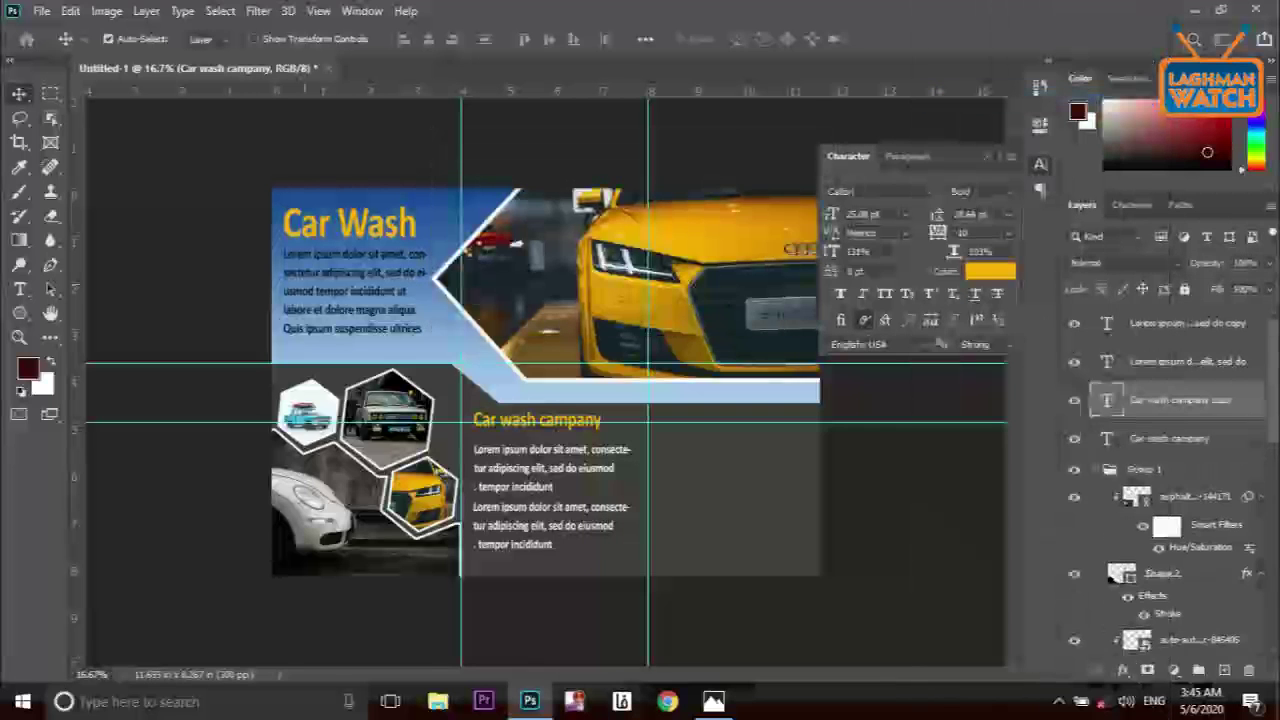
key(ctrl+t)
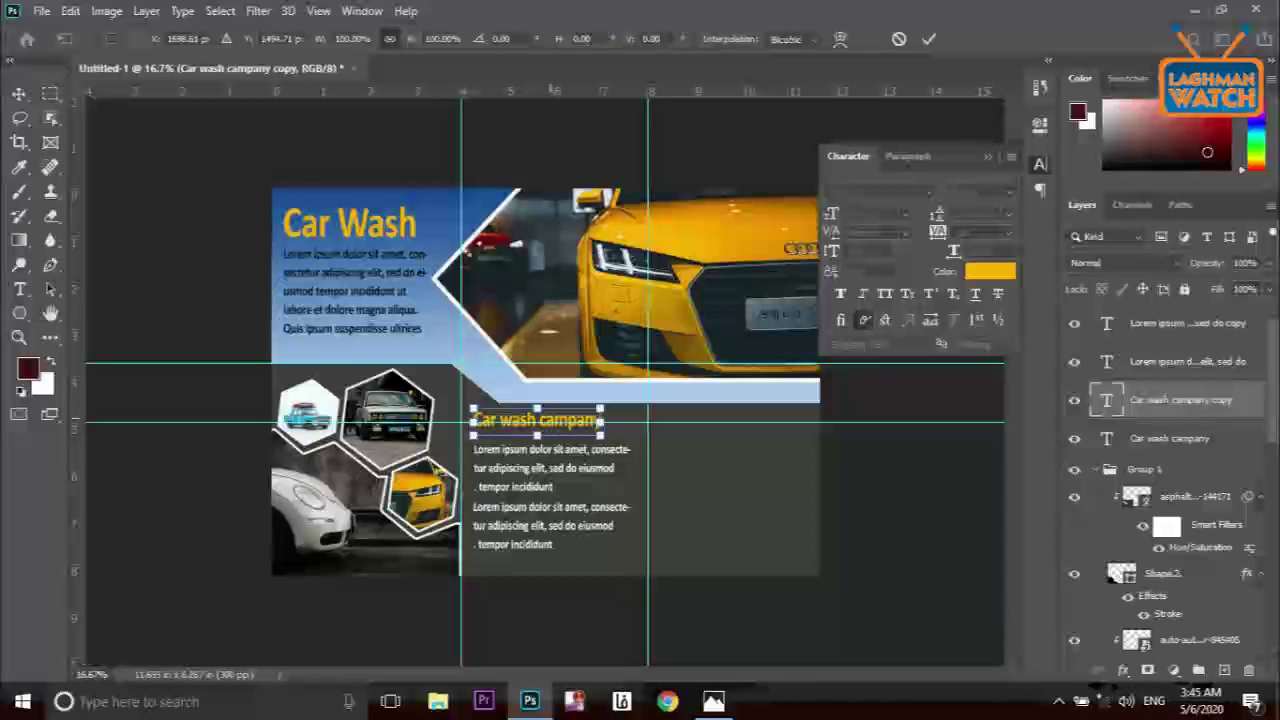
drag(537, 421, 726, 423)
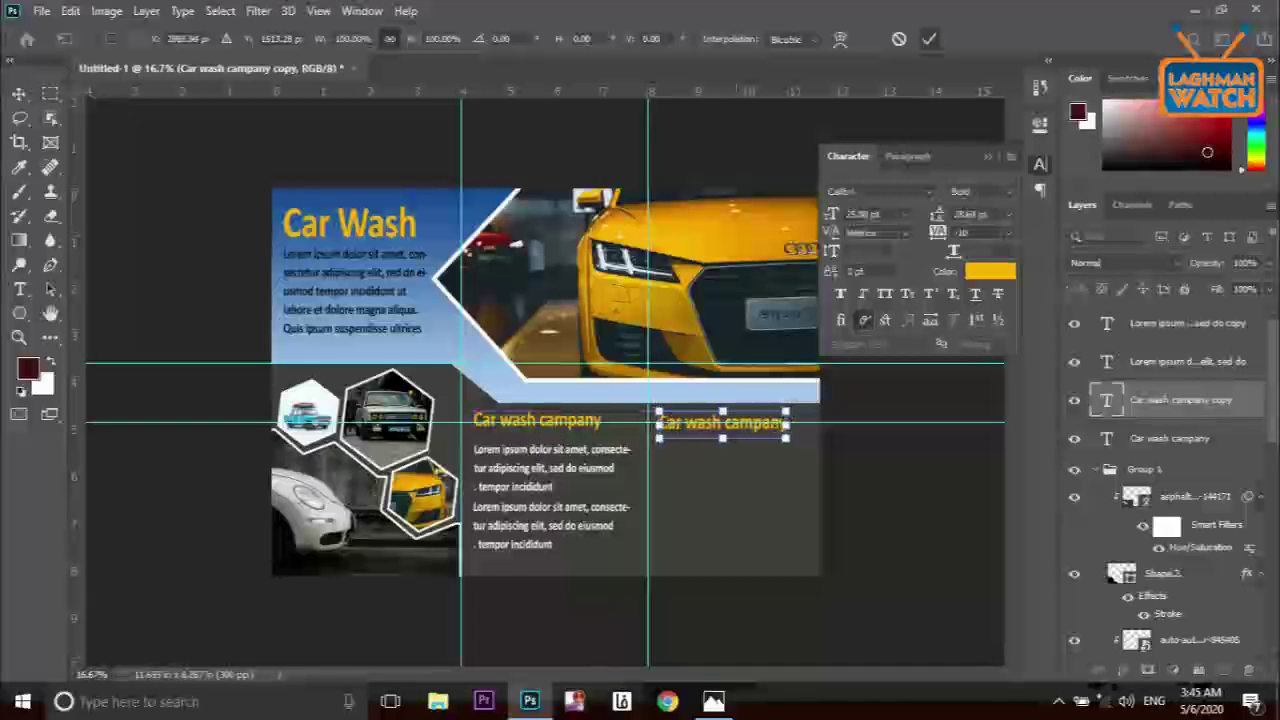
click(929, 38)
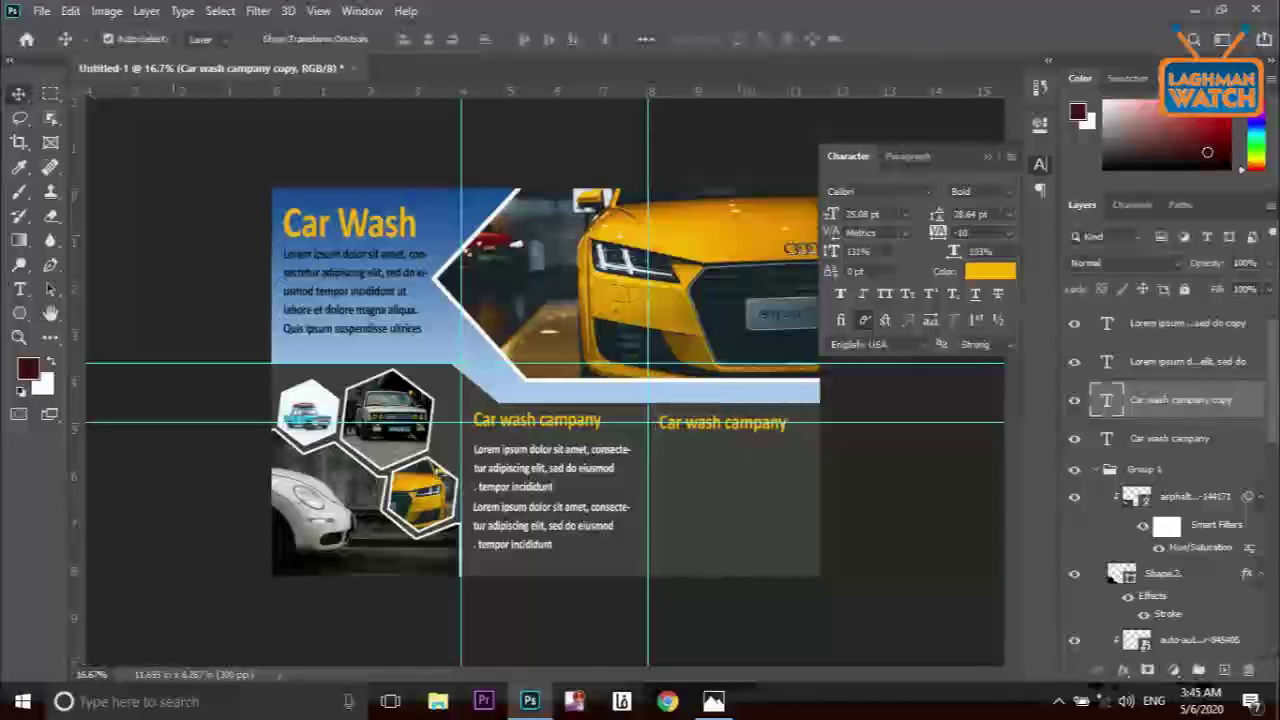
Replace the copied heading's text in the right panel with "About us" and set it in all caps
key(t)
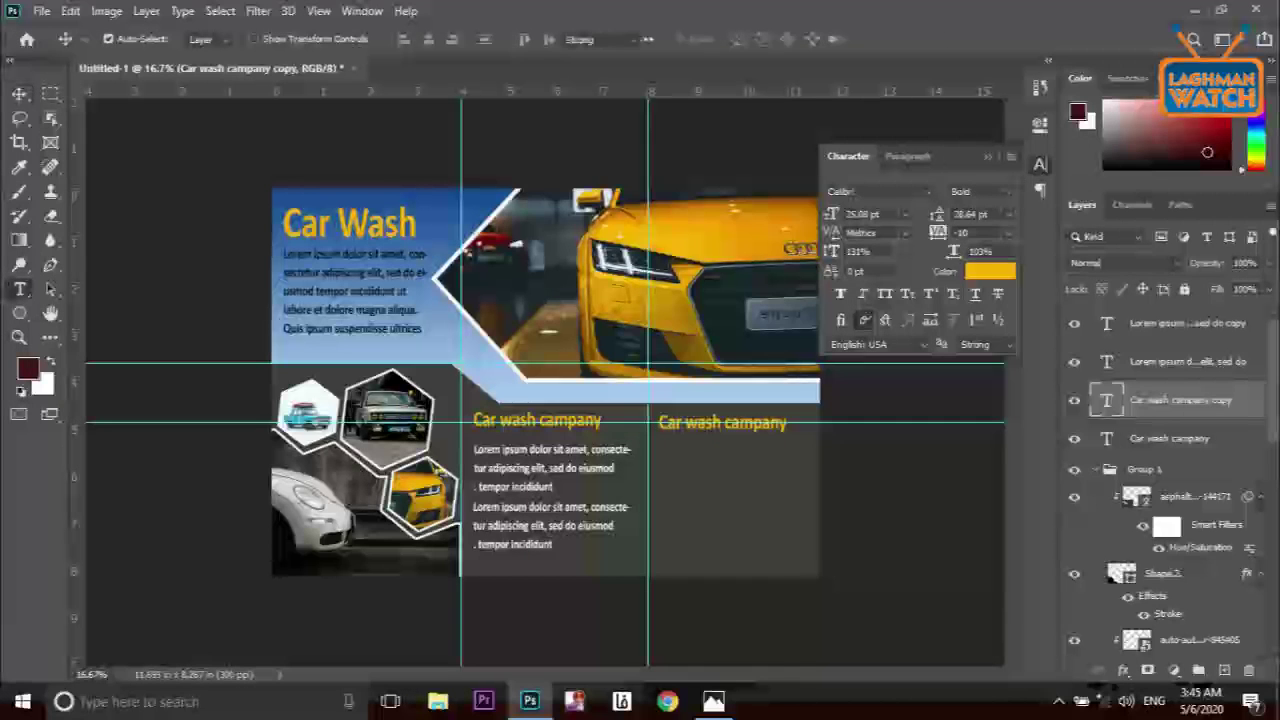
click(724, 428)
key(ctrl+a)
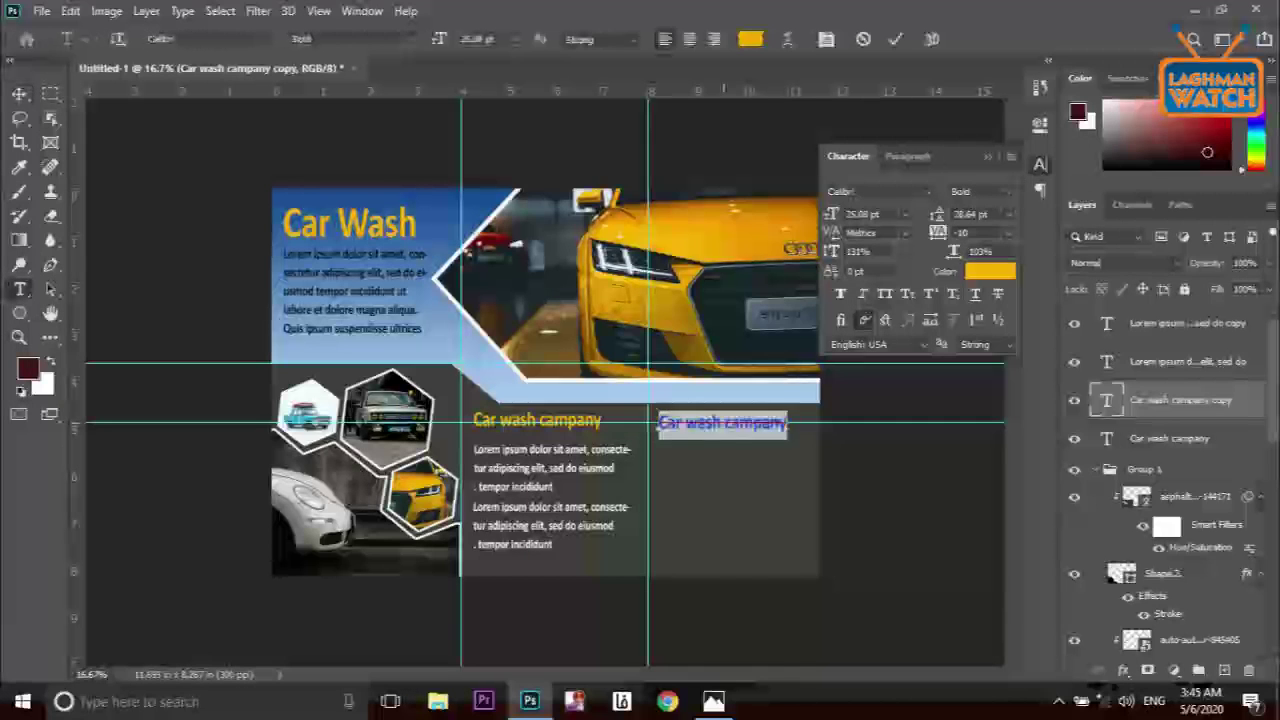
key(BackSpace)
text(Abo)
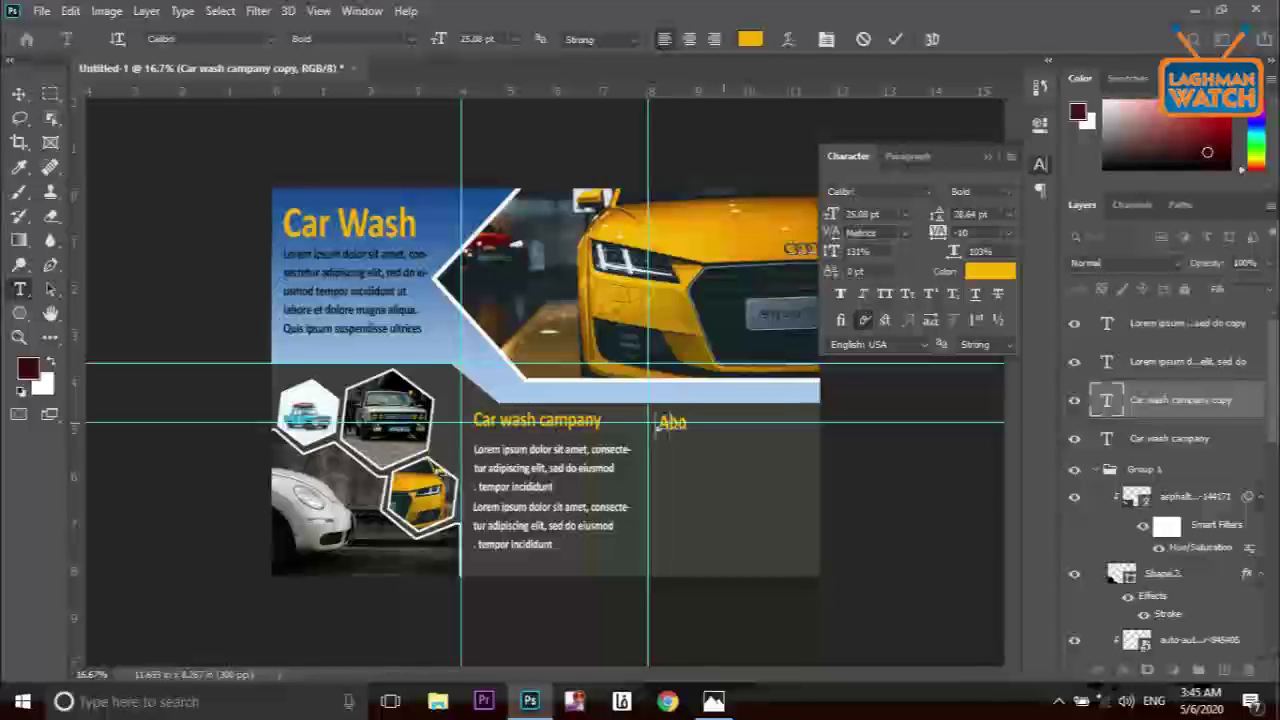
text(ut us)
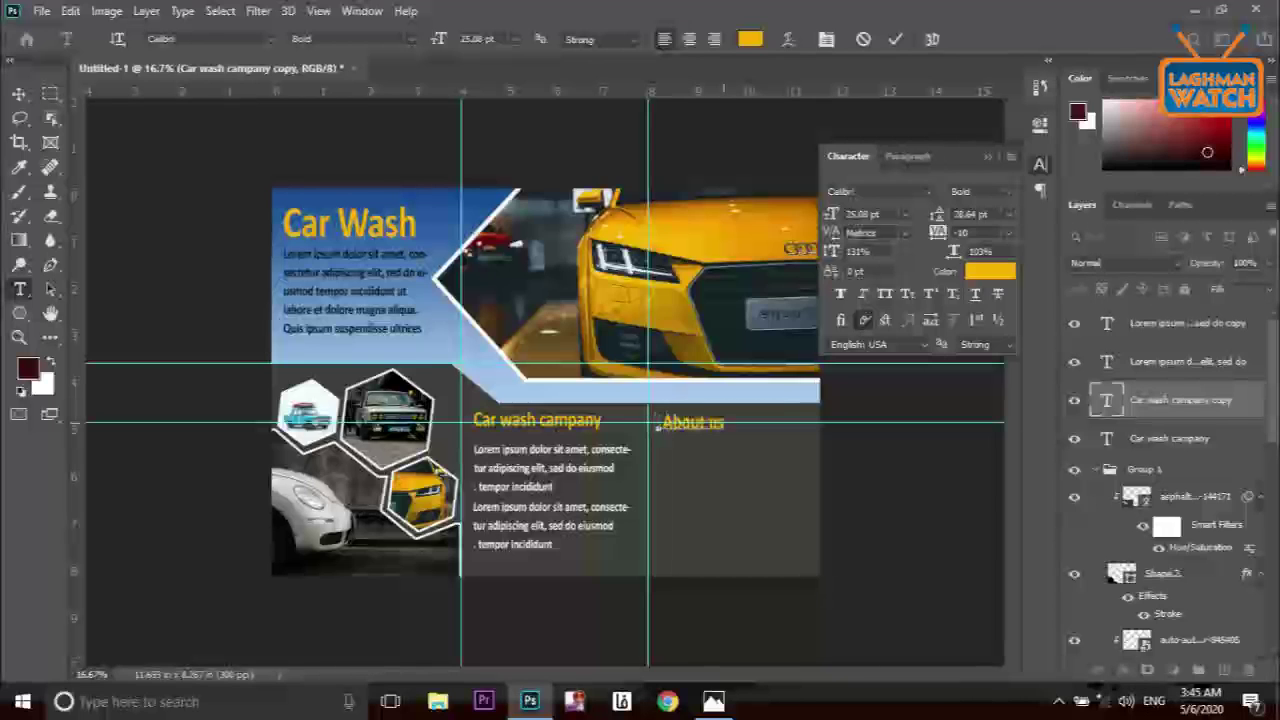
key(ctrl+Return)
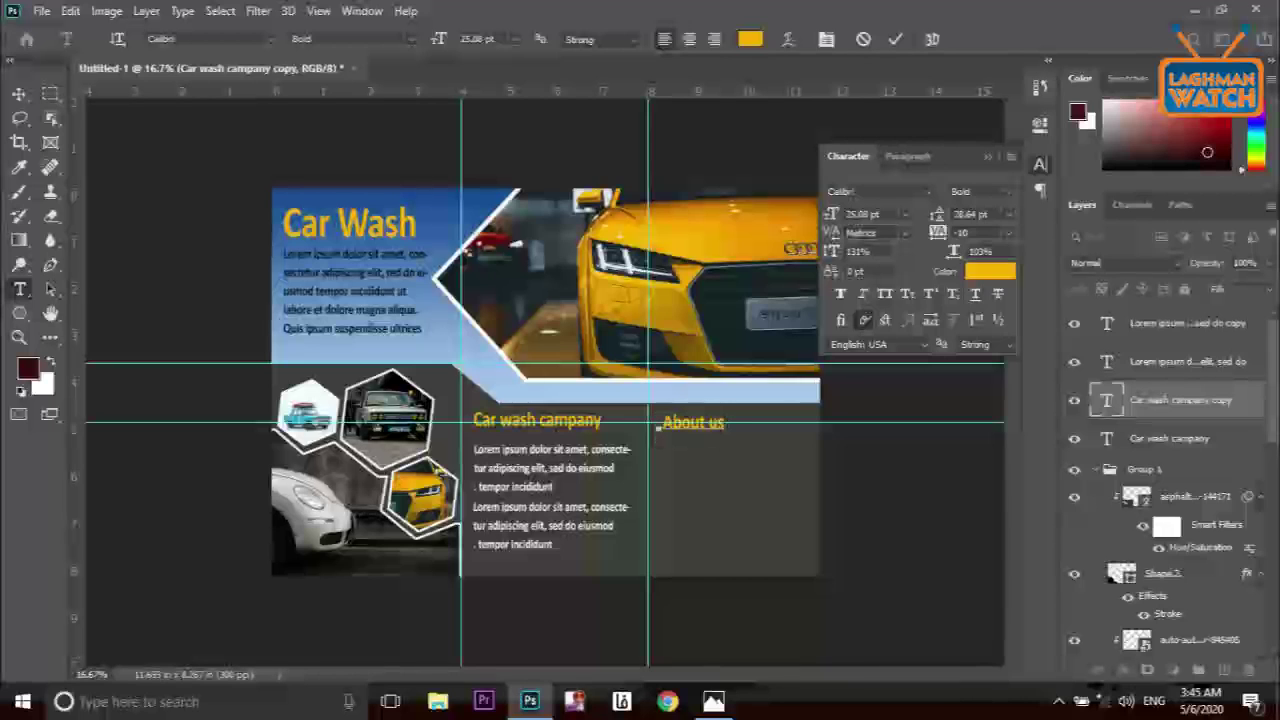
key(ctrl+shift+k)
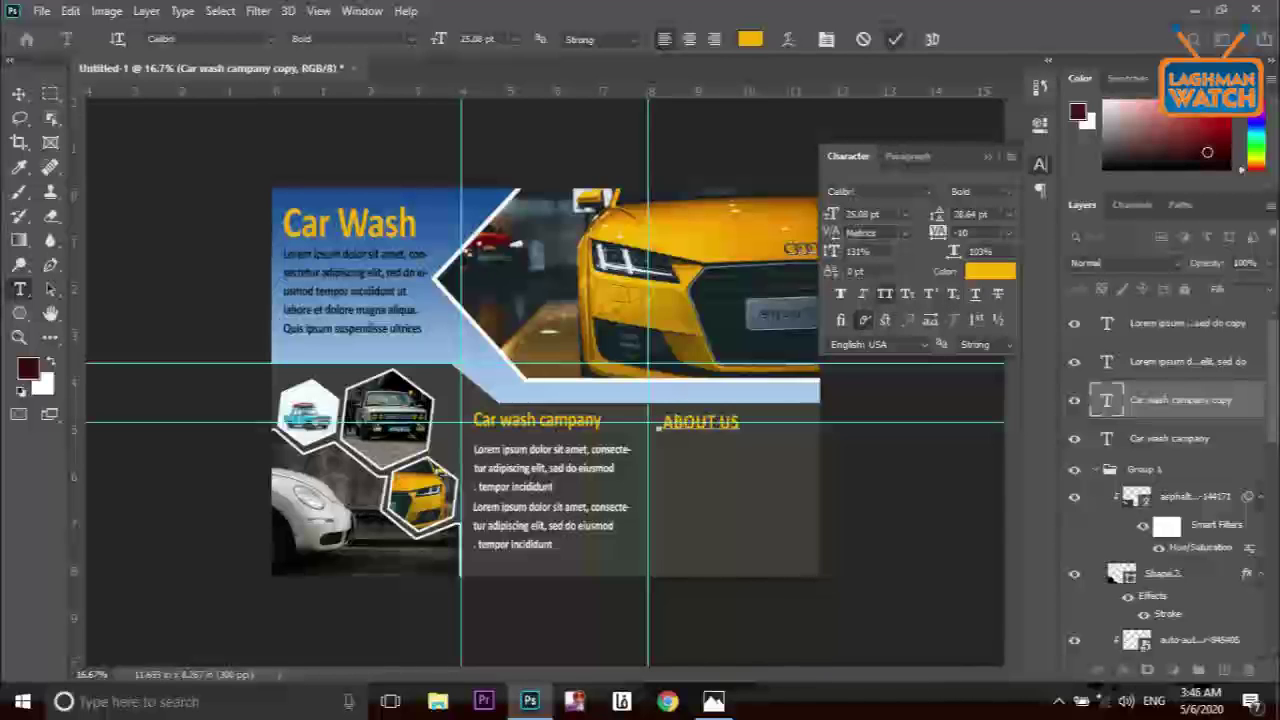
click(895, 39)
Set the middle panel's "Car wash campany" heading in all caps and shift it slightly to the left
click(531, 426)
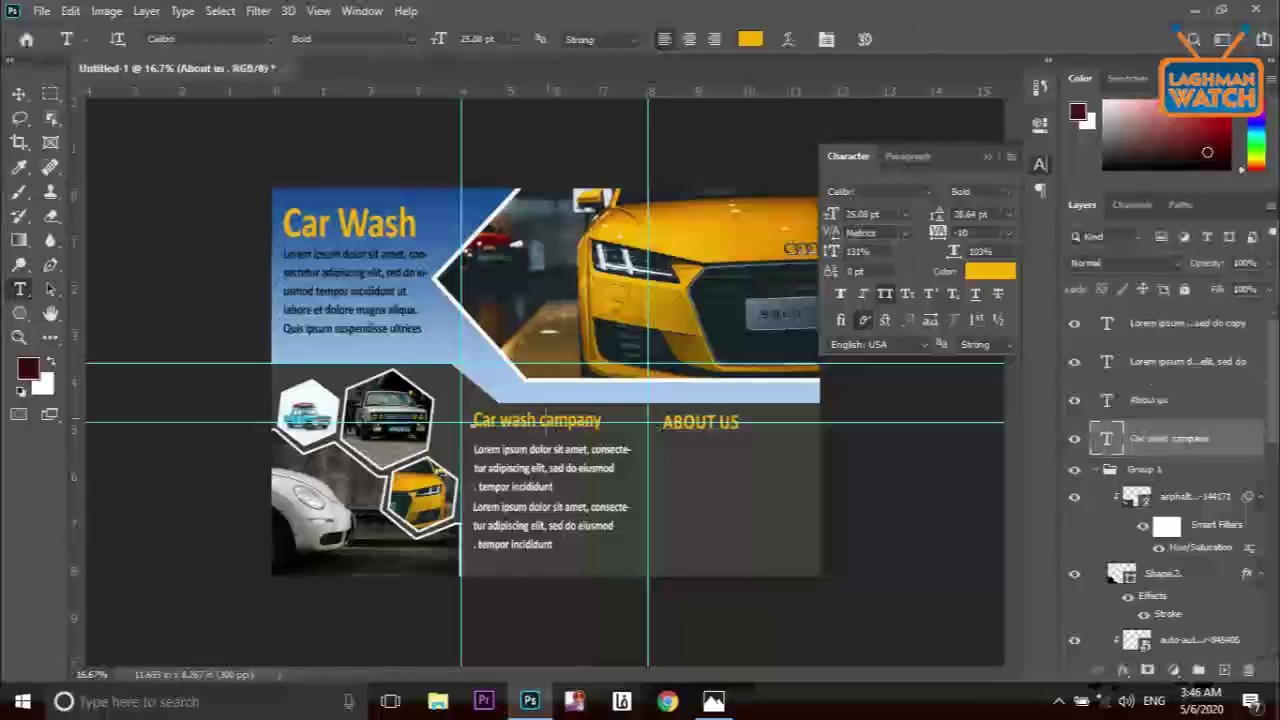
key(ctrl+a)
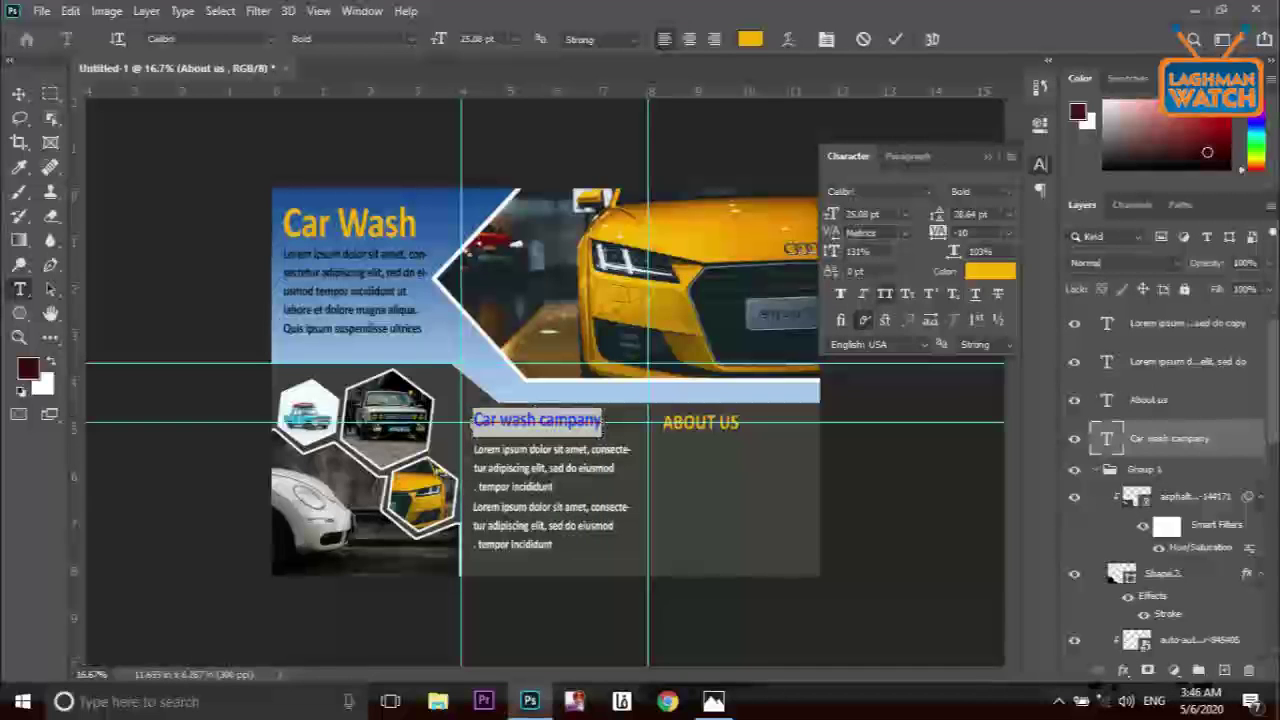
key(ctrl+shift+k)
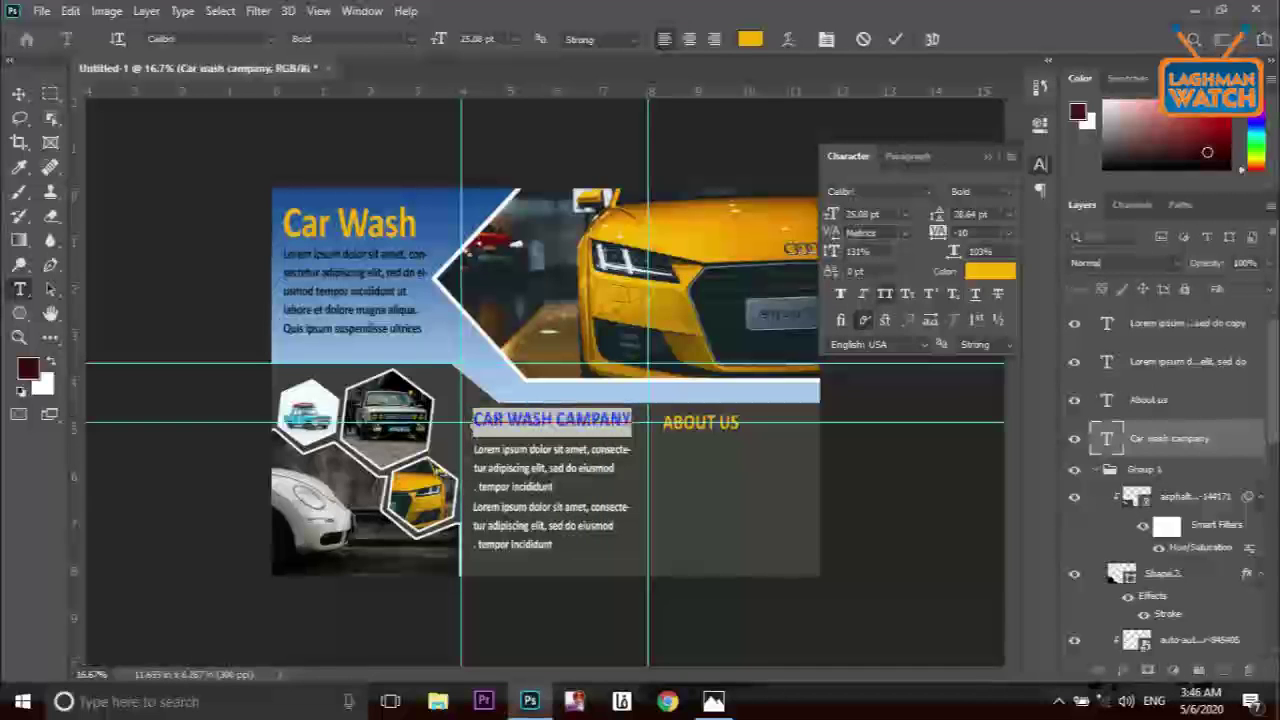
click(539, 419)
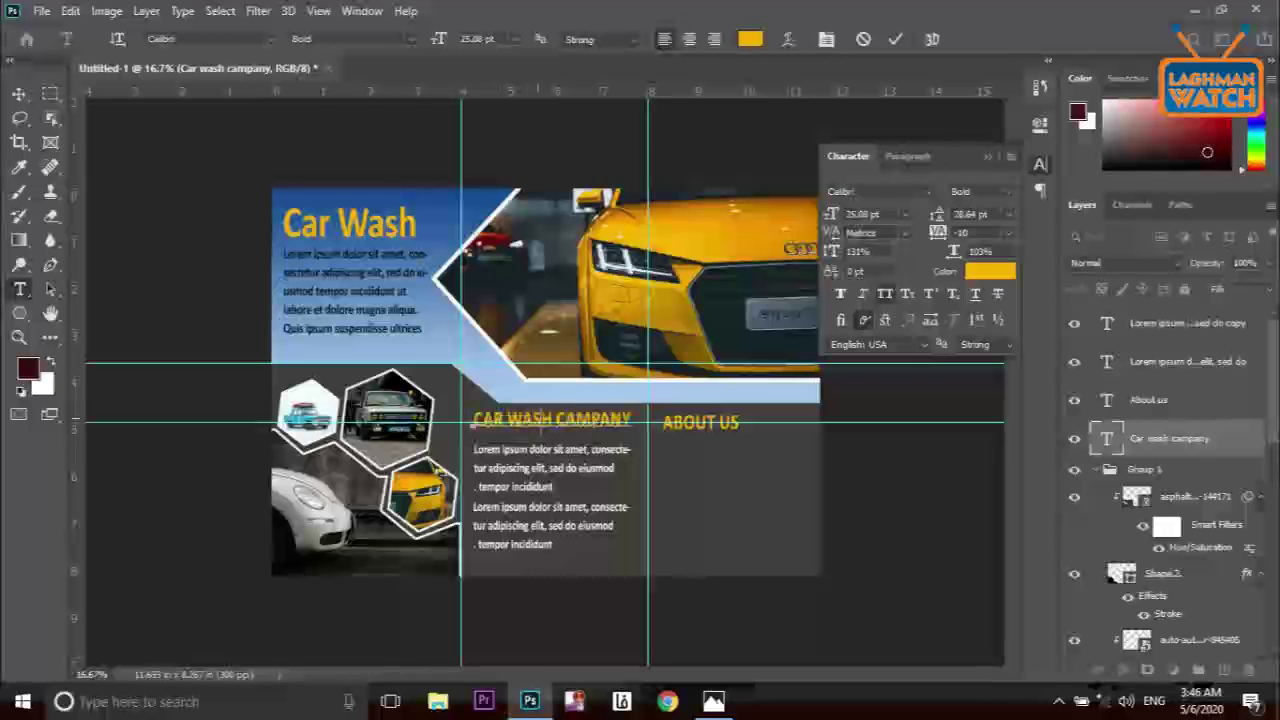
drag(764, 492, 760, 495)
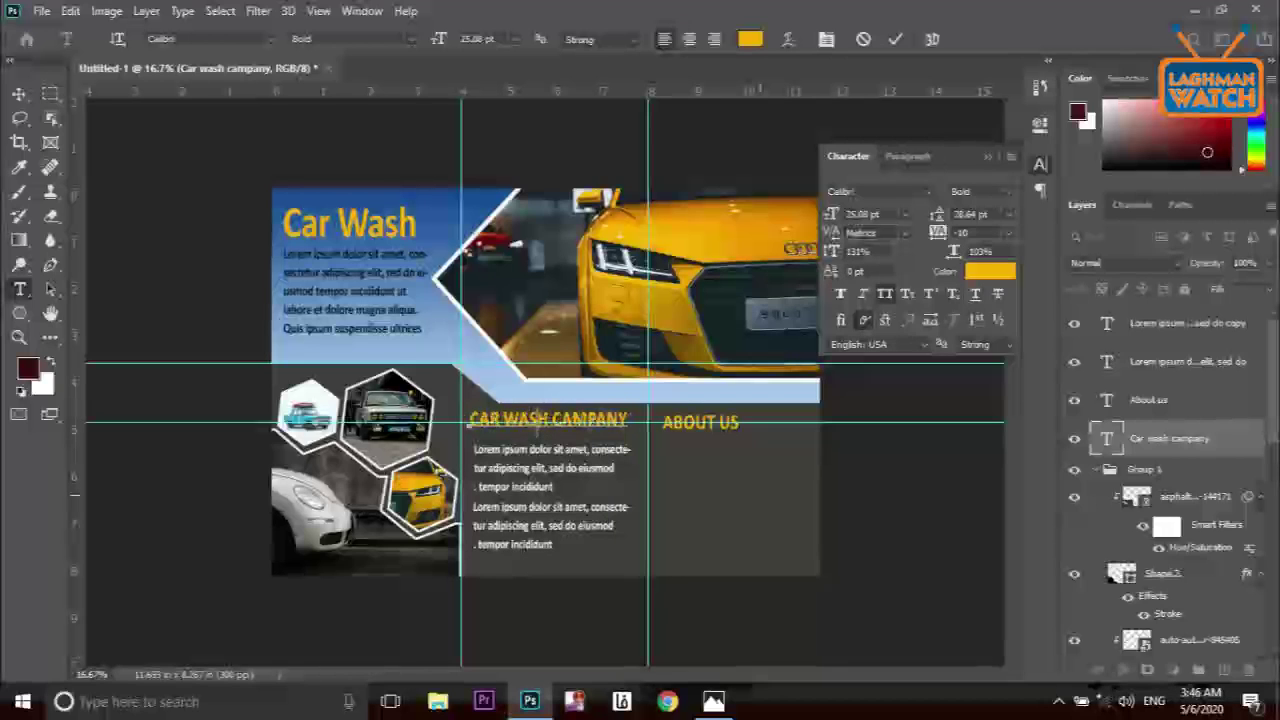
click(895, 39)
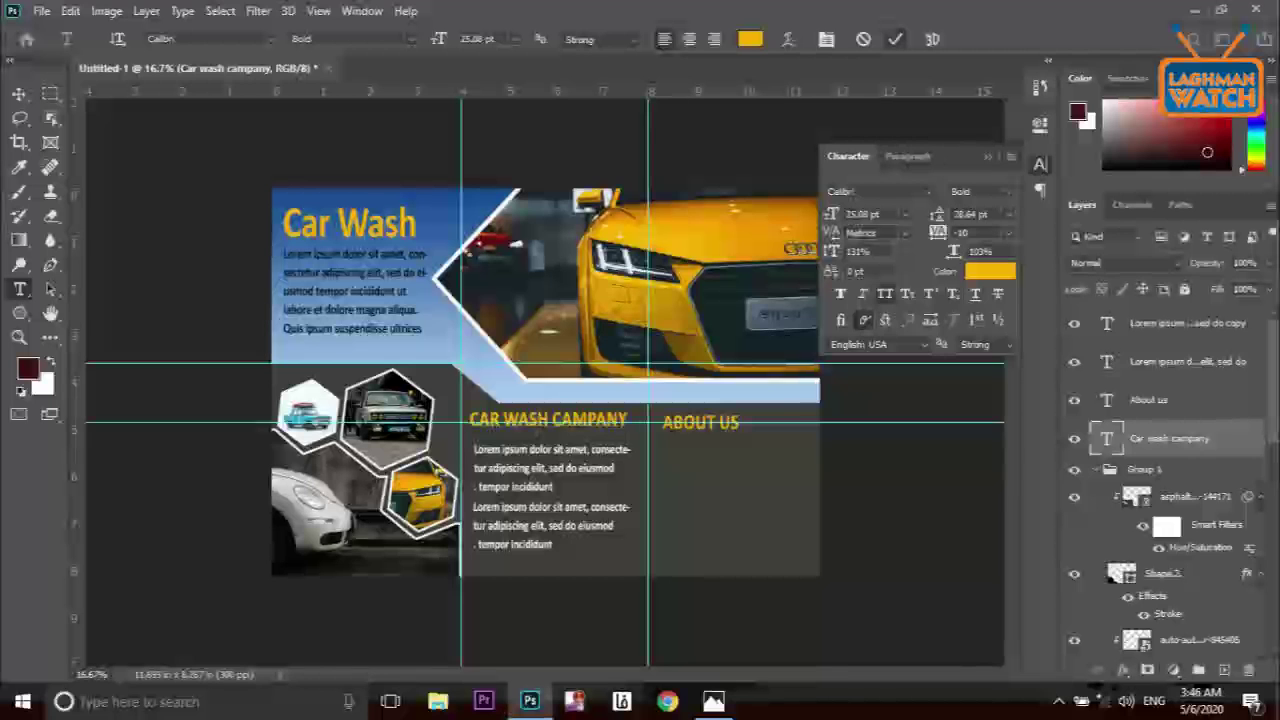
Duplicate the first white Lorem ipsum paragraph layer and place the copy under the About us heading in the right panel
right_click(1184, 361)
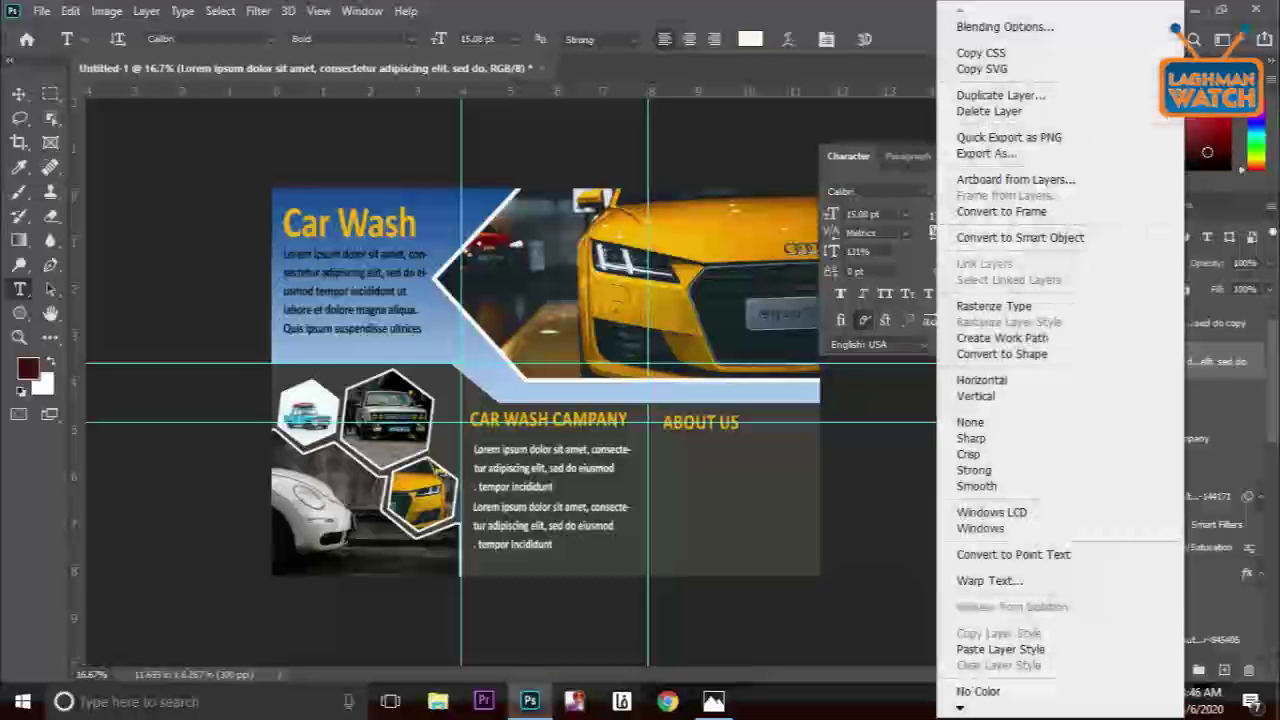
click(1000, 95)
click(792, 180)
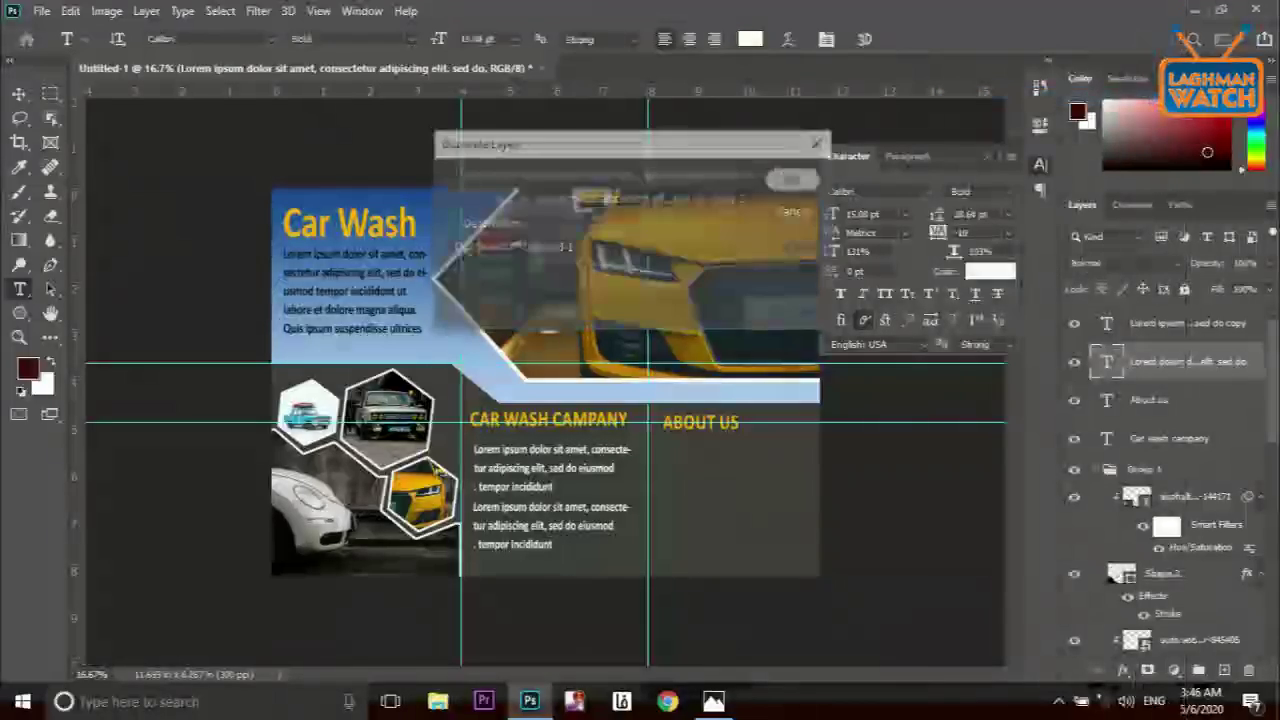
click(19, 93)
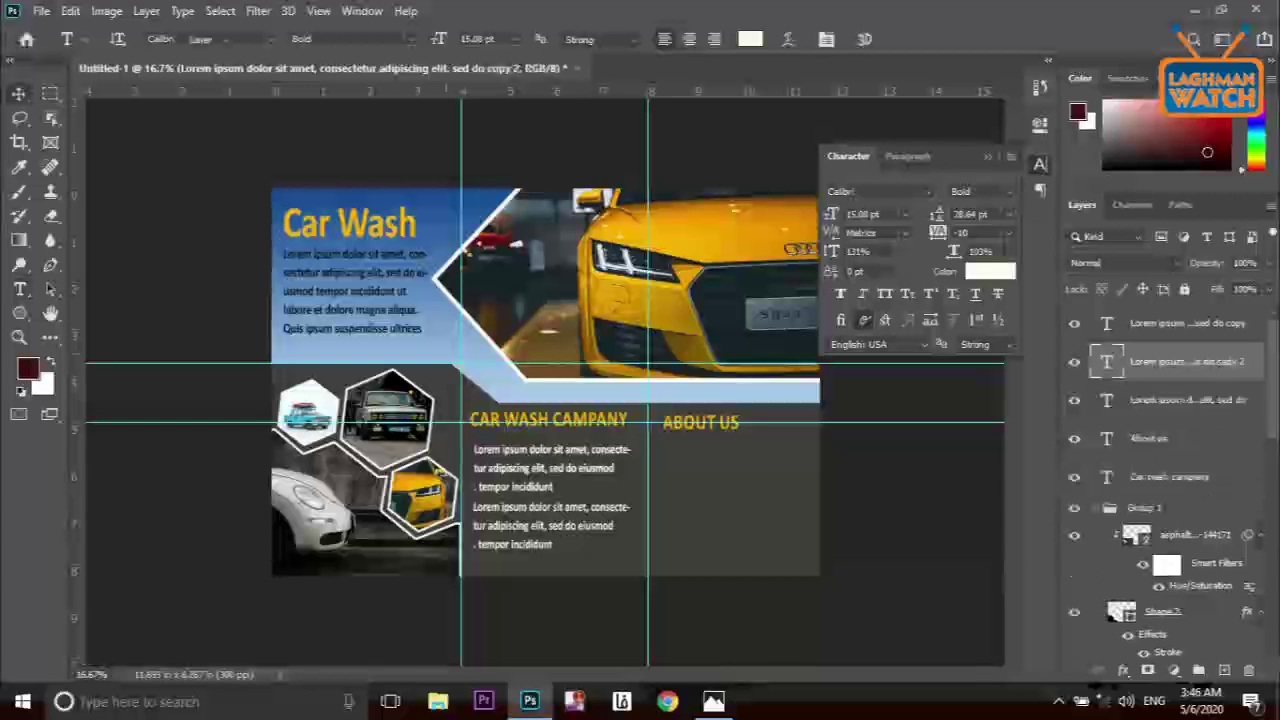
drag(530, 464, 728, 428)
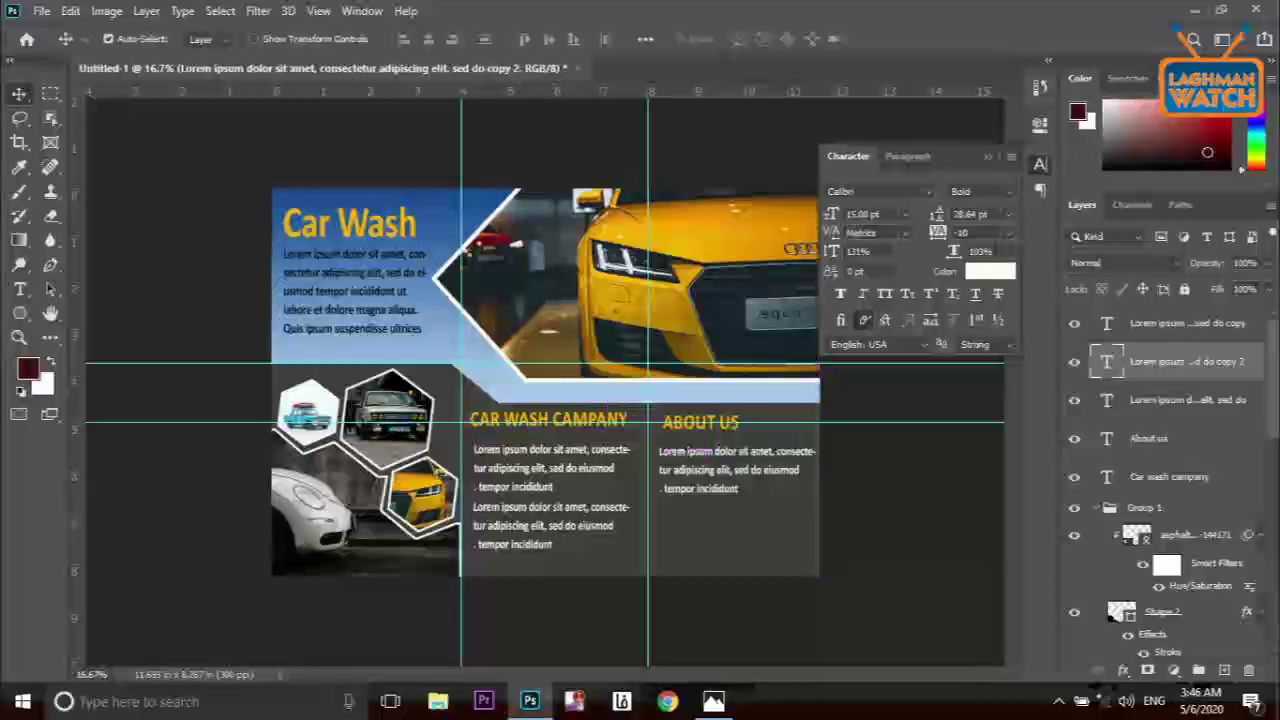
Duplicate the paragraph under About us and place the copy directly beneath it, leaving a small gap
right_click(1176, 361)
click(1000, 93)
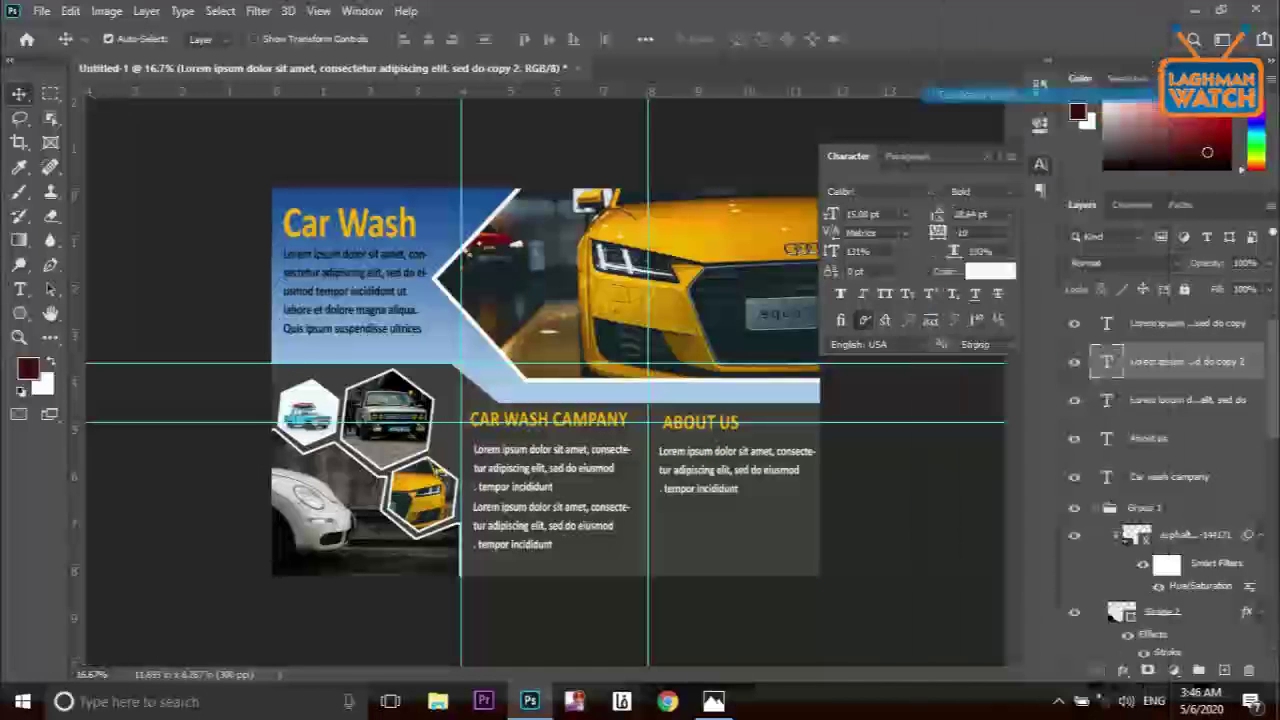
click(803, 180)
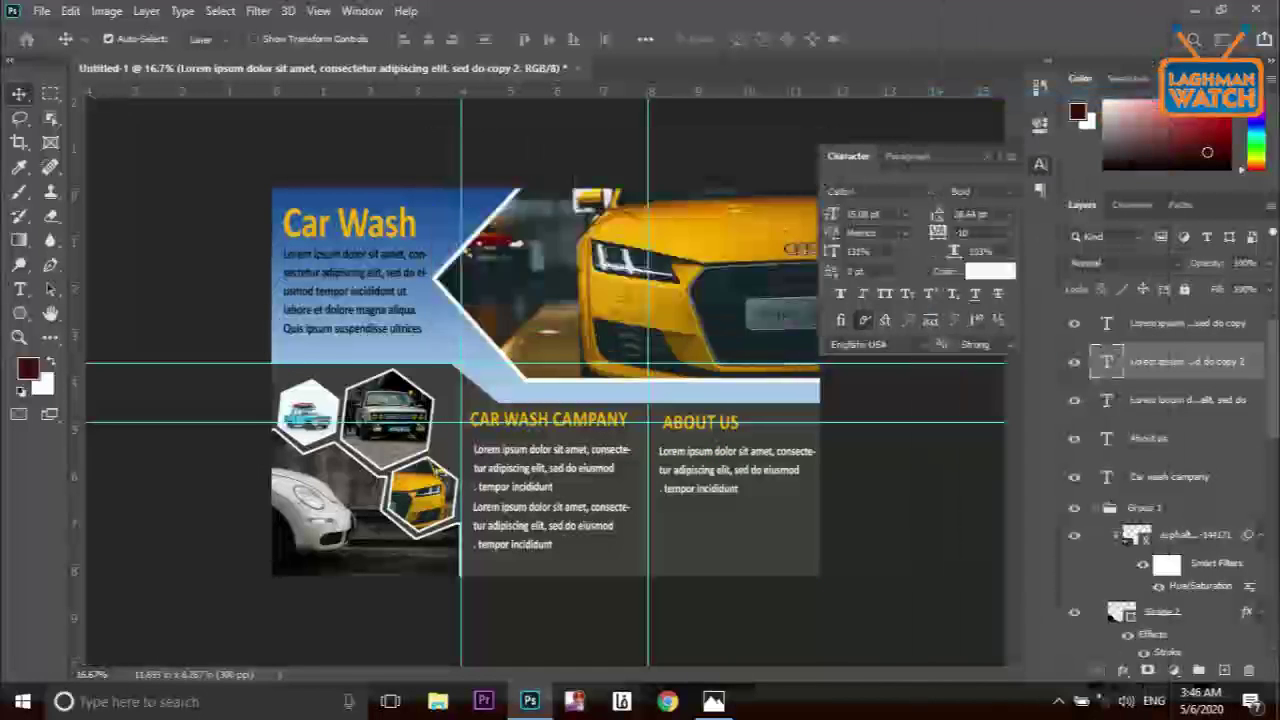
drag(733, 428, 740, 500)
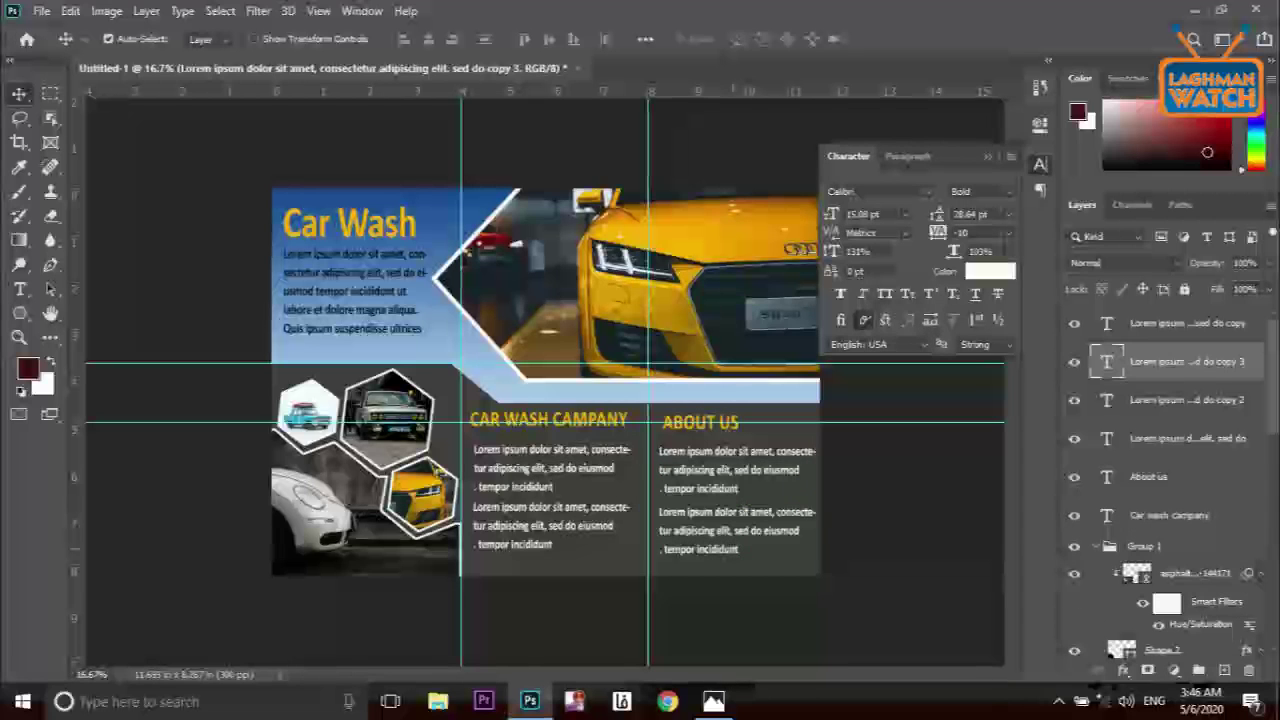
click(1040, 164)
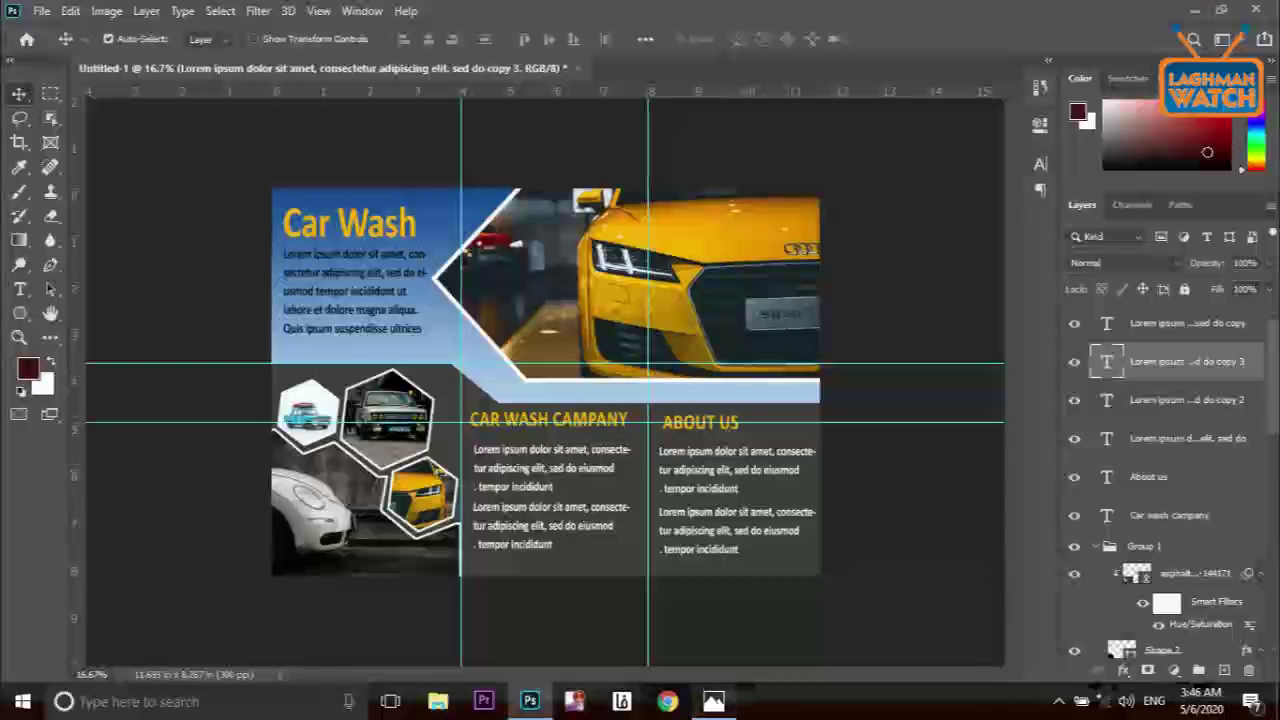
Check the reference image, and draw a rectangle about 1176 by 1259 px over the car photo in the upper right panel
click(714, 701)
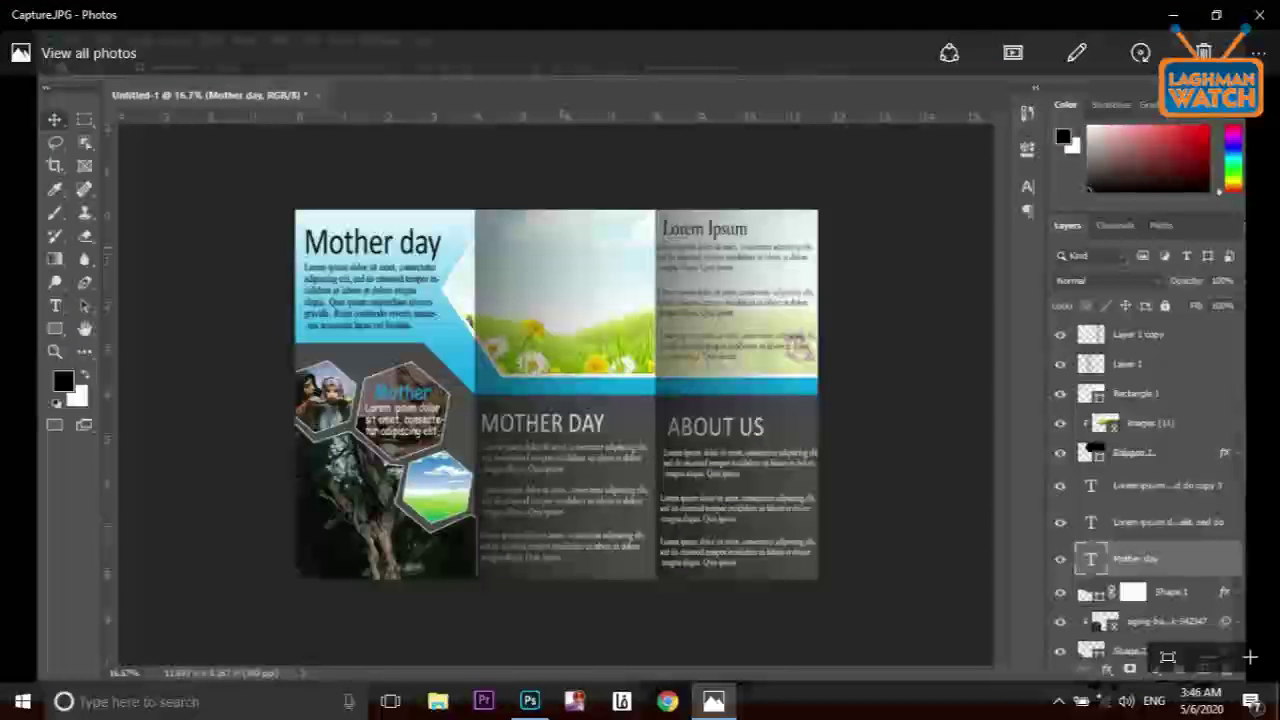
click(714, 701)
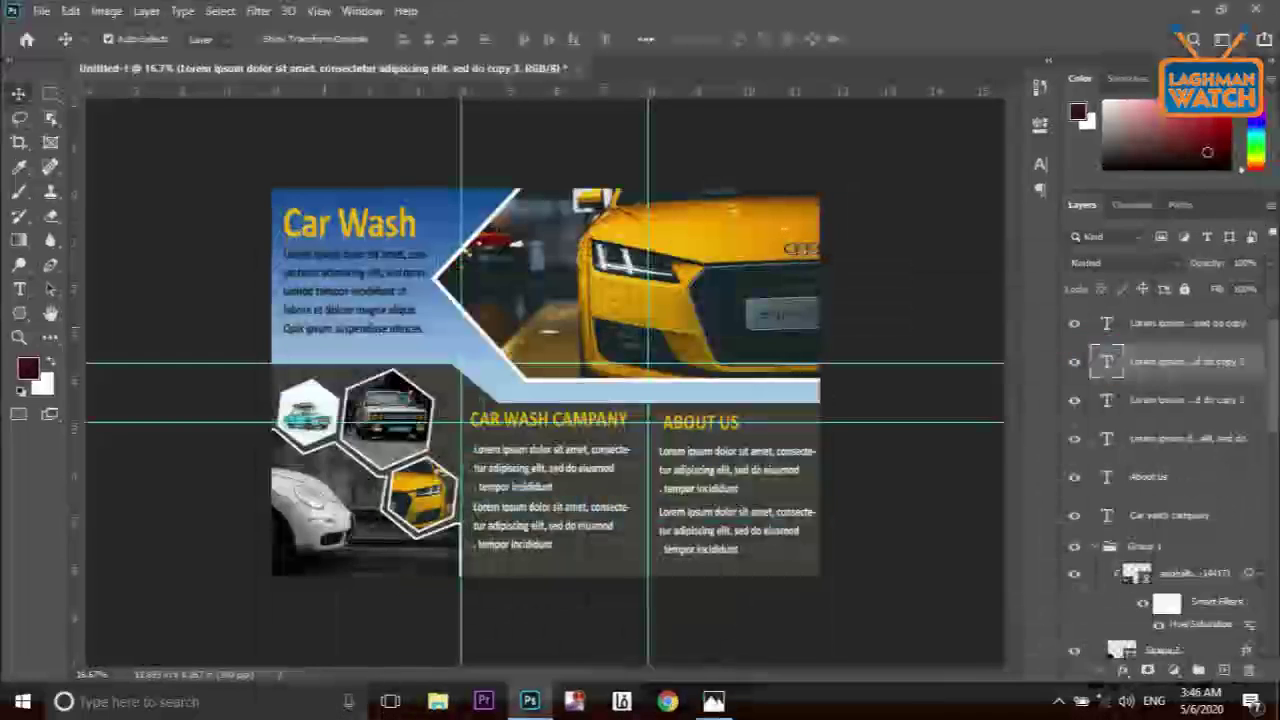
click(19, 313)
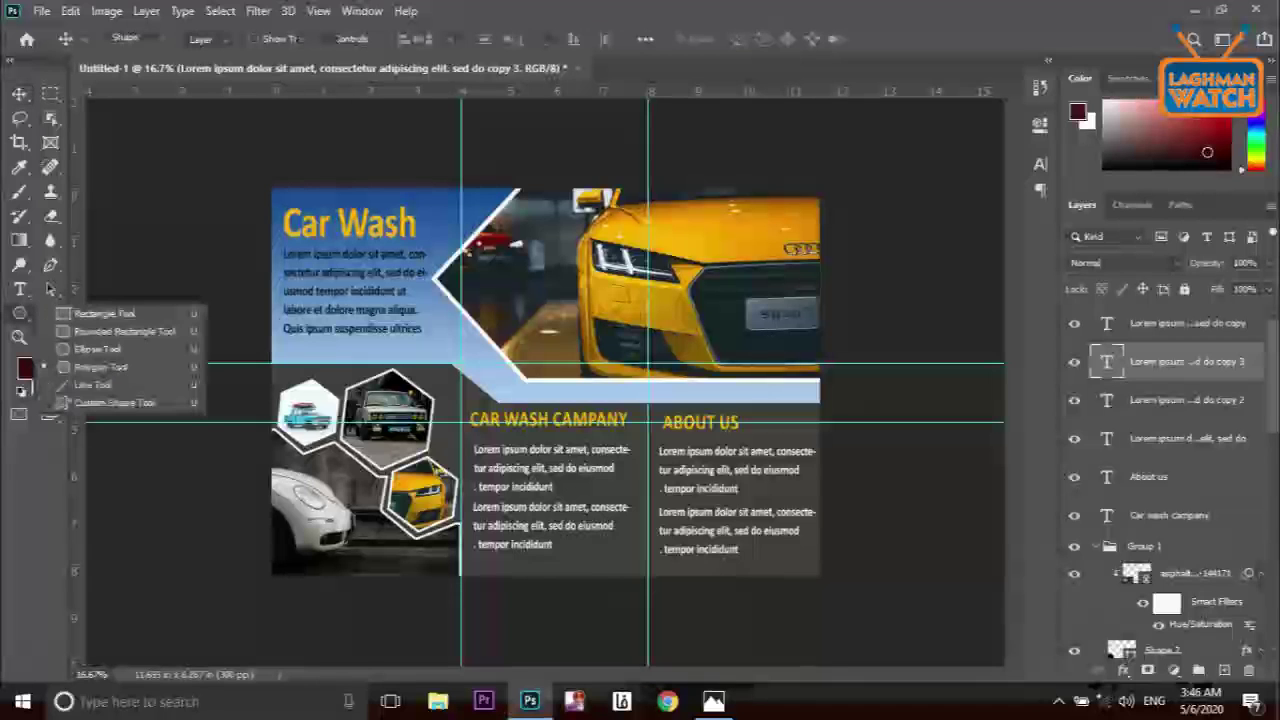
click(103, 313)
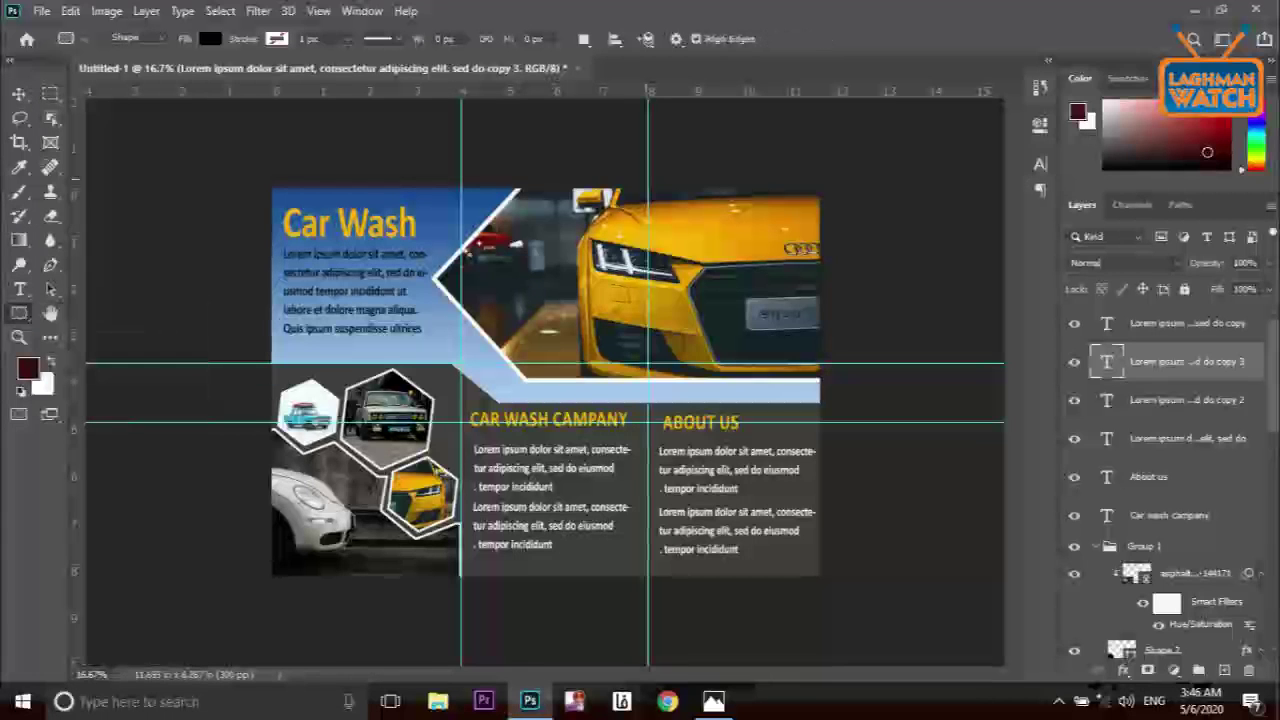
drag(648, 183, 820, 380)
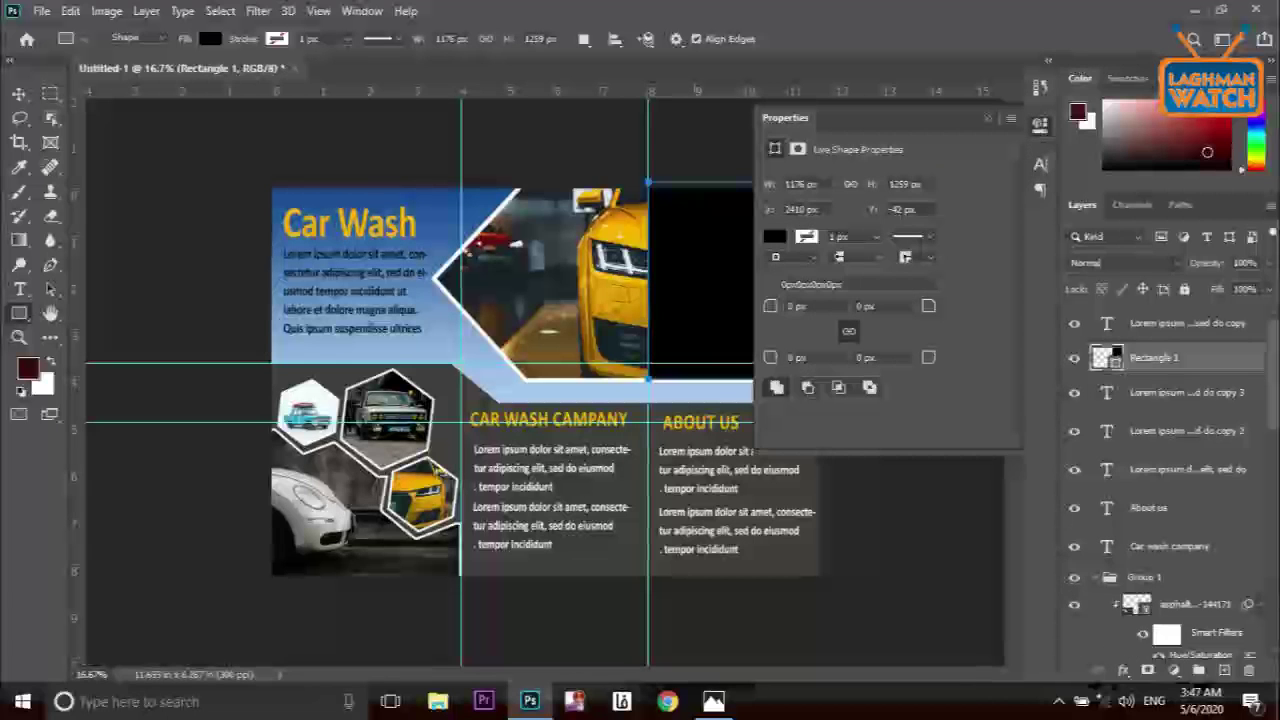
Change the fill colour of the rectangle over the car photo to off-white, faf7f7
double_click(1108, 358)
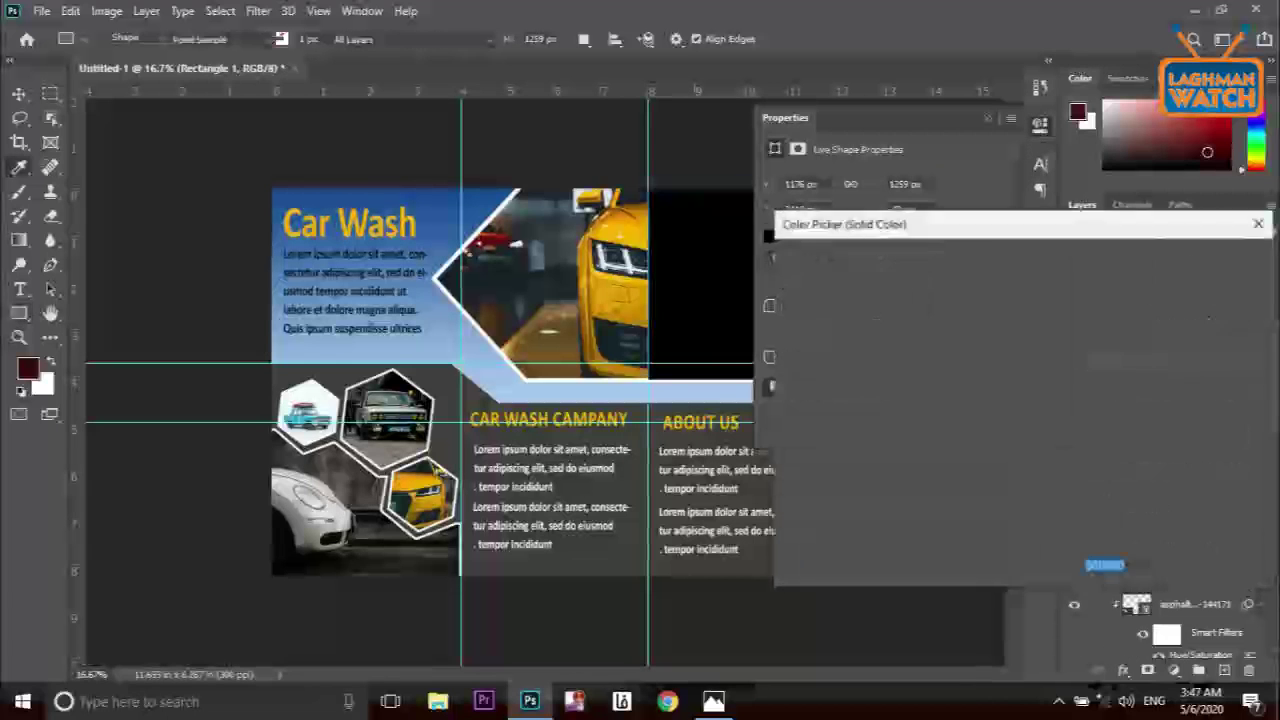
text(ffffff)
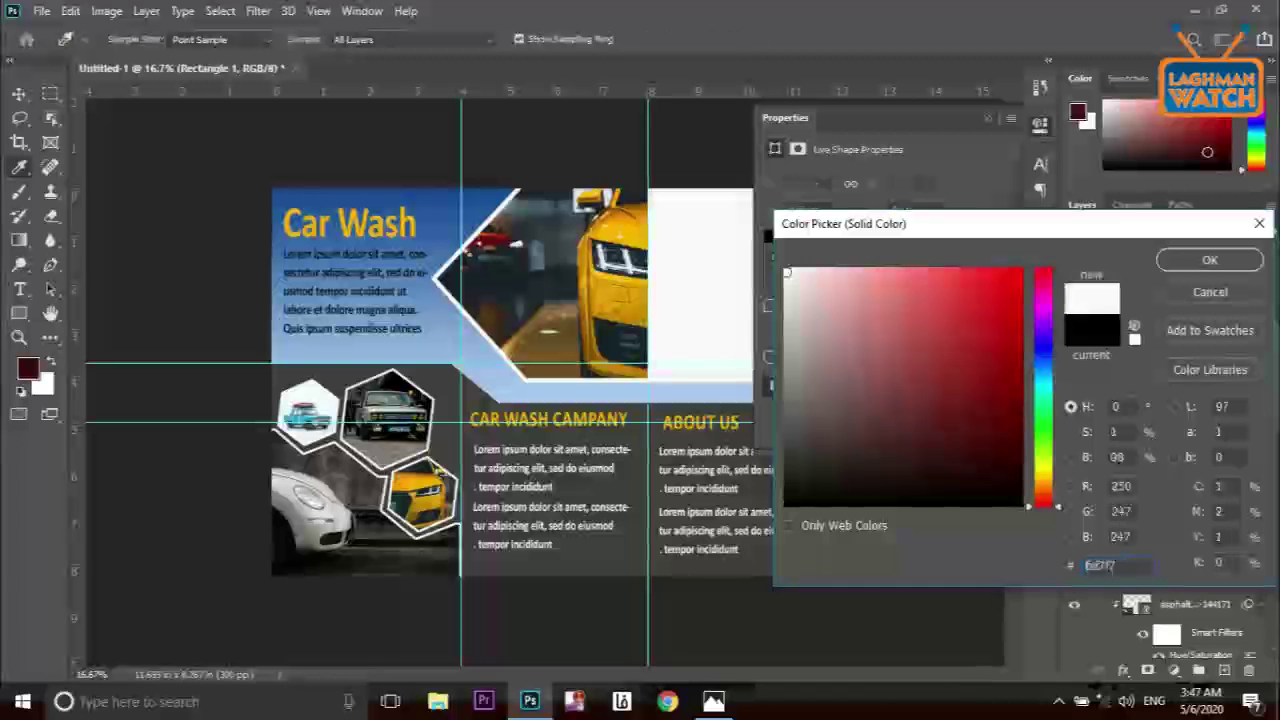
key(Return)
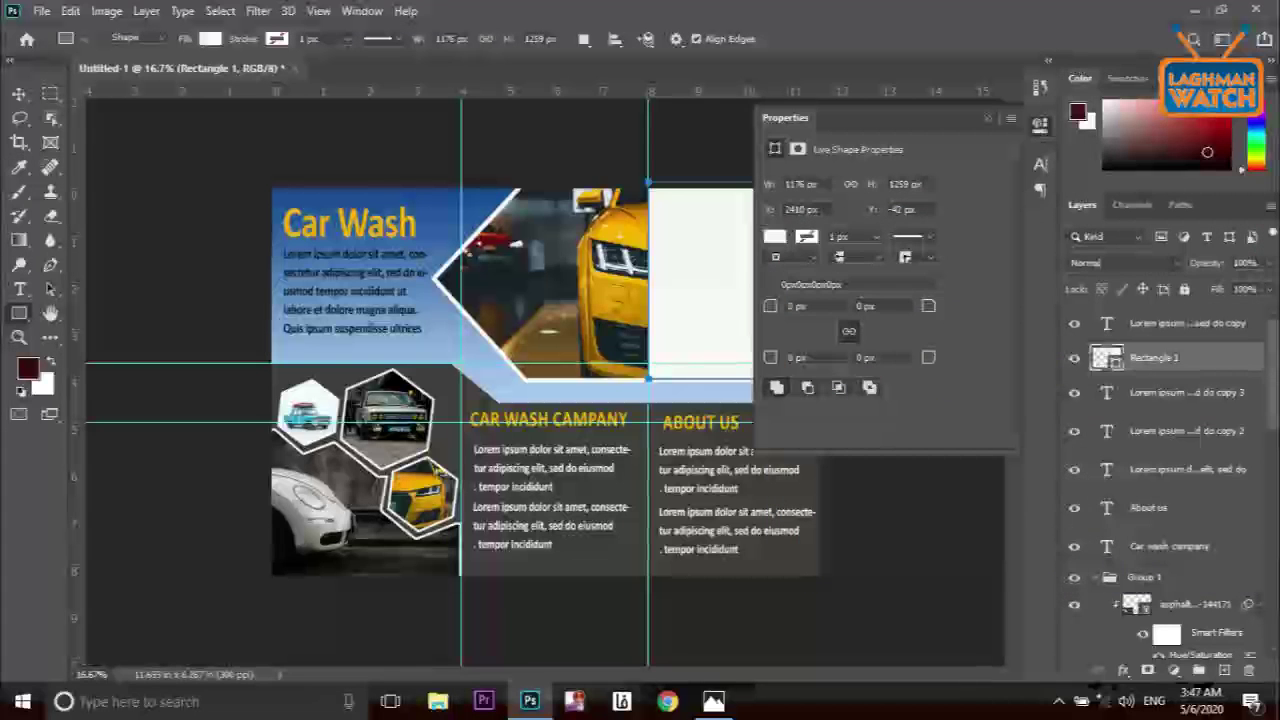
click(1040, 125)
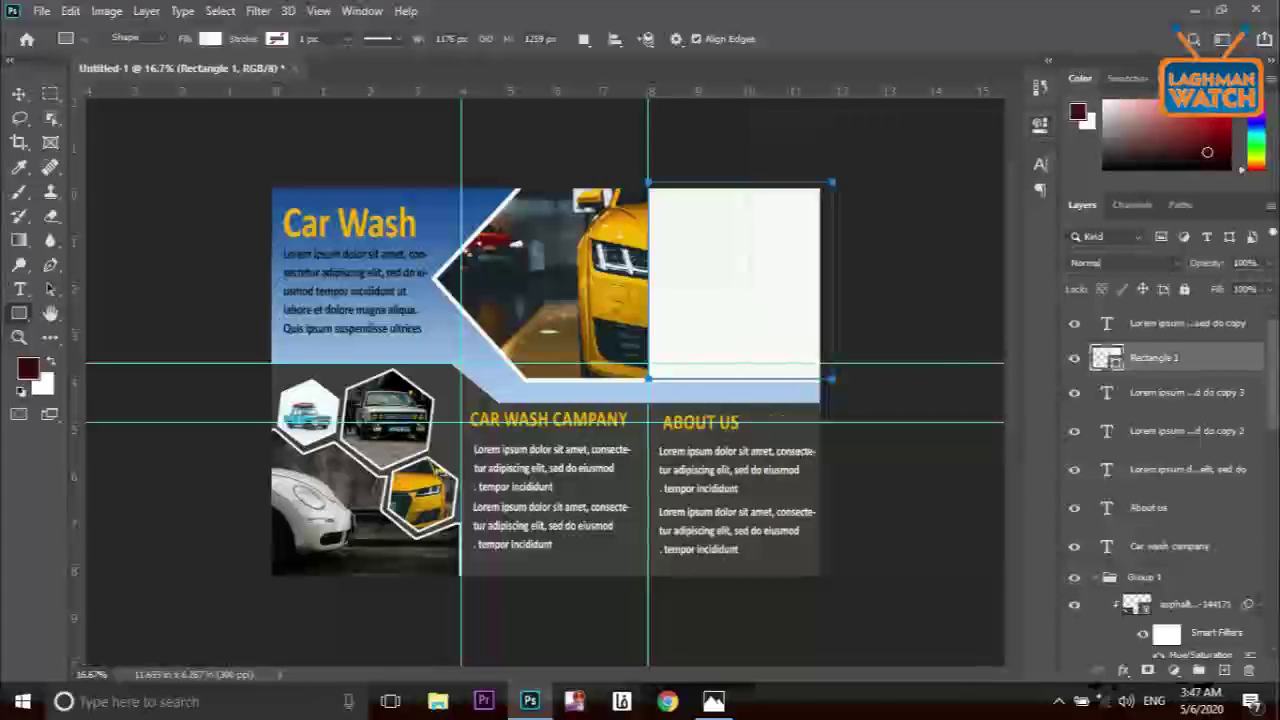
Lower the opacity of the off-white rectangle over the car photo to 54%
drag(1207, 263, 1172, 263)
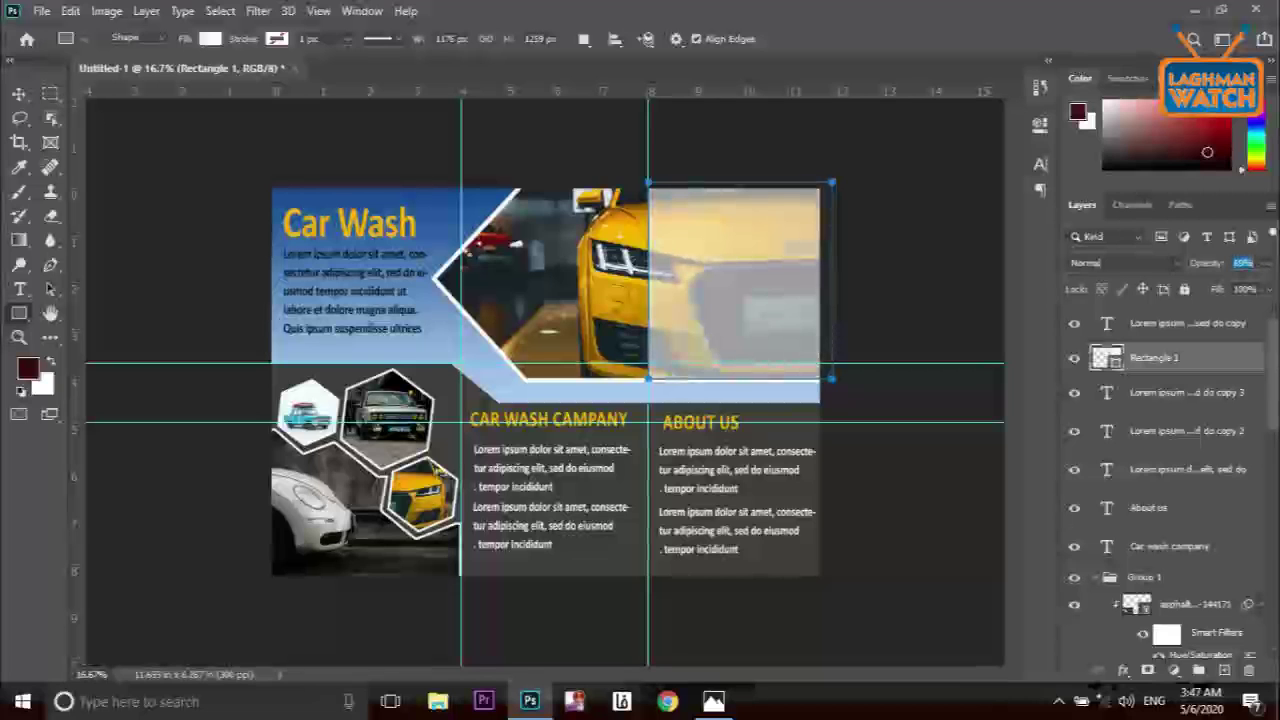
key(5)
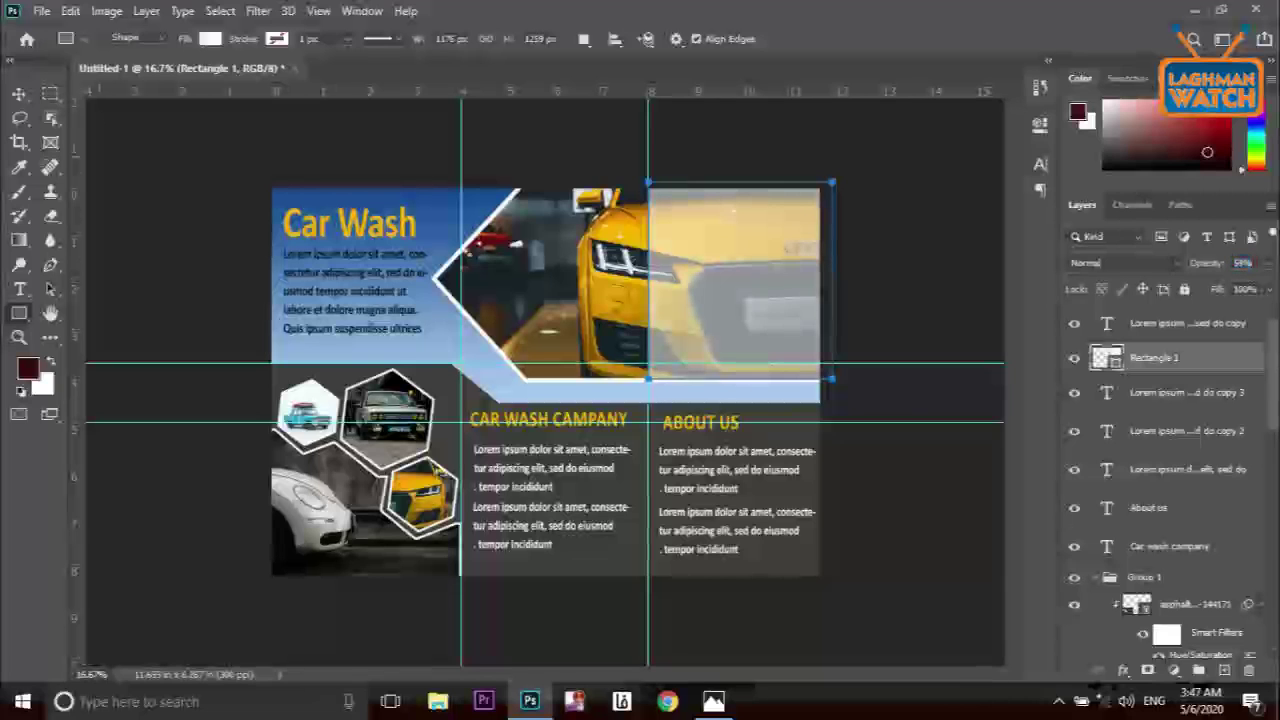
key(v)
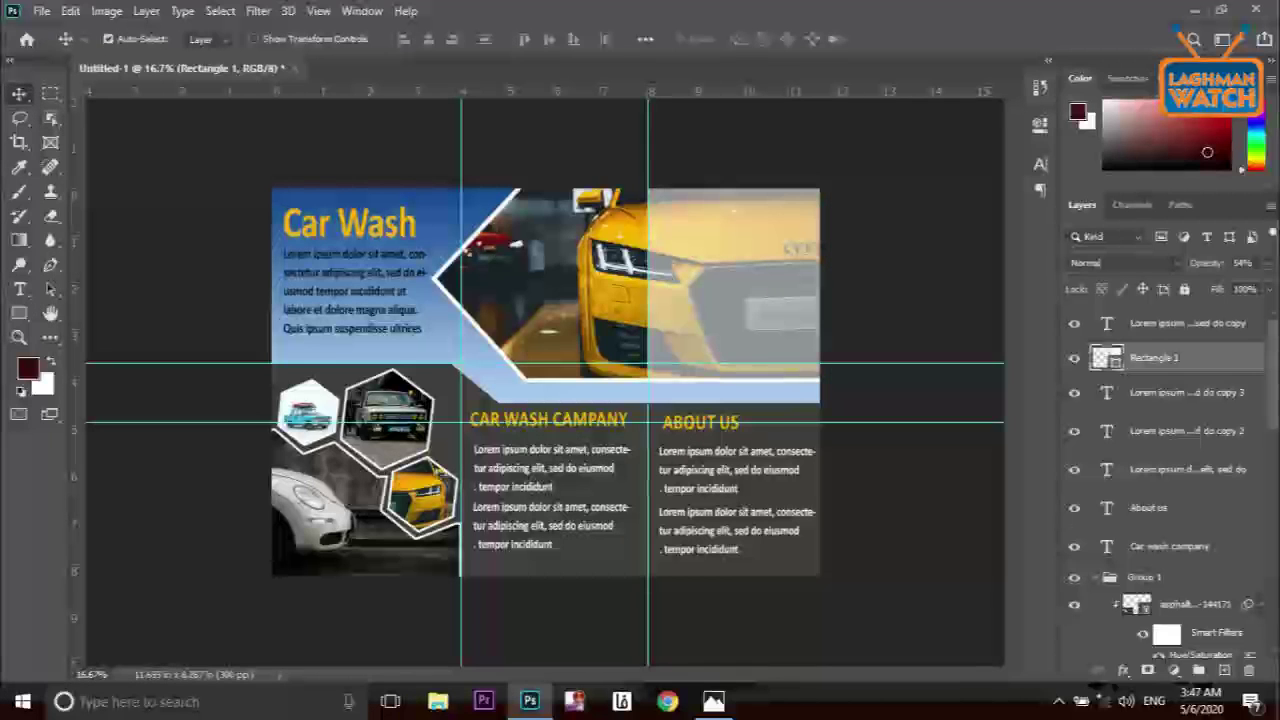
Duplicate the Car wash campany heading layer and place the copy at the top of the off-white overlay in the right panel
double_click(1169, 546)
right_click(1169, 546)
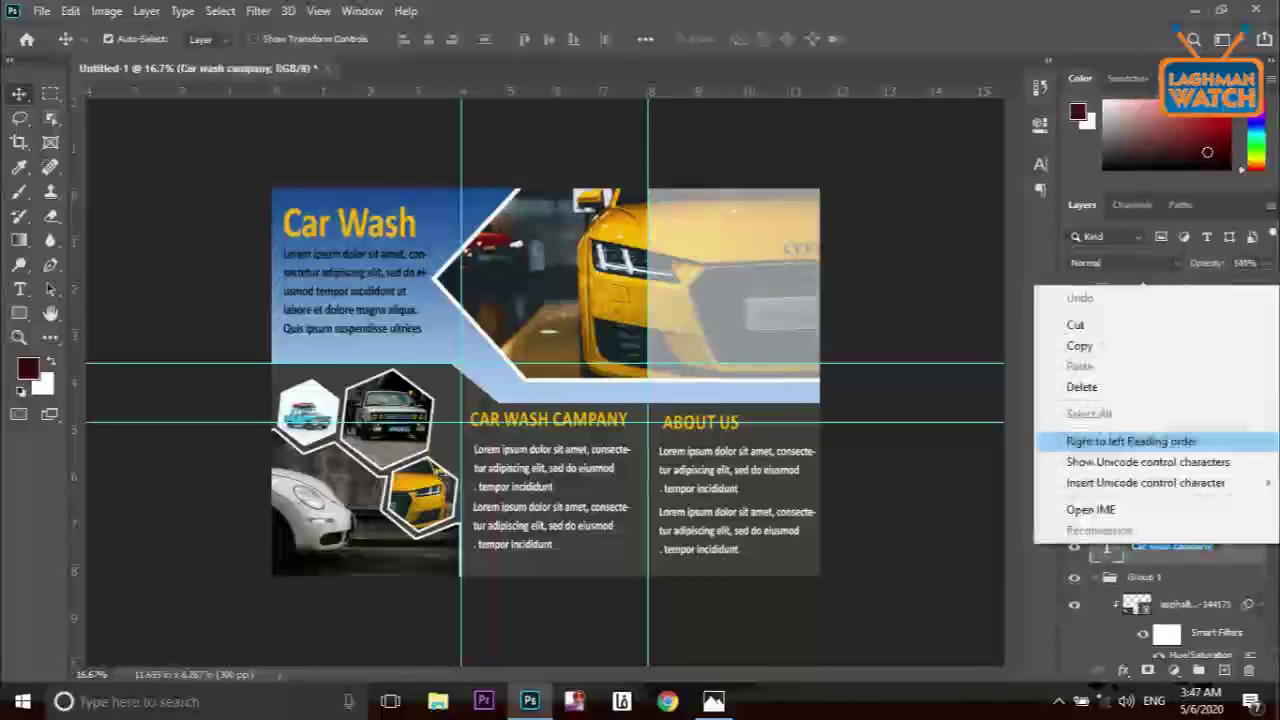
key(Escape)
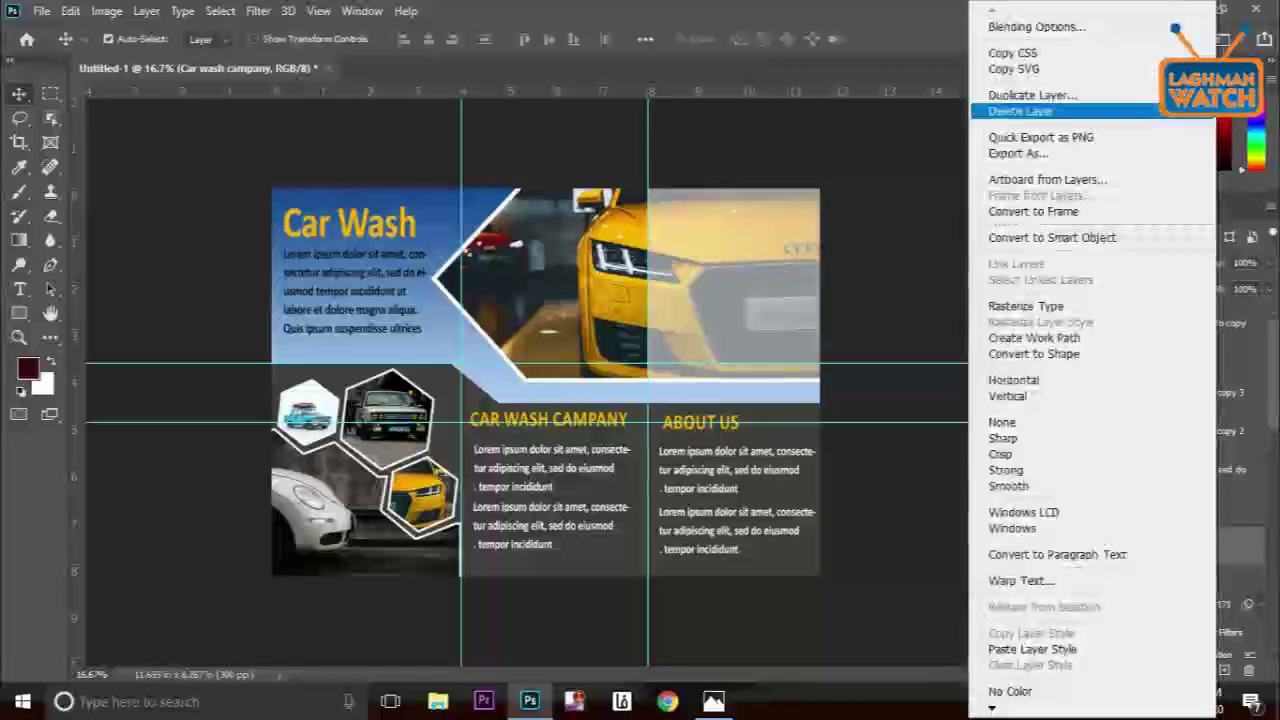
click(1033, 95)
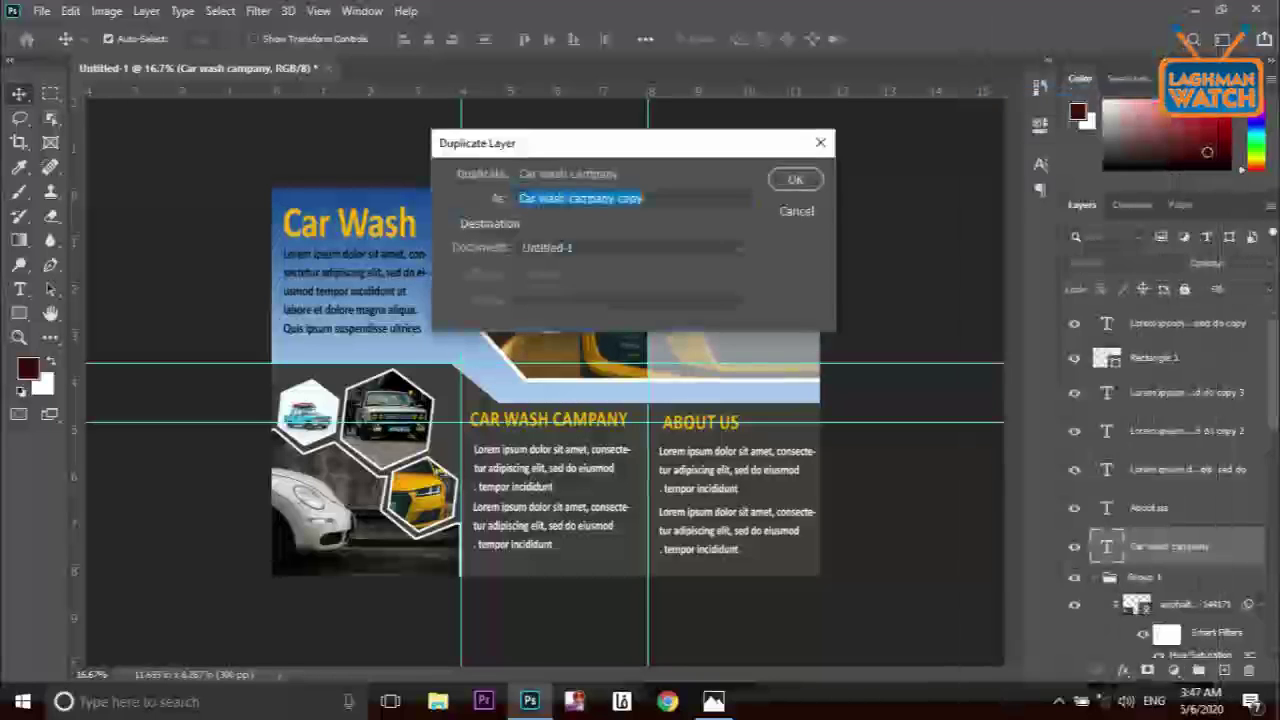
key(Return)
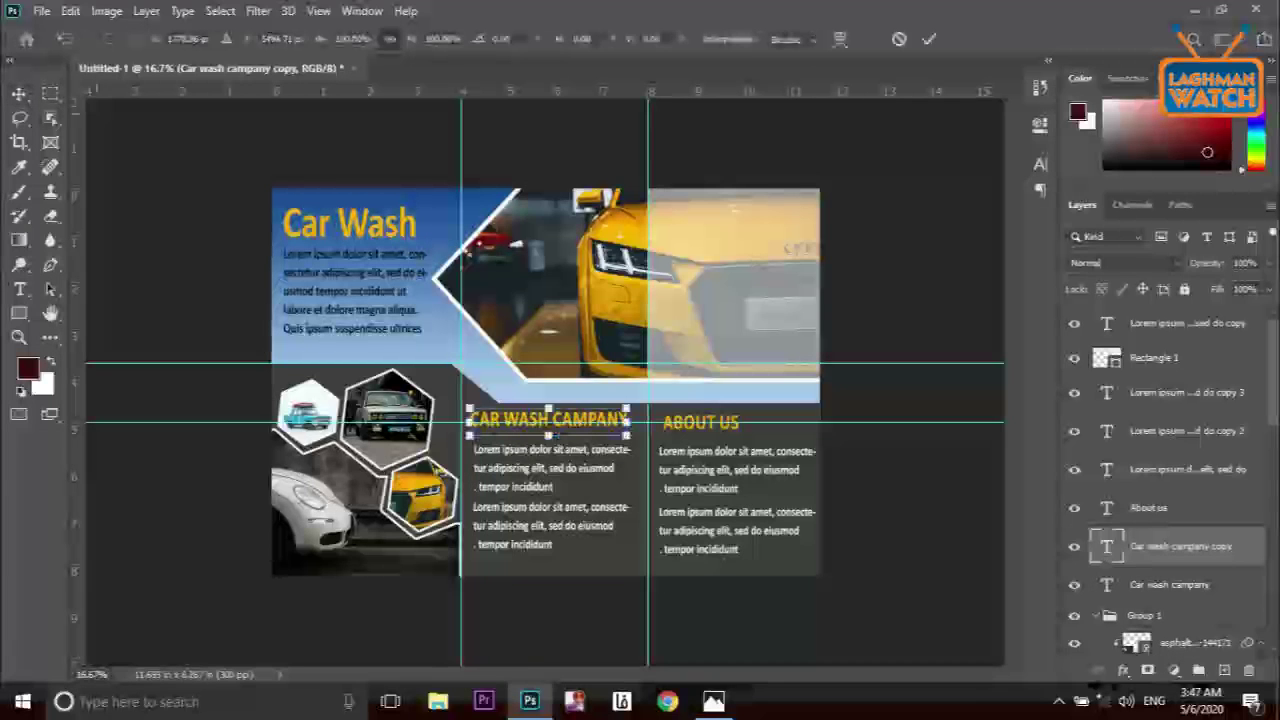
key(ctrl+t)
key(Return)
drag(550, 416, 740, 168)
Recolour the copied Car wash campany heading black, 000000, and move its layer to the top of the layer stack
key(t)
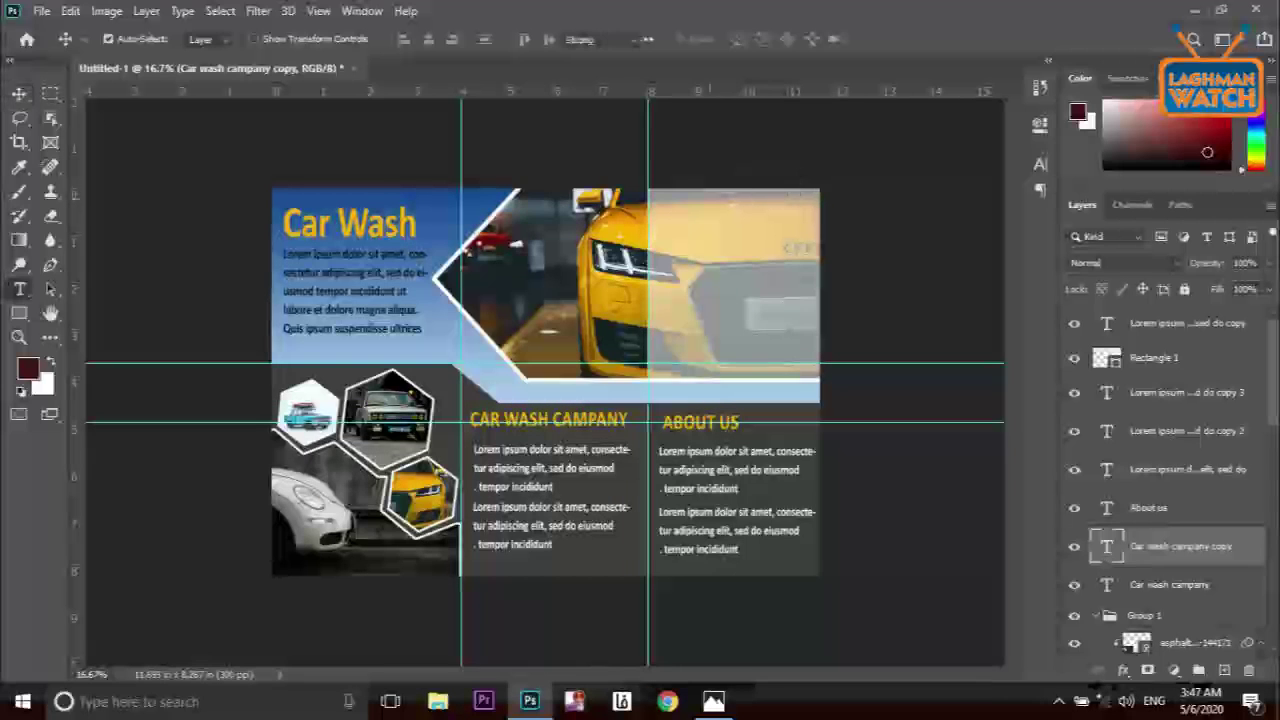
click(712, 217)
key(ctrl+a)
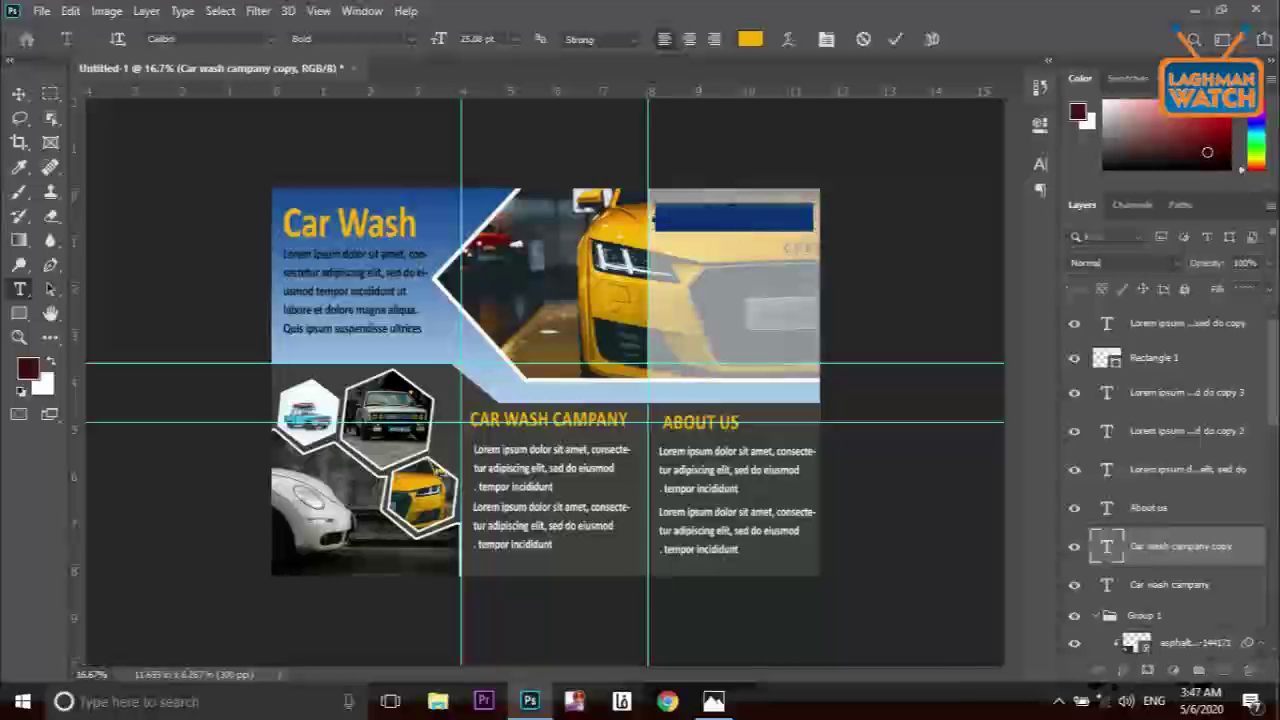
key(ctrl+h)
click(750, 38)
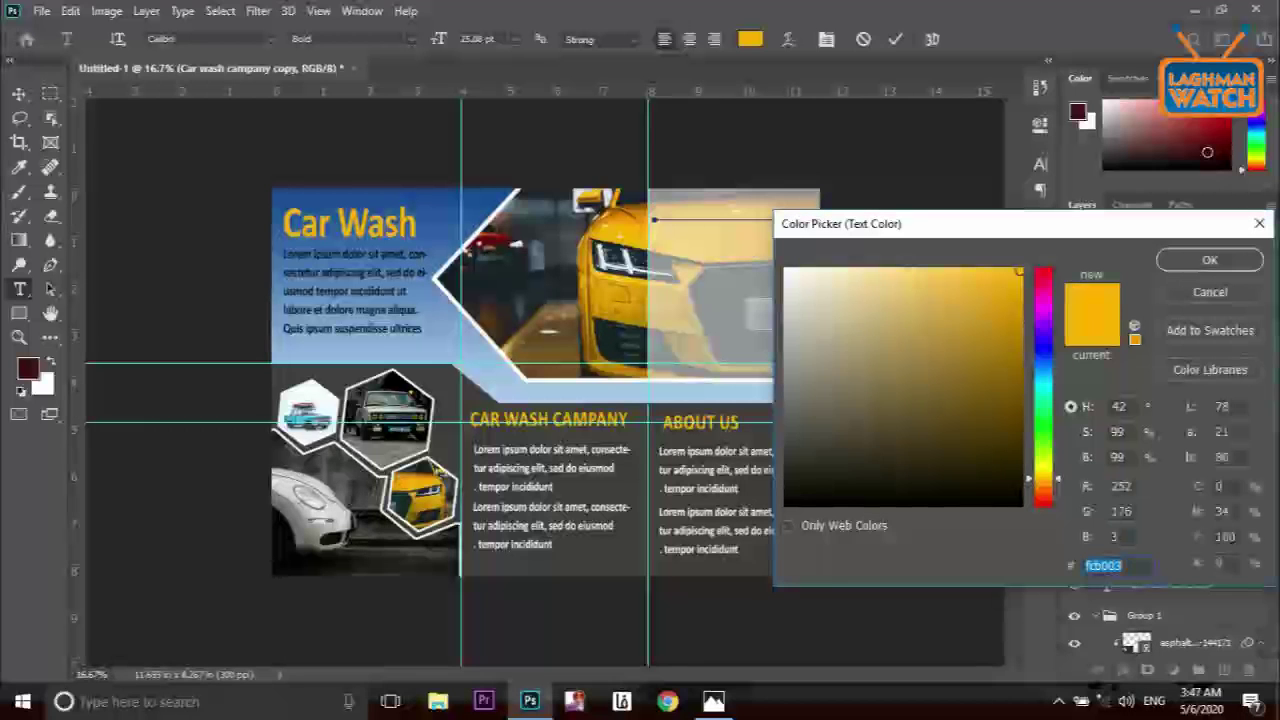
text(000000)
key(Return)
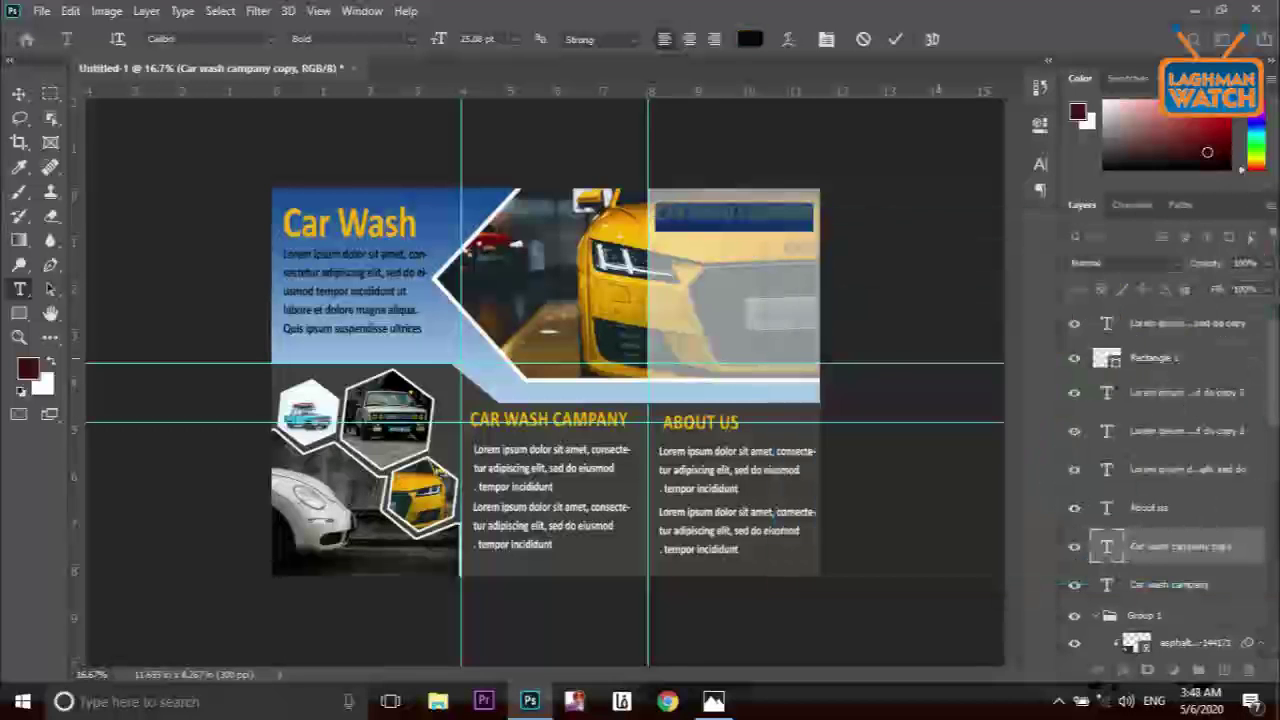
click(895, 38)
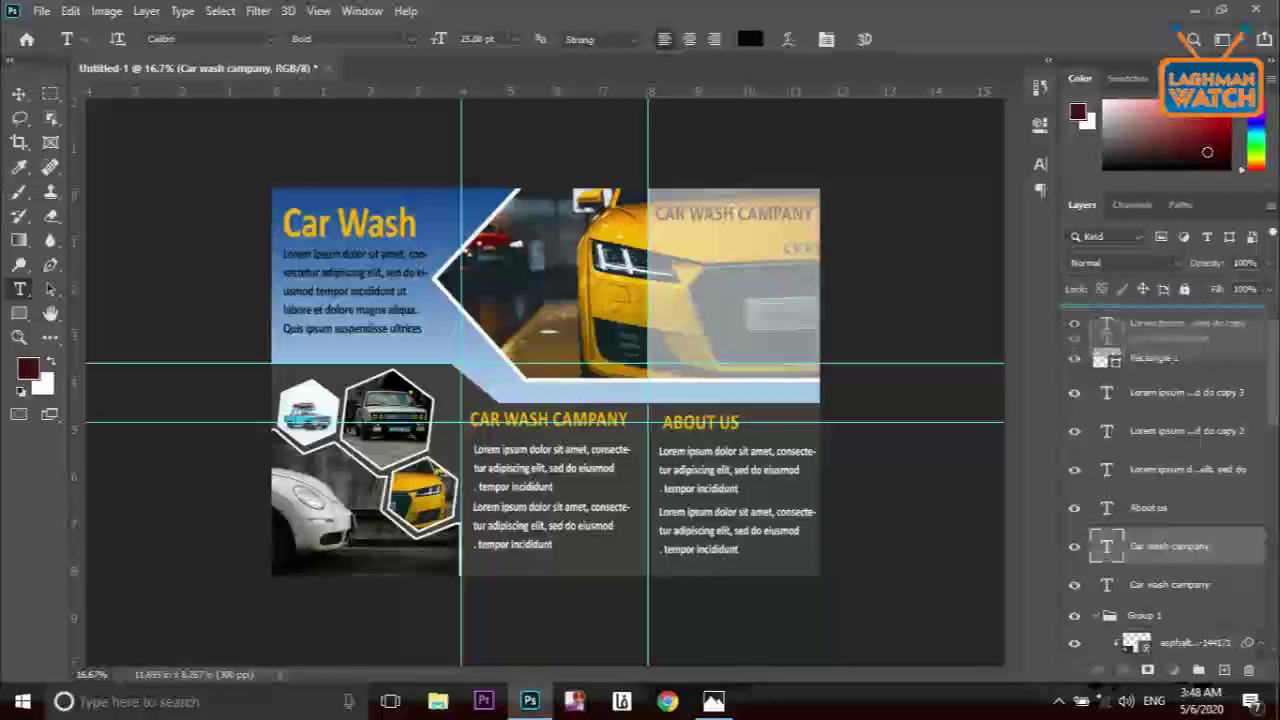
drag(1170, 546, 1170, 318)
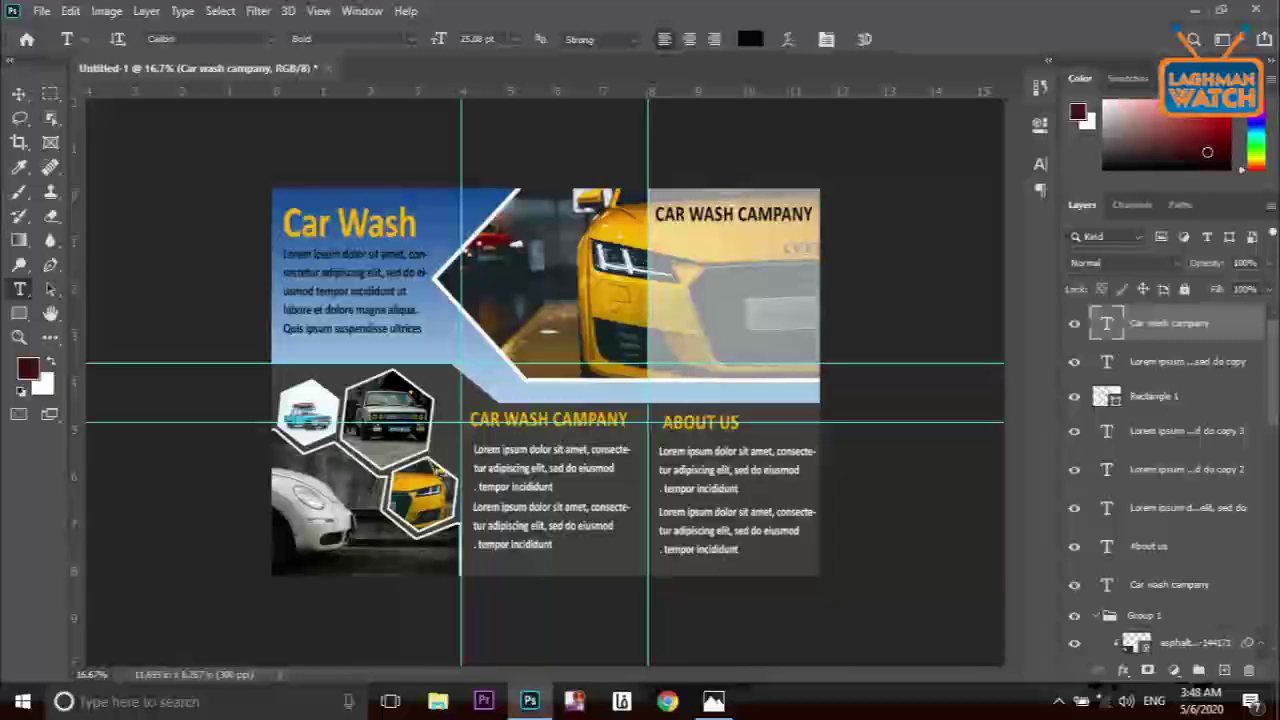
Duplicate the second Lorem ipsum paragraph of the middle panel and place the copy under the heading on the off-white overlay
click(1187, 361)
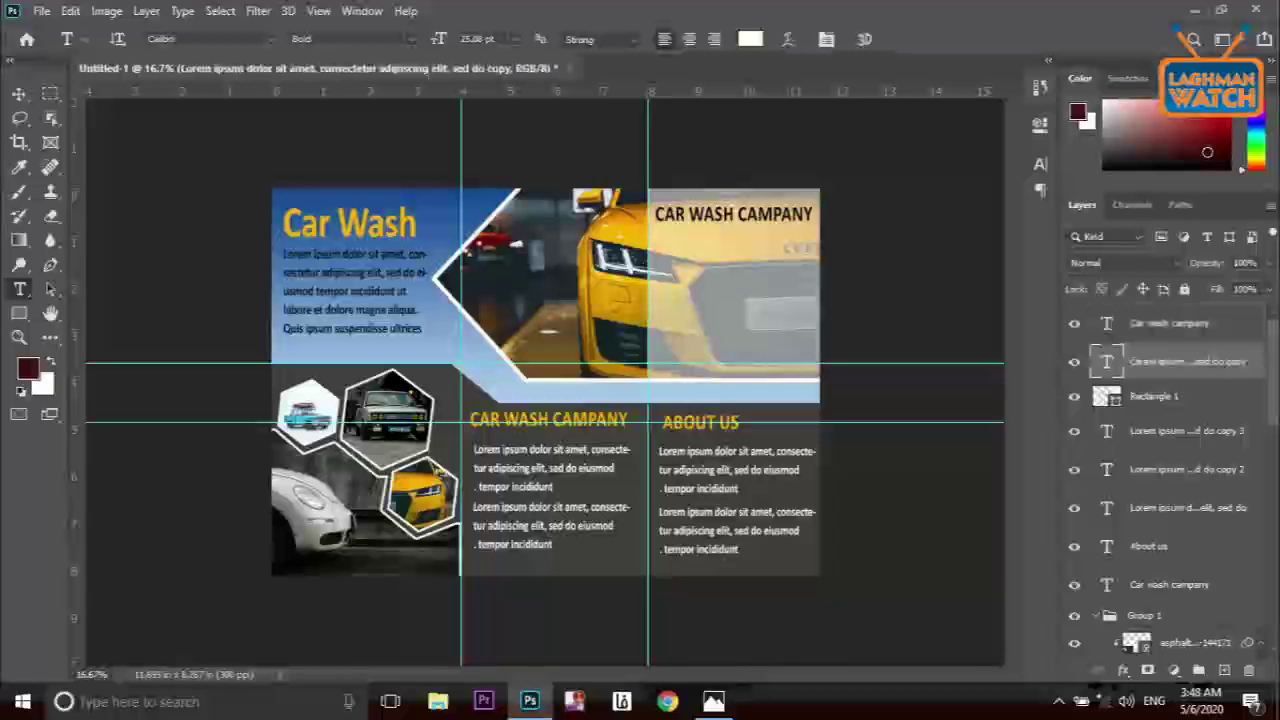
right_click(1170, 361)
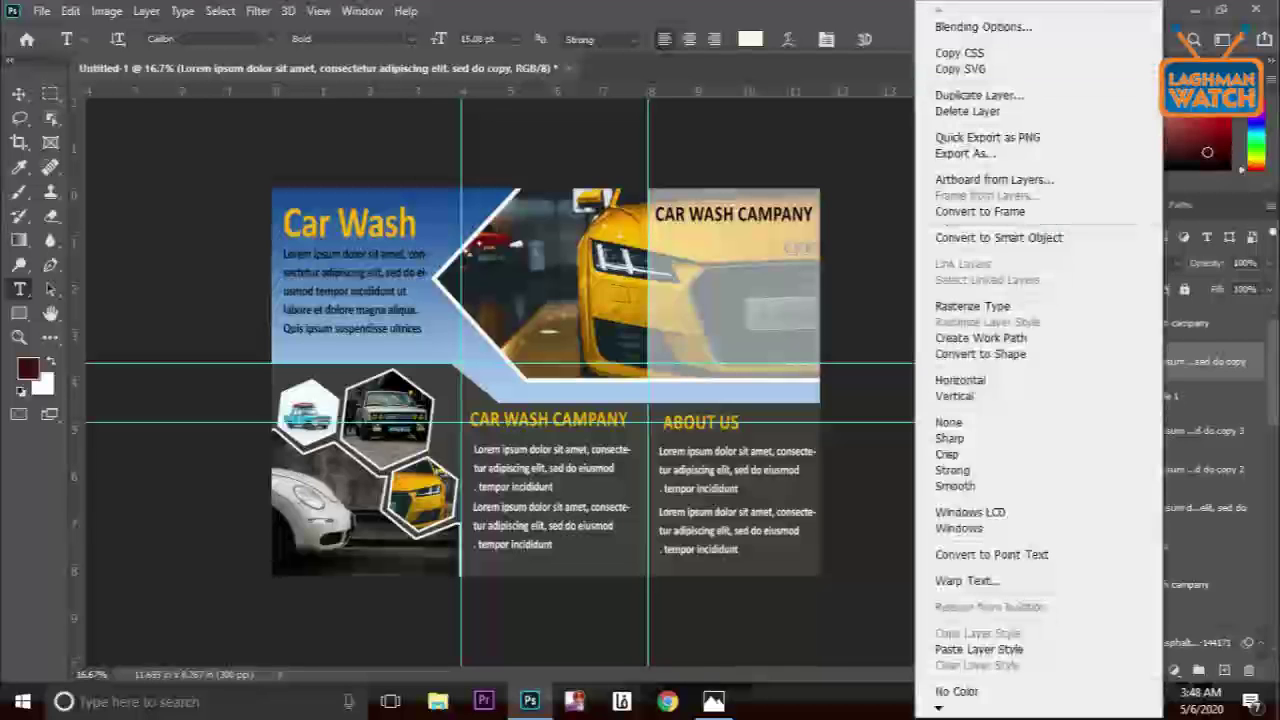
click(984, 93)
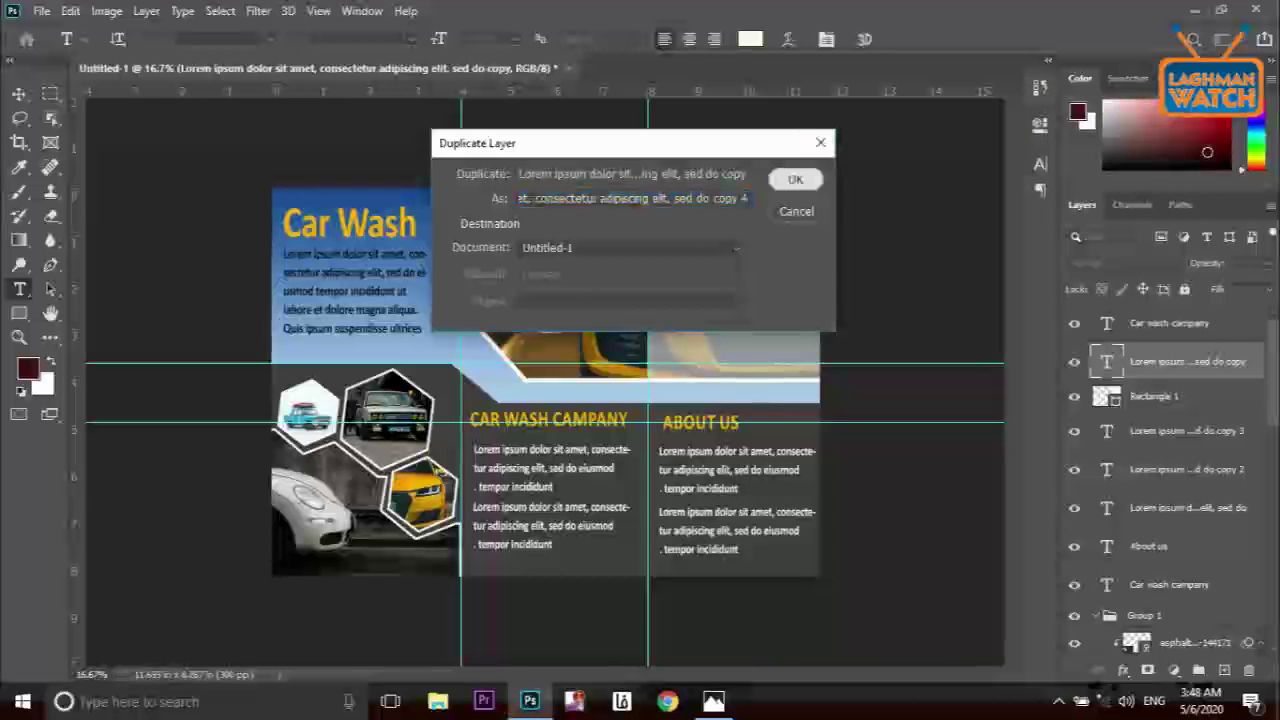
click(803, 175)
key(ctrl+t)
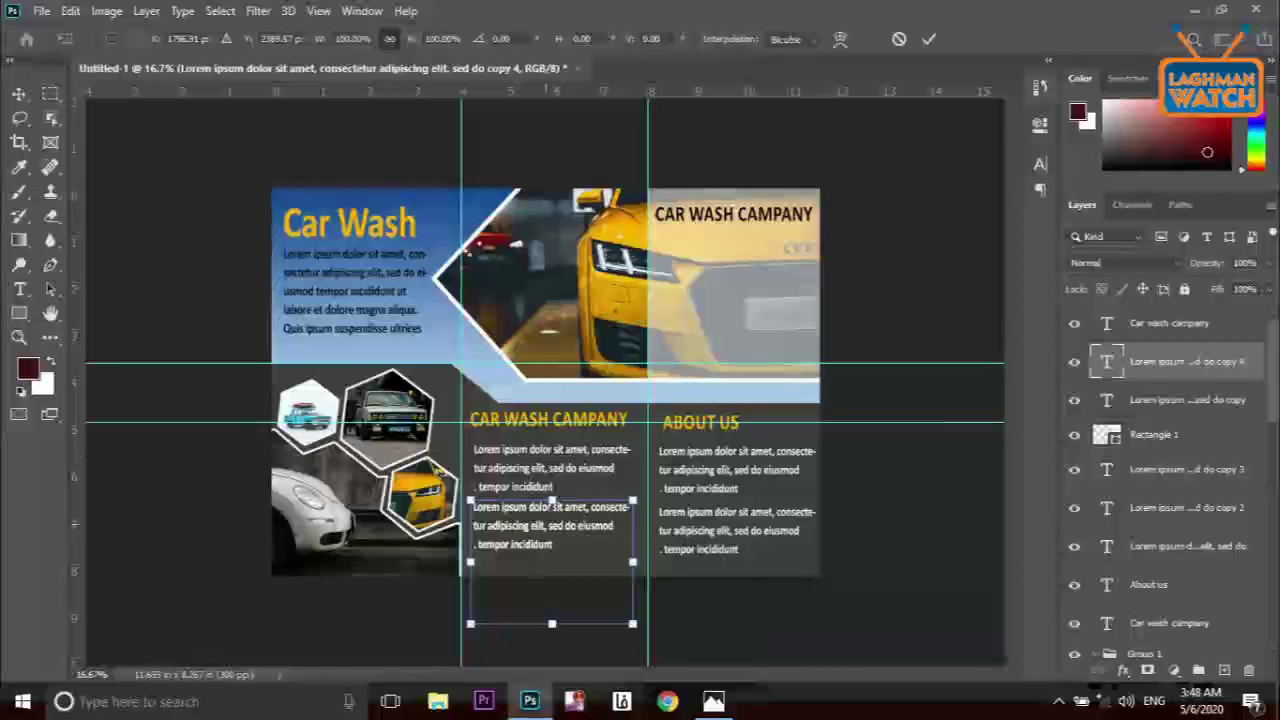
drag(550, 520, 730, 257)
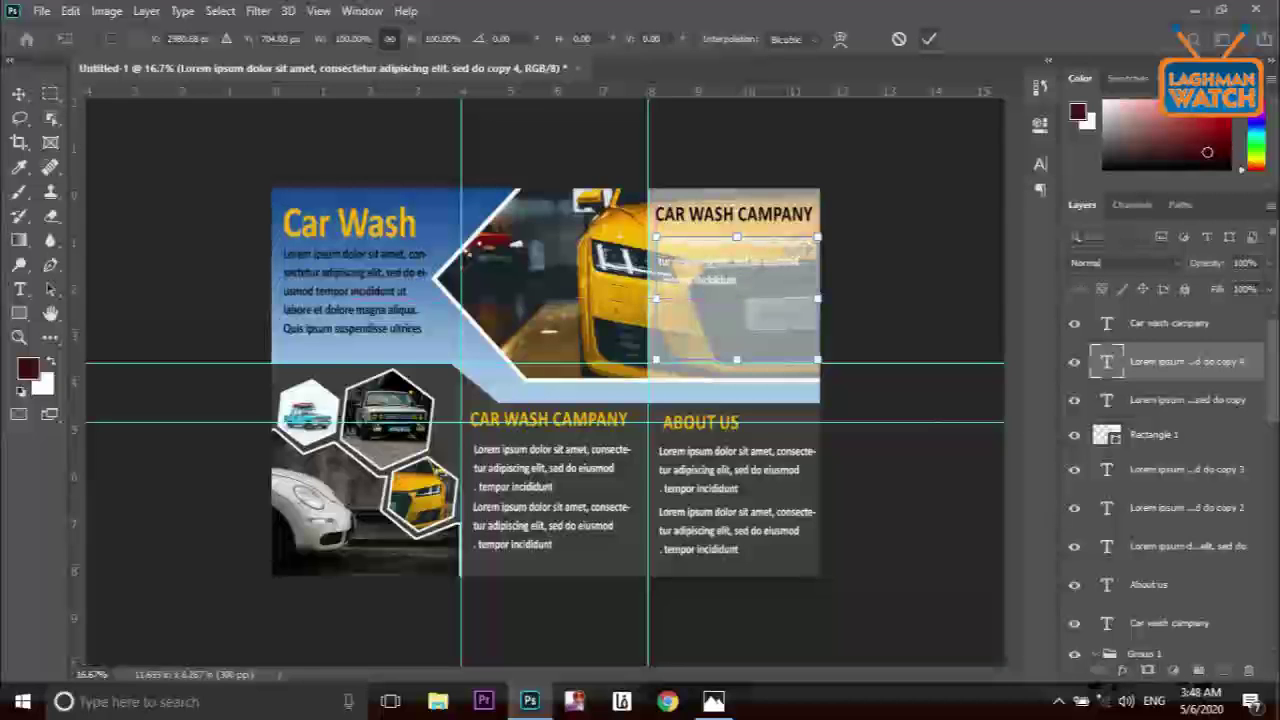
key(Return)
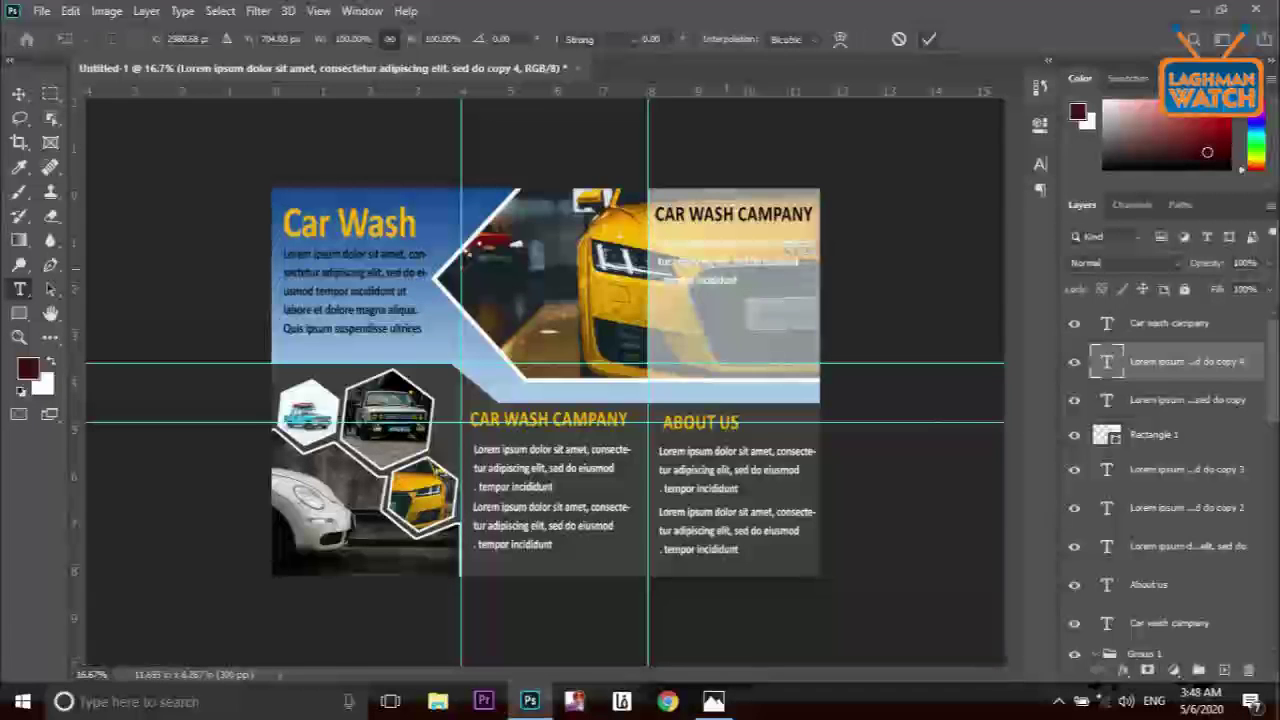
Change the text colour of the paragraph on the off-white overlay to black, 000000
click(727, 262)
key(ctrl+a)
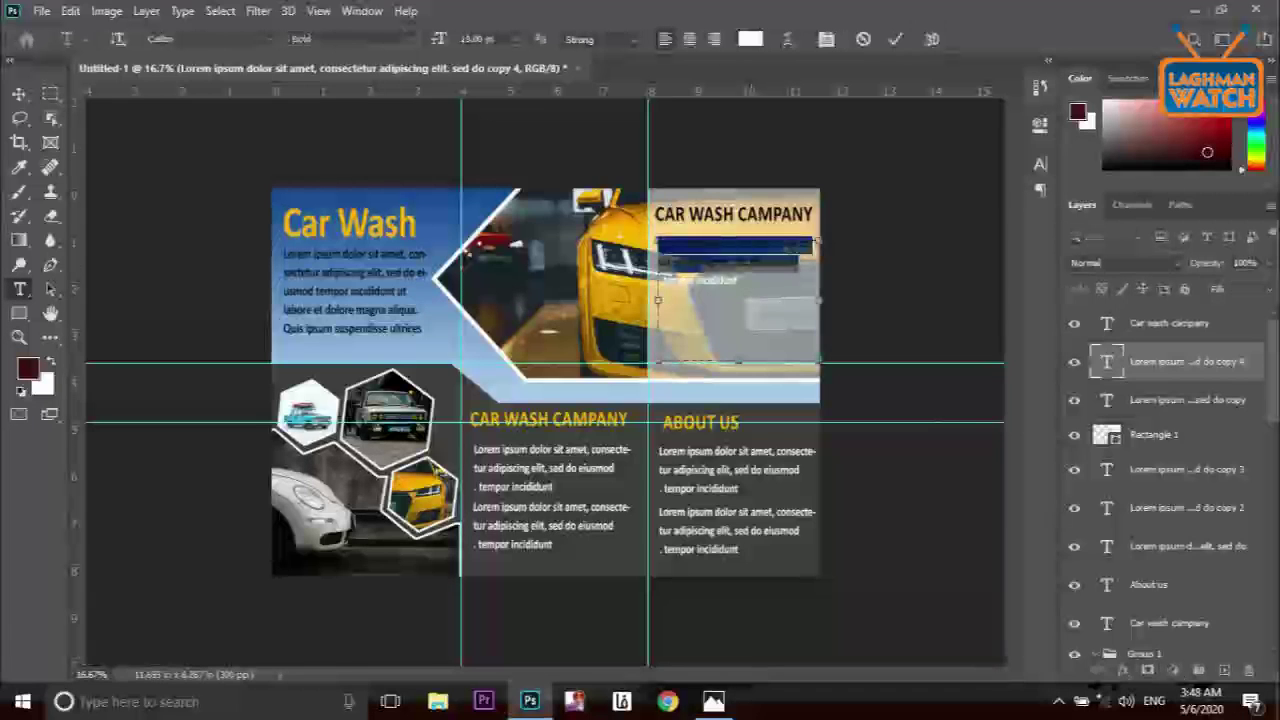
click(750, 39)
click(750, 39)
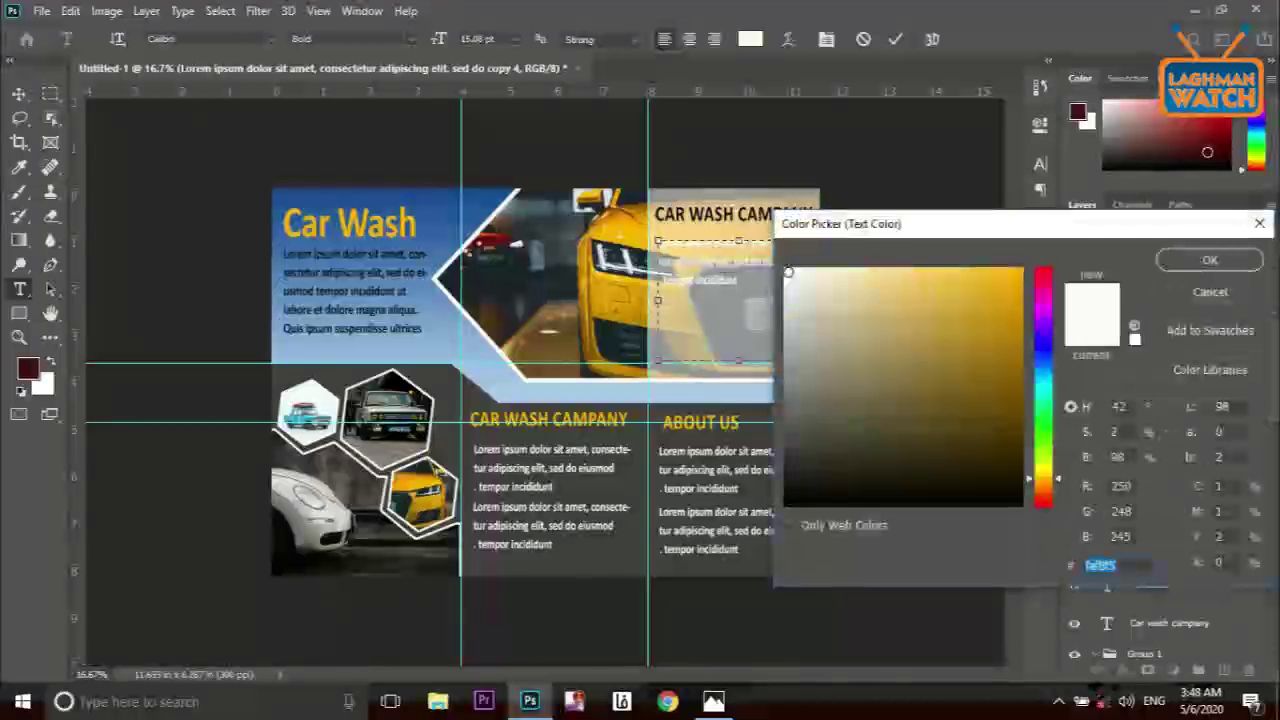
text(000000)
key(Return)
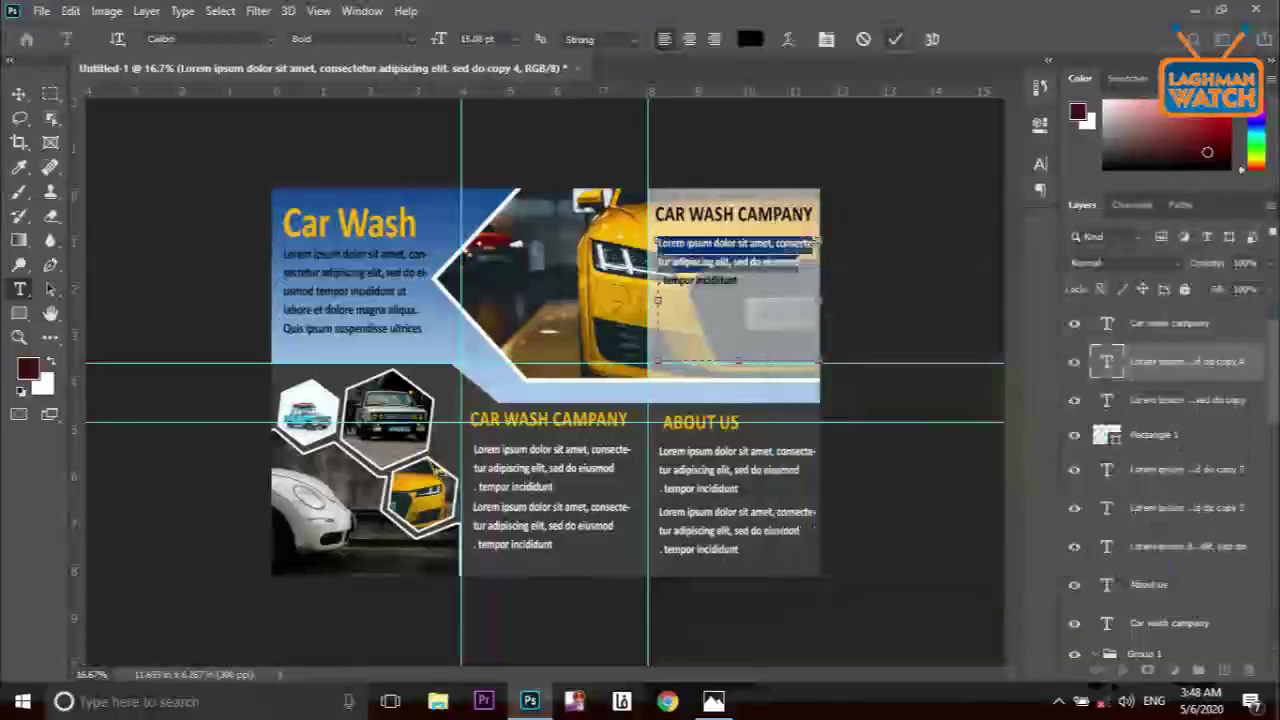
click(895, 39)
Duplicate the black paragraph on the overlay and place the copy directly beneath it, leaving a small gap
right_click(1165, 361)
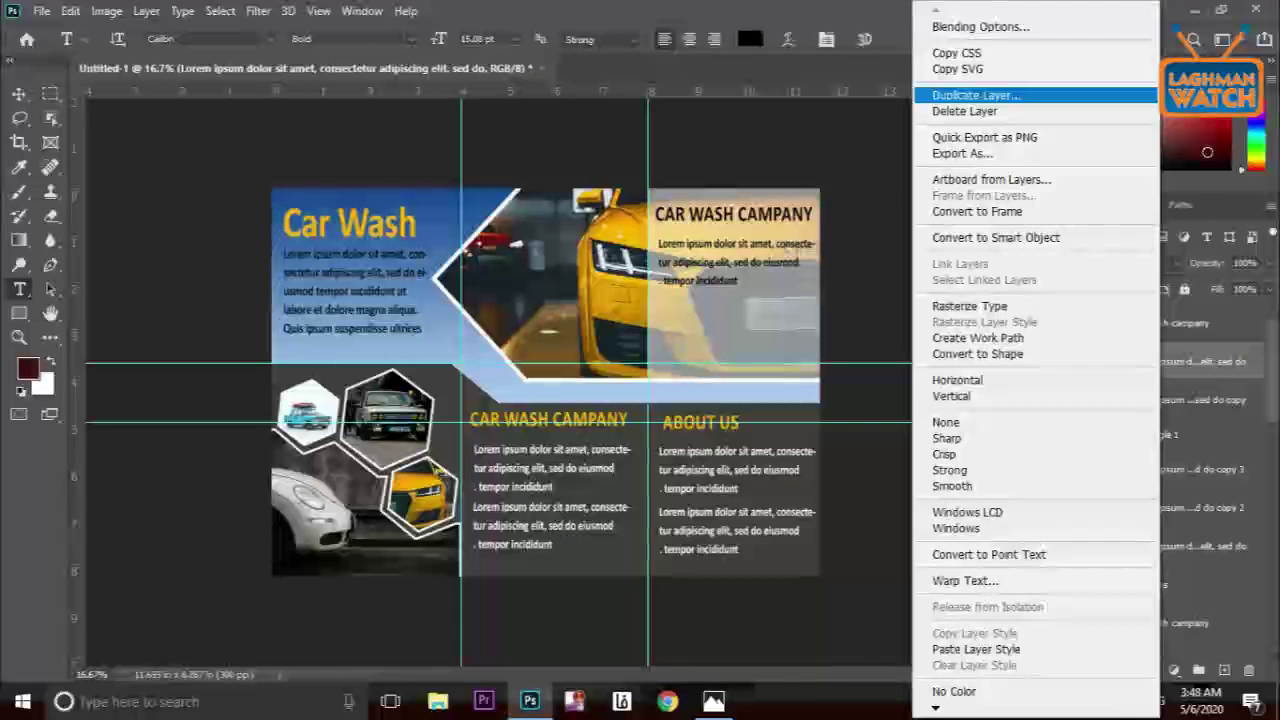
click(975, 95)
key(Return)
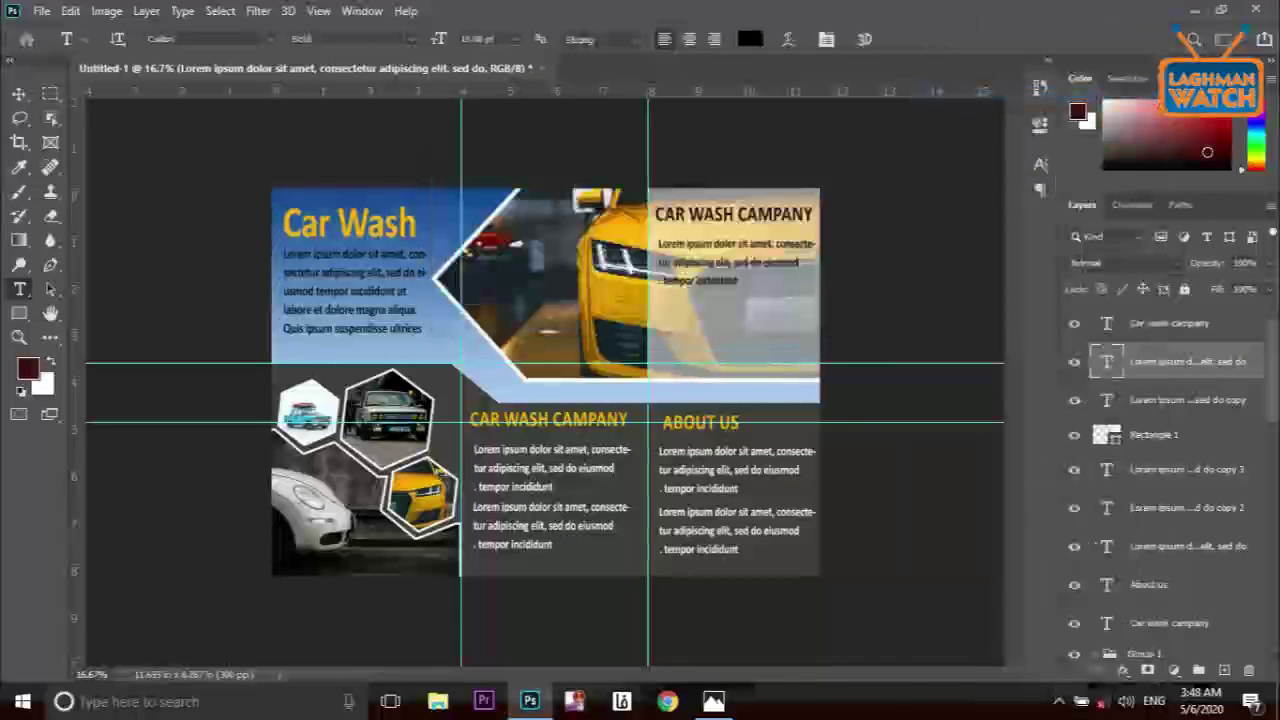
key(v)
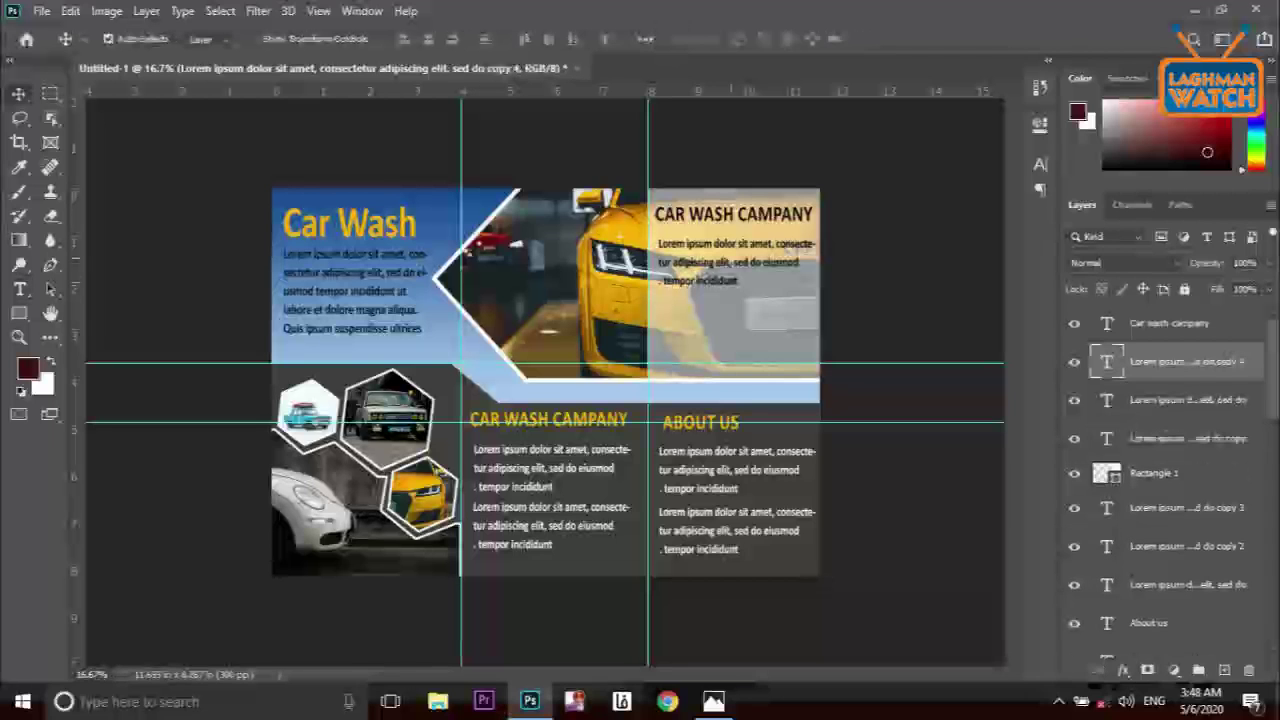
drag(730, 264, 734, 290)
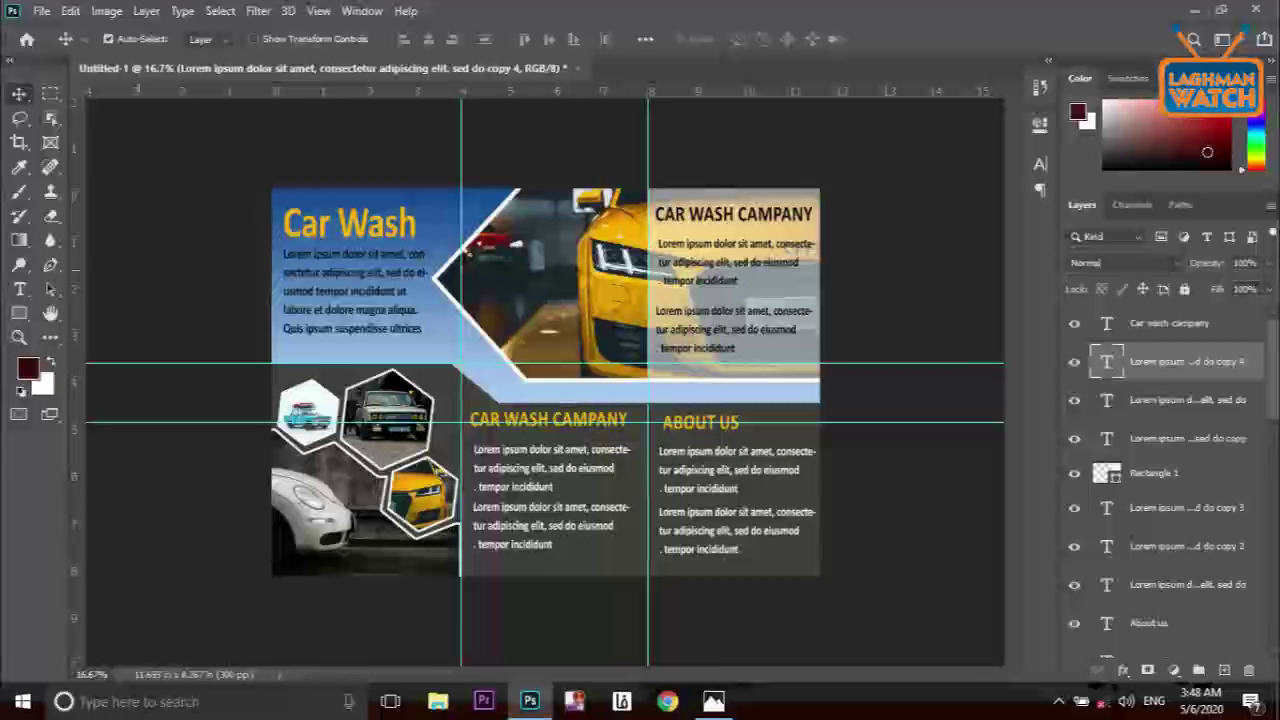
Add a new layer above all others and make a rectangular selection over the full height of the middle panel, between the vertical guides
key(m)
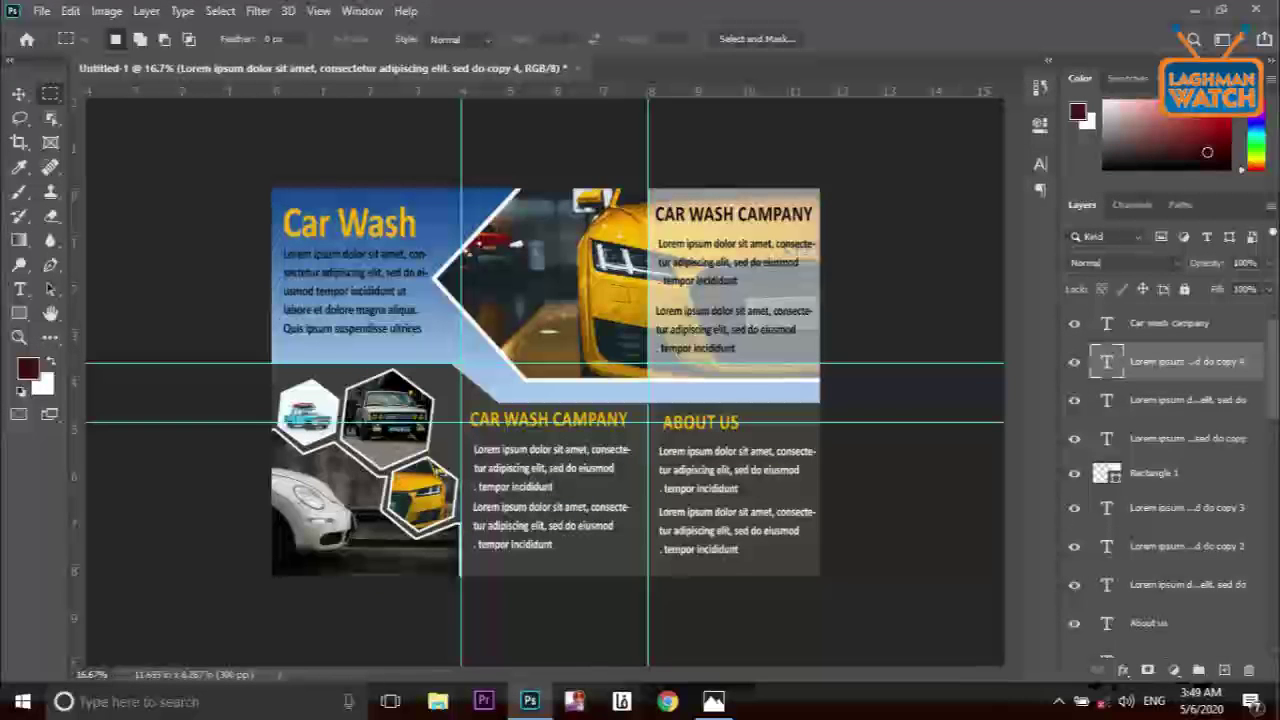
click(1169, 323)
key(ctrl+shift+alt+n)
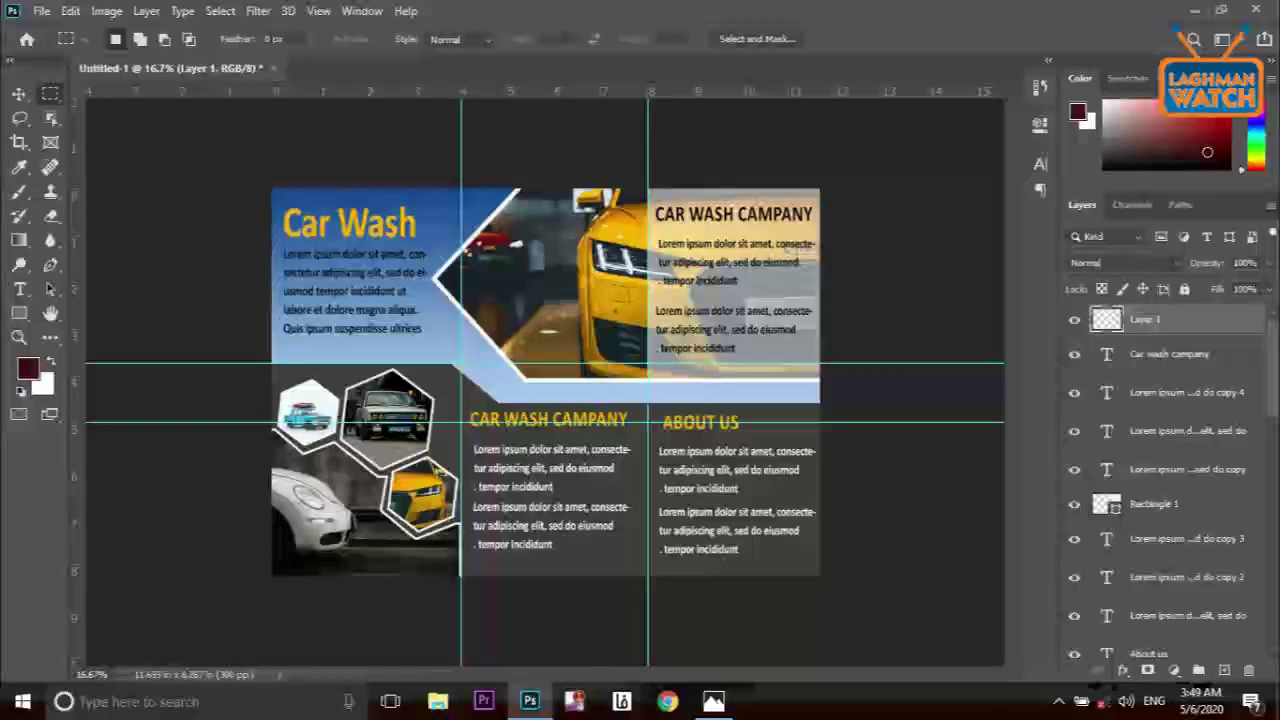
drag(461, 189, 648, 575)
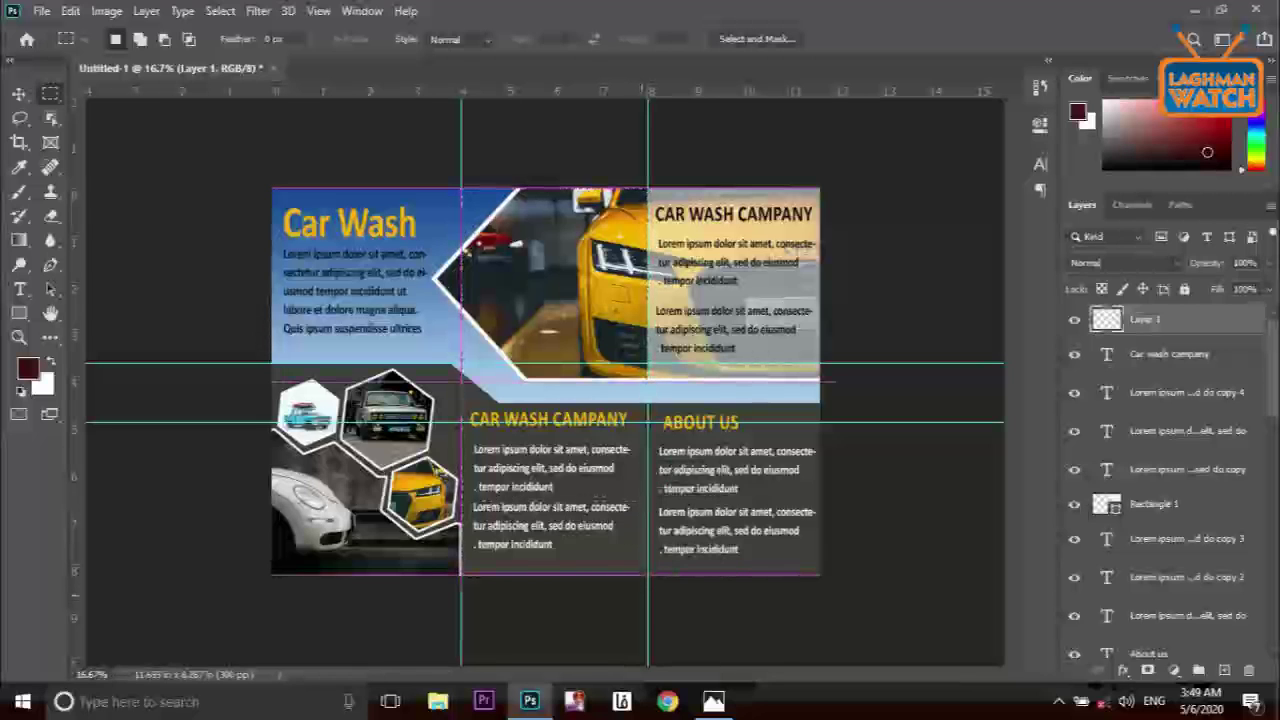
Set up the Gradient tool with the Foreground to Transparent gradient, changing its starting colour stop to black
key(g)
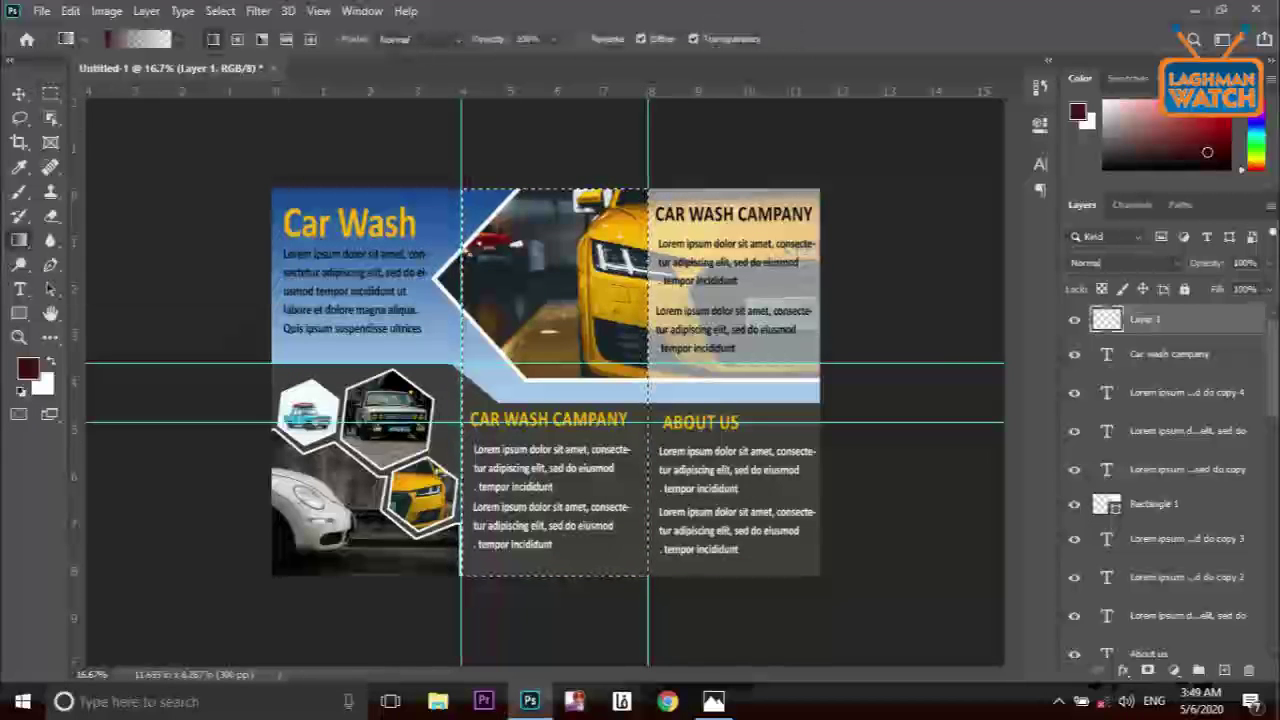
click(137, 39)
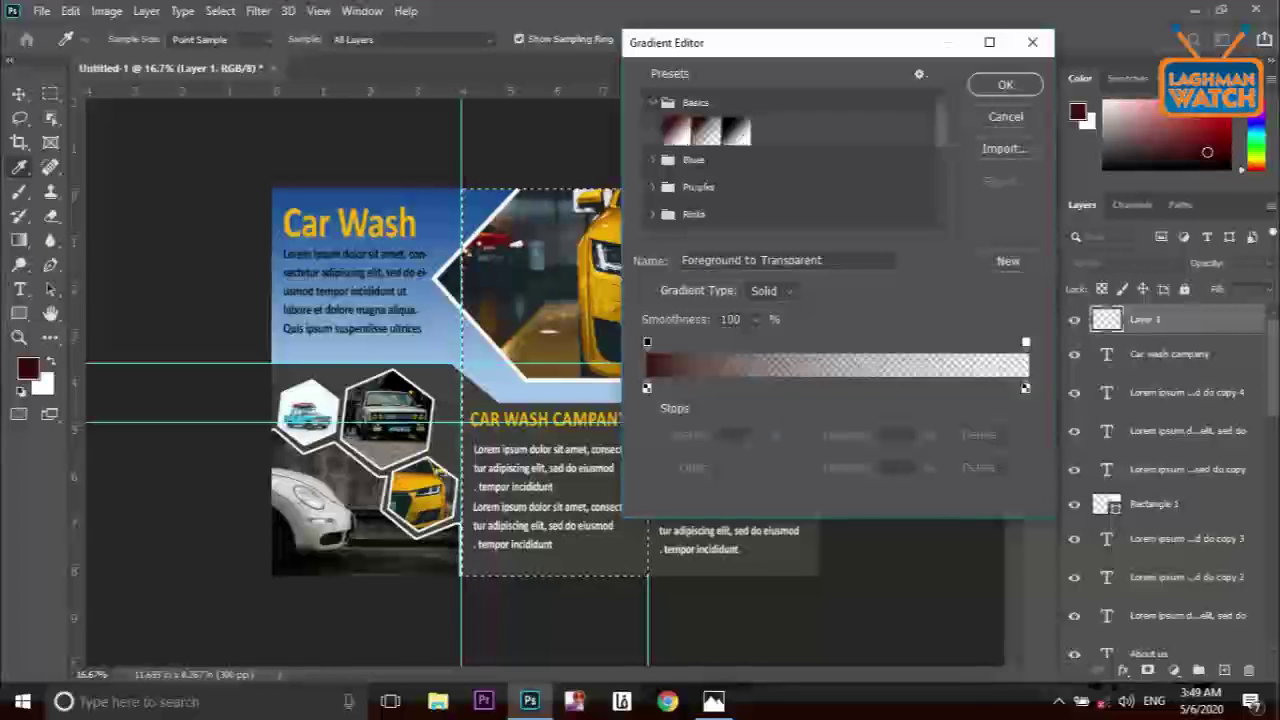
click(647, 388)
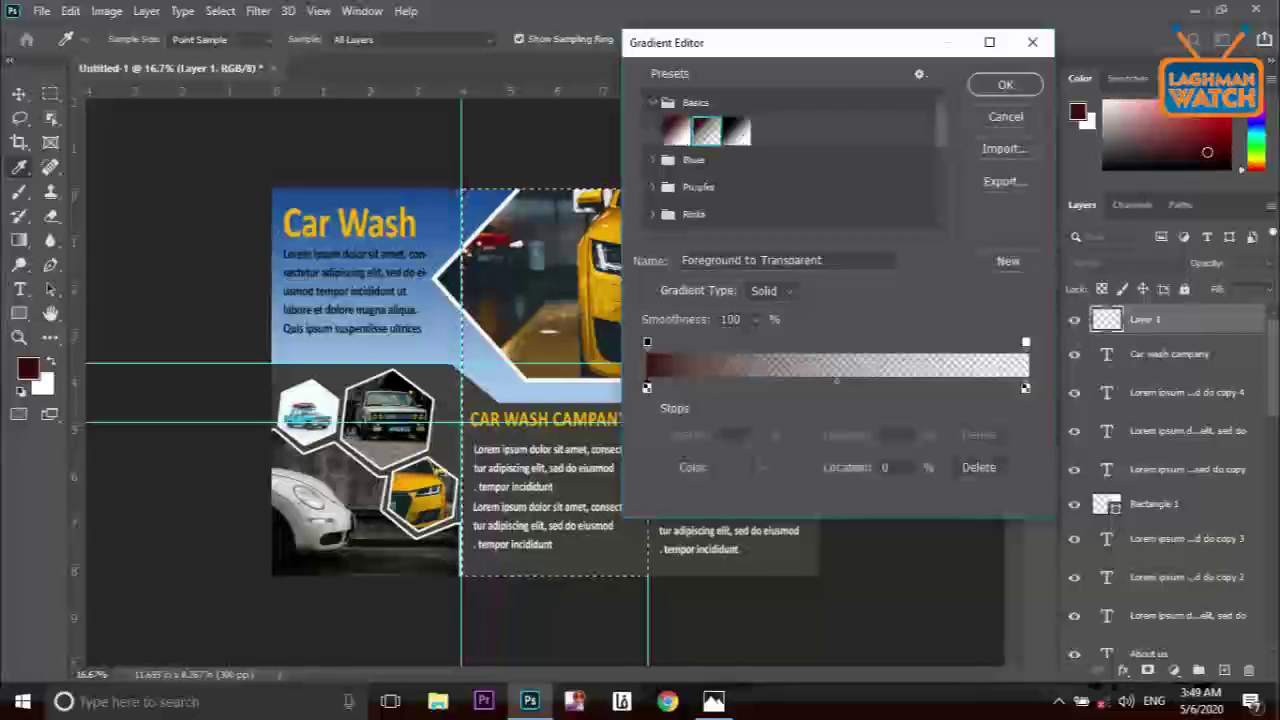
click(733, 467)
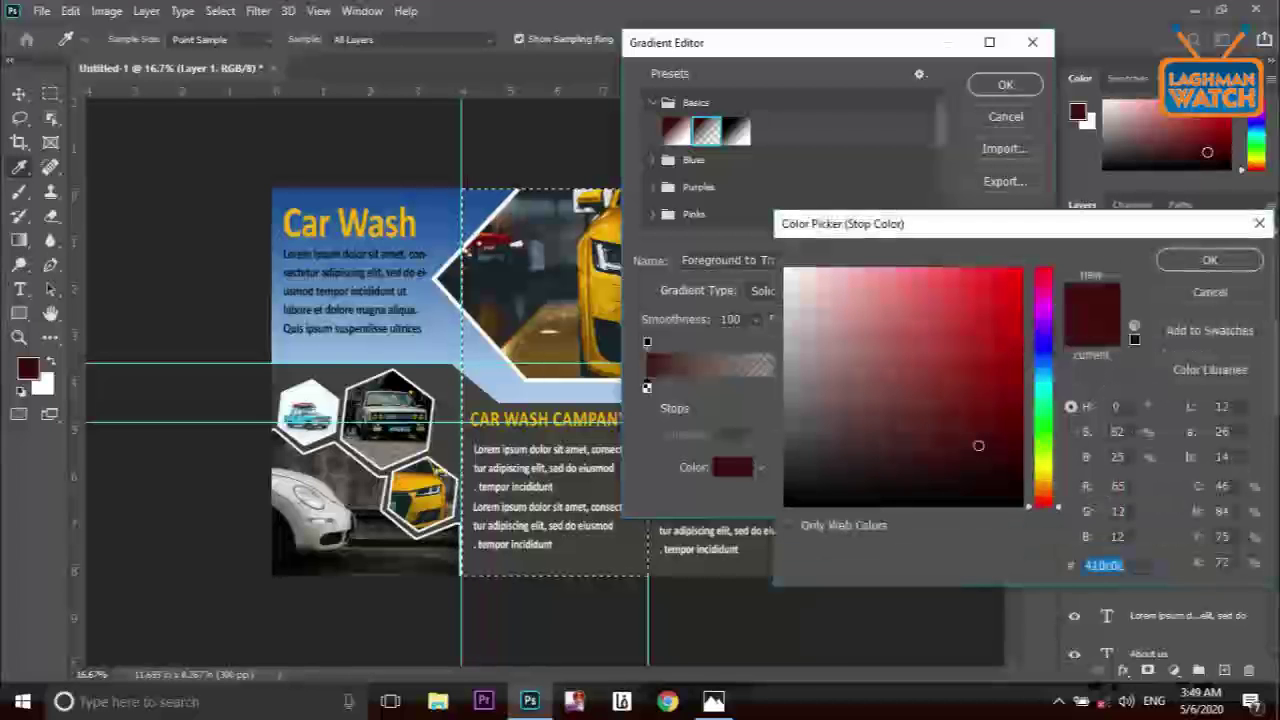
click(786, 503)
click(1210, 260)
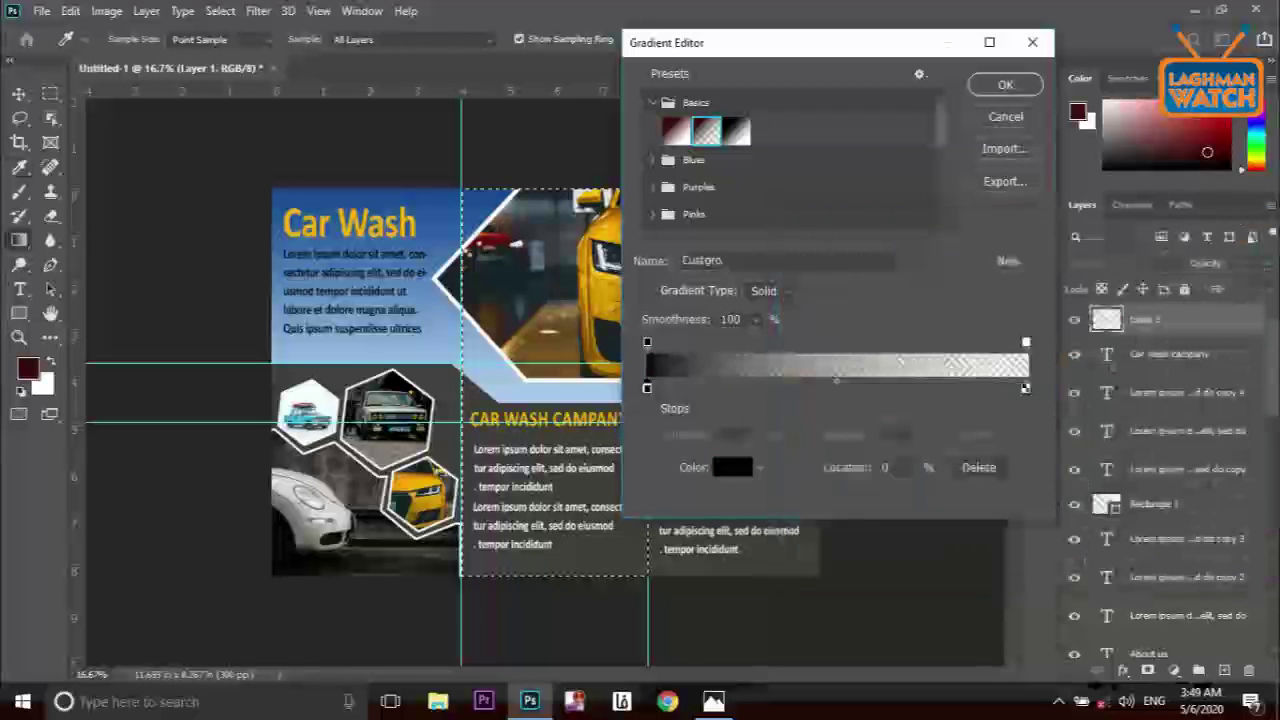
click(1005, 84)
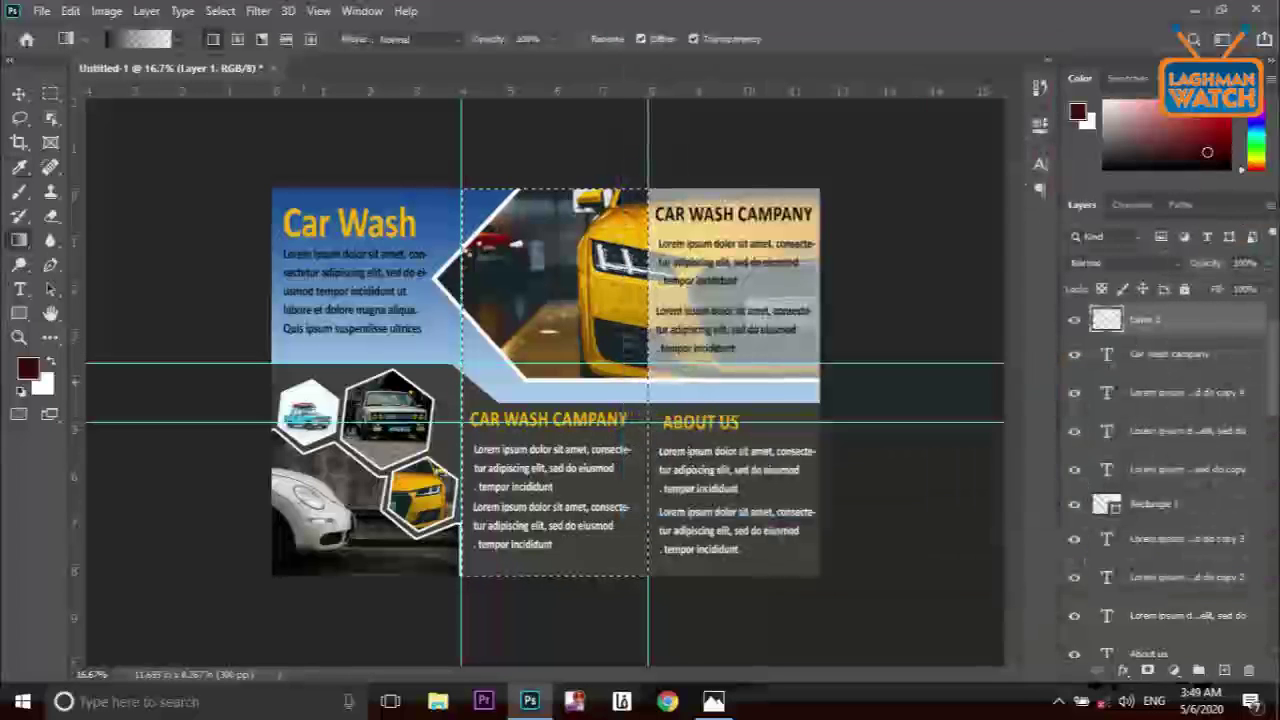
Draw the gradient across the selected middle panel, dark at its left fold and fading rightwards, and clear the selection
drag(510, 391, 596, 374)
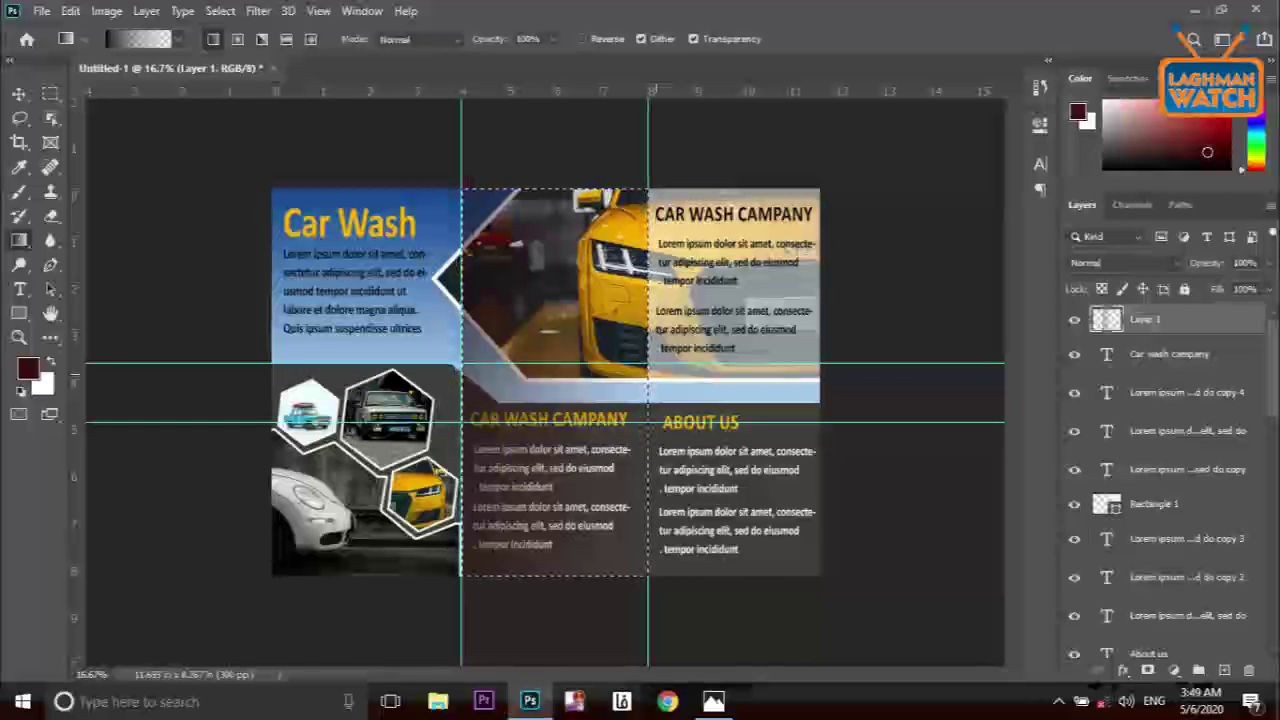
key(ctrl+d)
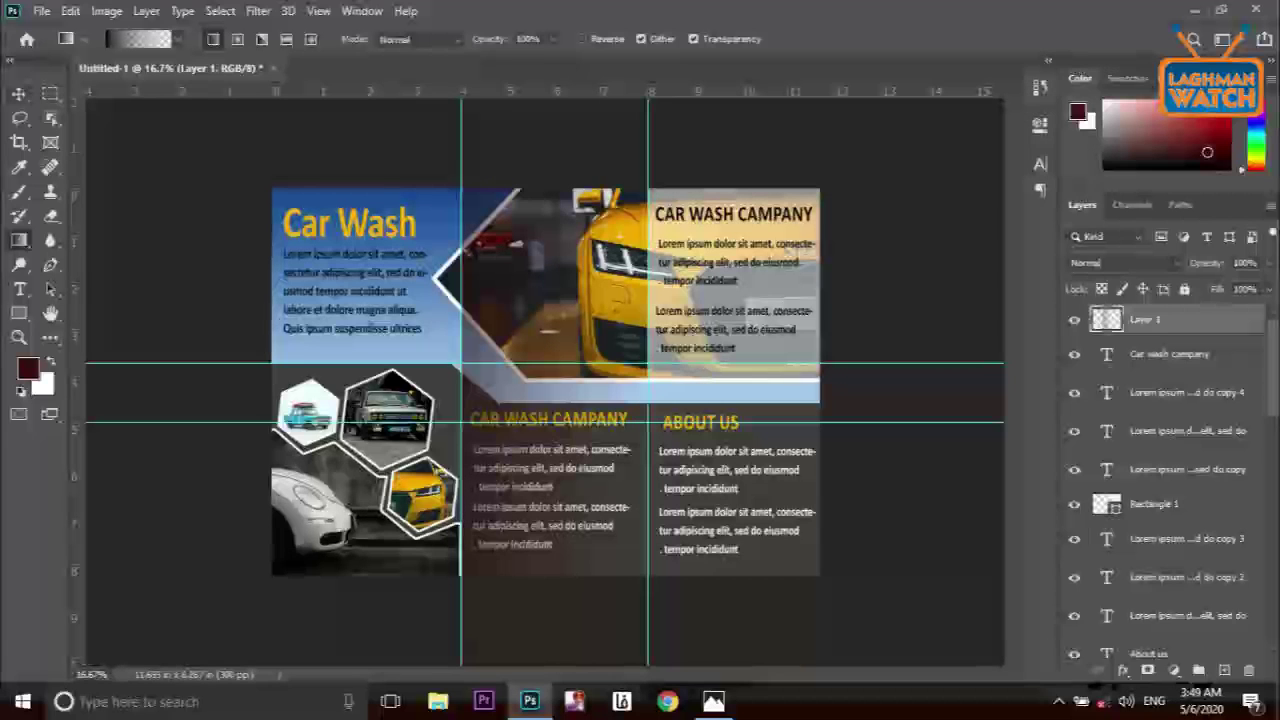
key(v)
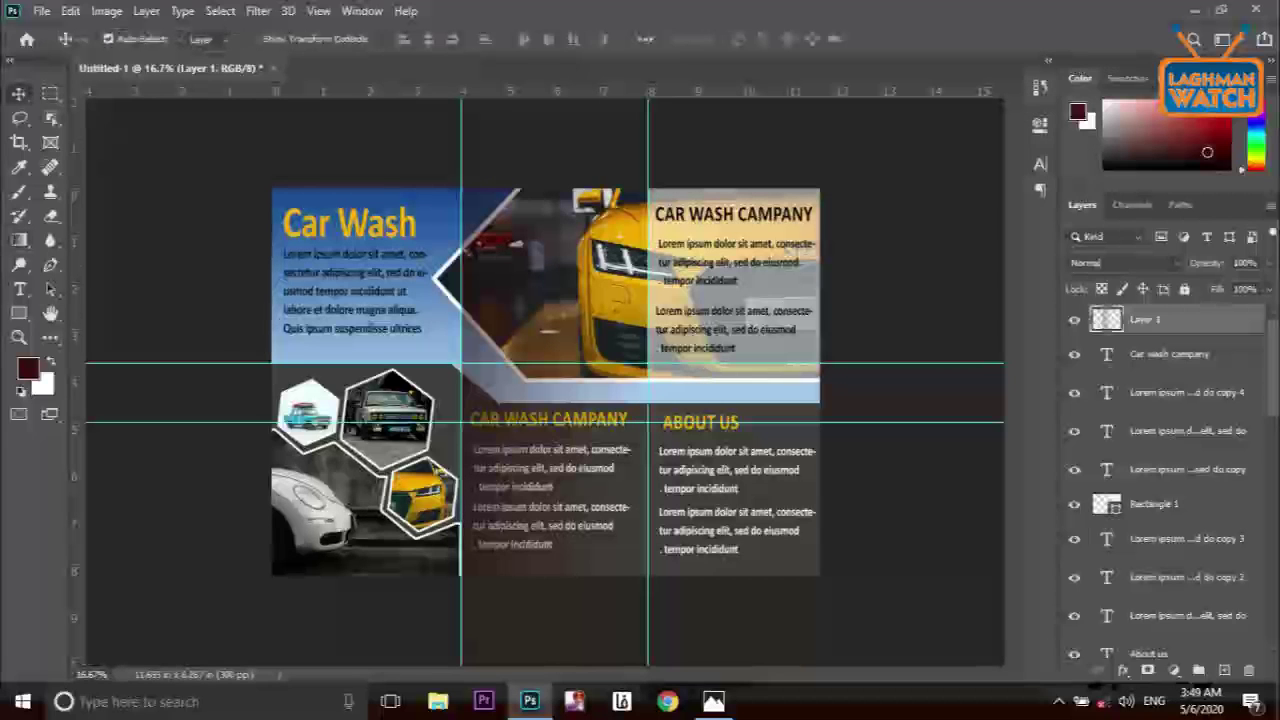
Duplicate the middle panel's shading layer and move the copy over the right panel, aligned to the second fold
right_click(1172, 319)
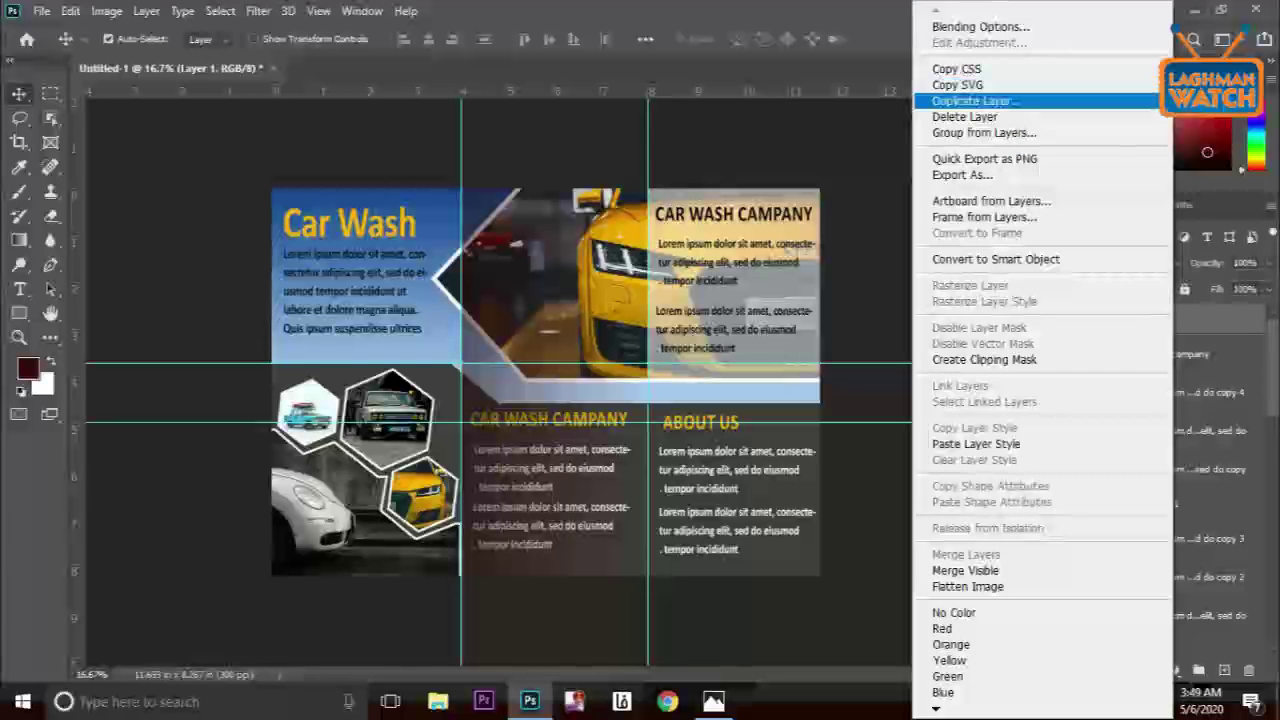
click(975, 101)
click(794, 180)
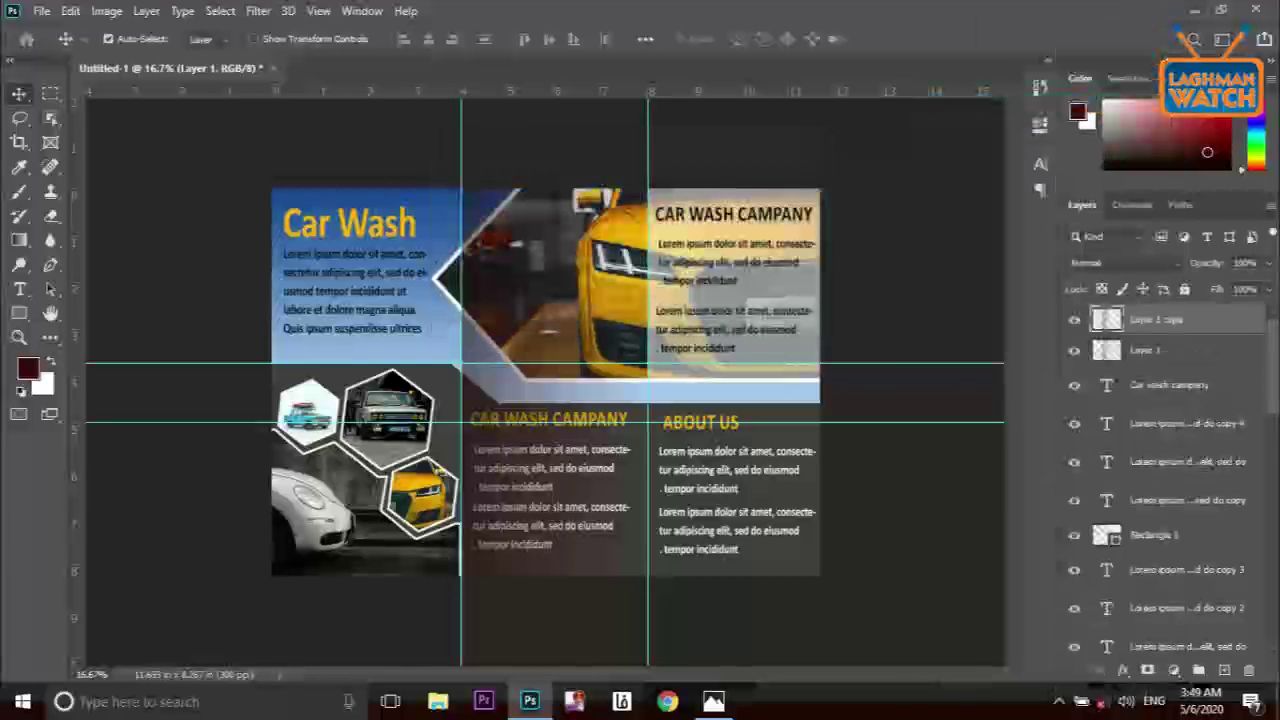
key(ctrl+t)
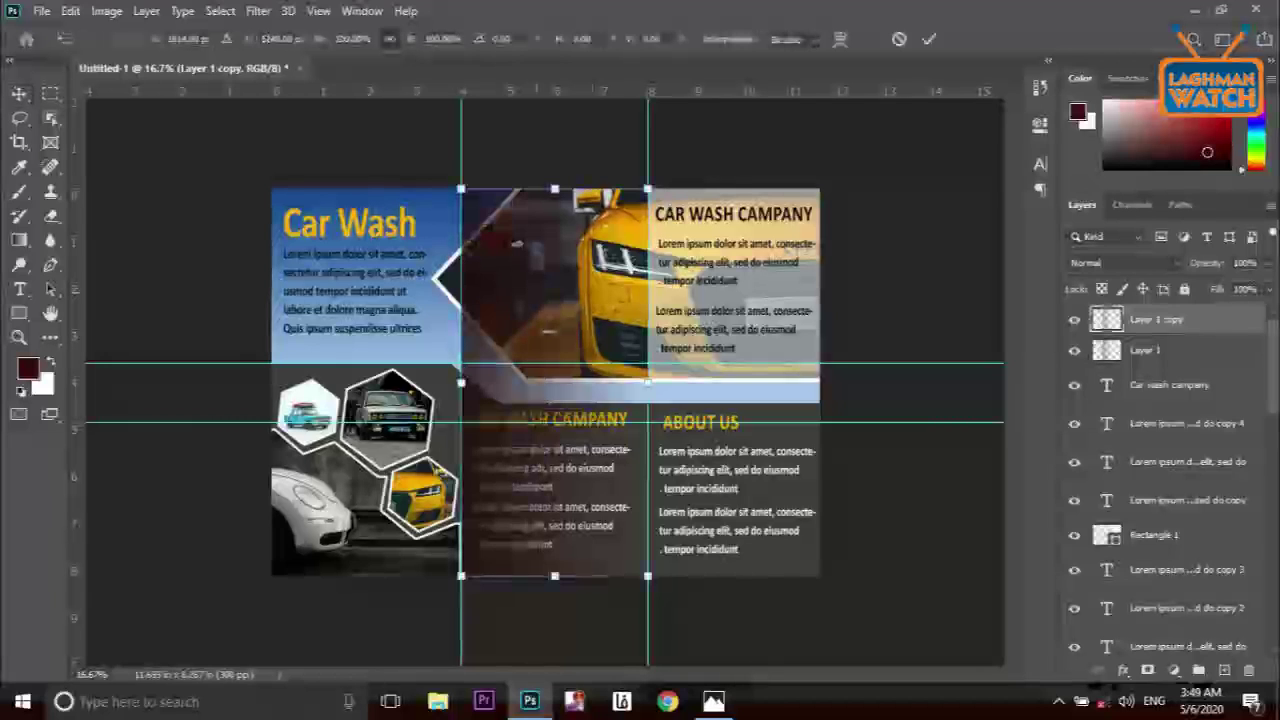
drag(516, 242, 729, 252)
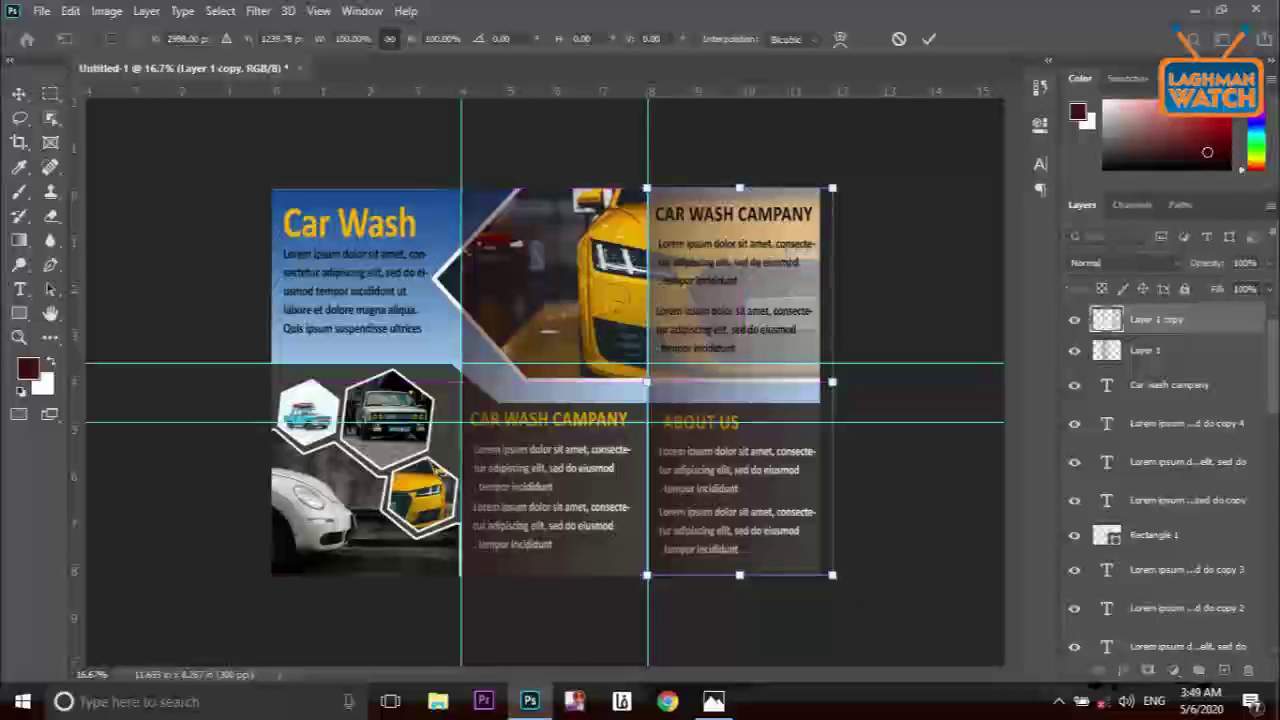
click(929, 38)
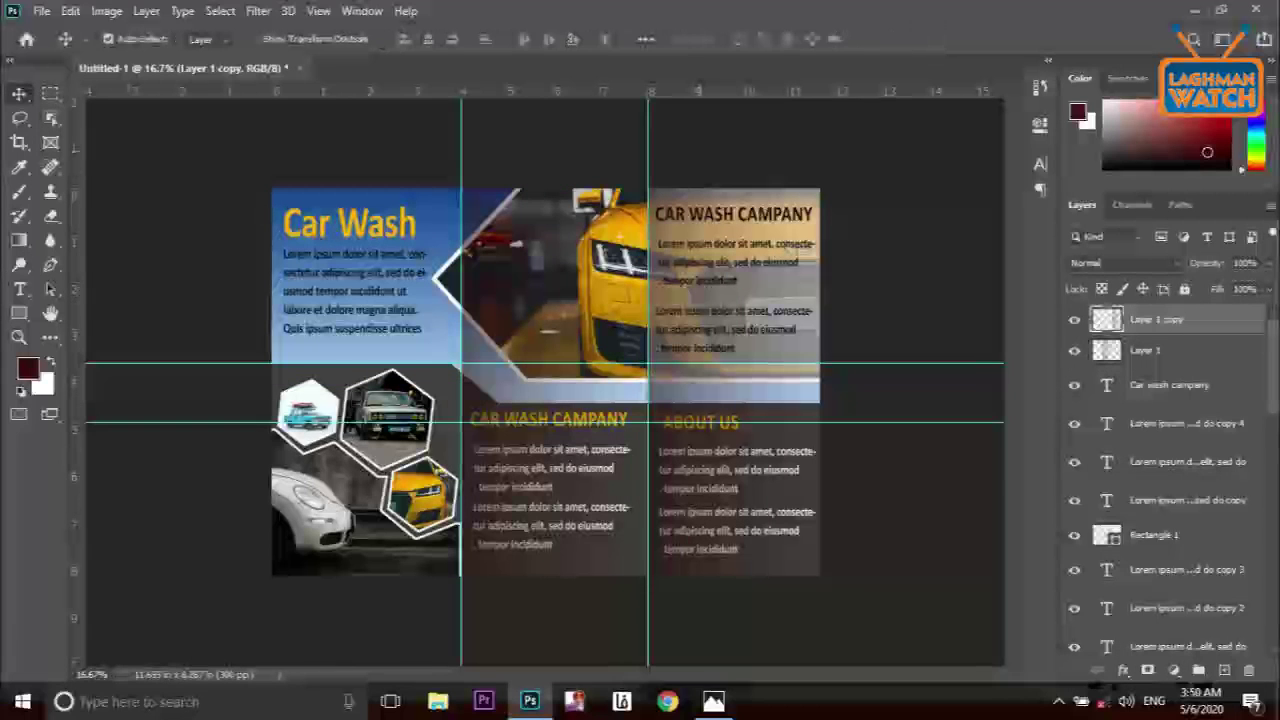
Hide the guides to view the brochure without them
click(258, 11)
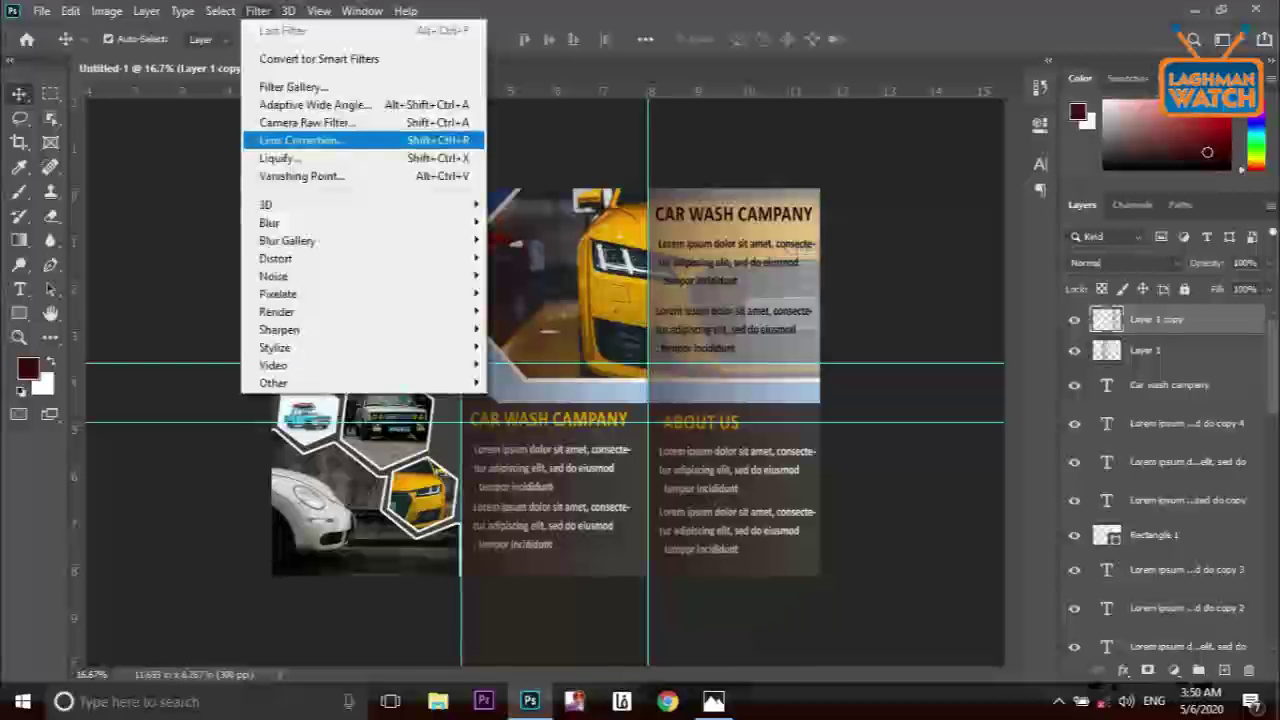
click(258, 11)
click(318, 11)
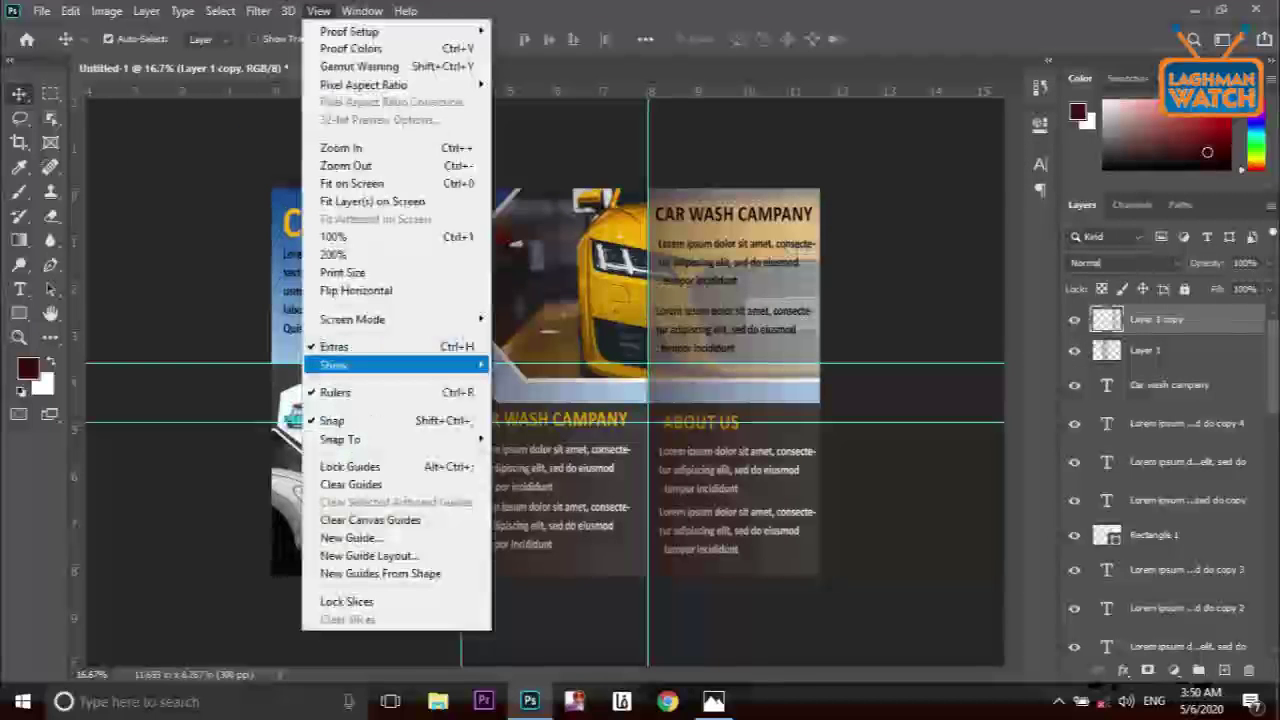
mouse_move(334, 365)
click(540, 328)
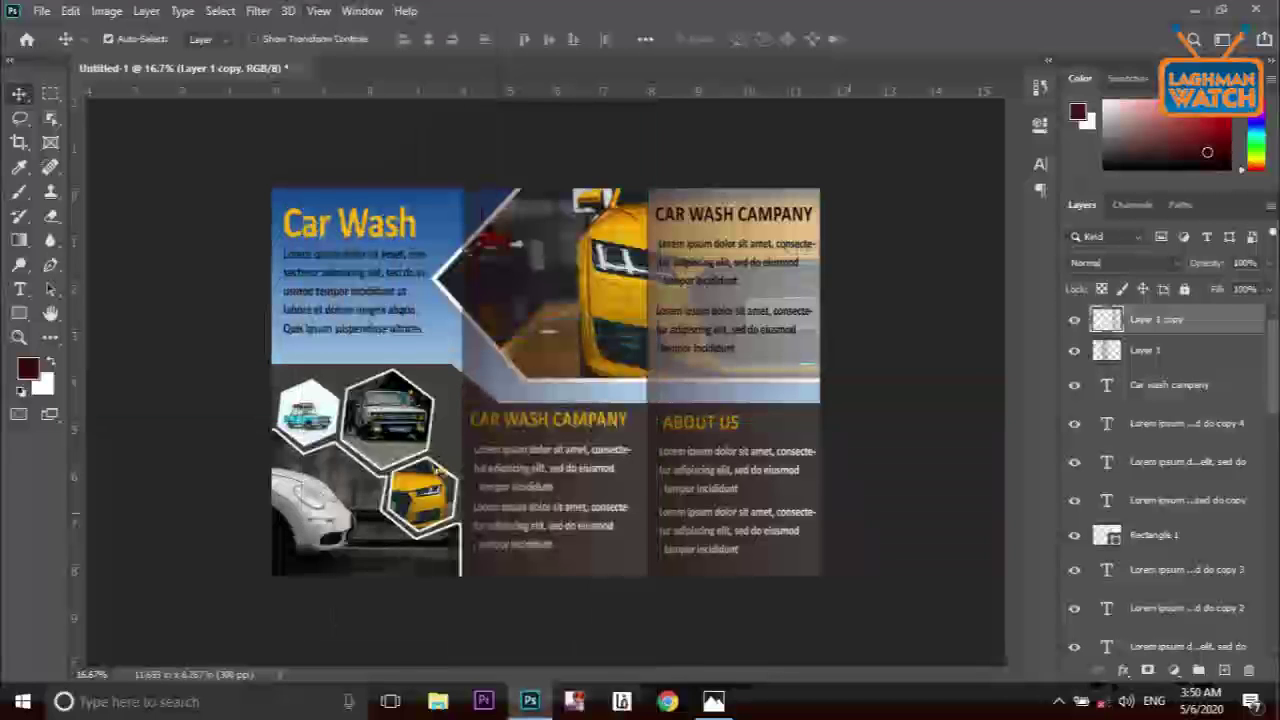
key(ctrl+plus)
key(ctrl+minus)
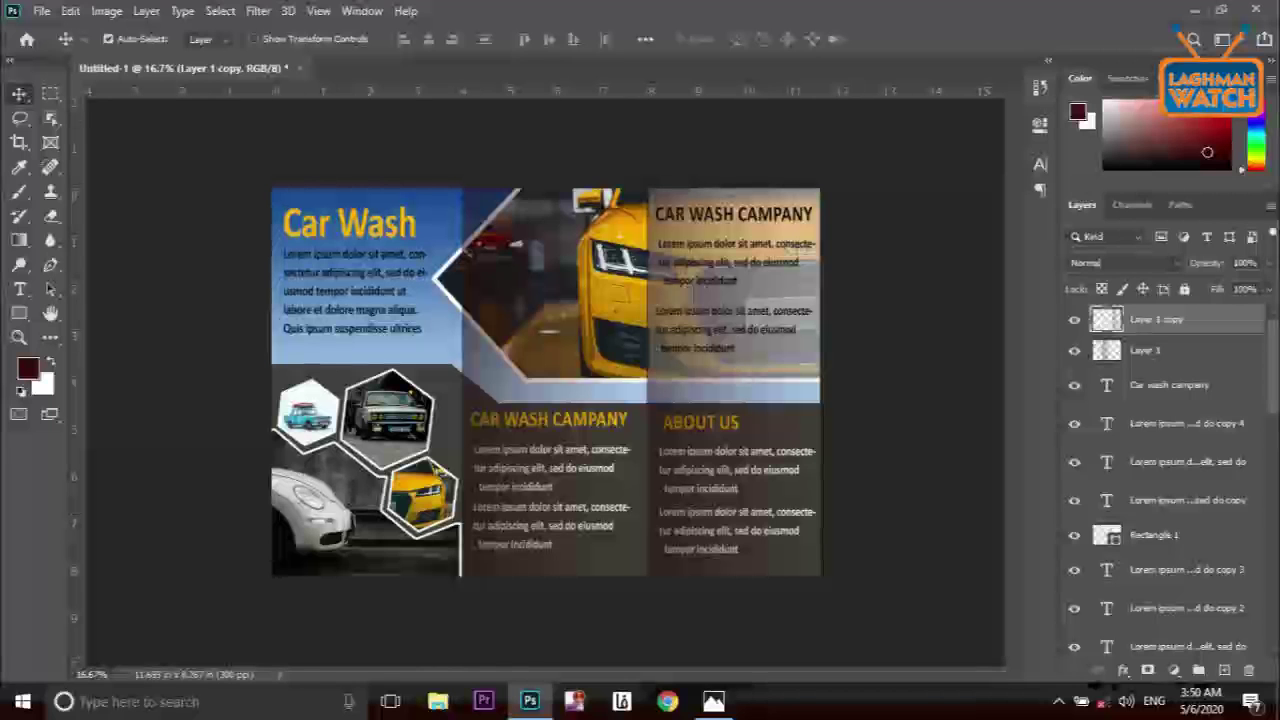
Save the brochure to the Desktop as a Photoshop PSD file named brouchor, with Maximize Compatibility on
click(41, 10)
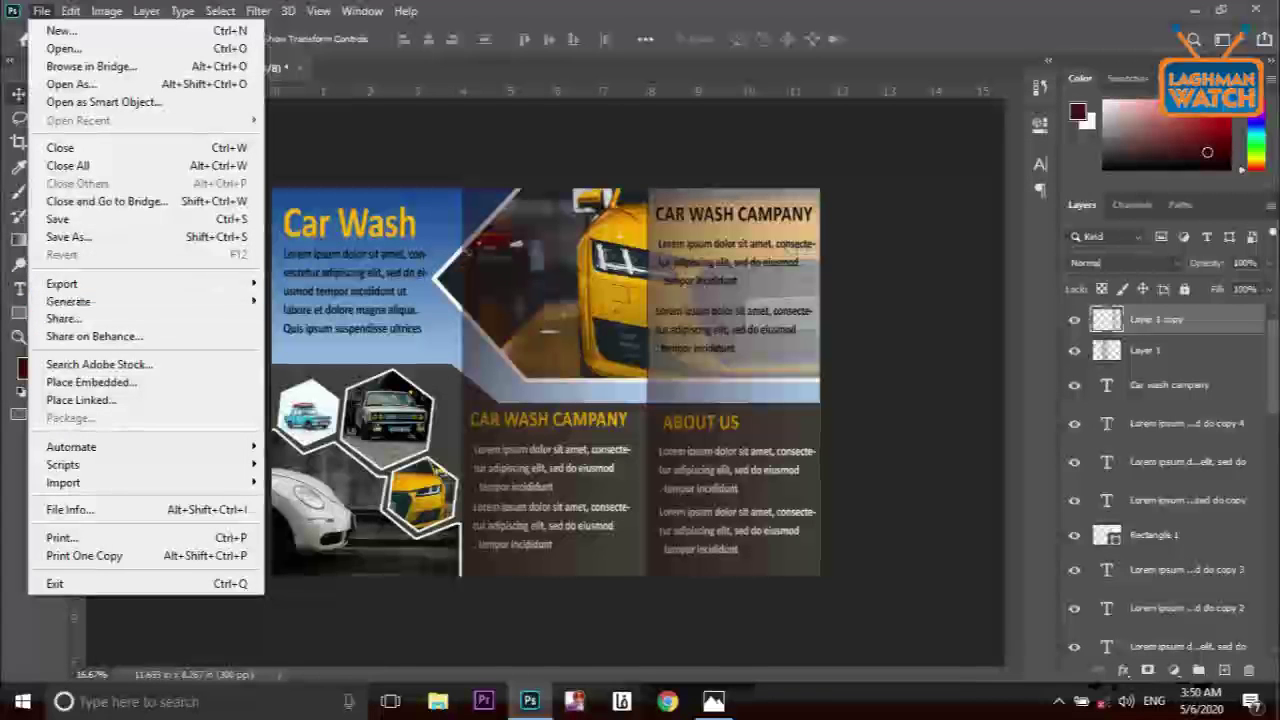
click(68, 236)
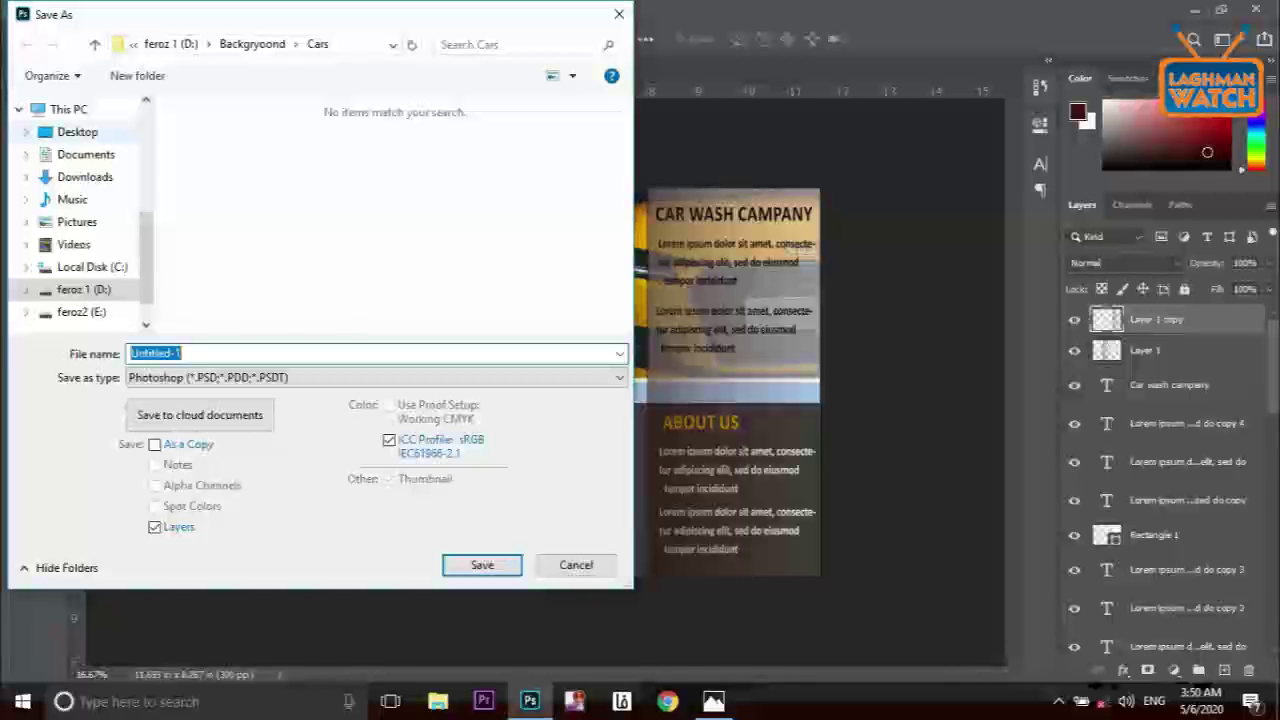
click(77, 132)
click(178, 353)
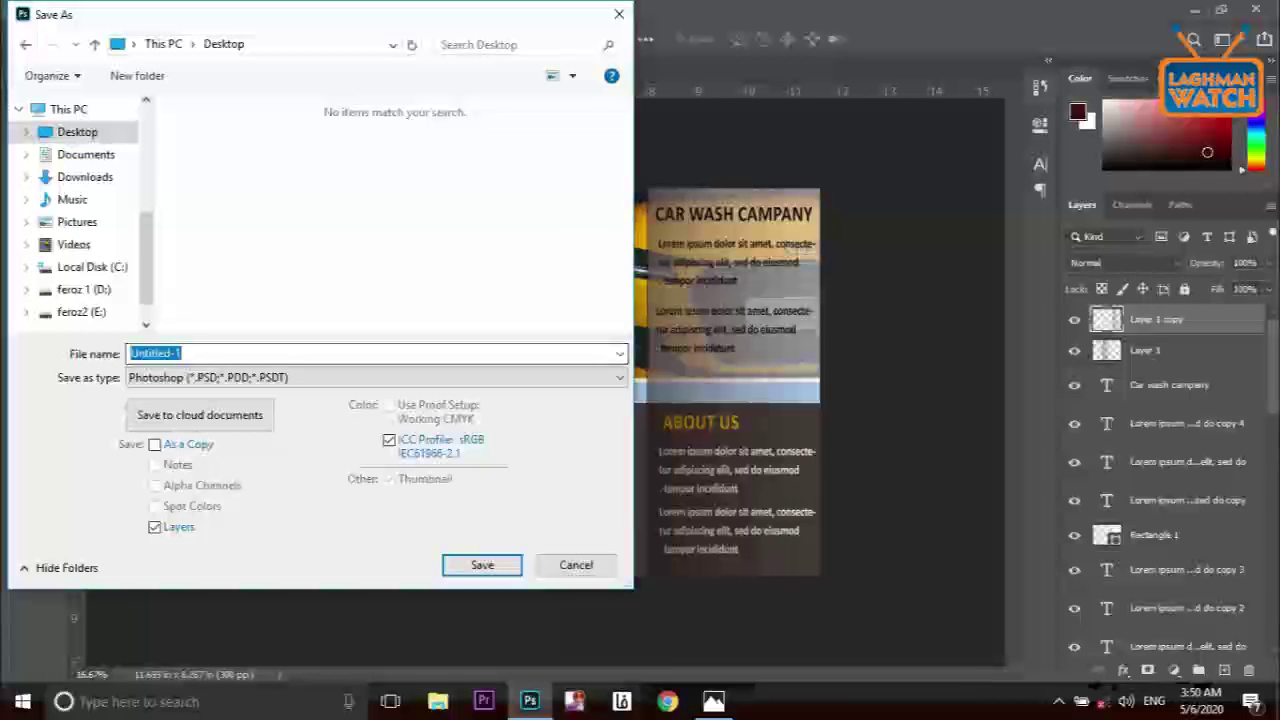
text(brouchor)
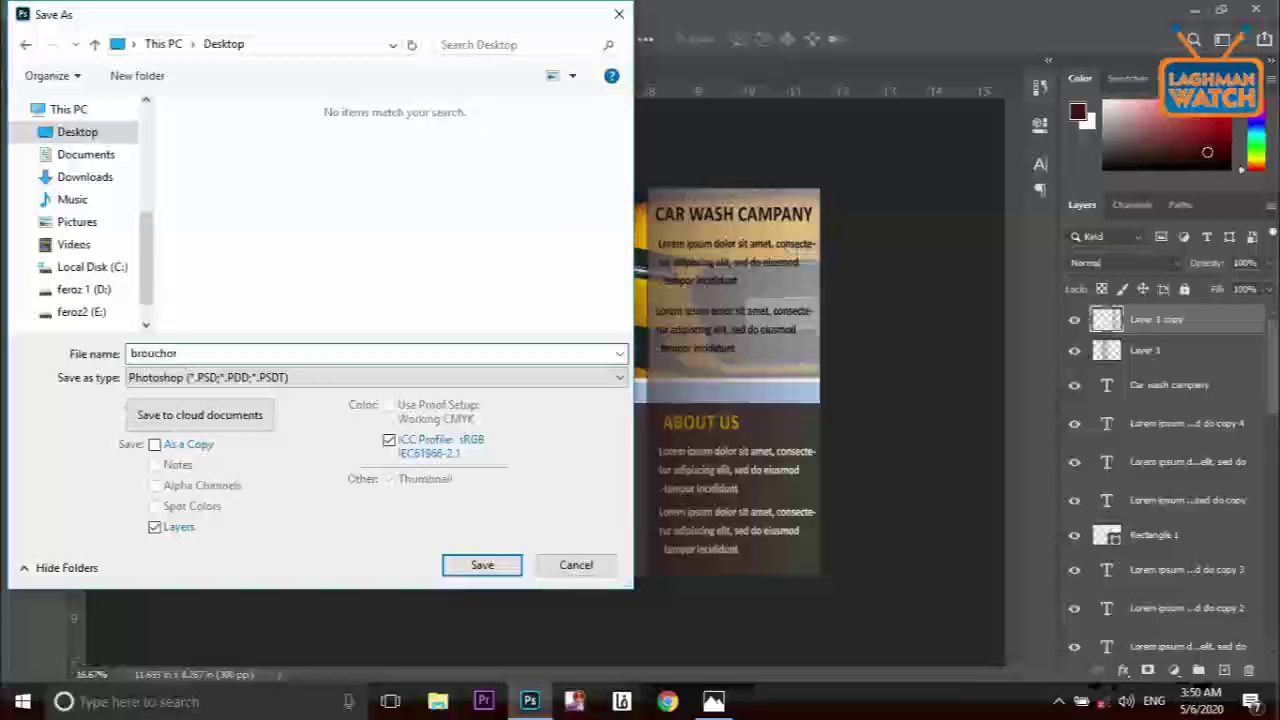
key(Return)
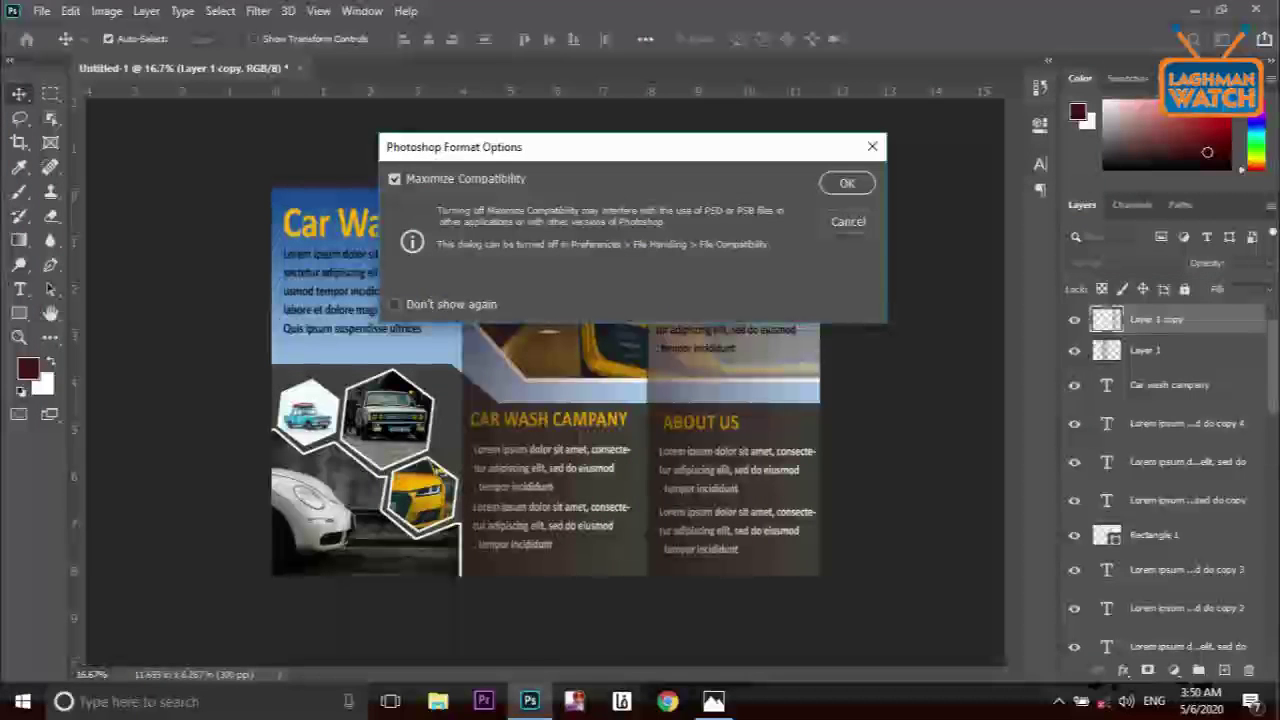
key(Return)
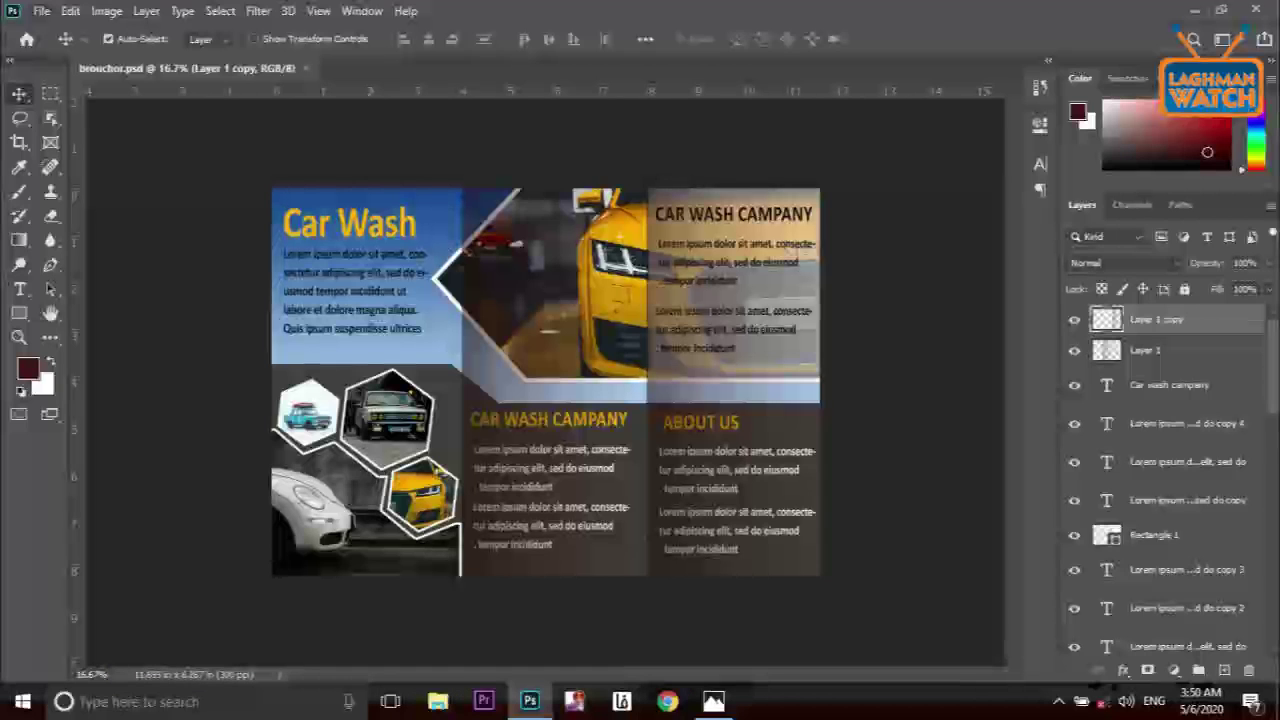
Save a JPEG version of the brochure named brouchor to the Desktop at quality 8, Baseline ("Standard")
click(41, 11)
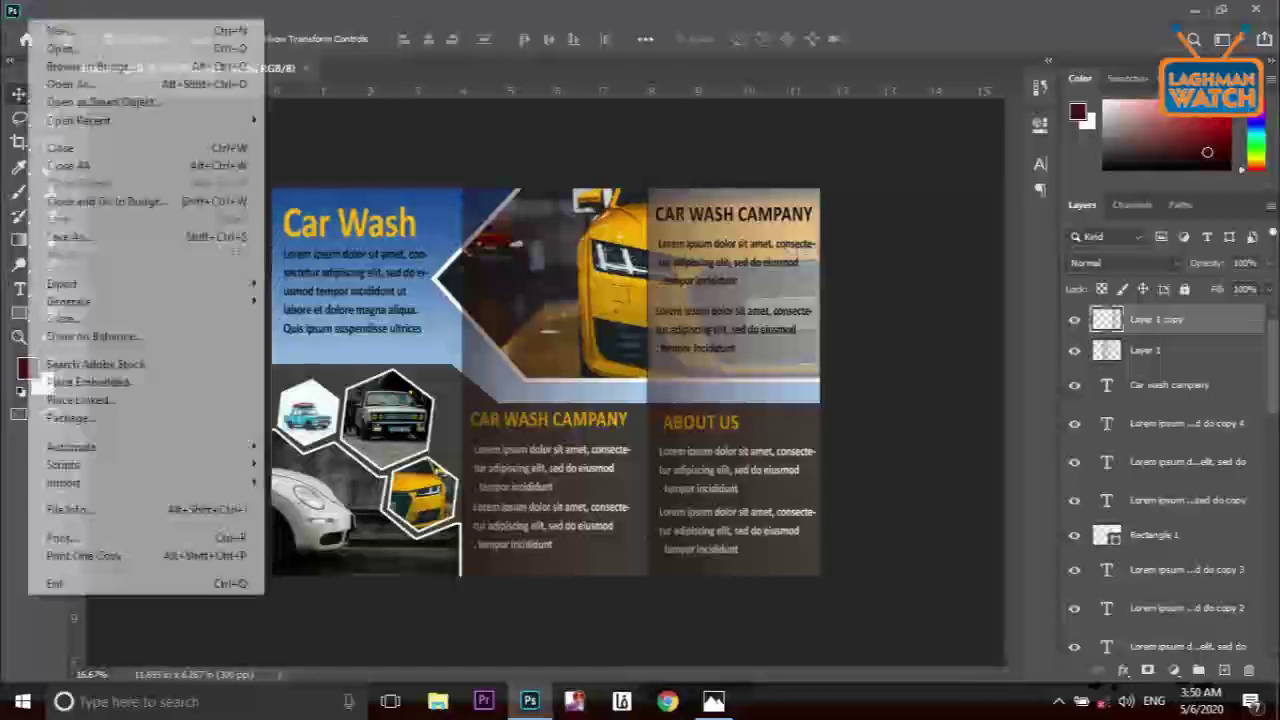
key(Return)
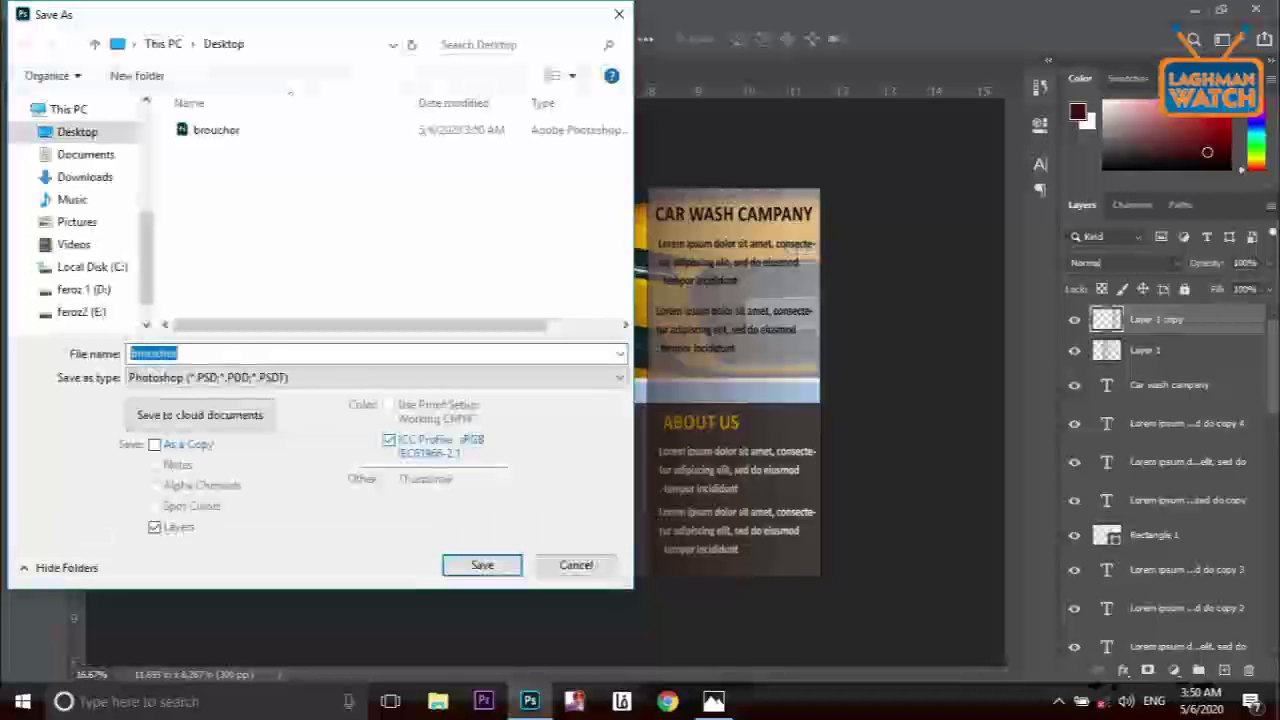
click(376, 378)
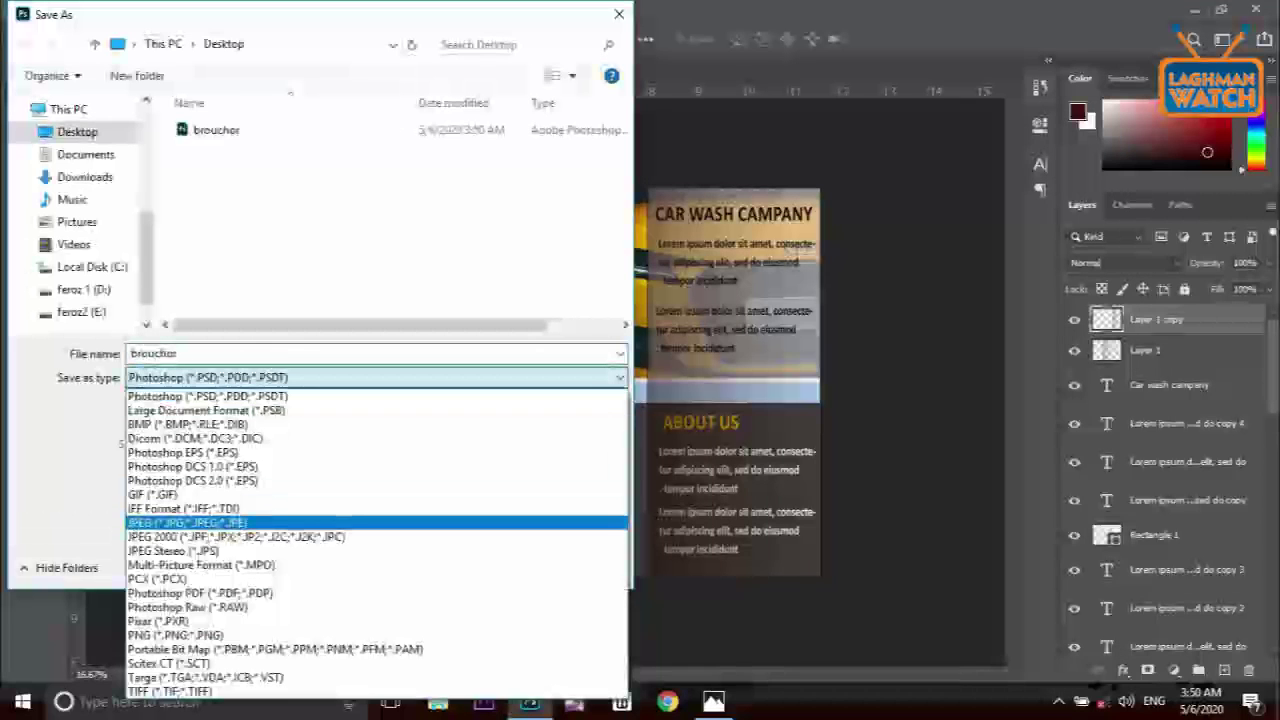
click(190, 522)
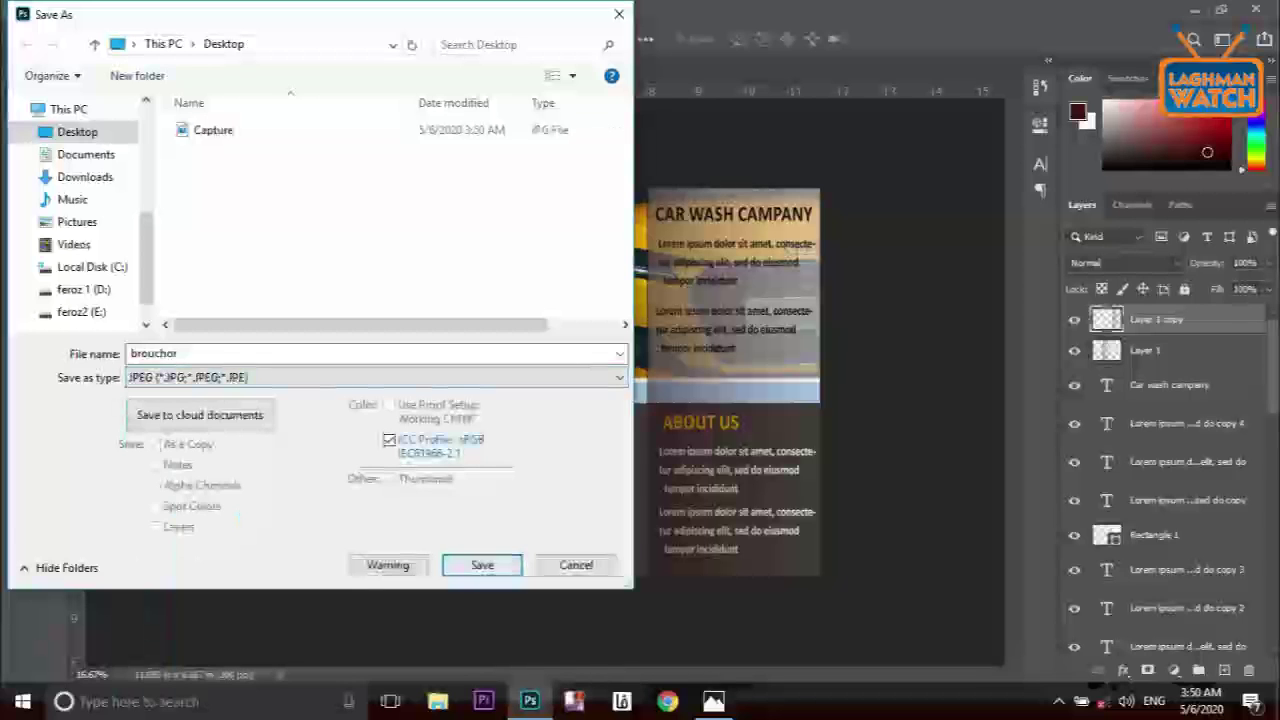
click(482, 565)
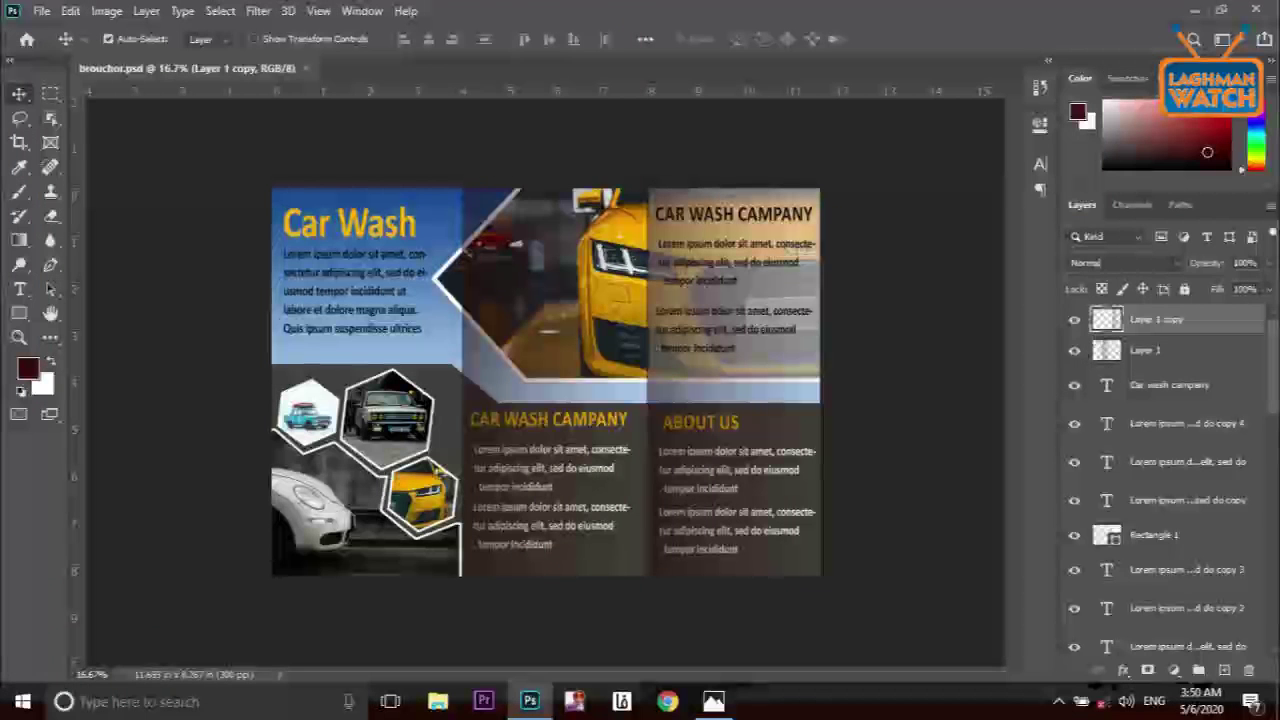
key(Return)
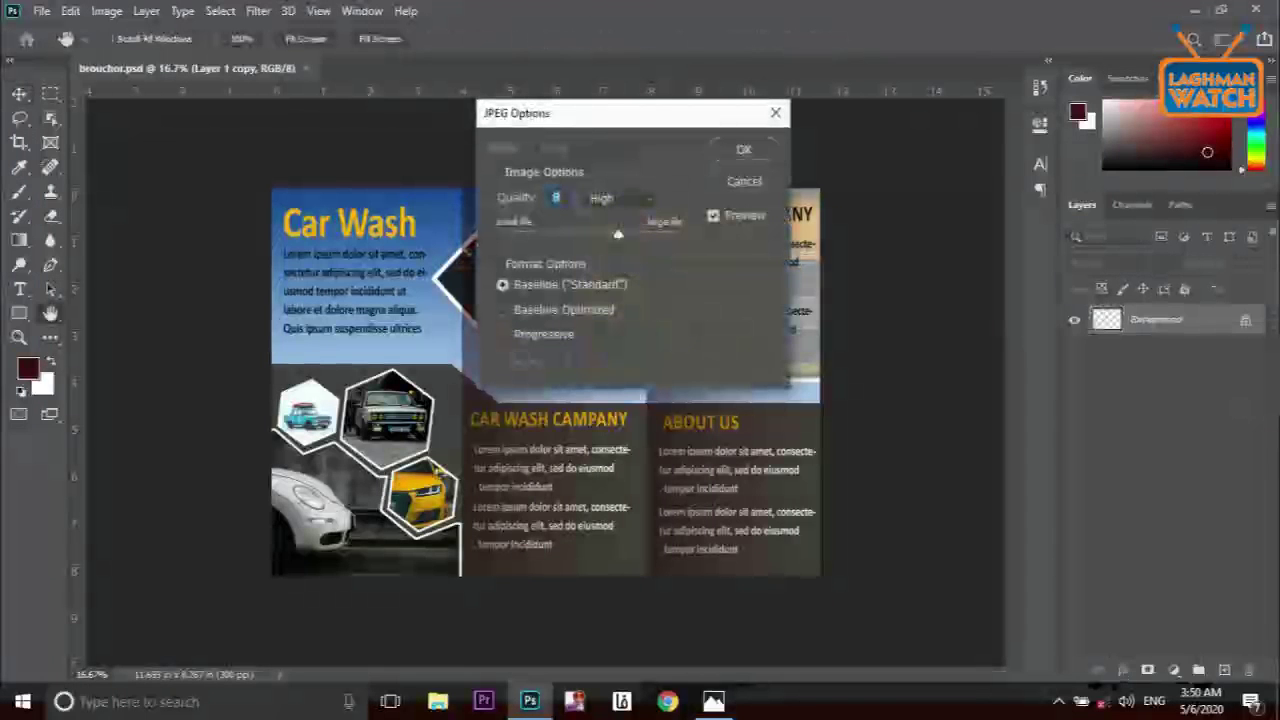